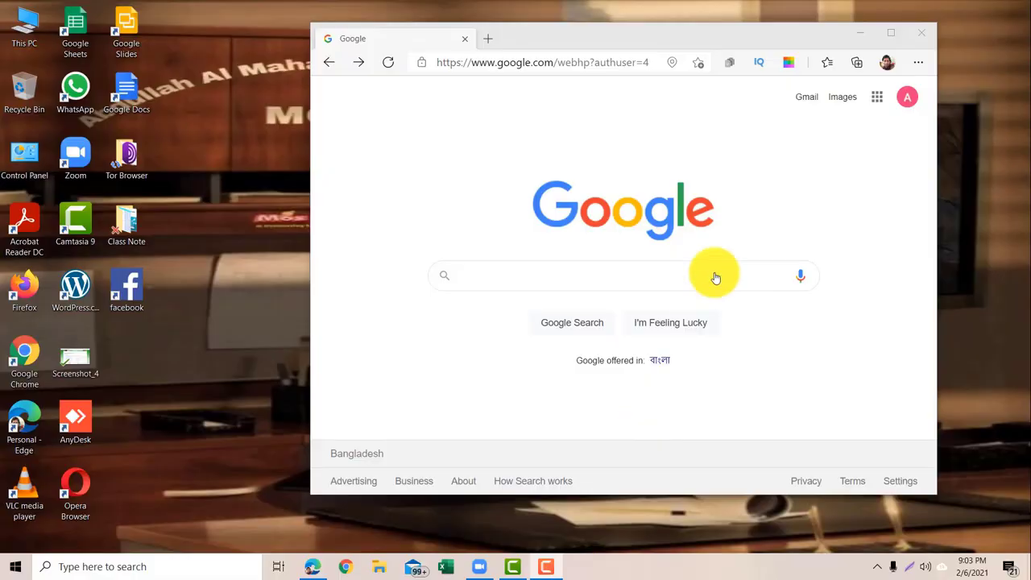
Maximize the browser window and examine the signed-in Google accounts and the page for adding another account.
click(890, 34)
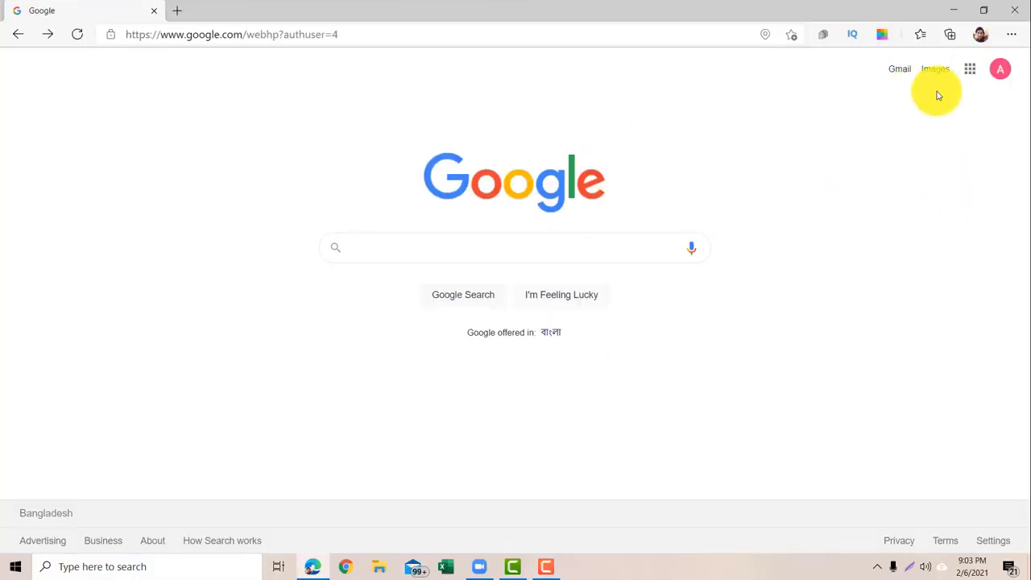
click(1001, 70)
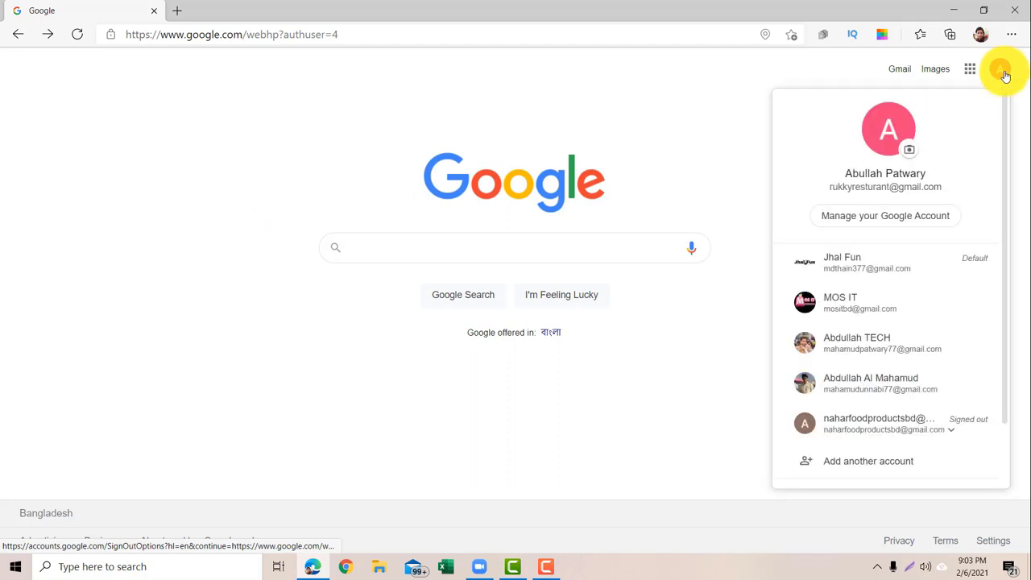
click(725, 162)
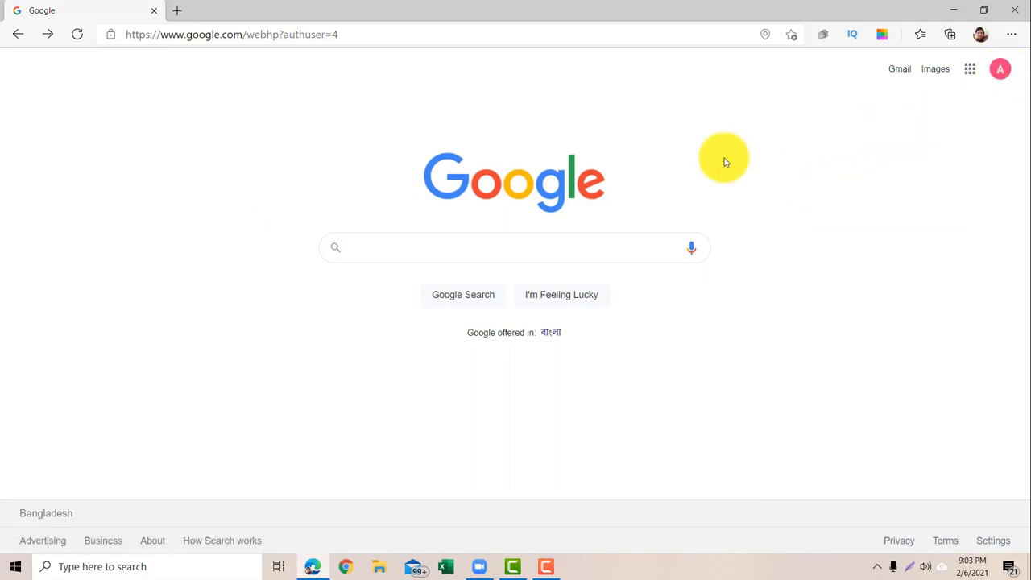
click(996, 70)
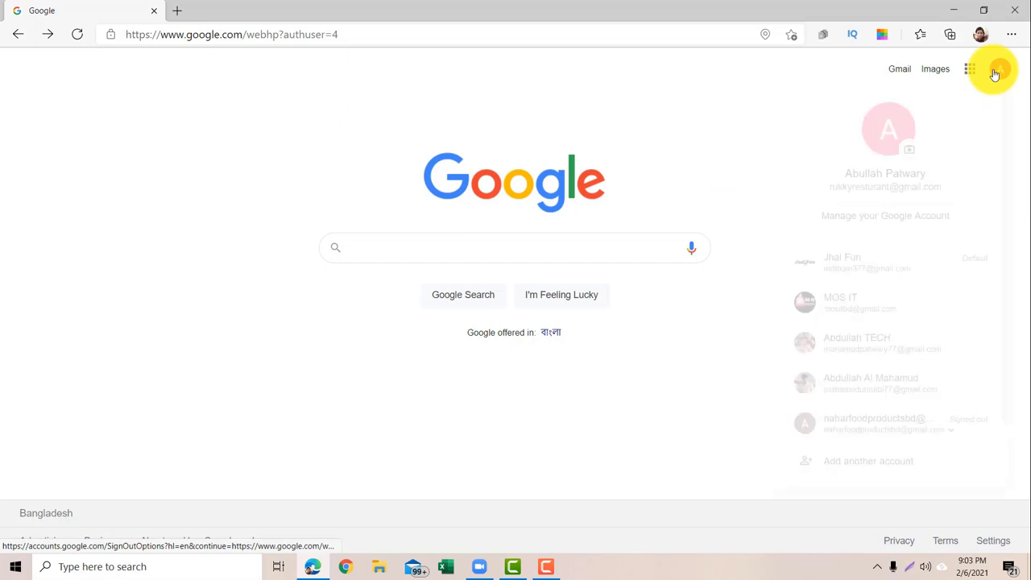
click(862, 467)
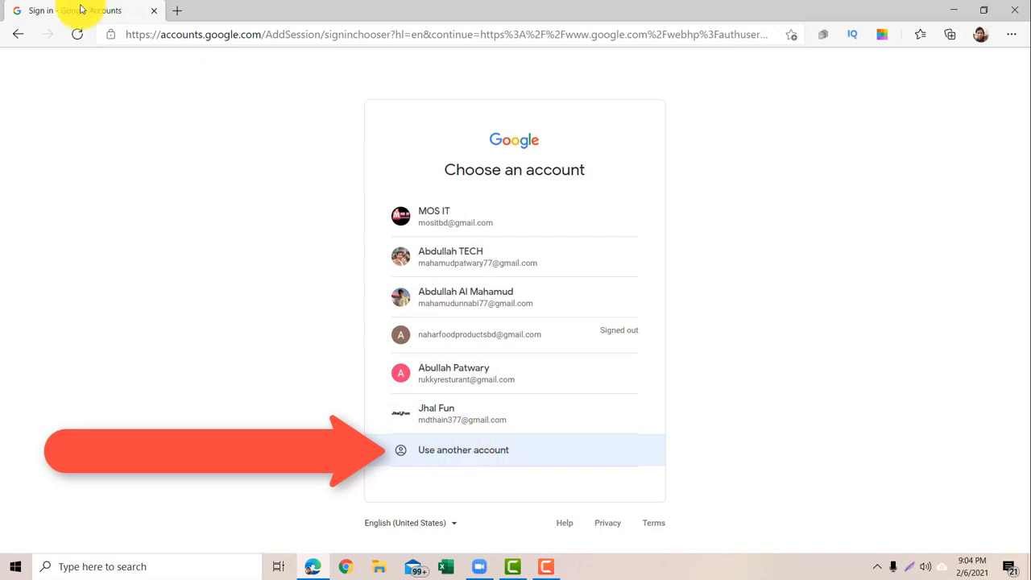
click(18, 34)
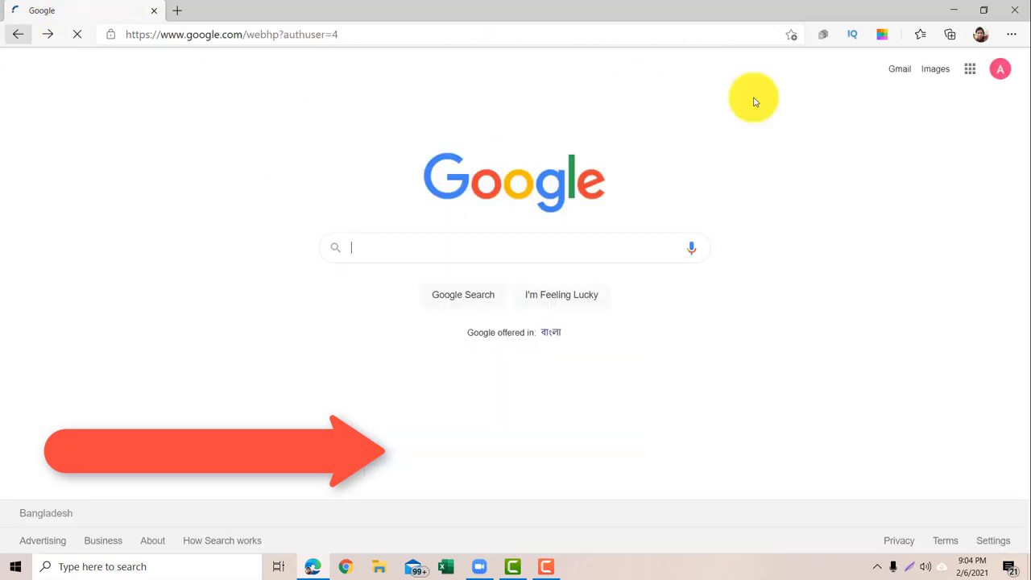
Open Blogger from the list of Google apps.
click(971, 70)
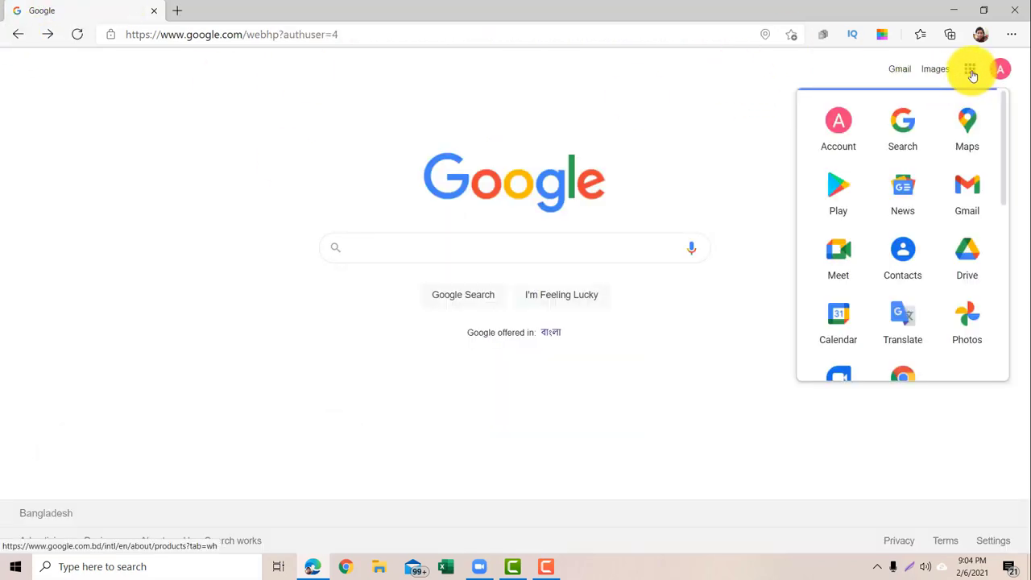
scroll(1007, 226, down, 2)
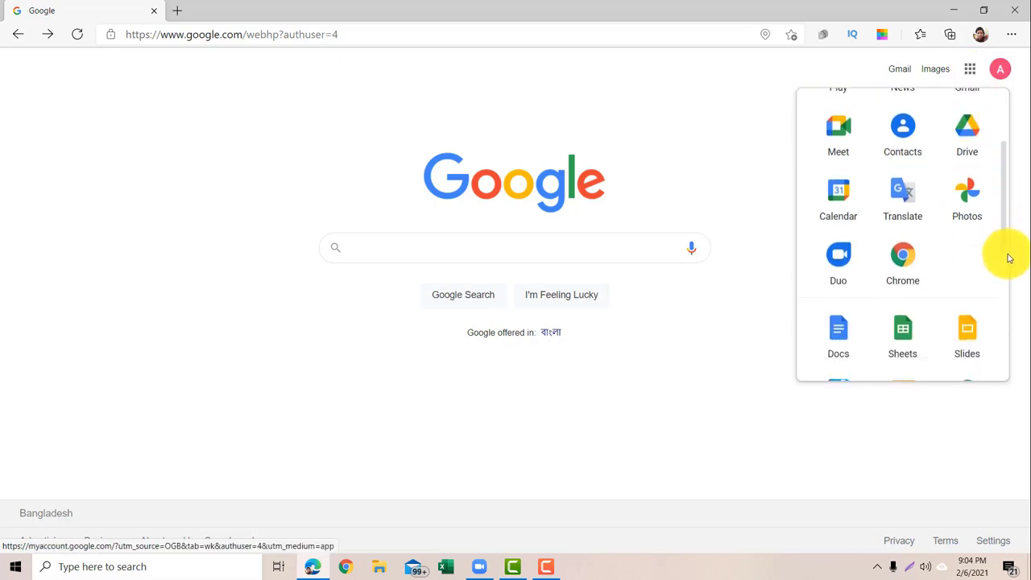
scroll(1007, 257, down, 4)
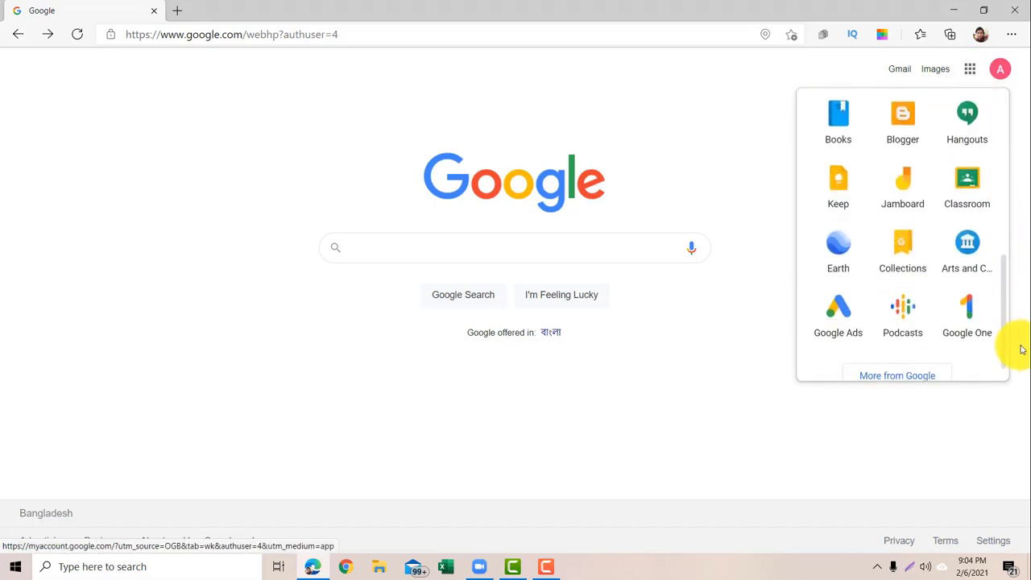
click(896, 130)
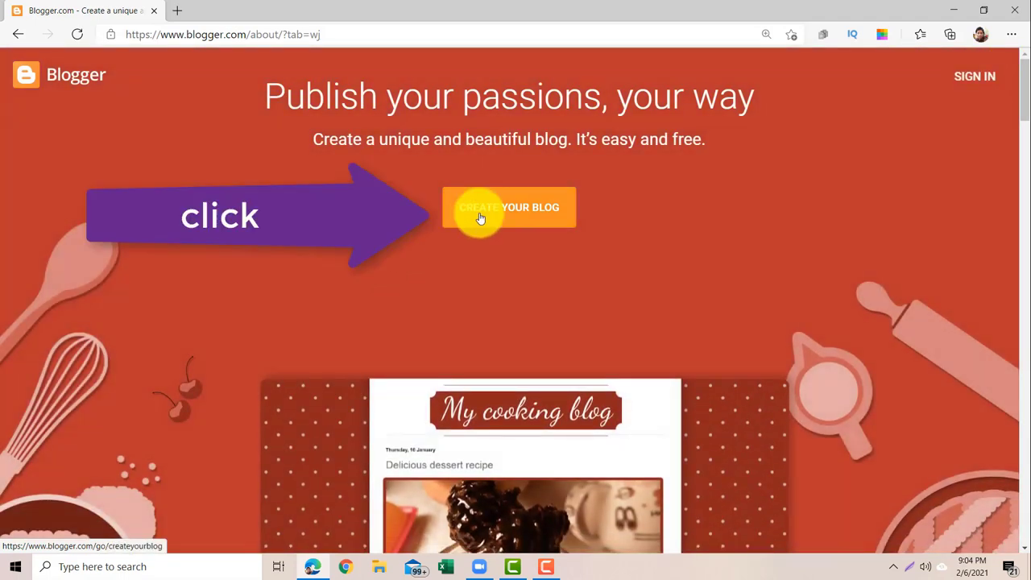
Start creating a blog with the currently active Google account and title it "Best SEO Services 2021".
click(481, 218)
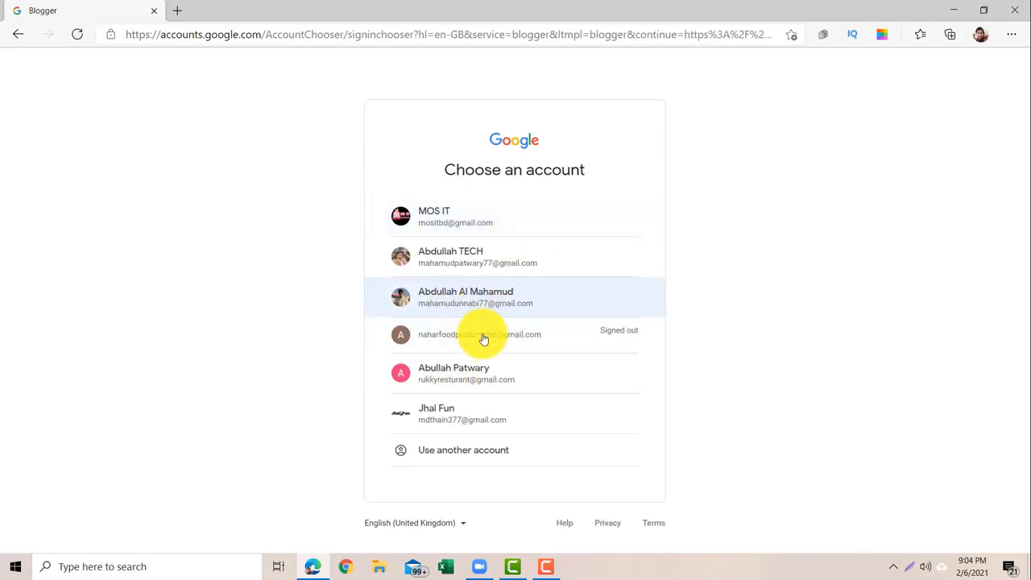
click(453, 377)
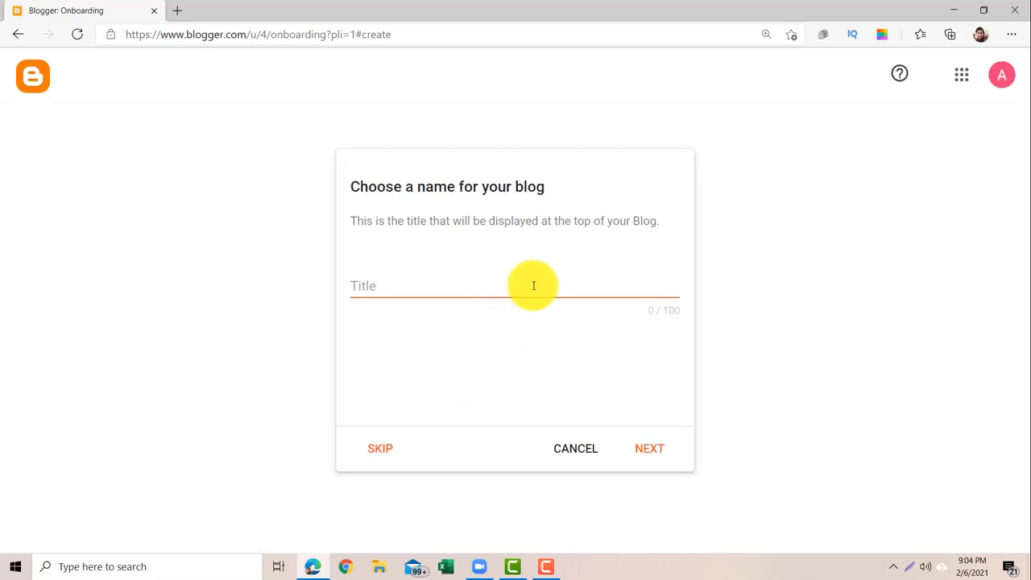
click(396, 284)
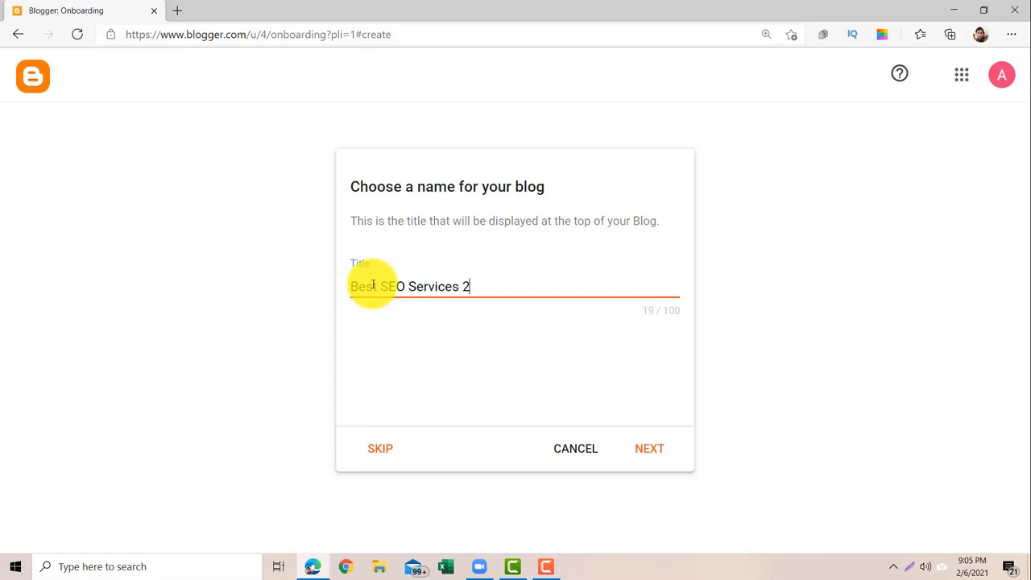
text(021)
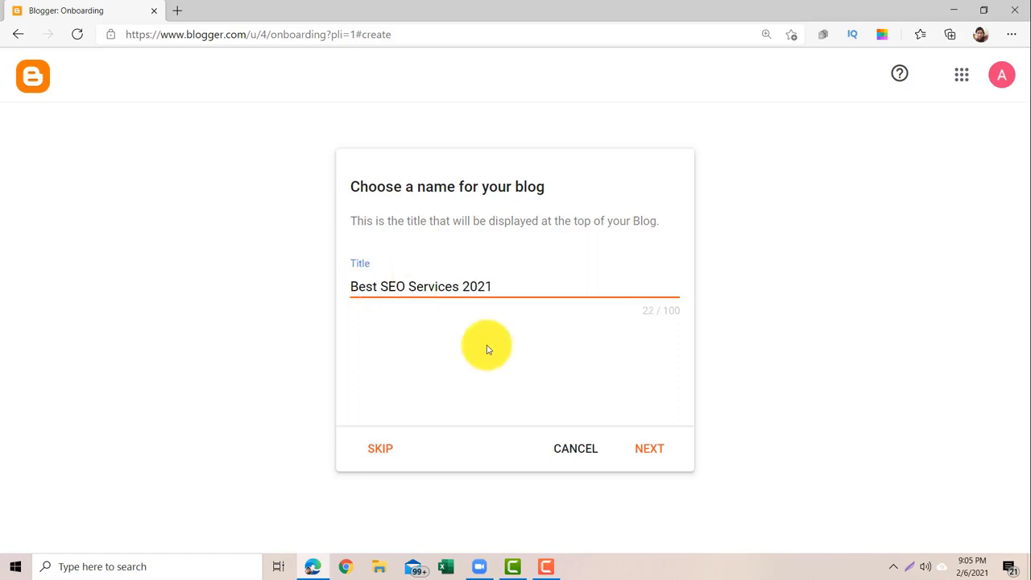
click(652, 452)
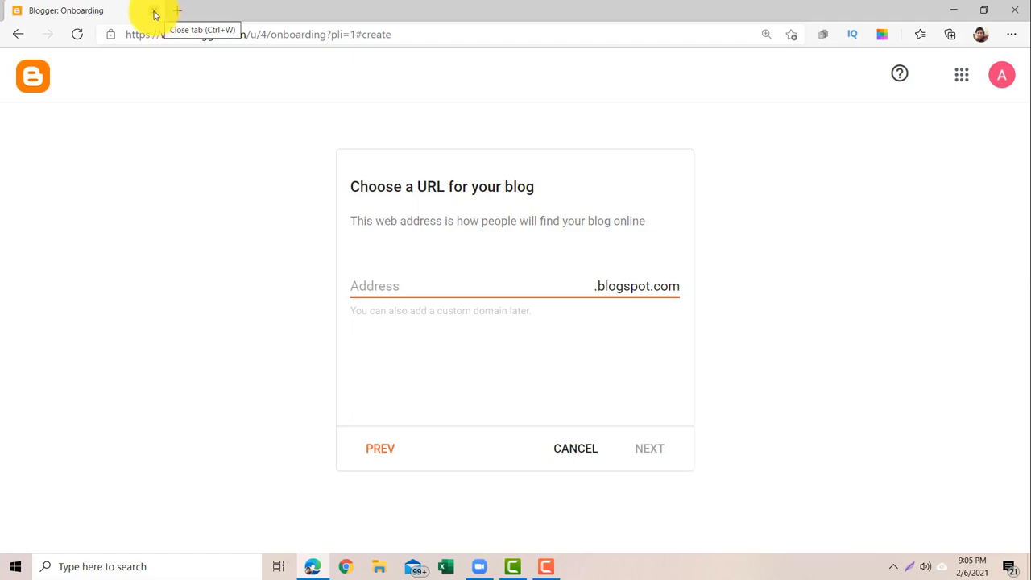
Set the blog address to websiteyoastseo.blogspot.com and the display name to "Website SEO", finishing the blog creation.
click(438, 287)
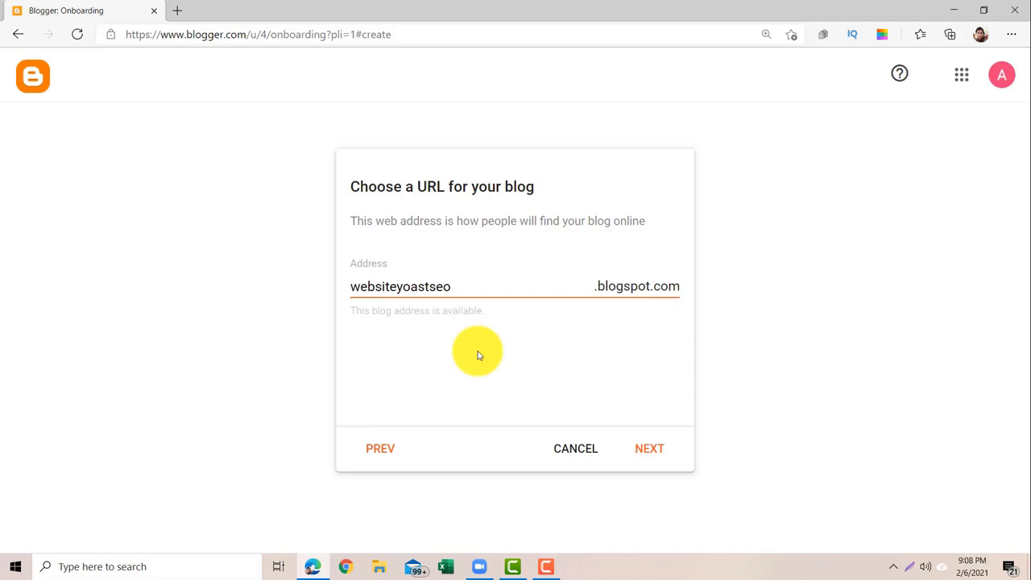
click(654, 450)
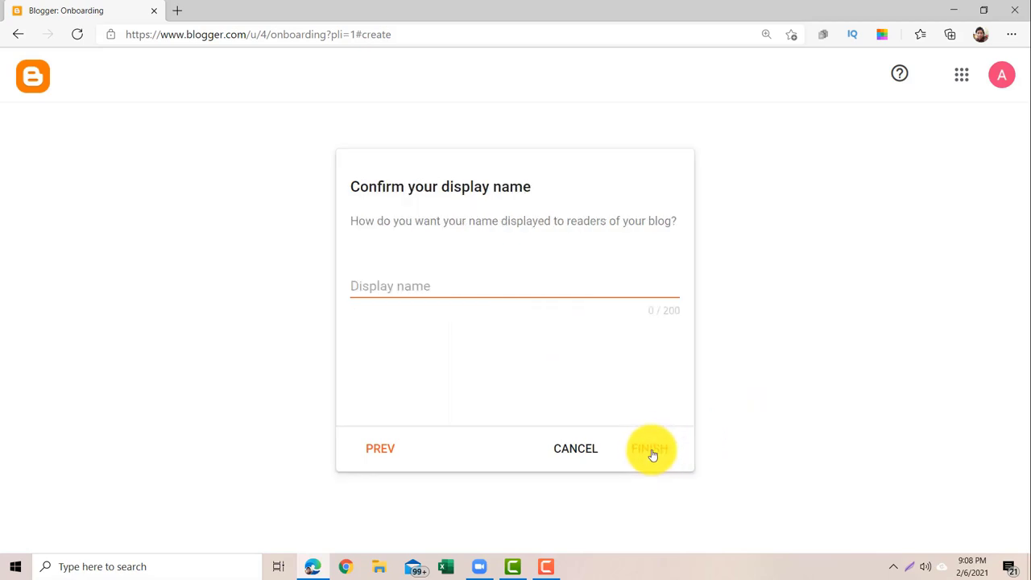
click(408, 282)
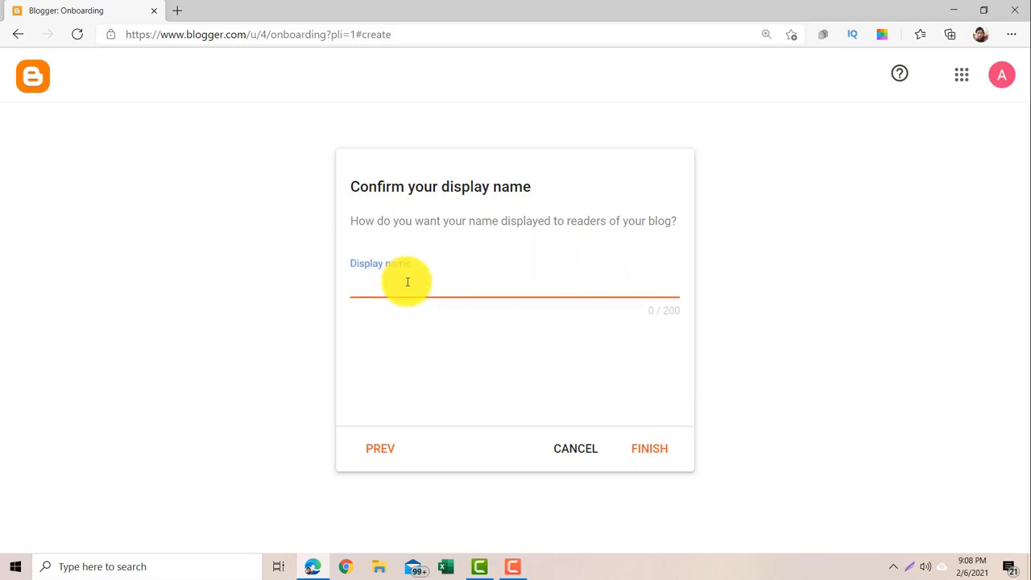
text(Website SEO)
click(657, 450)
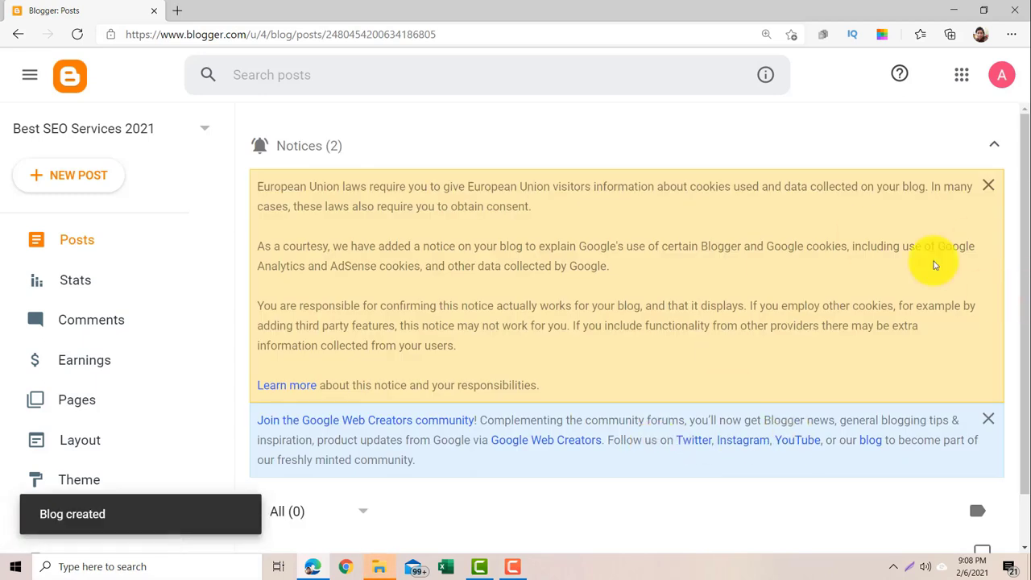
Dismiss the European Union cookie notice on the blog's Posts page and collapse the notices section.
drag(1021, 187, 1020, 277)
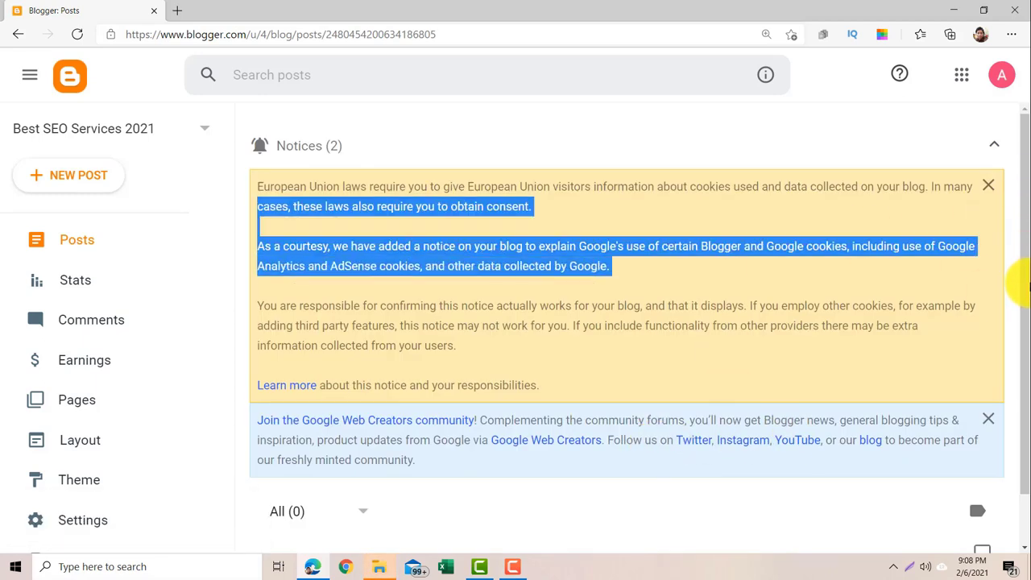
click(659, 144)
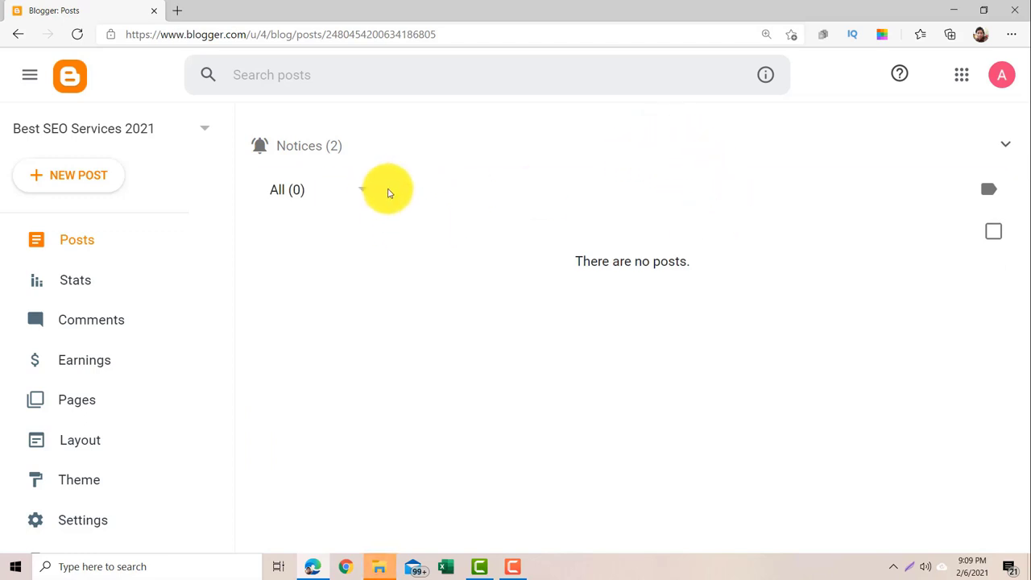
click(312, 146)
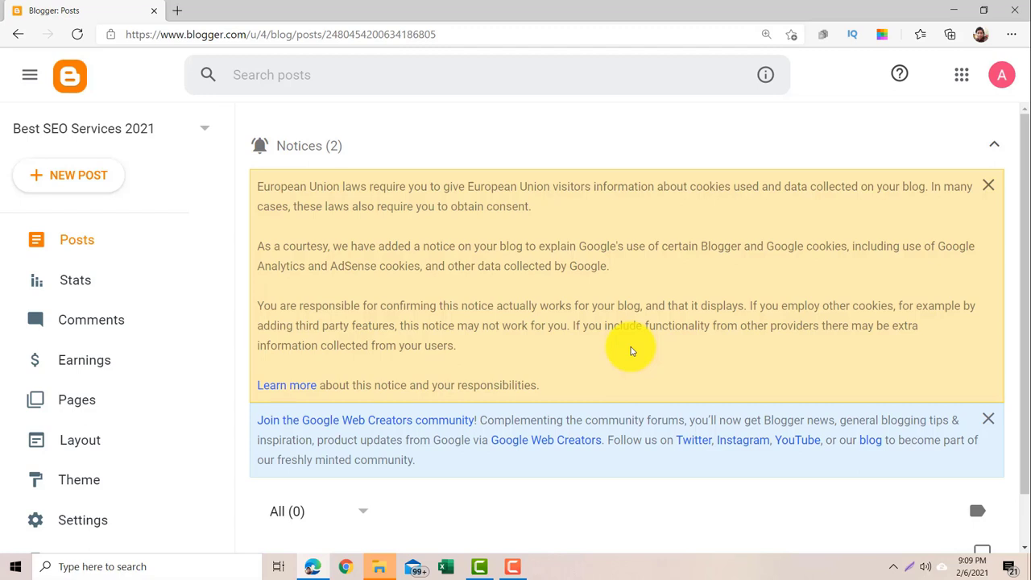
click(990, 188)
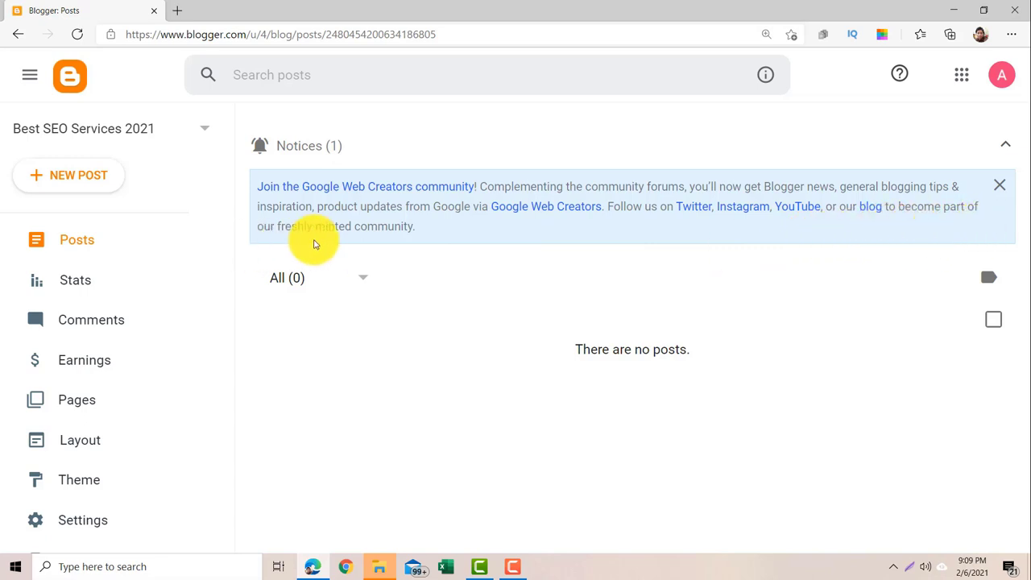
click(307, 152)
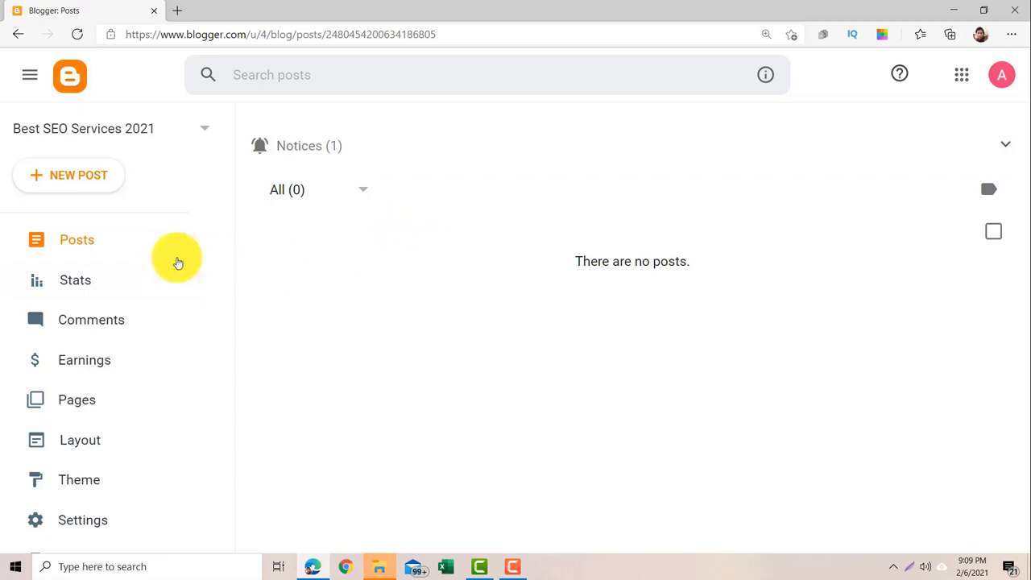
scroll(225, 249, down, 1)
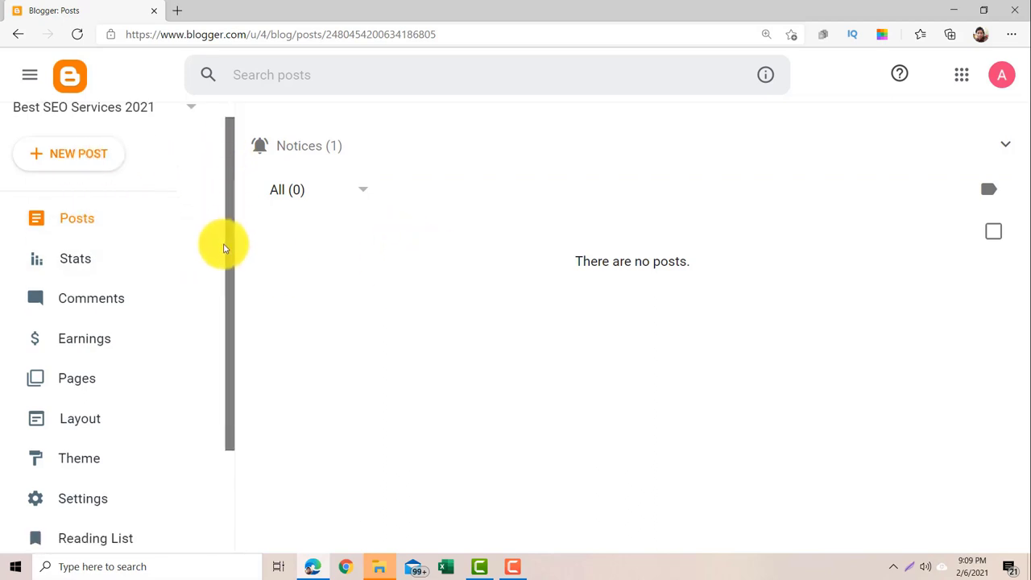
scroll(225, 249, down, 3)
scroll(214, 385, up, 4)
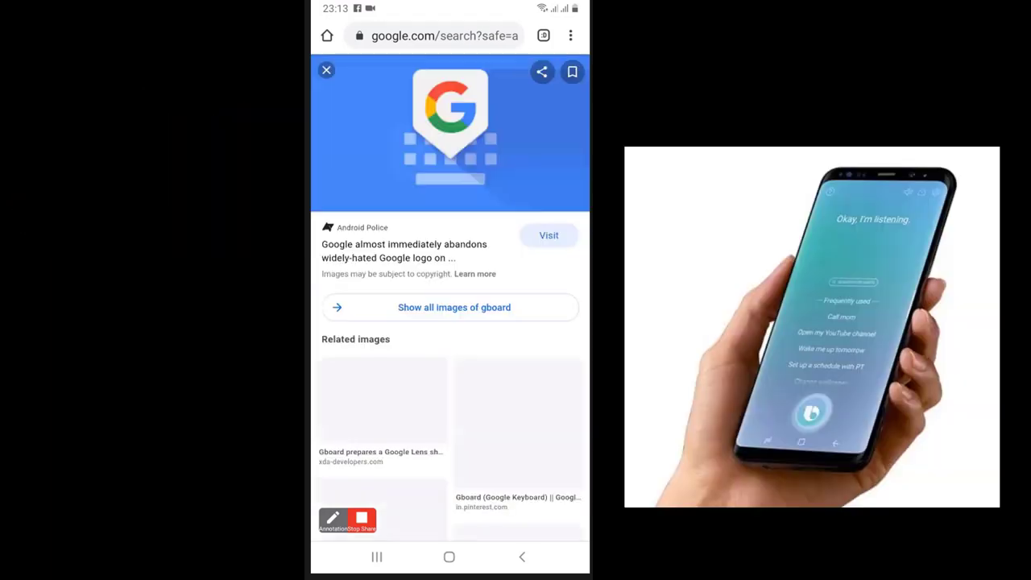
Switch to Chrome on the phone, open a new tab and turn on the desktop site view.
click(570, 36)
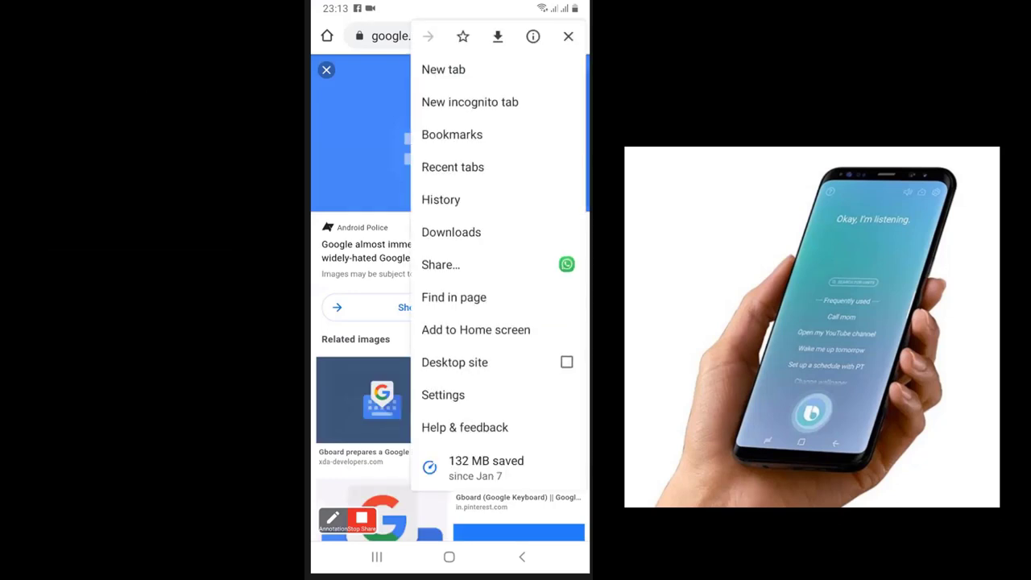
click(443, 69)
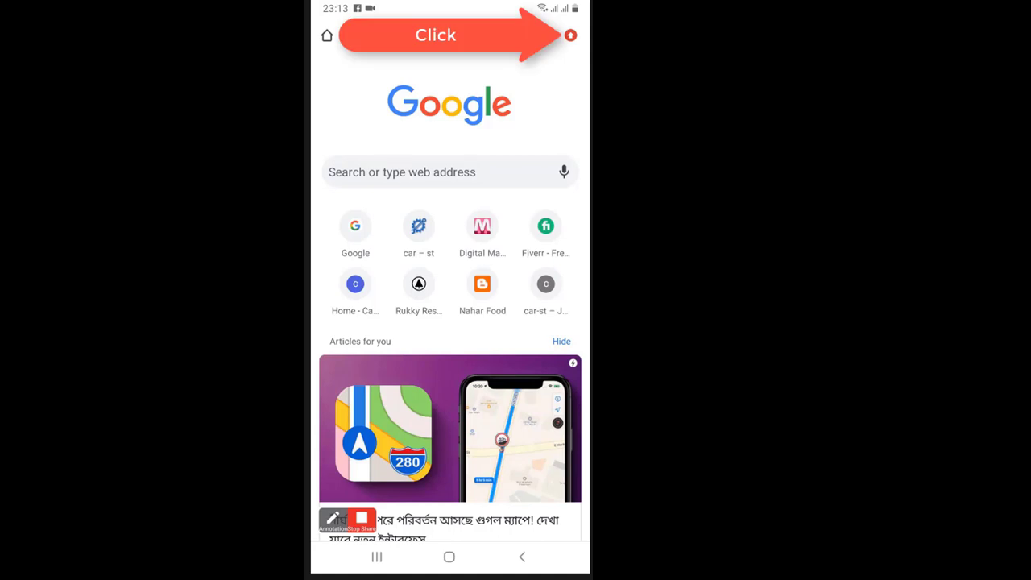
click(570, 36)
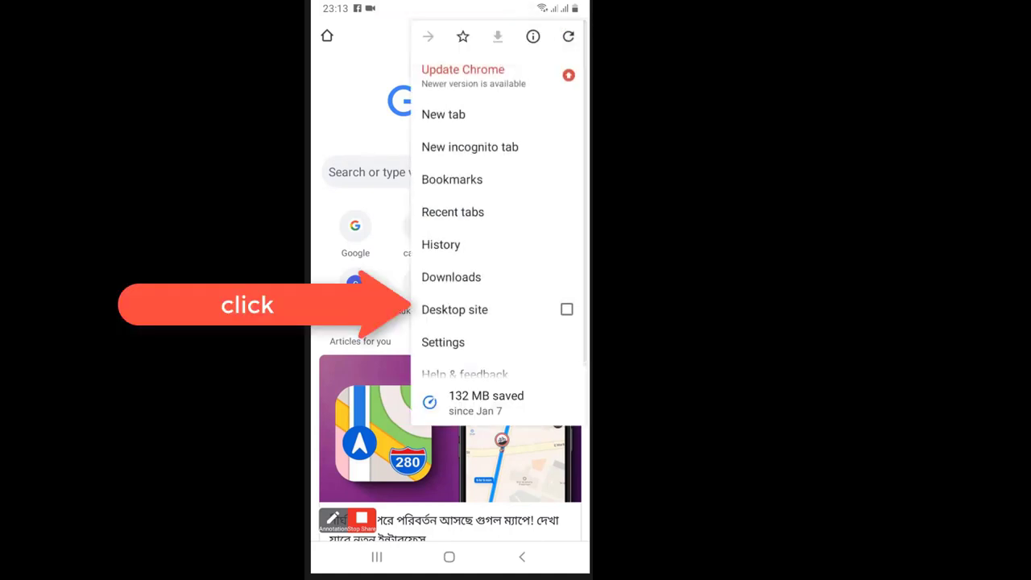
click(454, 309)
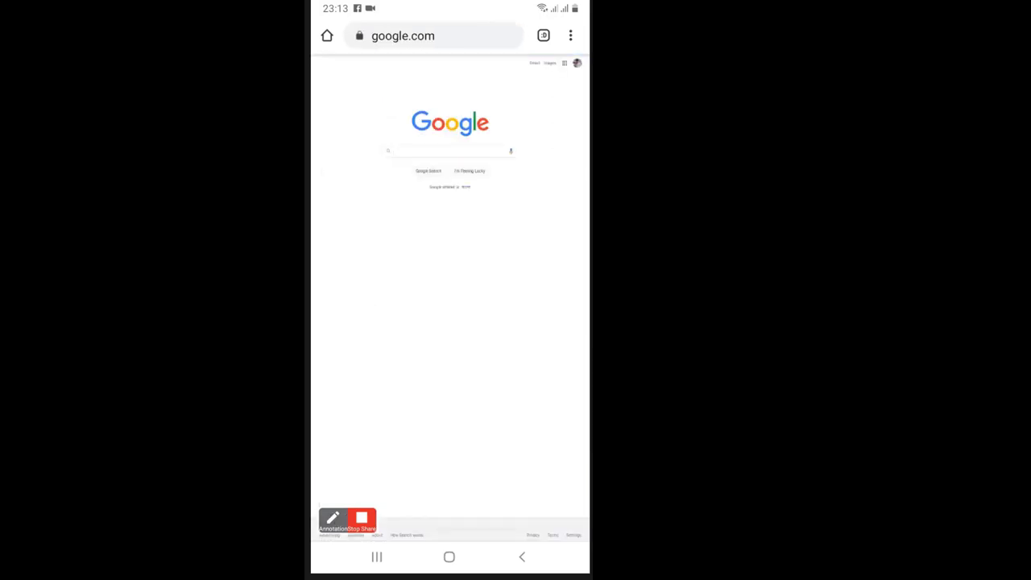
Examine the Google apps list and the signed-in accounts on the desktop version of the Google homepage.
click(450, 150)
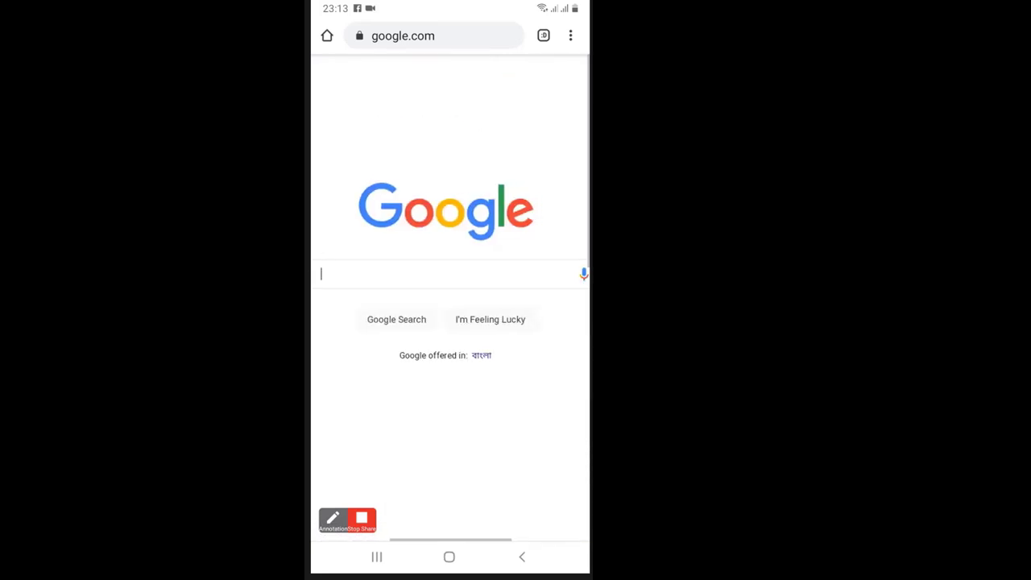
scroll(450, 298, right, 5)
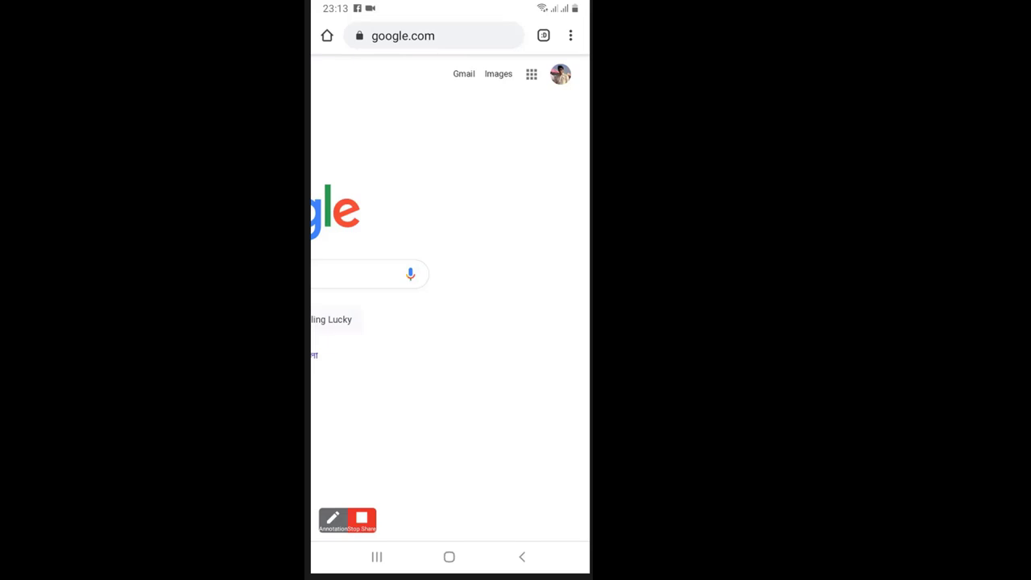
click(532, 75)
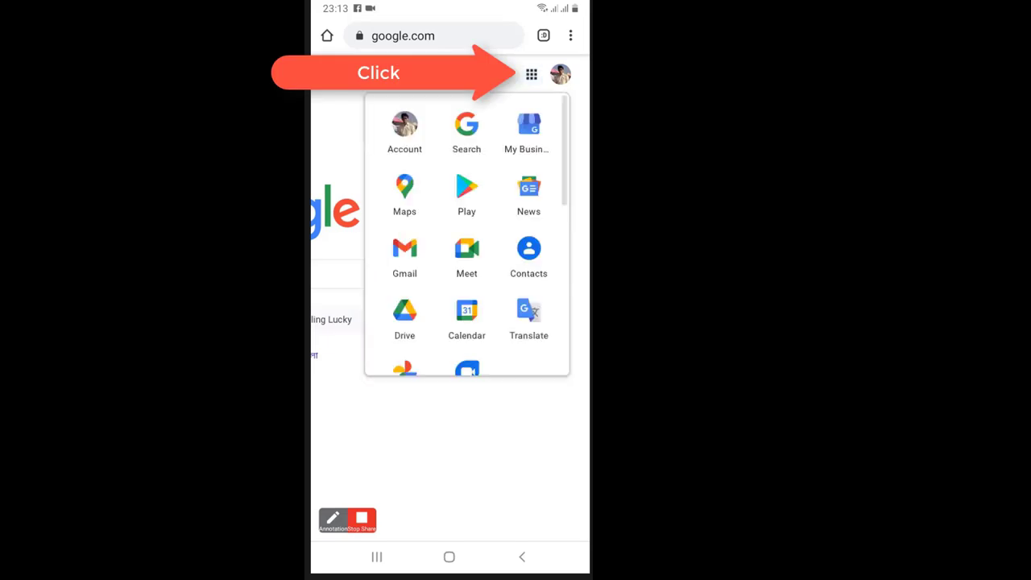
click(561, 74)
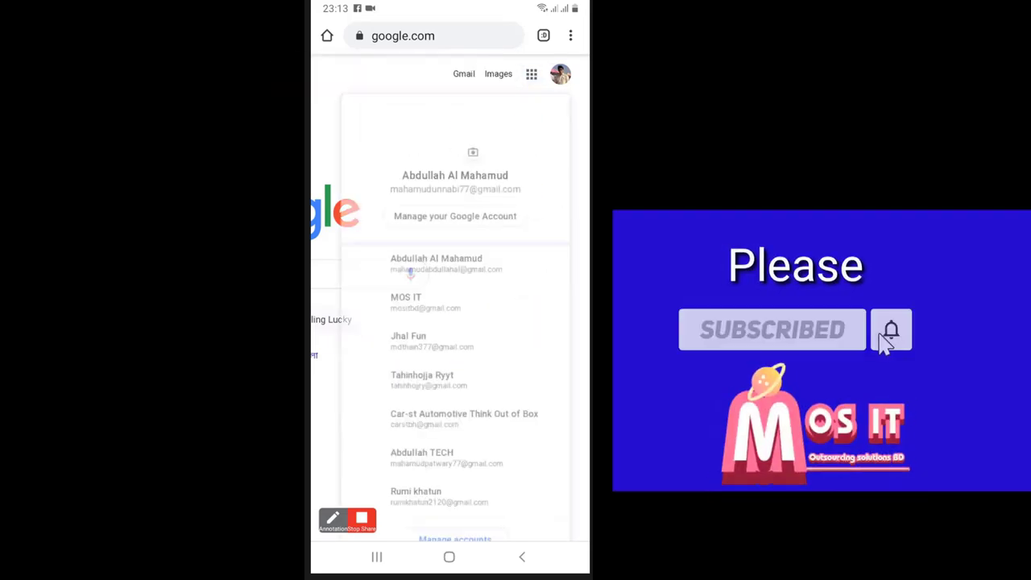
scroll(450, 322, down, 1)
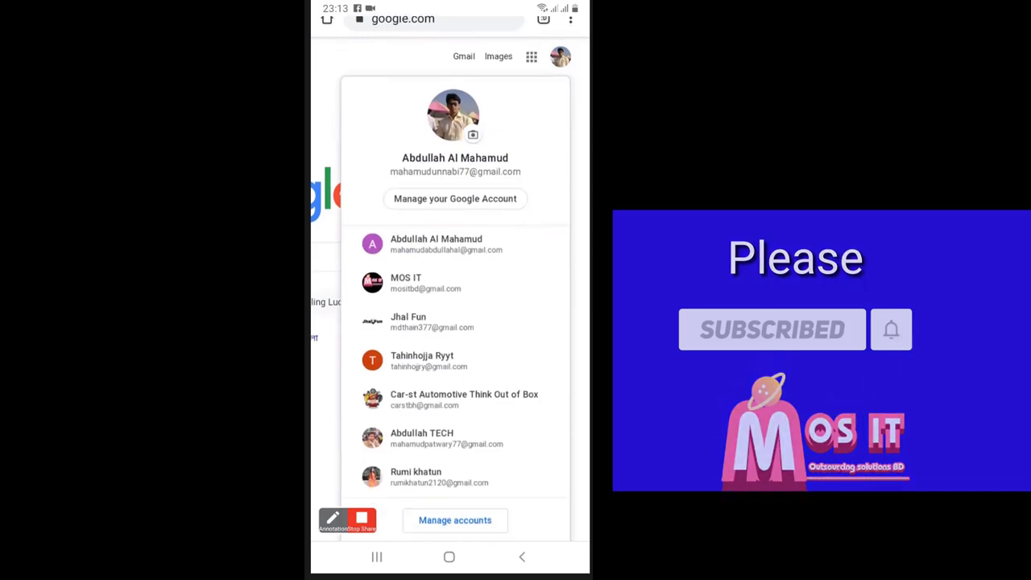
Switch the Google homepage to the Car-st Automotive Think Out of Box account.
scroll(450, 322, down, 3)
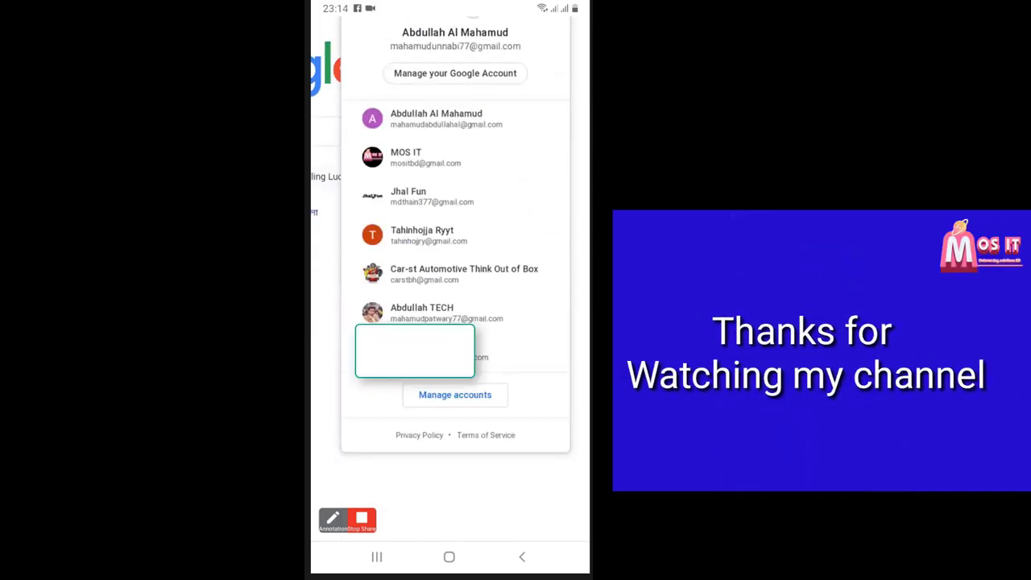
click(452, 274)
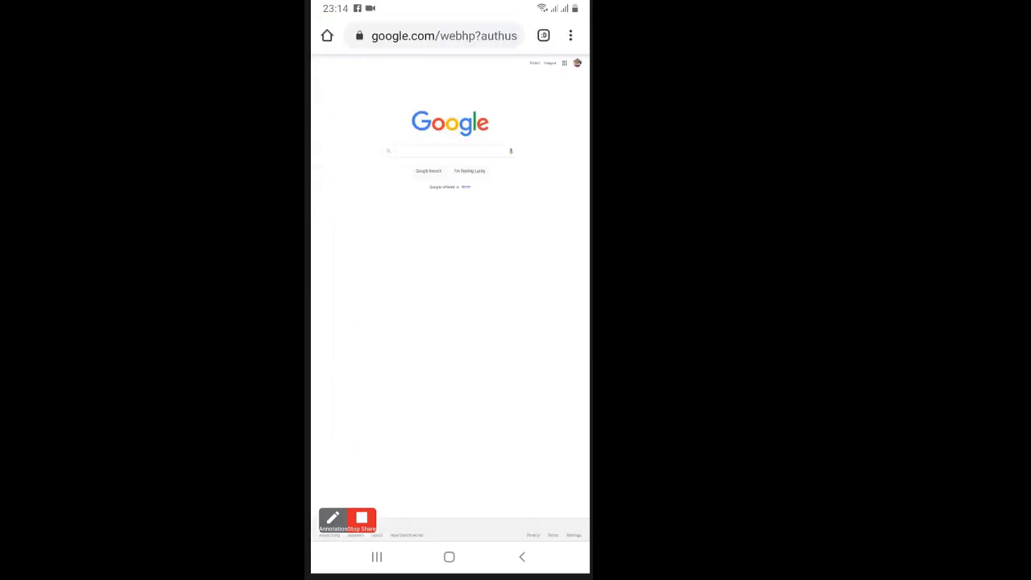
Switch the Google homepage to the account with the orange T avatar and decline the security recommendation.
scroll(536, 127, up, 5)
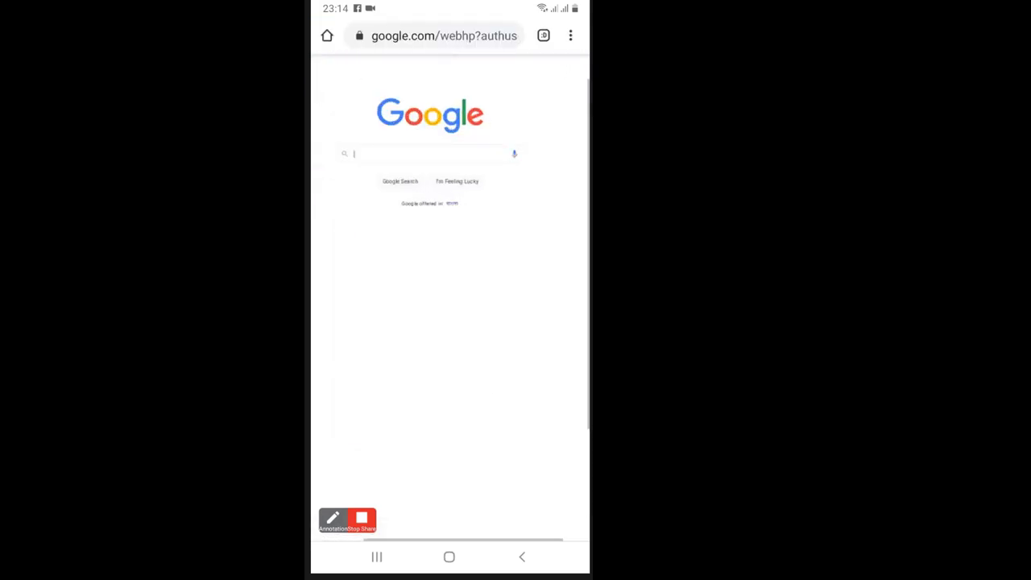
scroll(451, 242, right, 3)
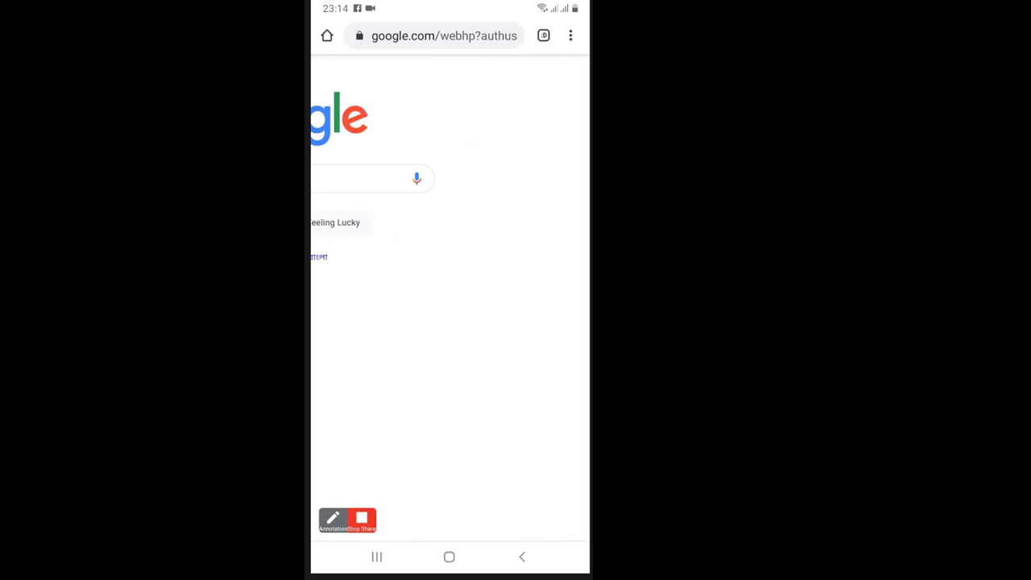
scroll(451, 242, up, 2)
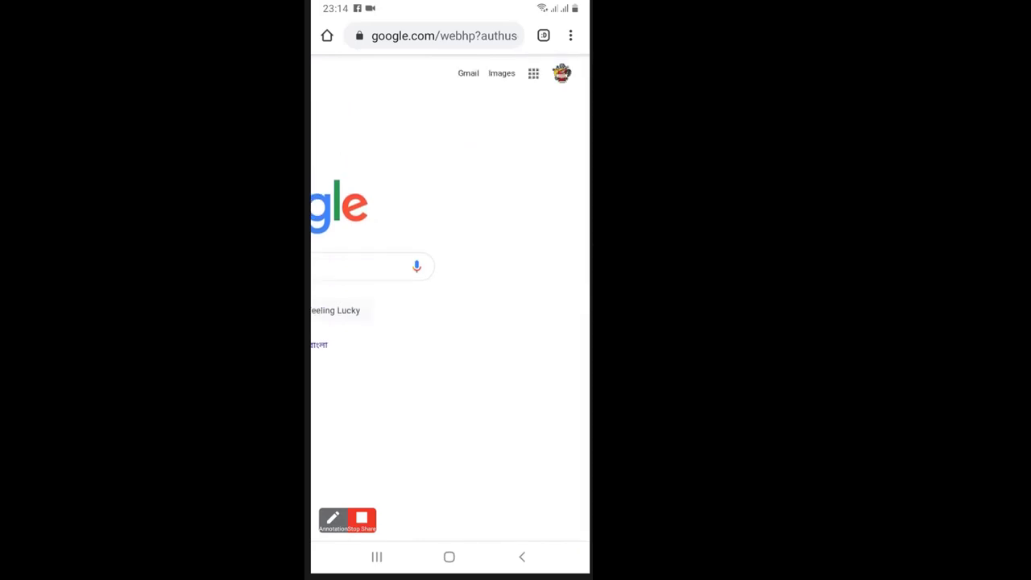
click(561, 73)
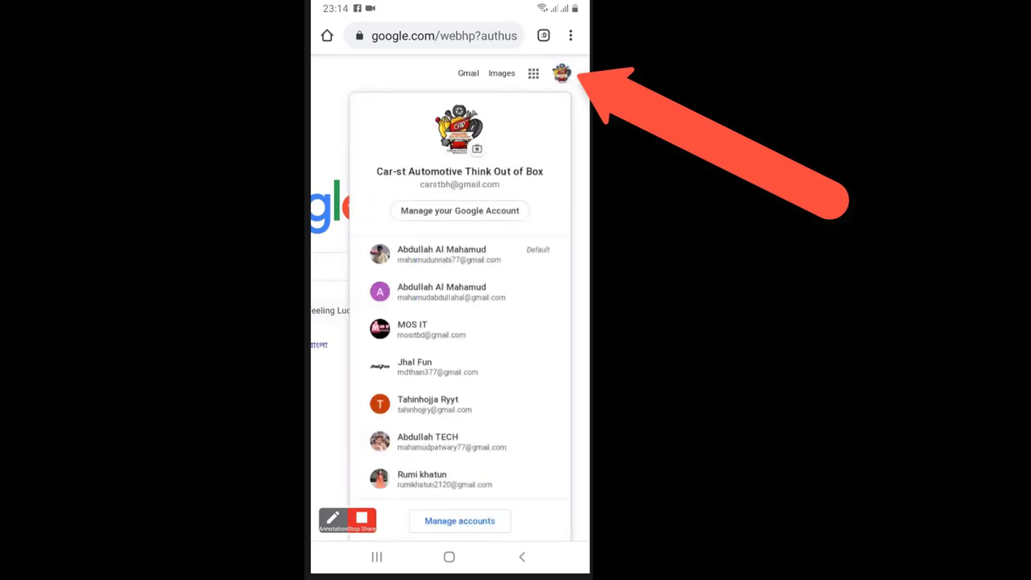
scroll(459, 363, down, 3)
click(428, 299)
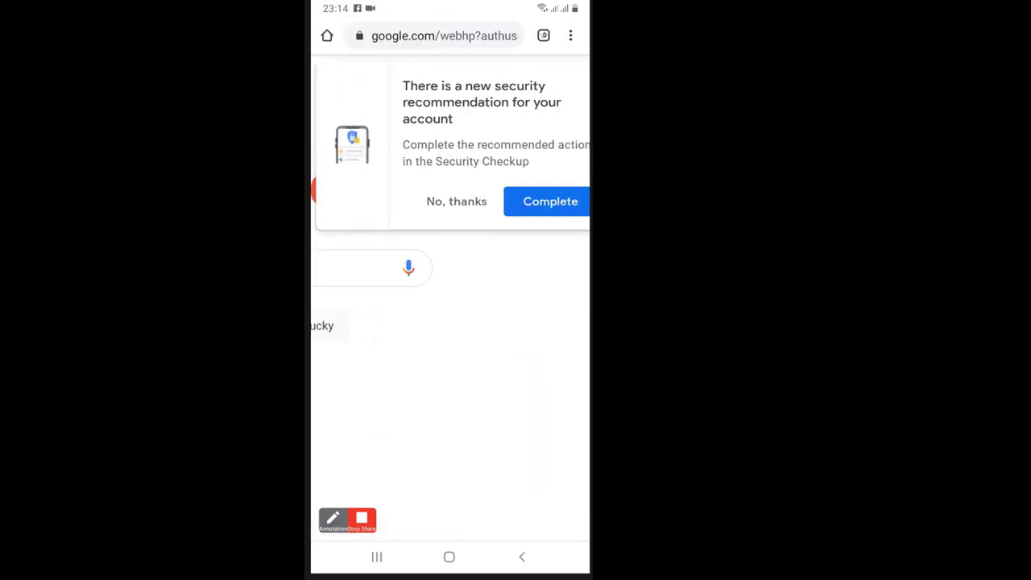
click(457, 202)
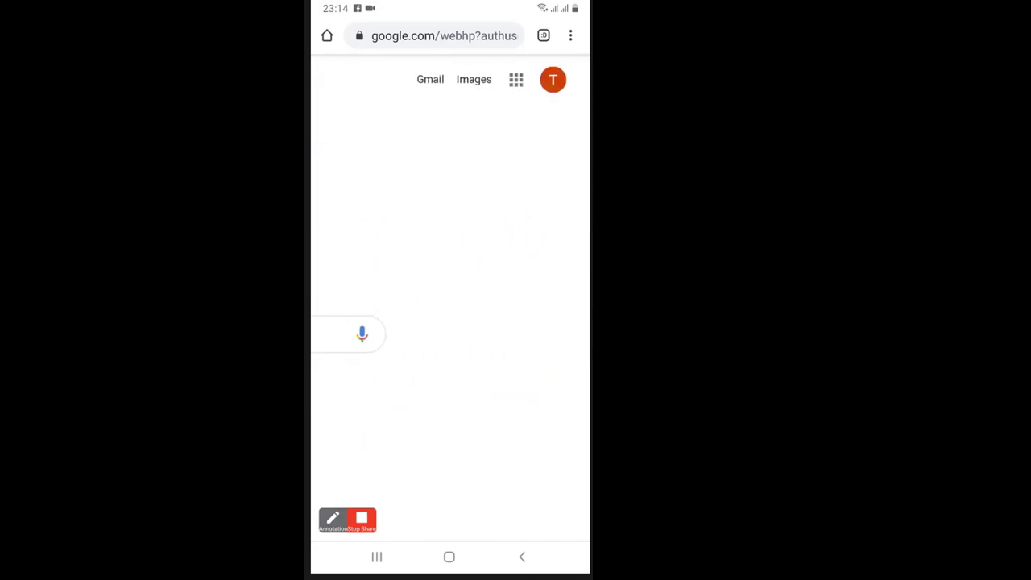
Open Blogger from the Google apps list and start creating a new blog, going as far as its title entry.
click(515, 79)
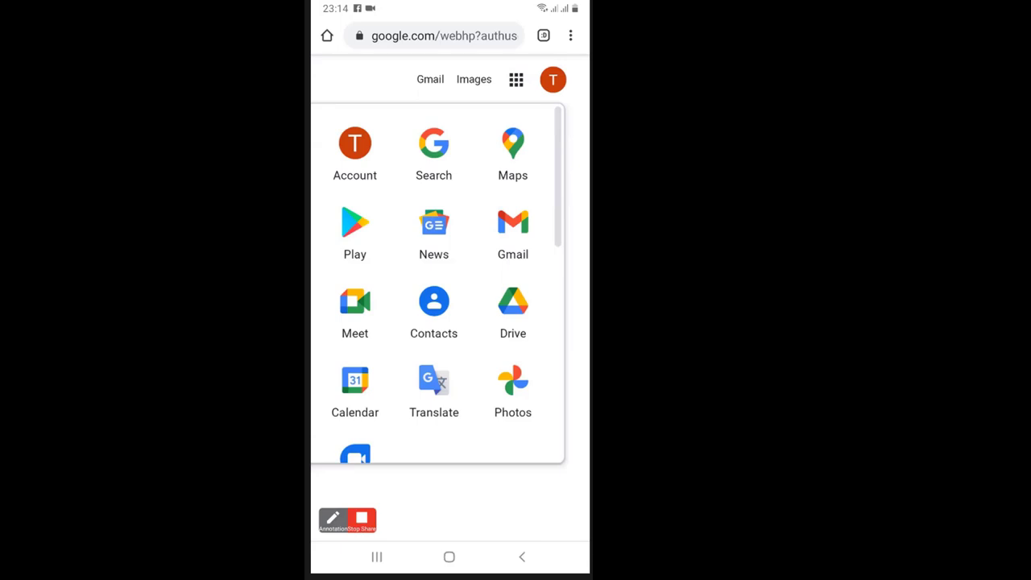
scroll(438, 282, down, 1)
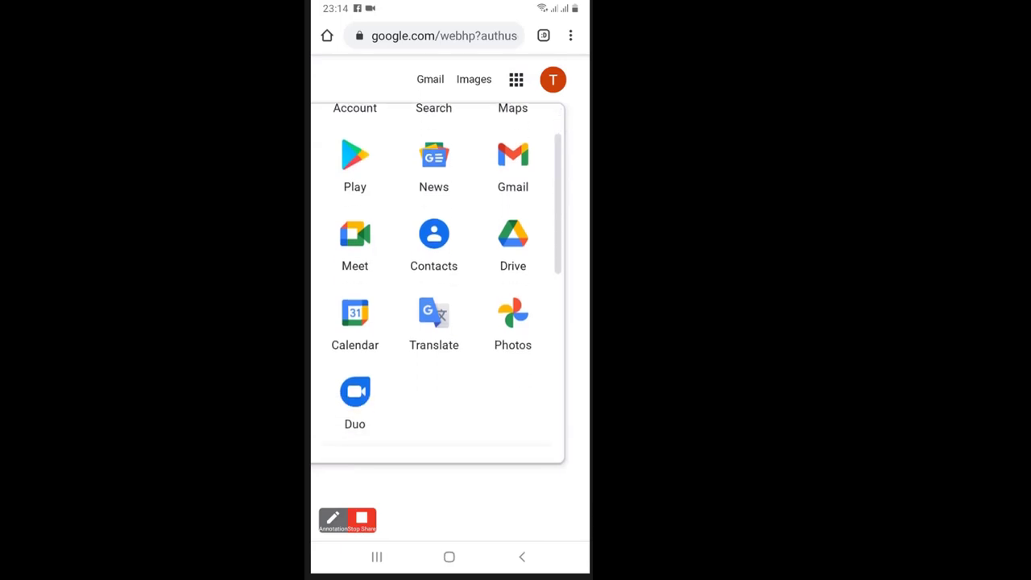
scroll(438, 282, up, 1)
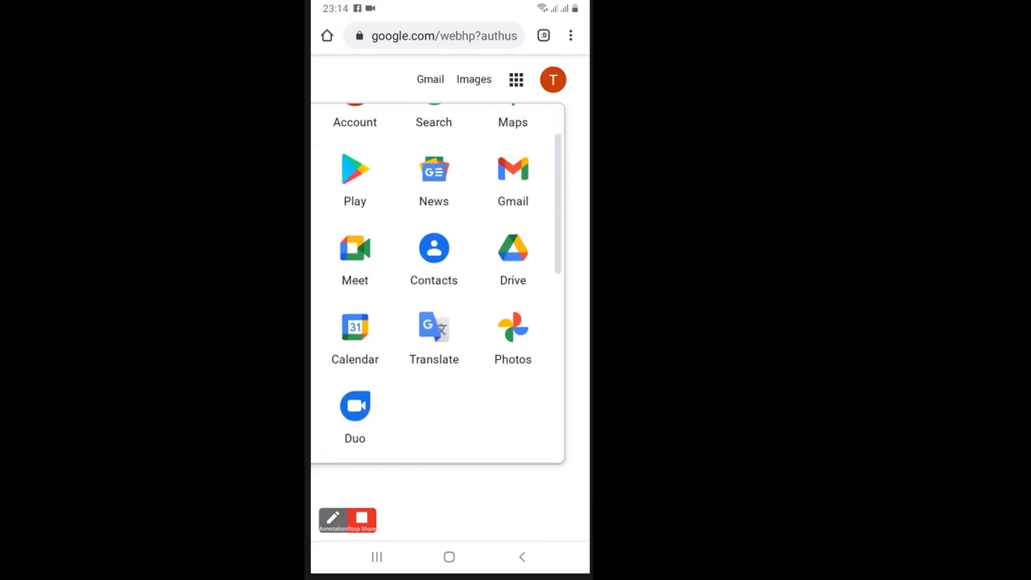
scroll(437, 282, down, 2)
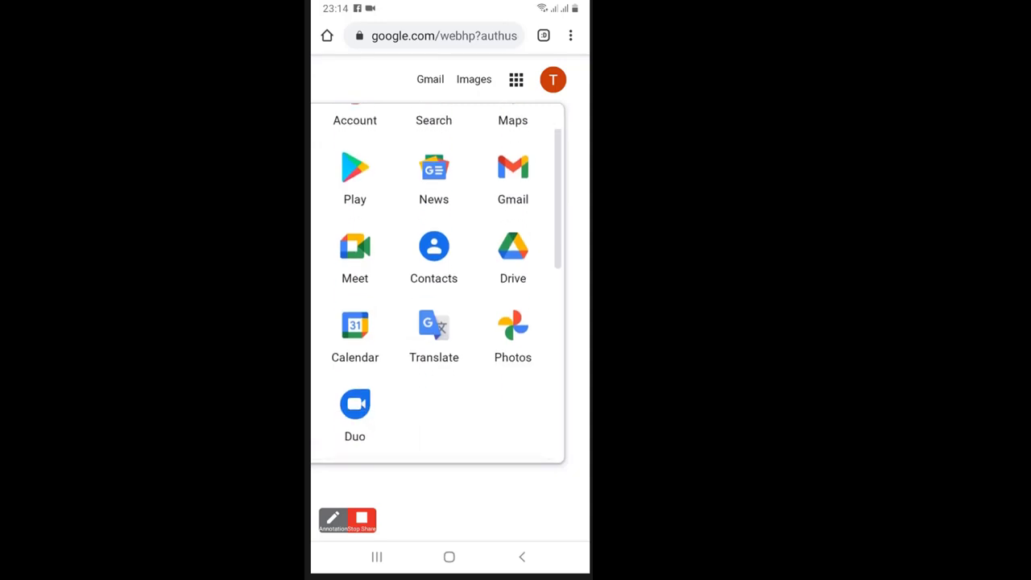
scroll(437, 282, down, 2)
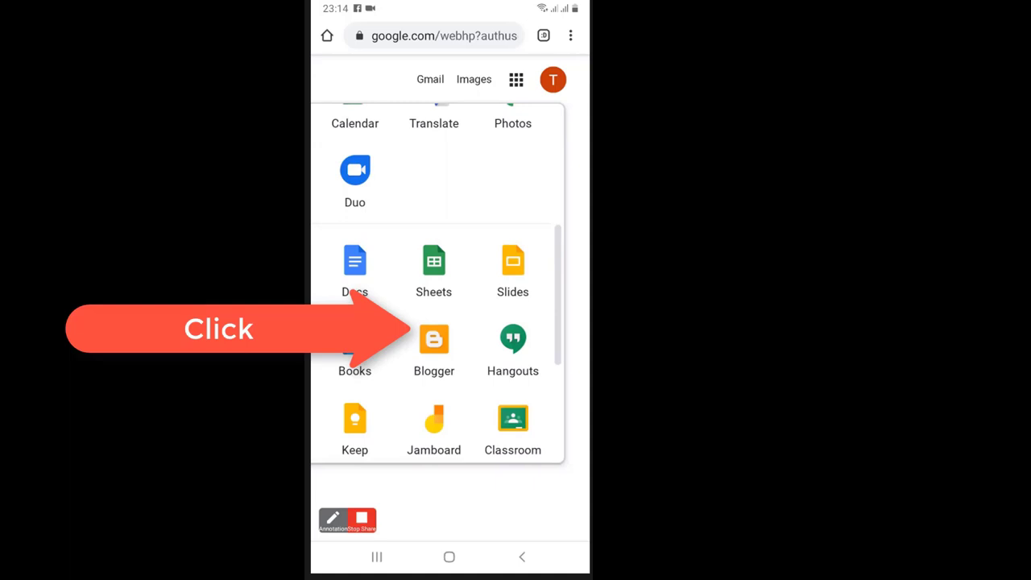
click(434, 347)
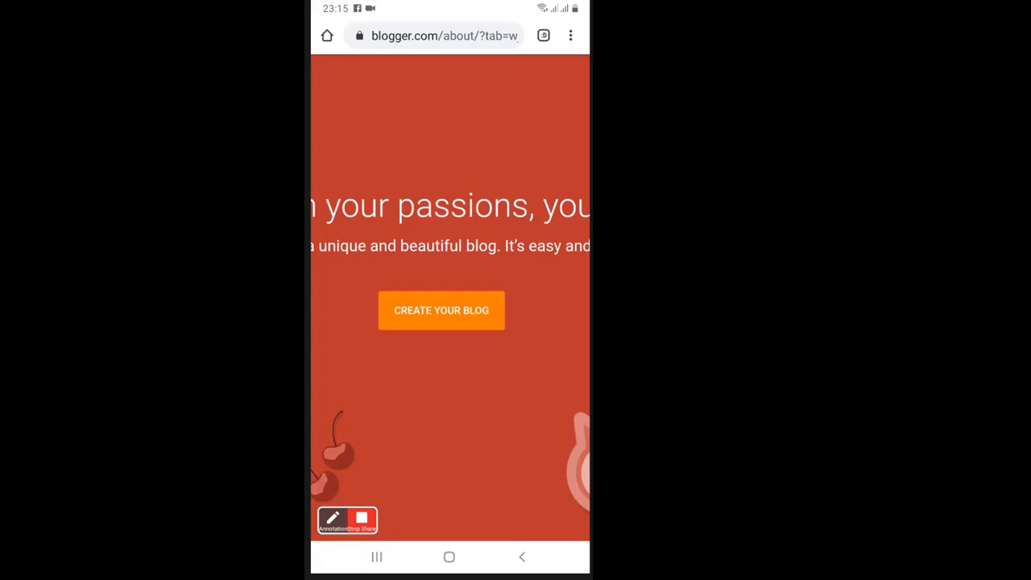
click(441, 310)
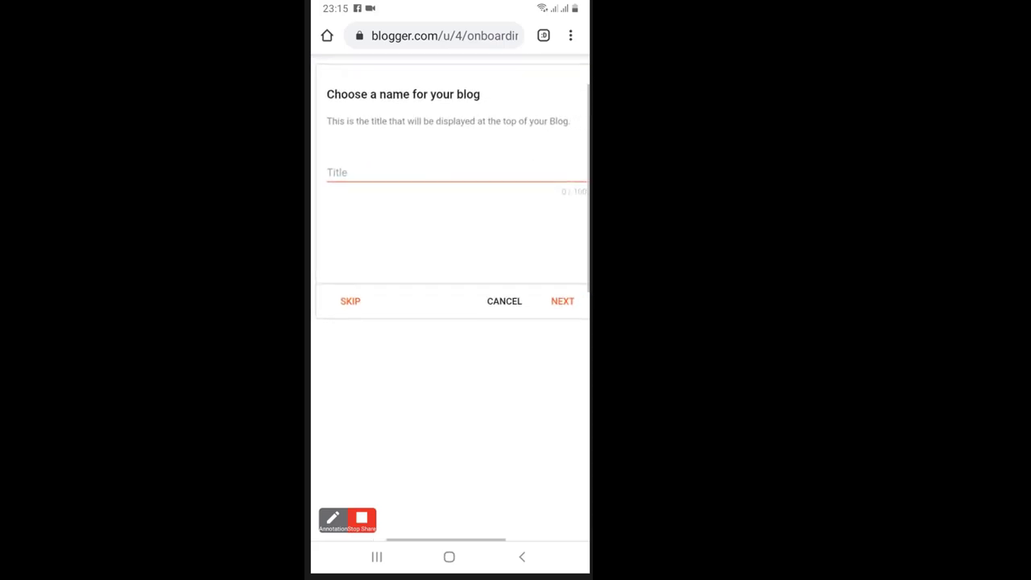
click(414, 172)
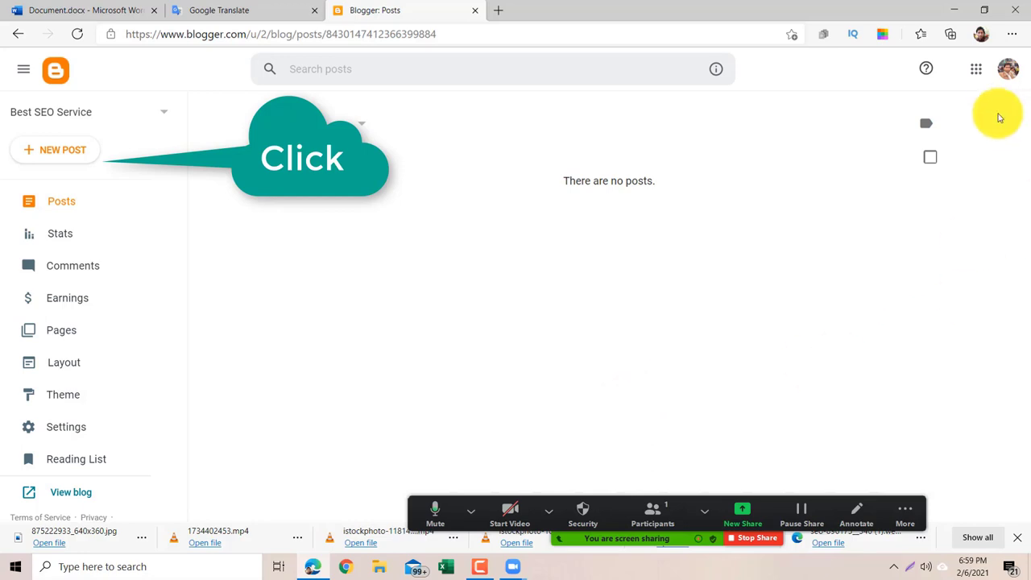
On the computer, view the live Best SEO Service blog and return to its Blogger Posts page.
scroll(183, 161, down, 2)
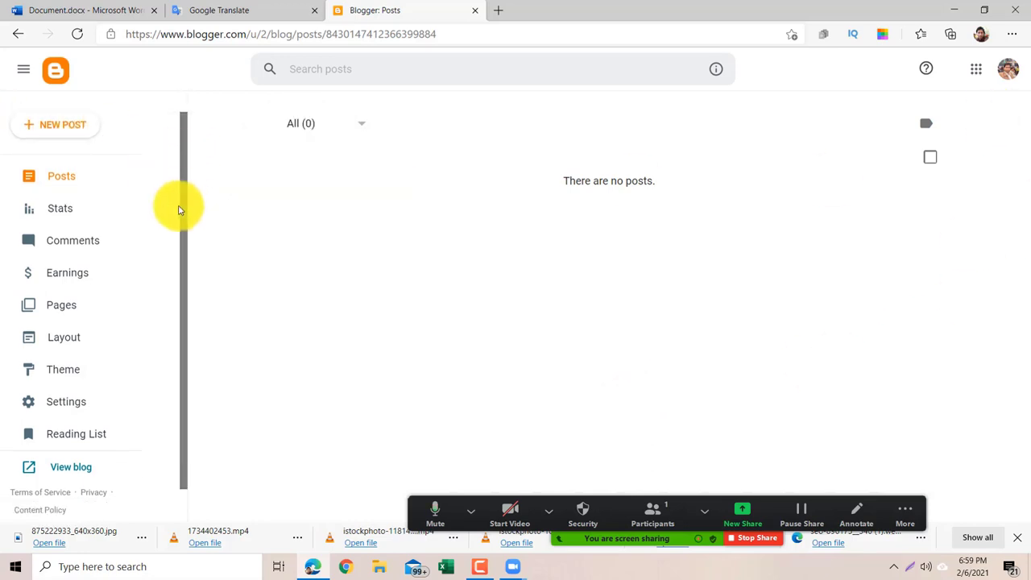
drag(199, 216, 208, 127)
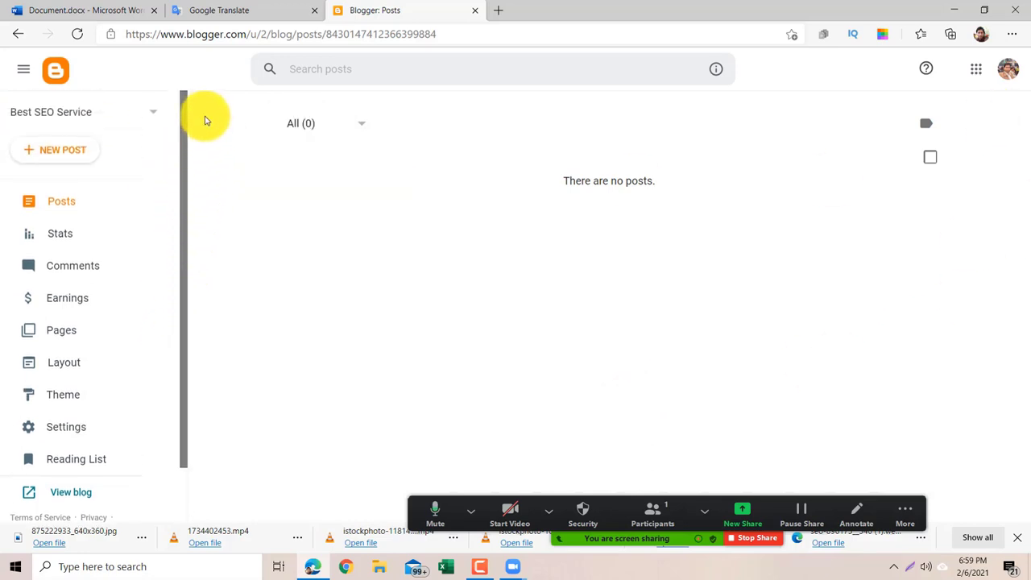
scroll(161, 386, down, 2)
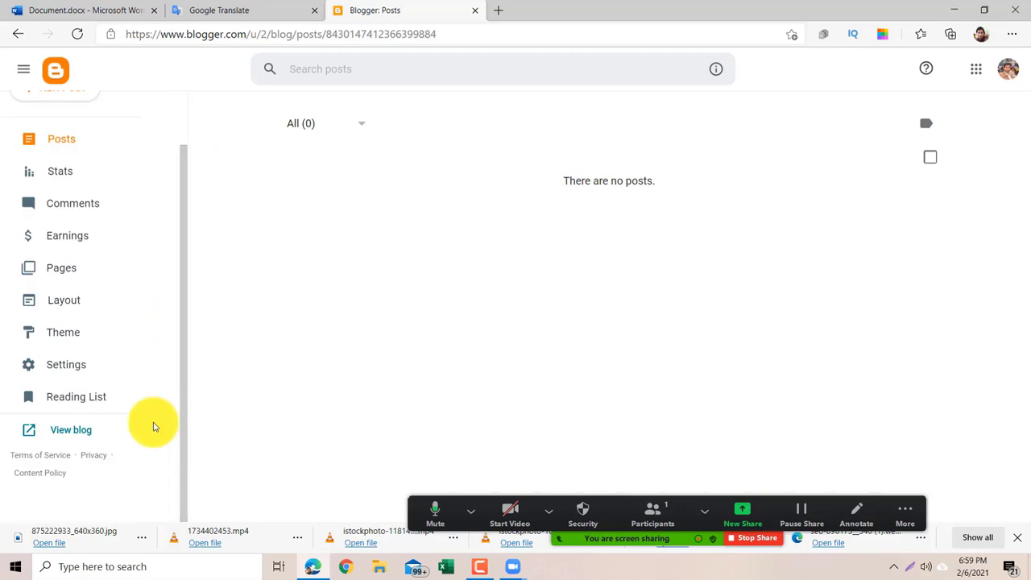
click(67, 435)
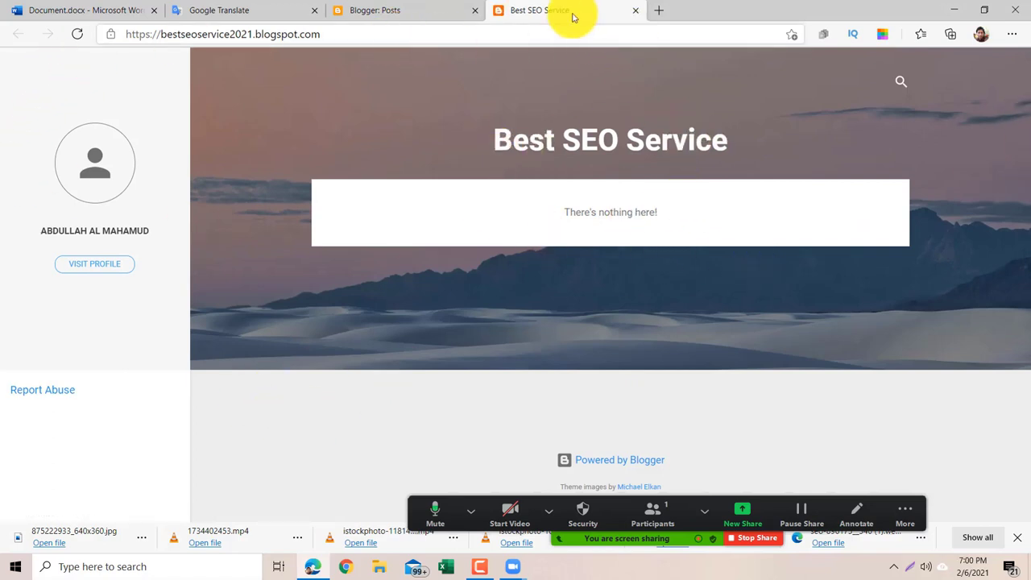
click(394, 13)
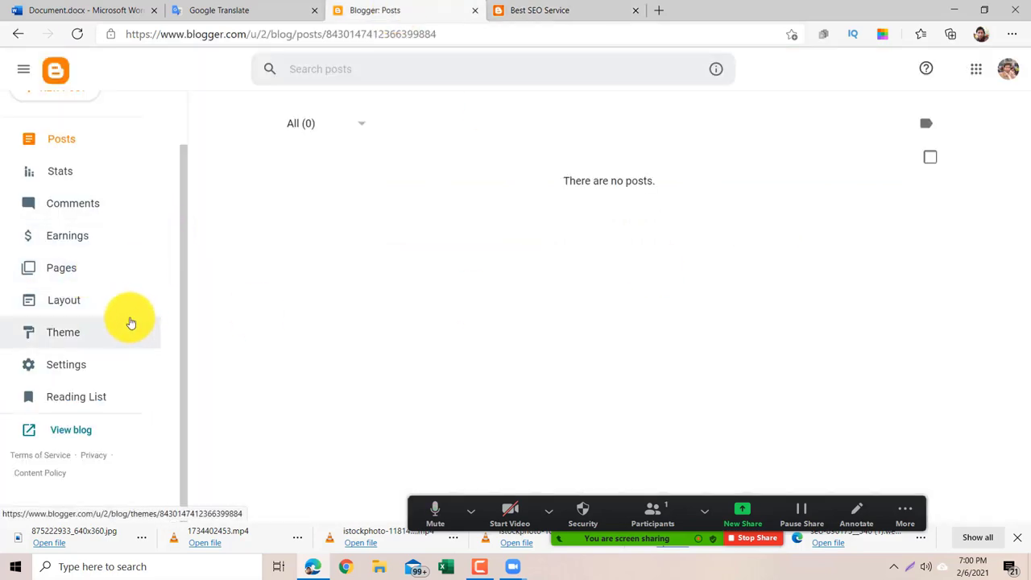
Open the blog's theme gallery and look through the available themes, including the options under Notable Dracula.
click(68, 337)
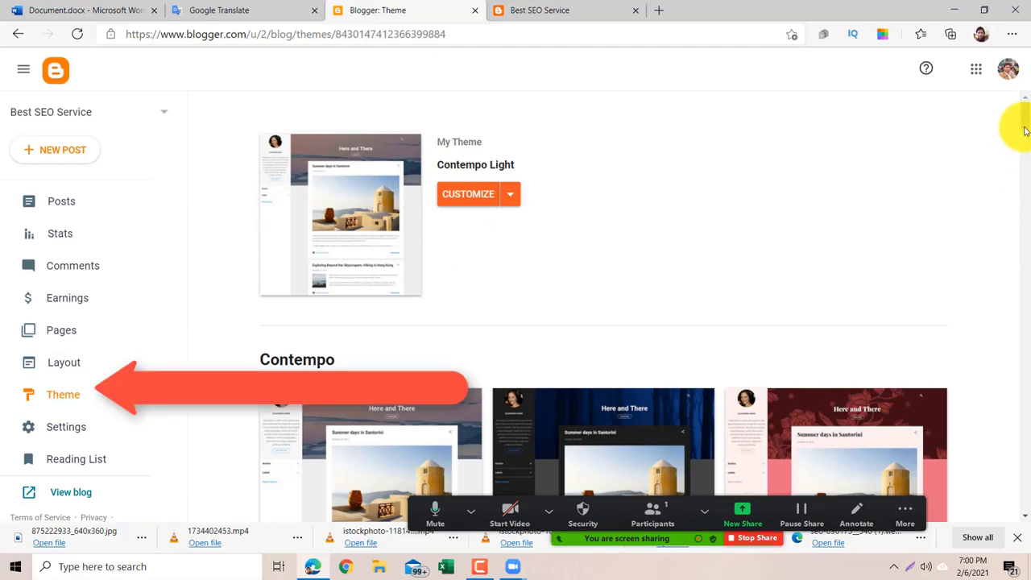
drag(1025, 131, 1028, 239)
scroll(1028, 258, down, 2)
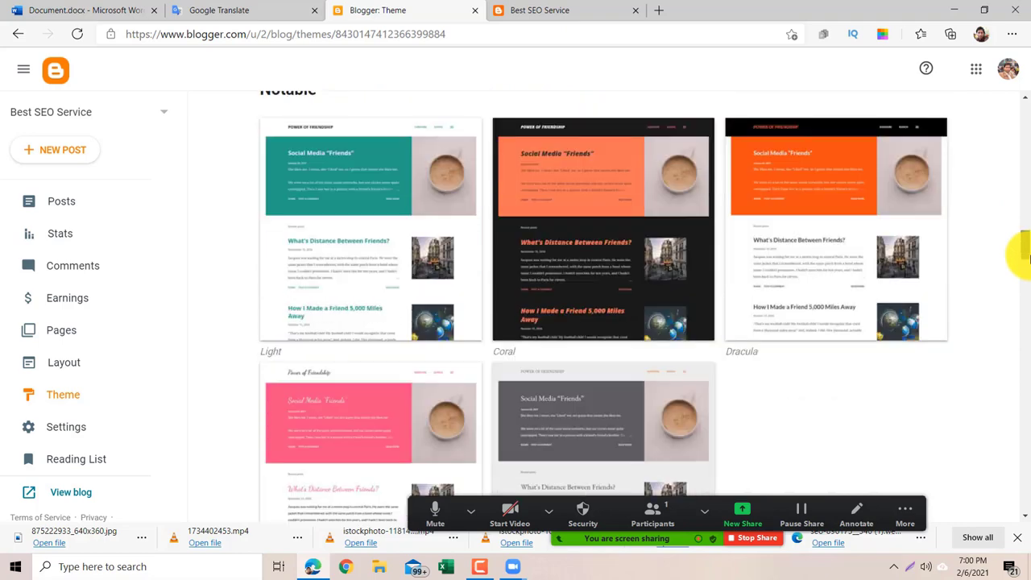
scroll(1028, 258, down, 2)
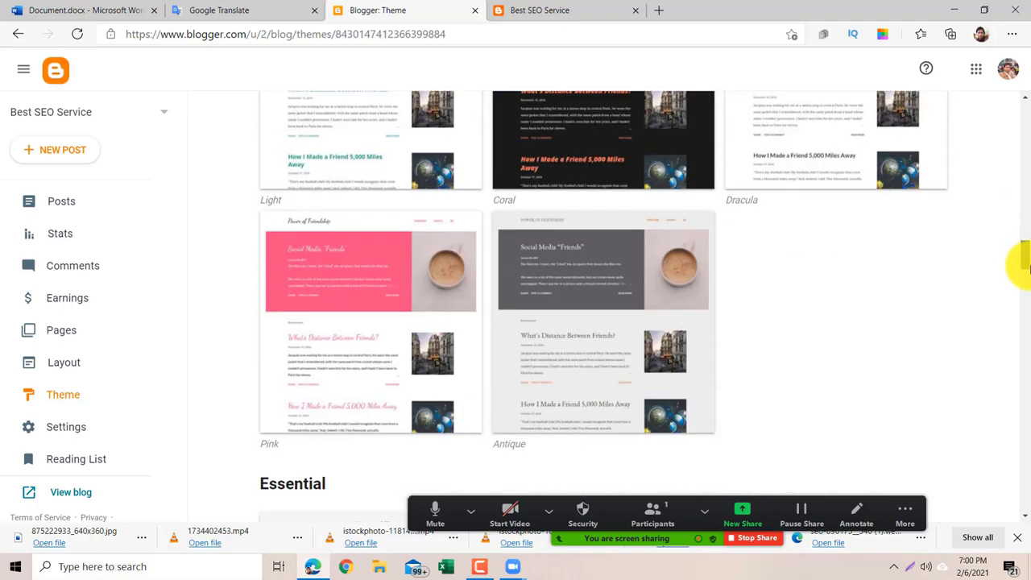
scroll(1025, 278, down, 2)
drag(1025, 278, 1027, 190)
scroll(1027, 190, down, 1)
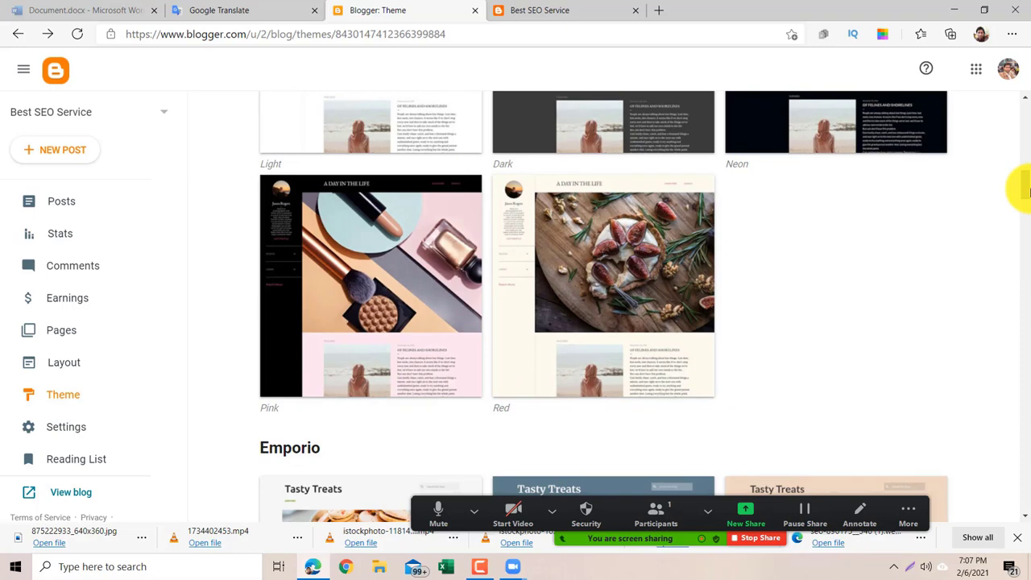
drag(1026, 190, 1026, 252)
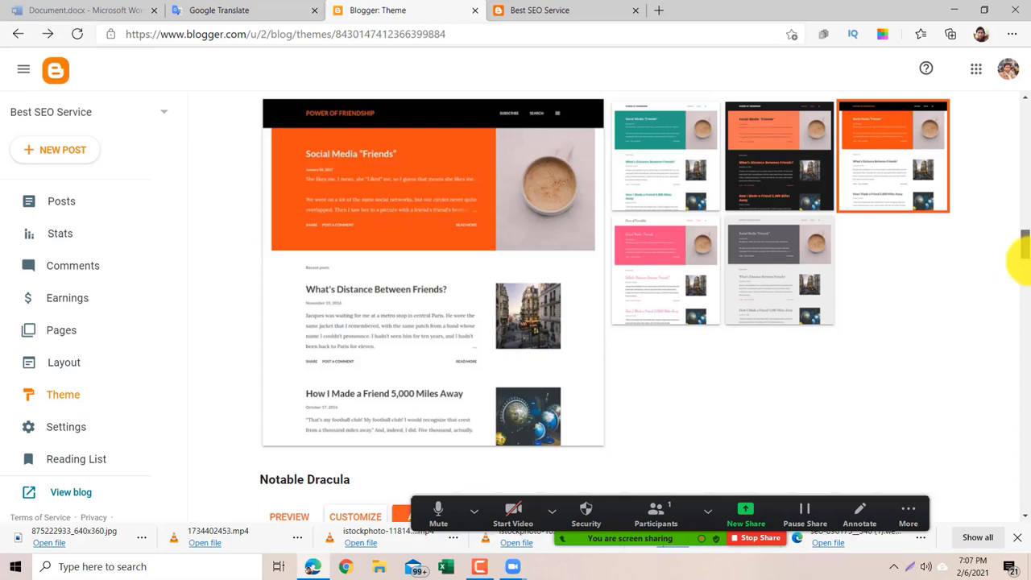
scroll(1027, 259, down, 2)
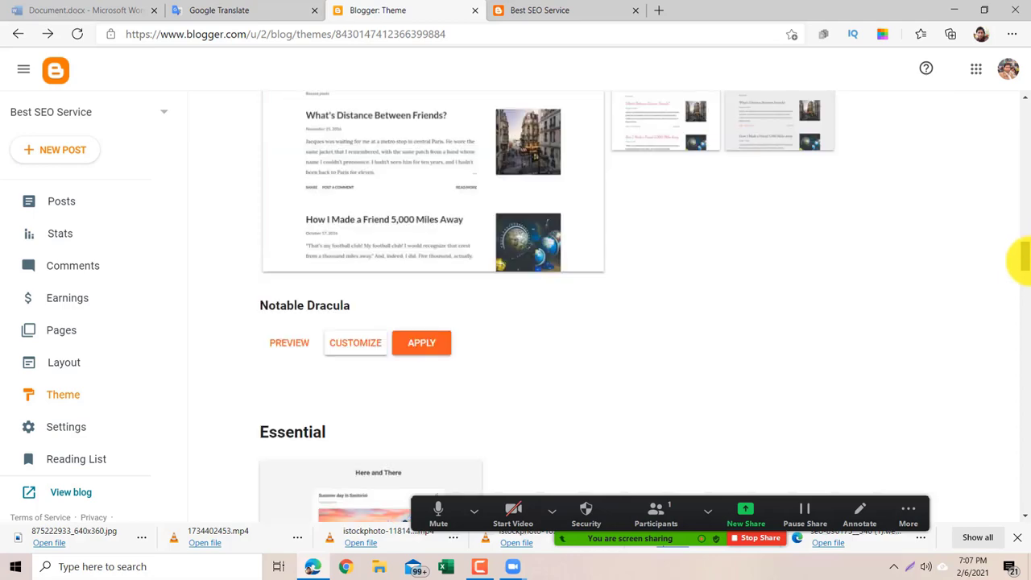
drag(1025, 258, 1027, 157)
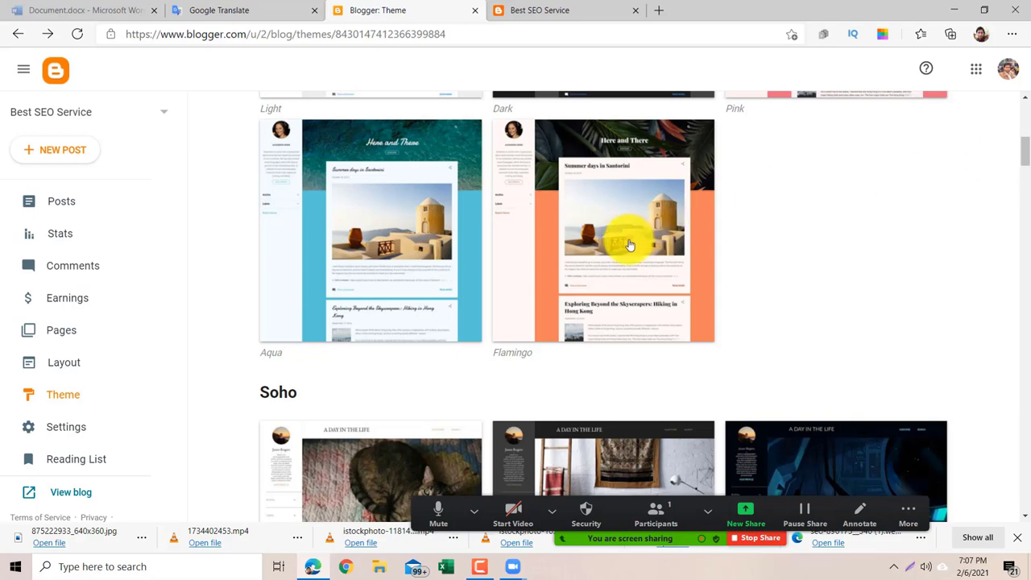
Apply the Contempo Flamingo theme to the Best SEO Service blog.
click(646, 222)
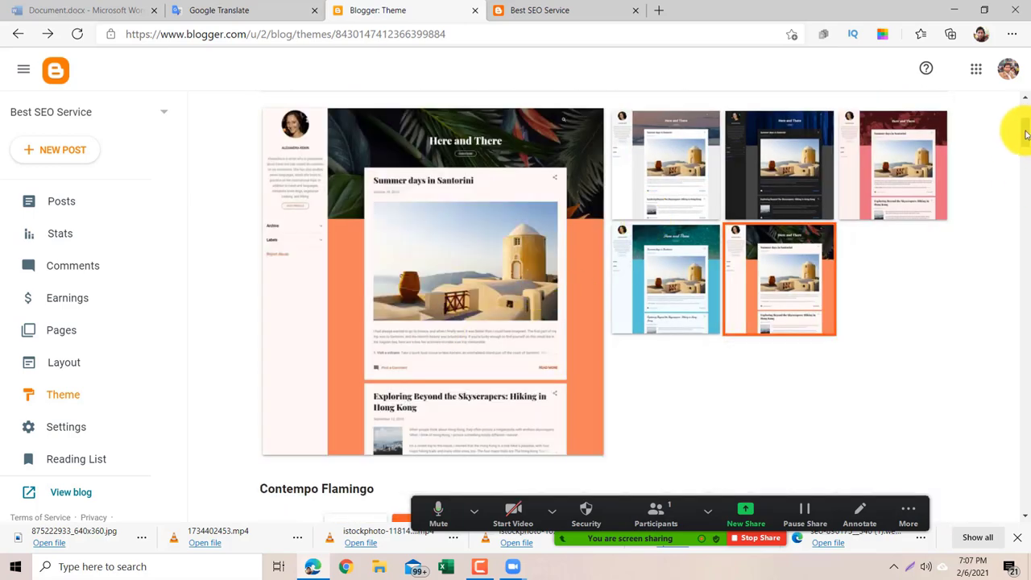
drag(1021, 137, 1022, 153)
click(422, 167)
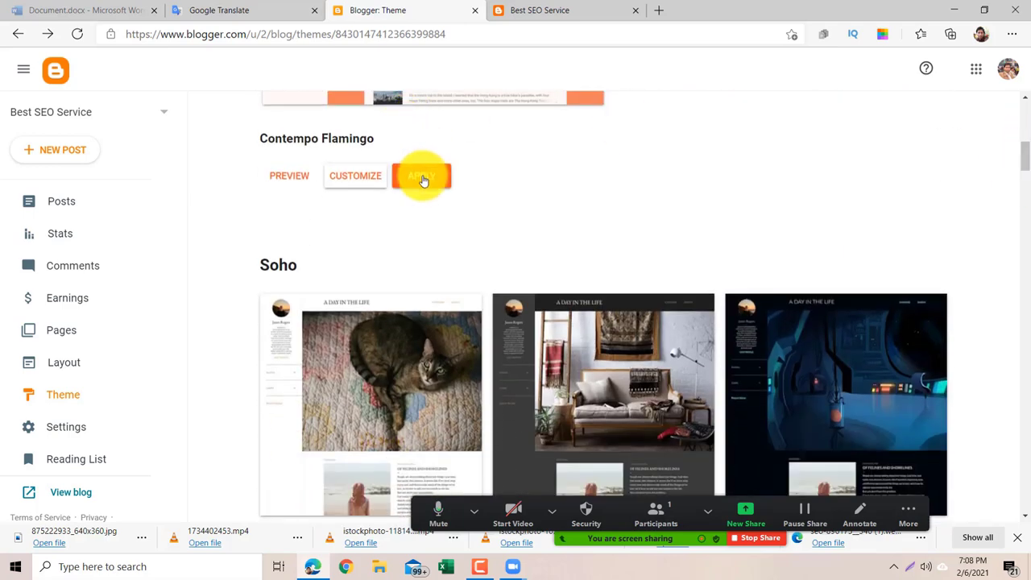
Preview the Contempo Flamingo theme and view its customization options, returning to the theme gallery after each.
click(274, 178)
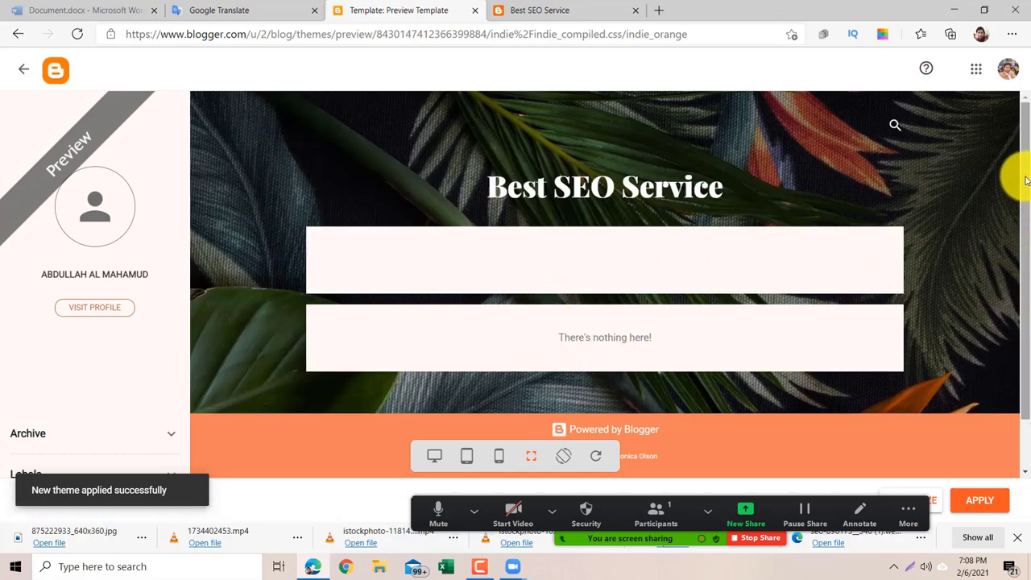
mouse_move(1022, 173)
mouse_down()
mouse_move(1028, 298)
mouse_move(1022, 167)
mouse_move(1029, 171)
mouse_up()
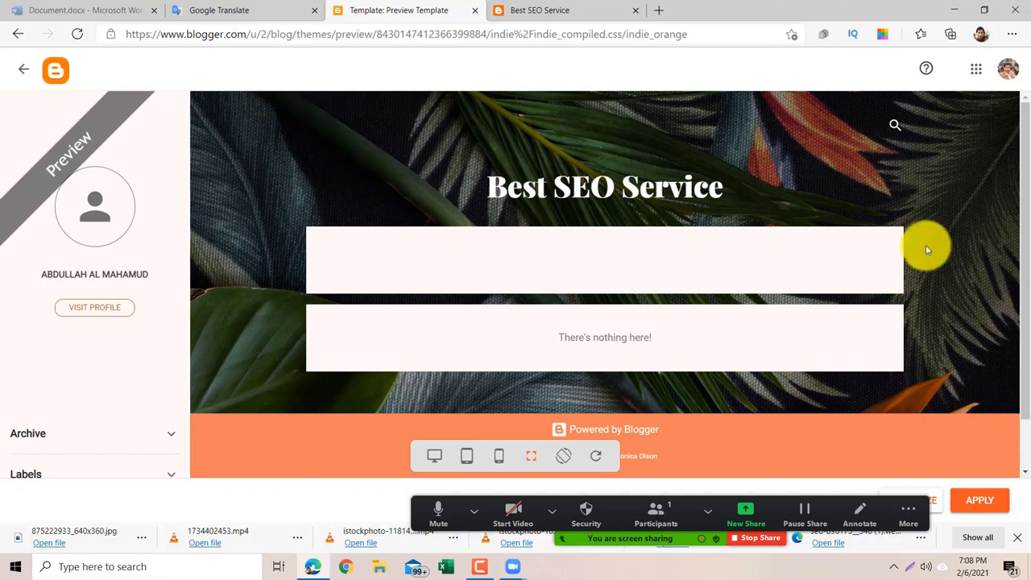
click(22, 72)
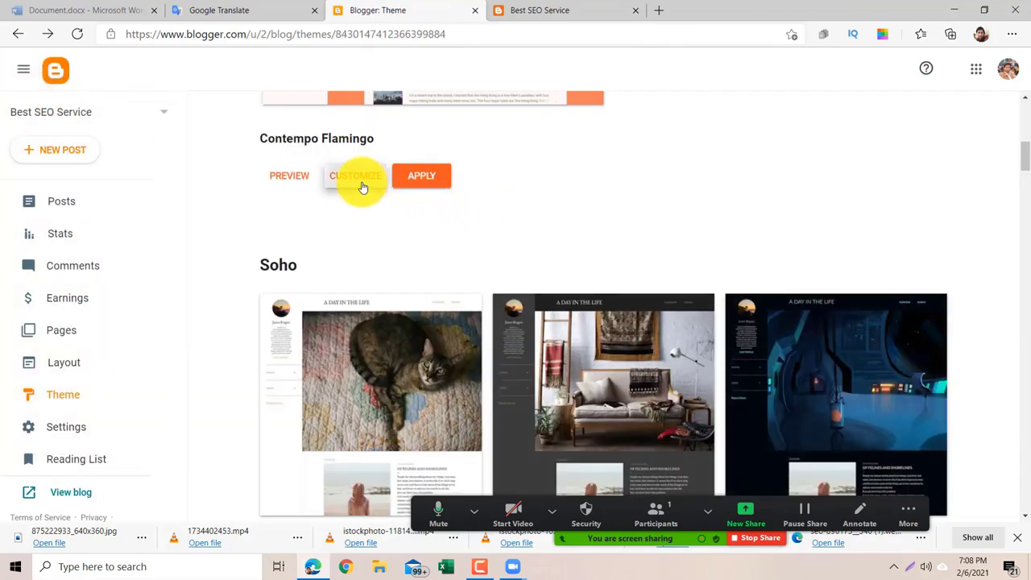
click(362, 187)
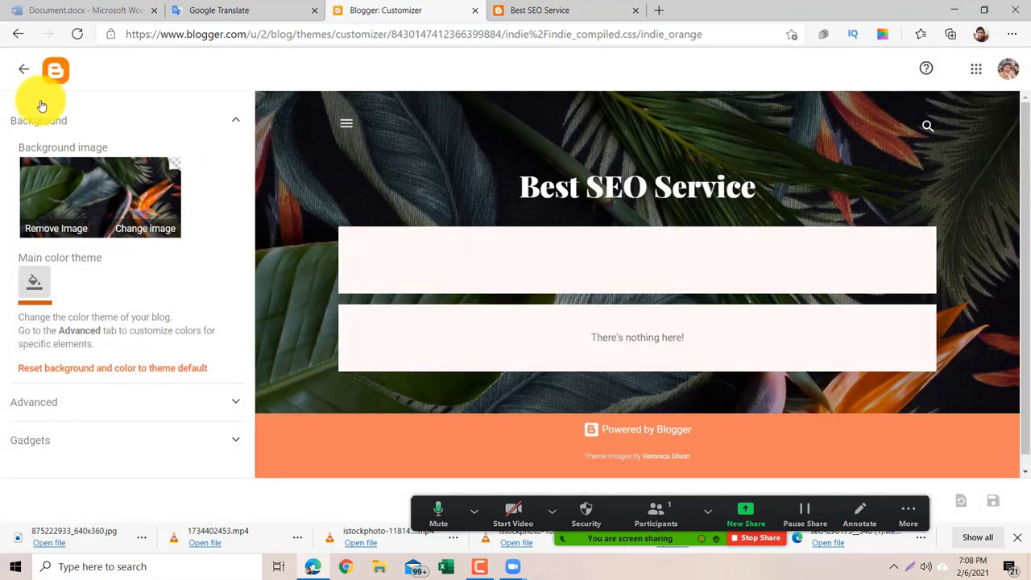
click(26, 76)
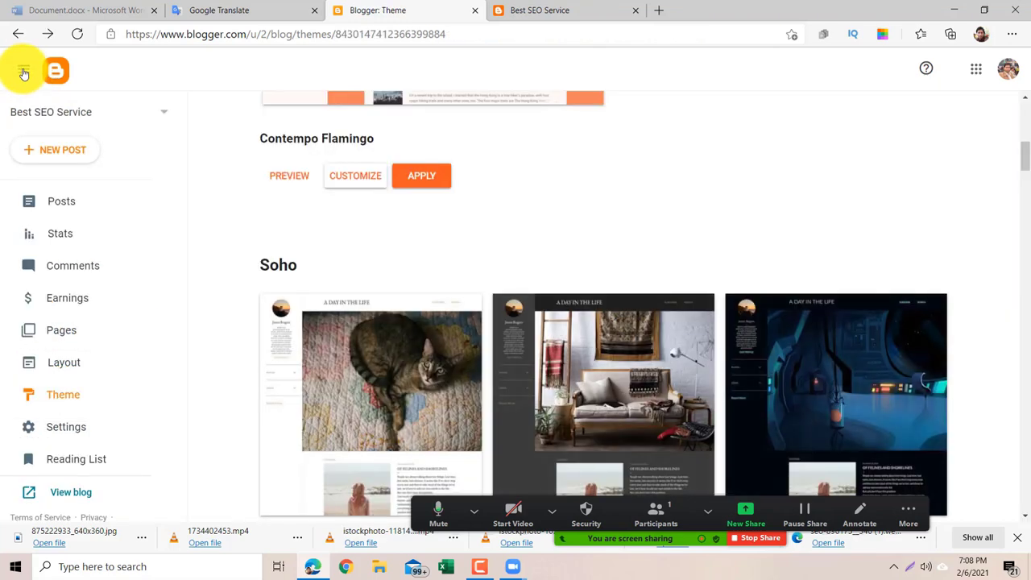
Open the customization page of the blog's Contempo Flamingo theme and start changing its background image.
click(63, 400)
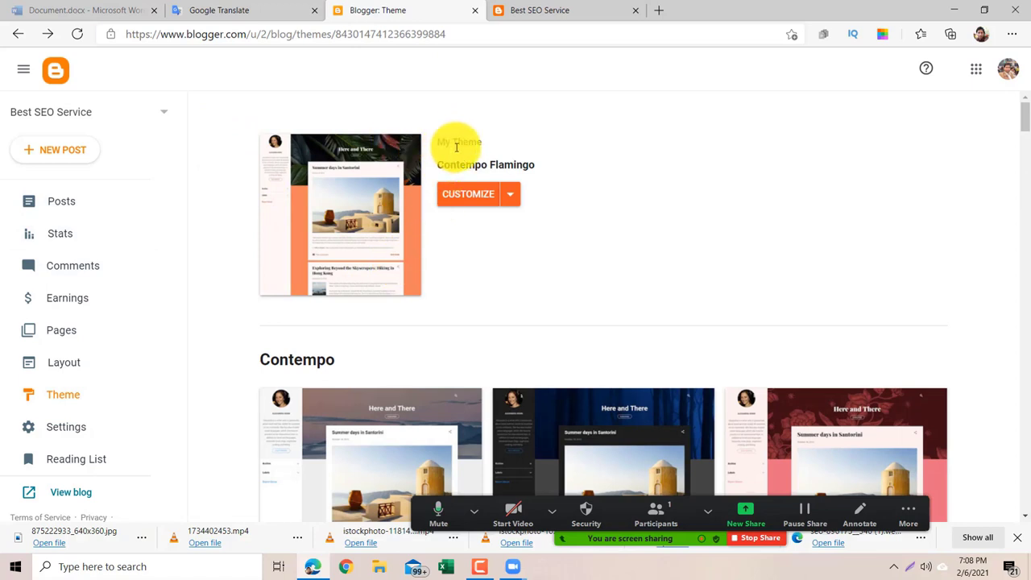
click(464, 197)
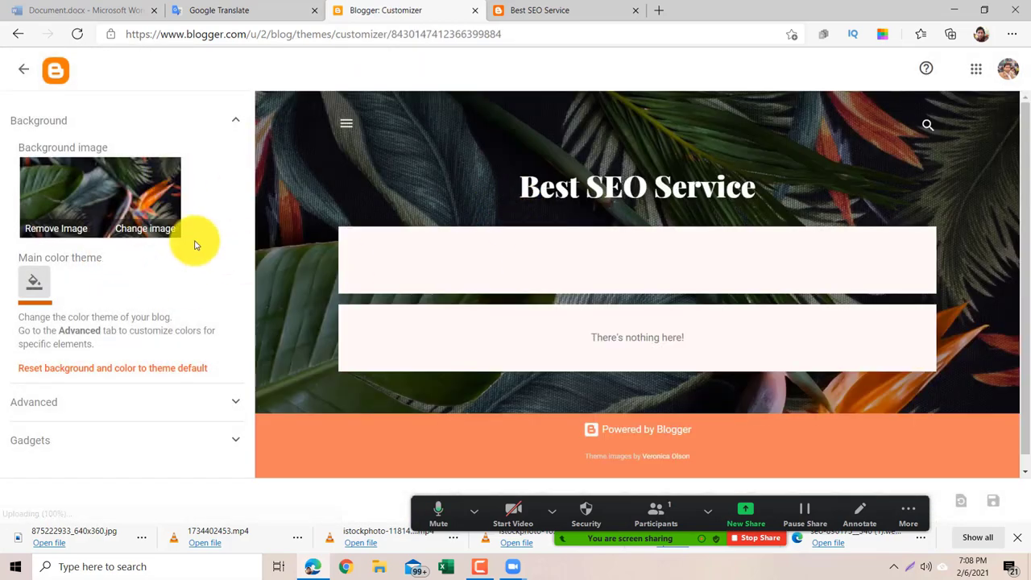
click(144, 229)
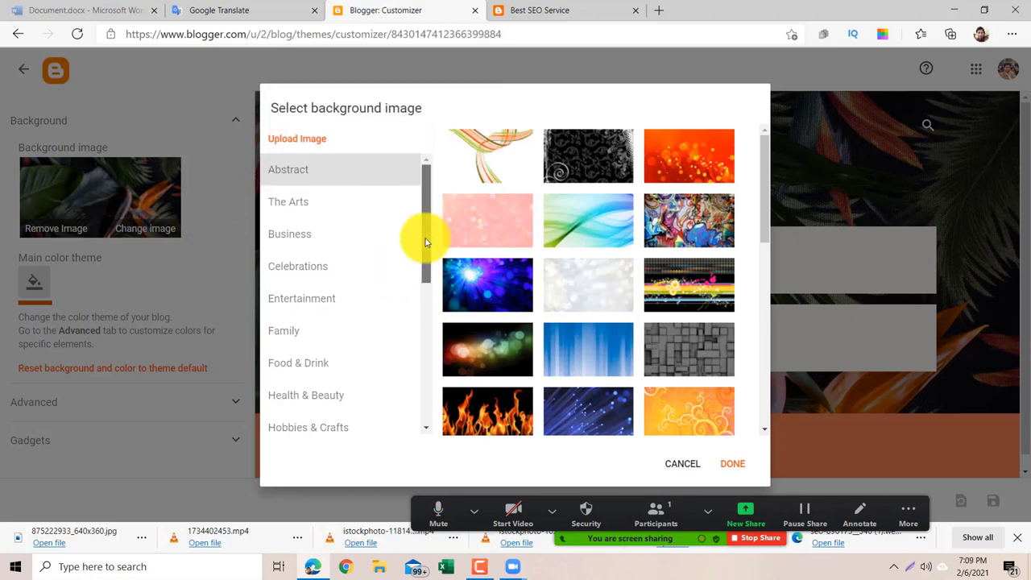
Look through the available background images in the Business and Food & Drink categories.
click(352, 243)
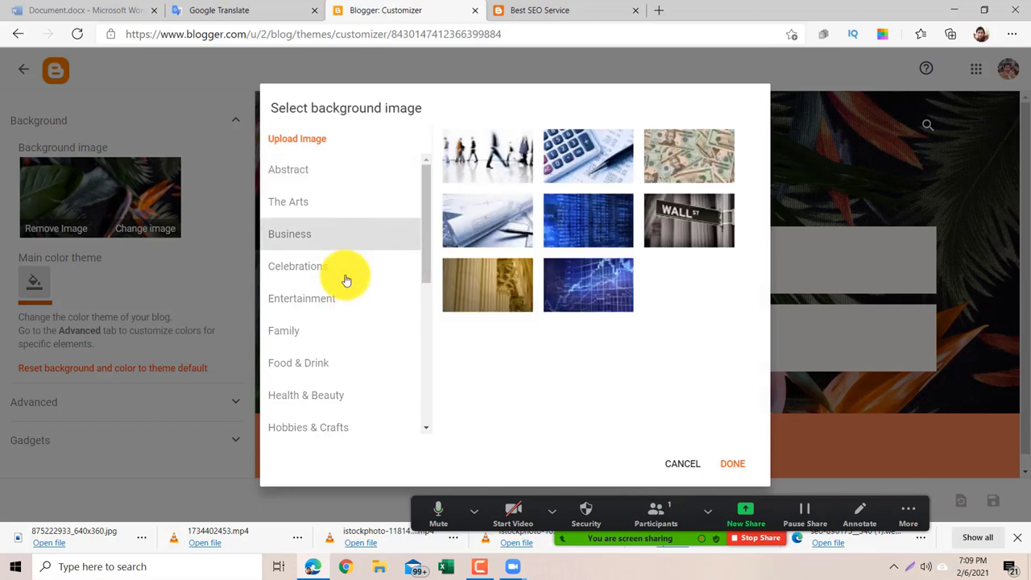
click(329, 373)
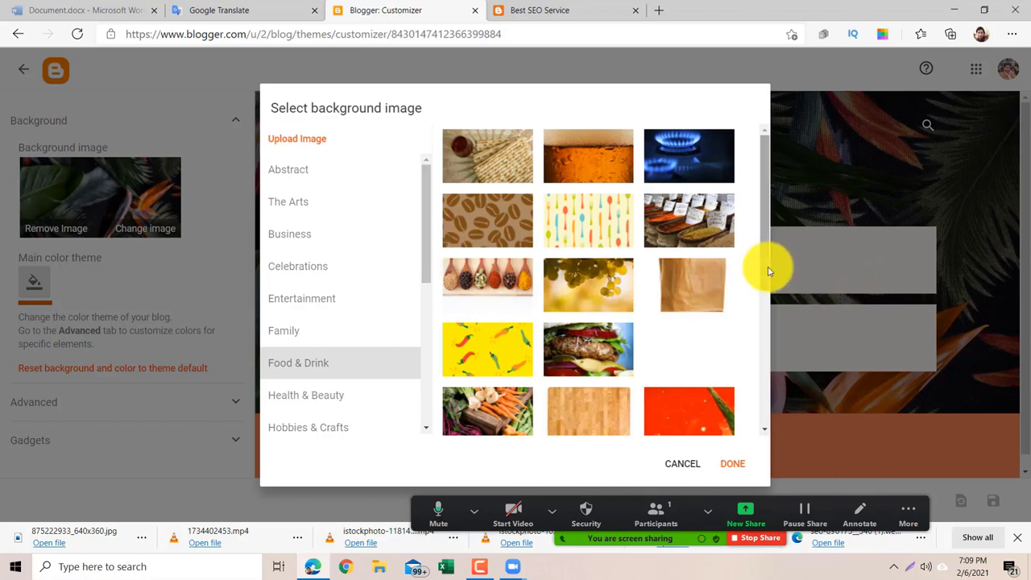
scroll(766, 295, down, 4)
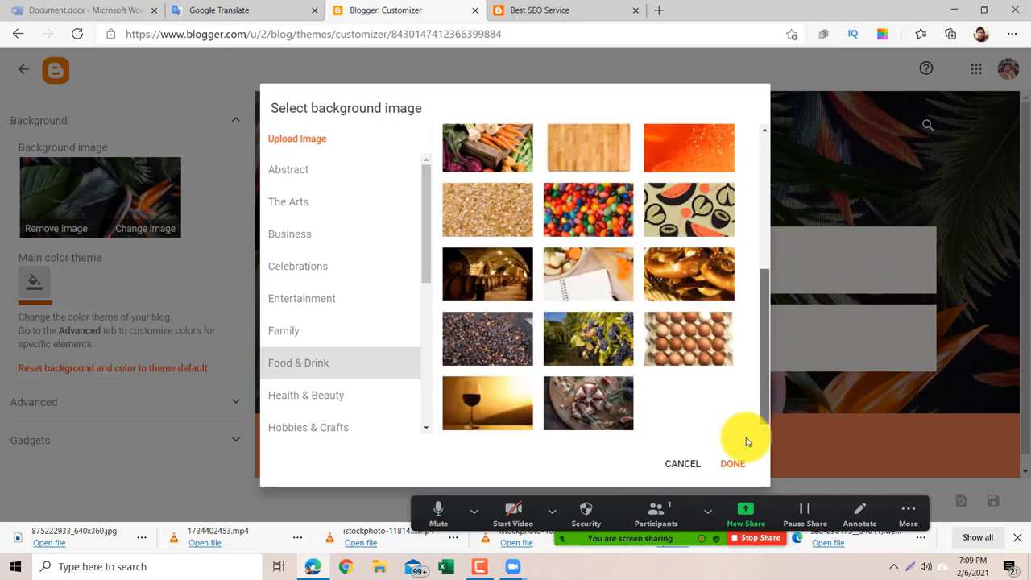
click(312, 236)
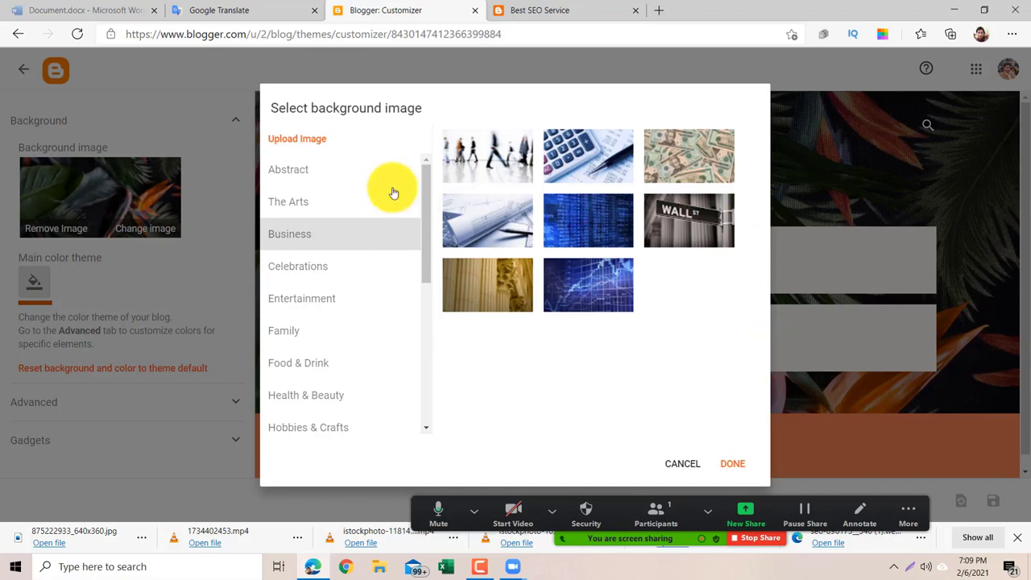
Set the background to an uploaded office picture from the Background Pic folder, and to the walking-people image from the Business category.
click(315, 144)
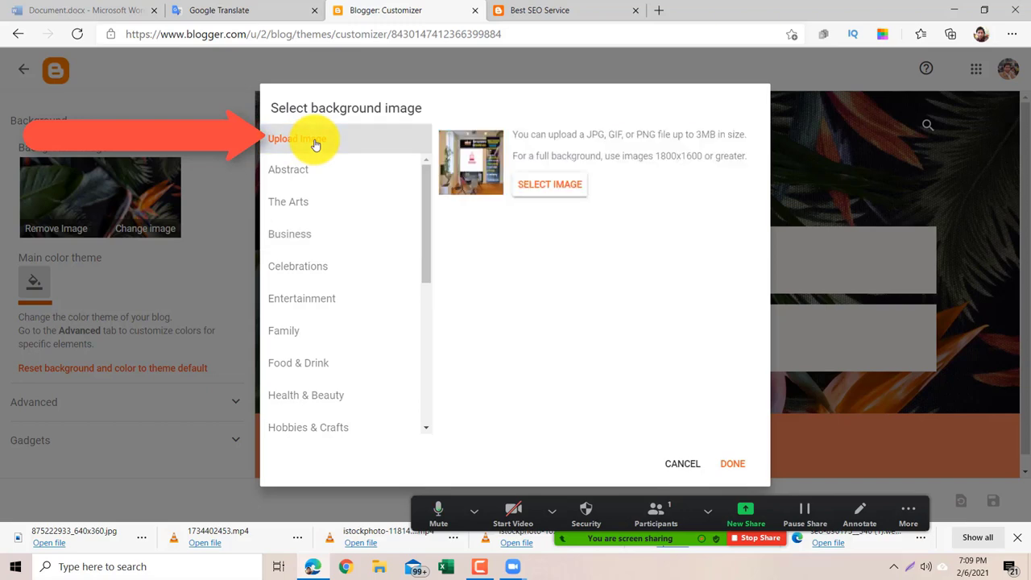
click(482, 171)
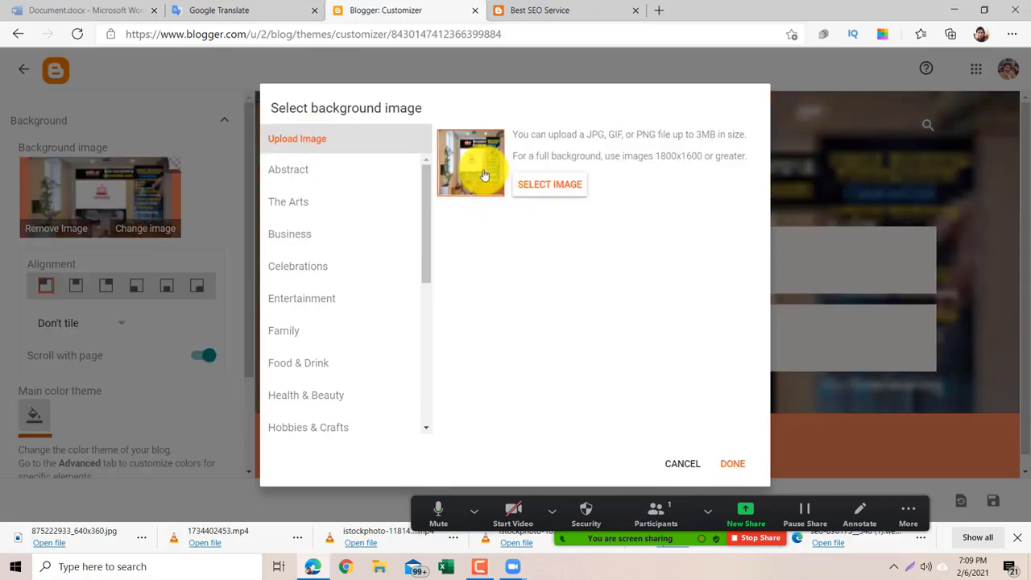
click(568, 192)
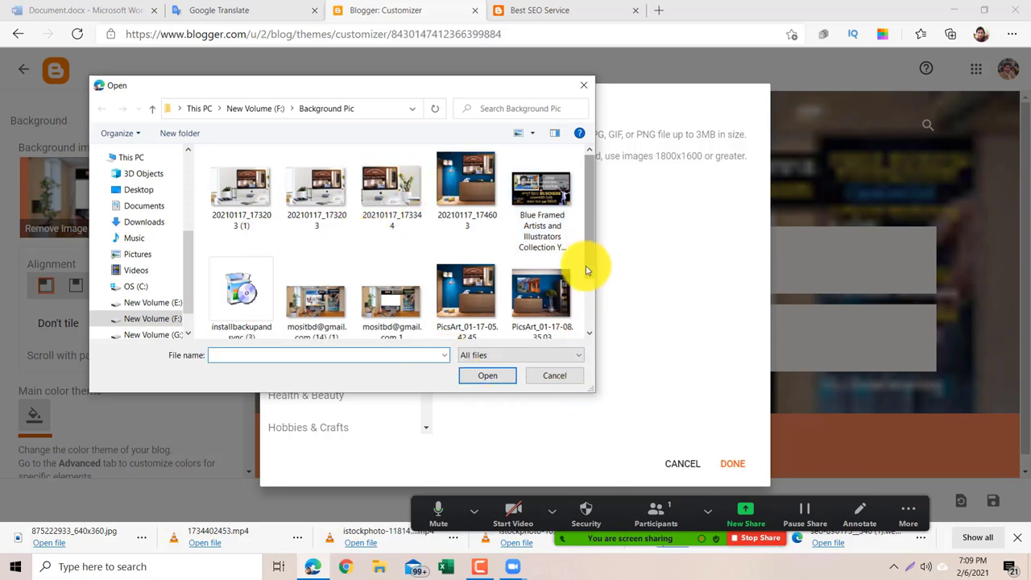
drag(588, 258, 587, 306)
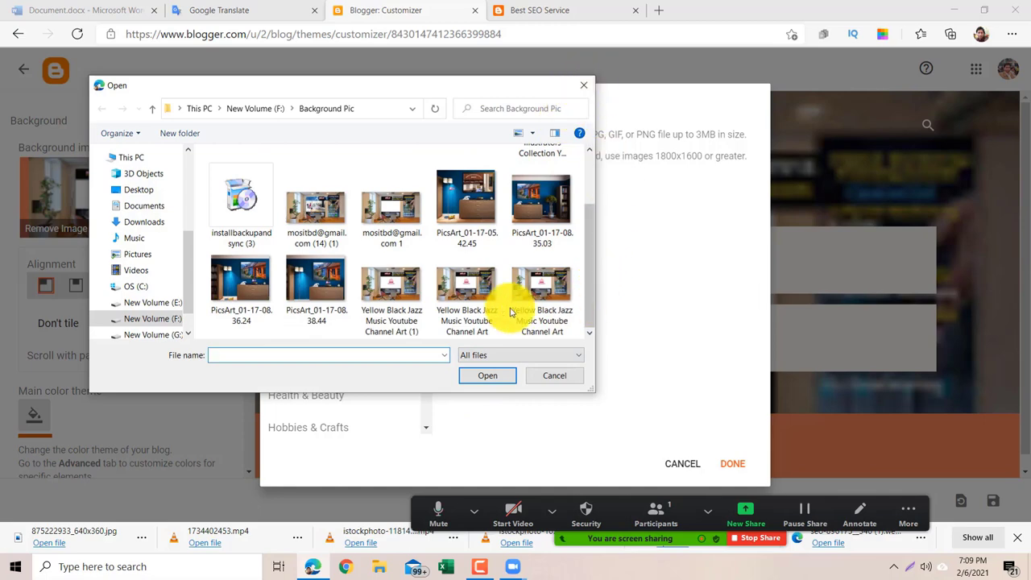
click(323, 211)
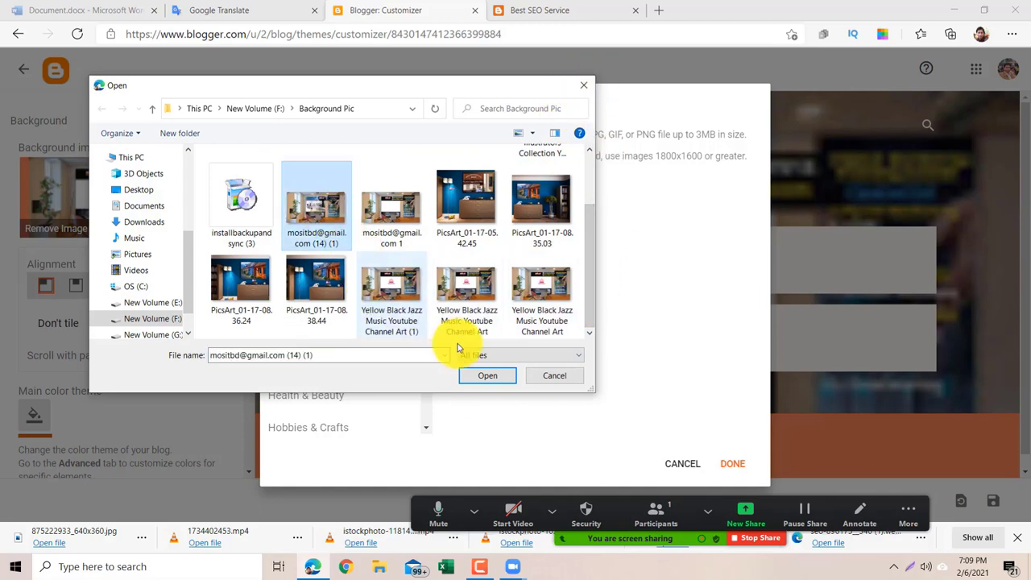
click(500, 382)
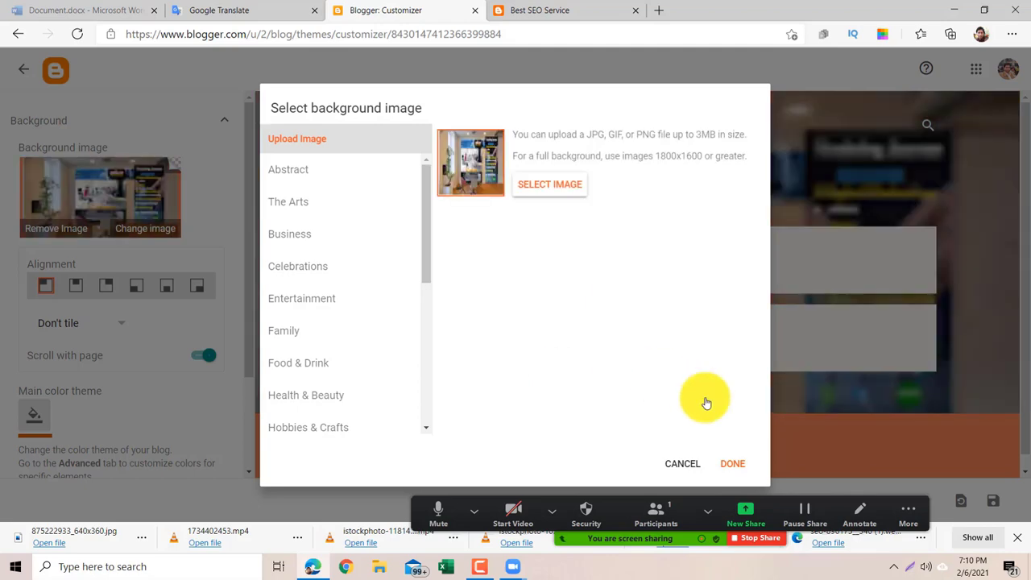
click(735, 465)
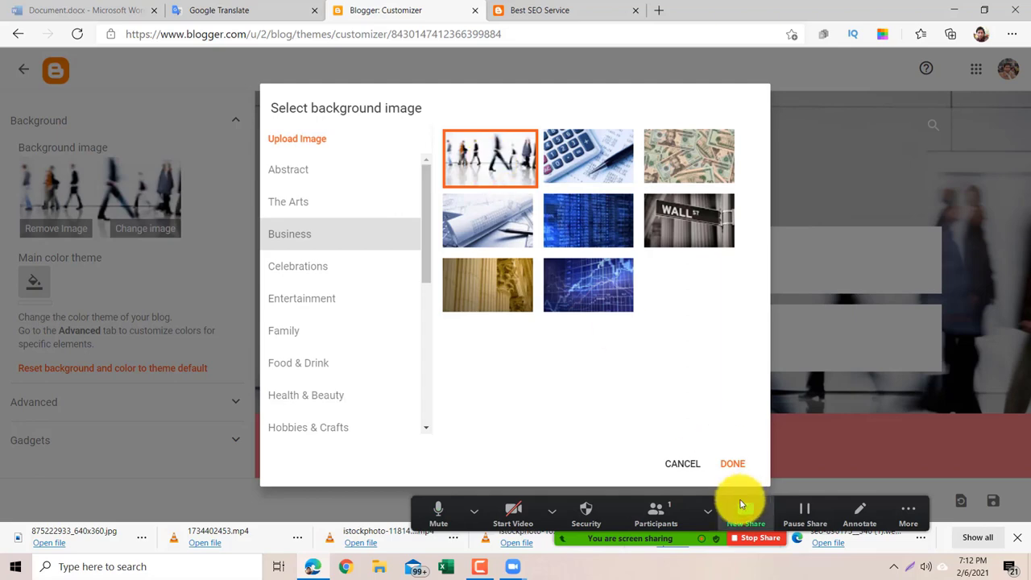
click(730, 464)
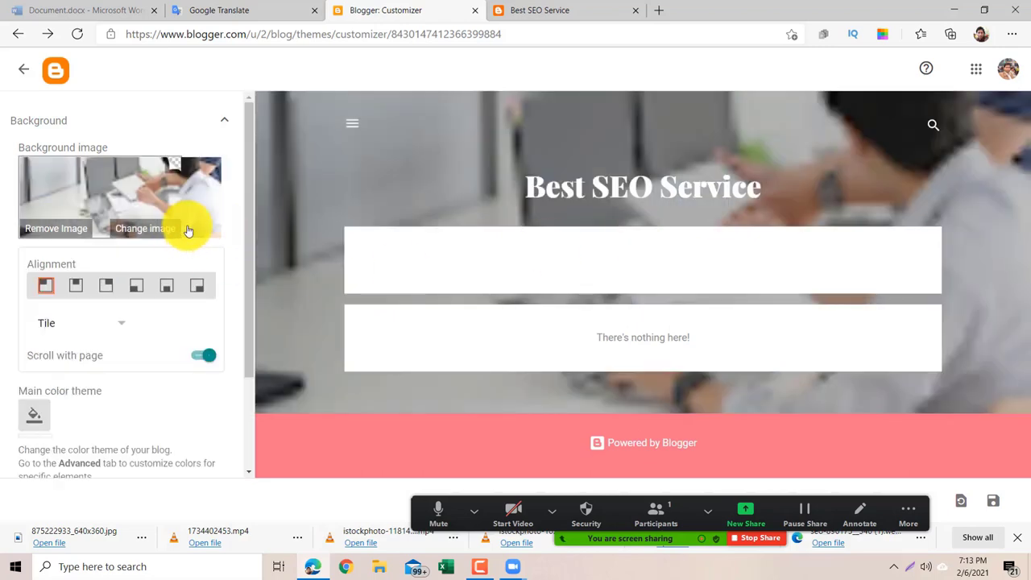
Upload "By the Ivory School of Marketing (2)" from the Website Image folder as the background image and save the theme customization.
click(145, 229)
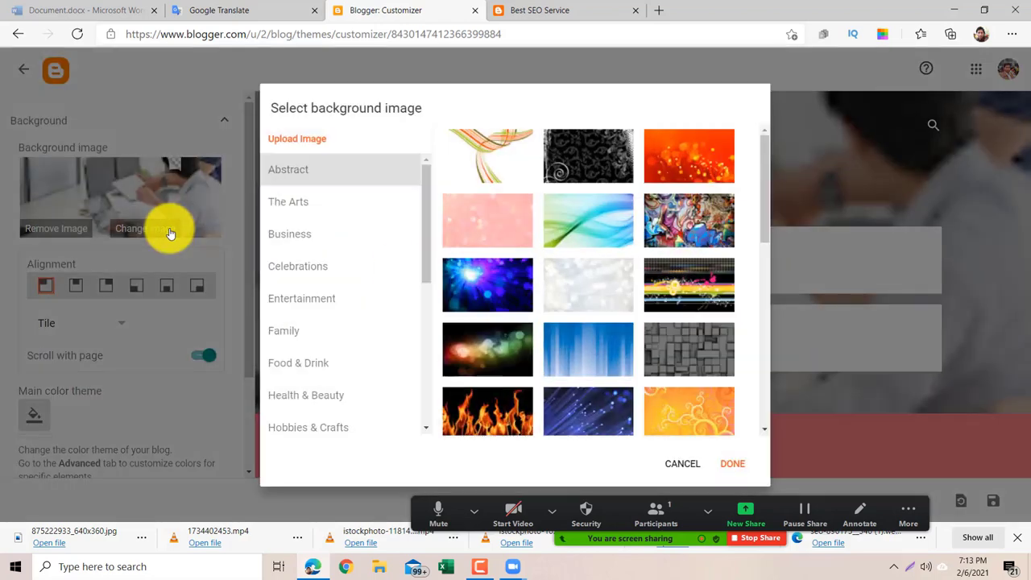
click(311, 143)
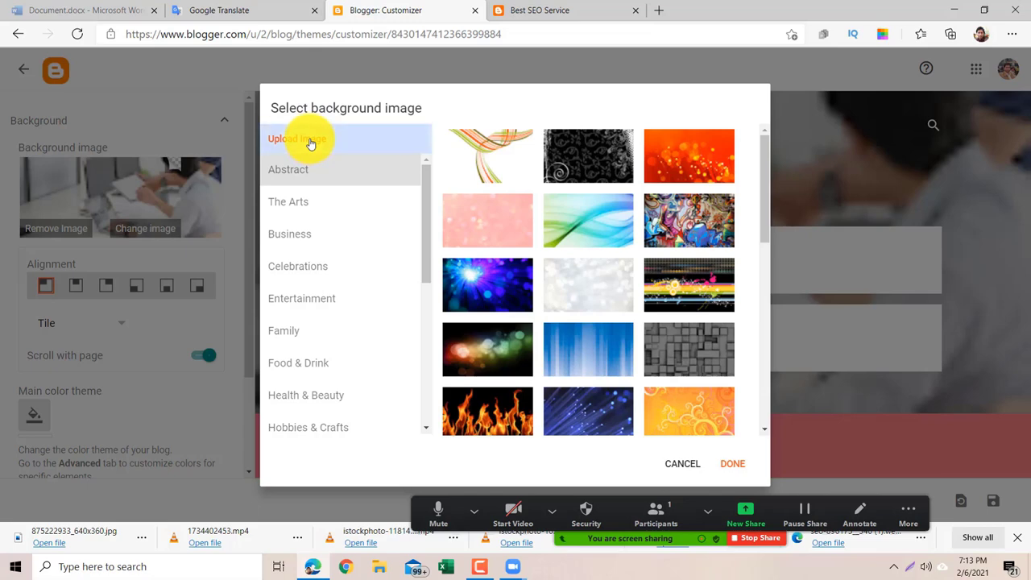
click(542, 186)
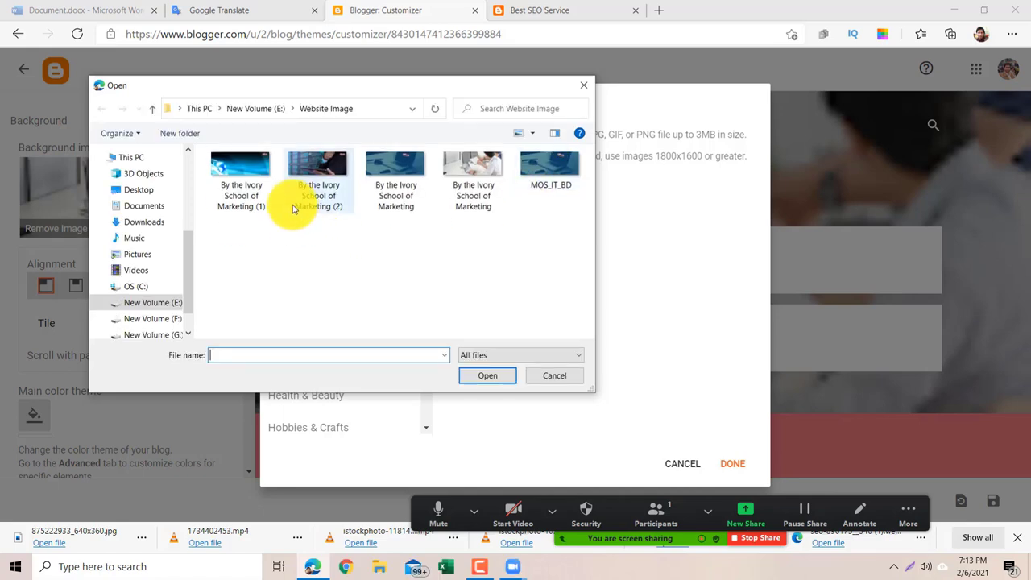
click(310, 168)
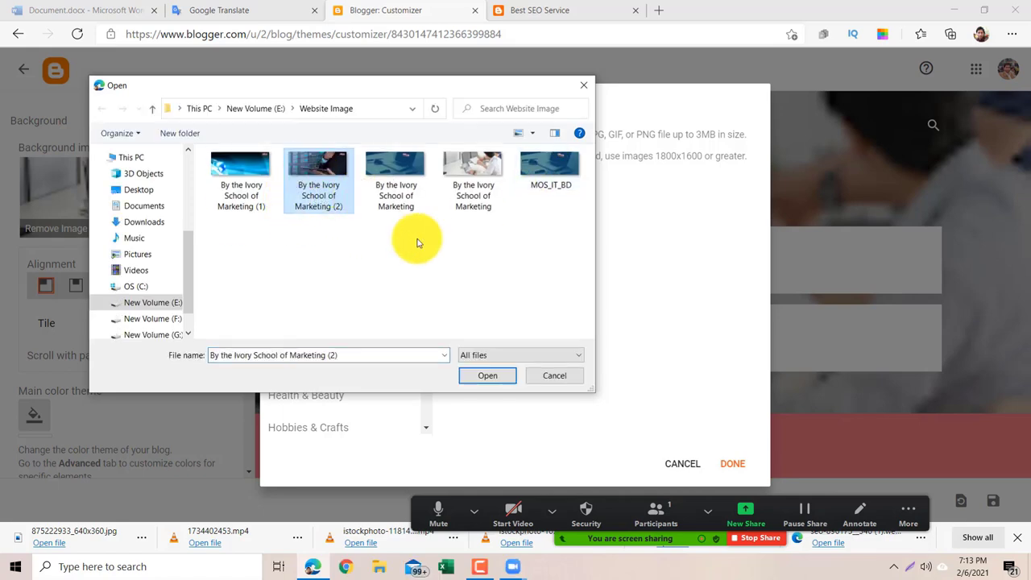
click(499, 379)
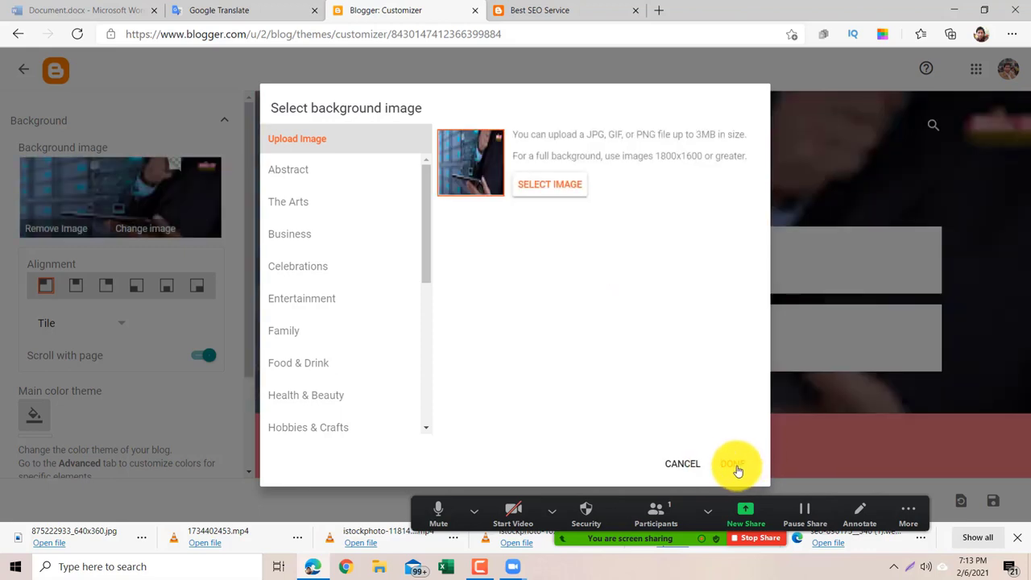
click(736, 467)
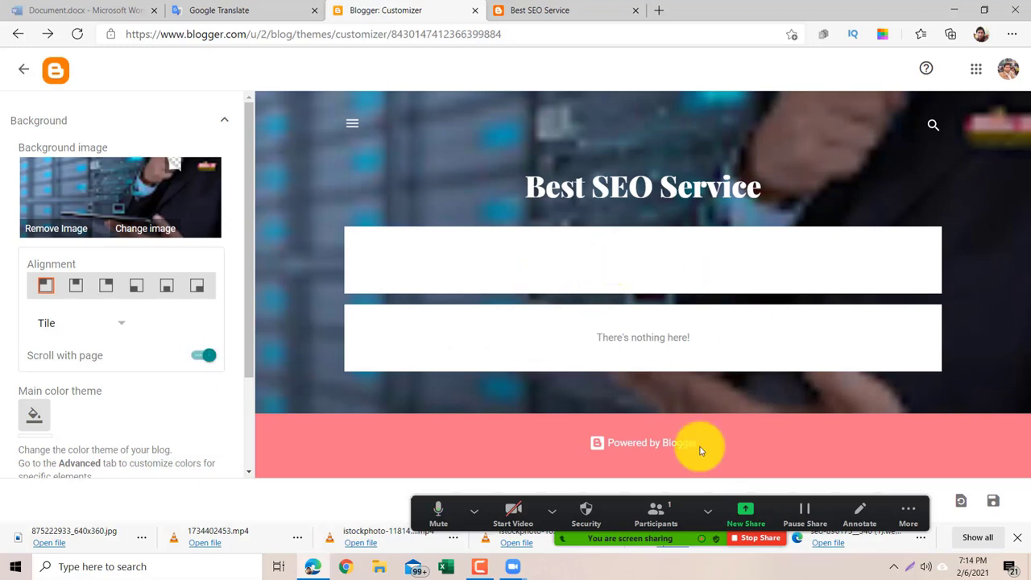
click(984, 504)
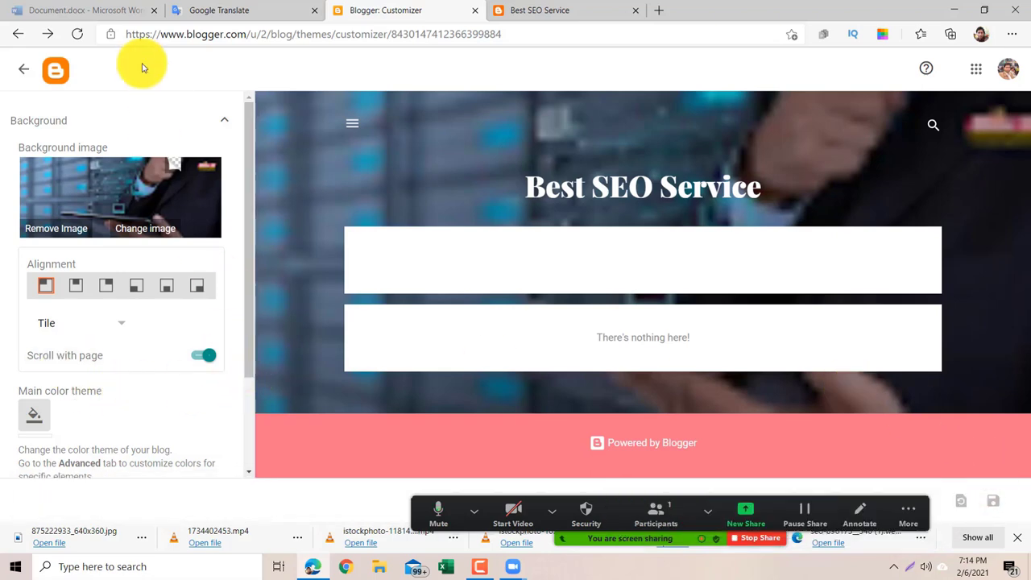
Return to the blog's Theme page and look over the blog's management sections.
click(30, 77)
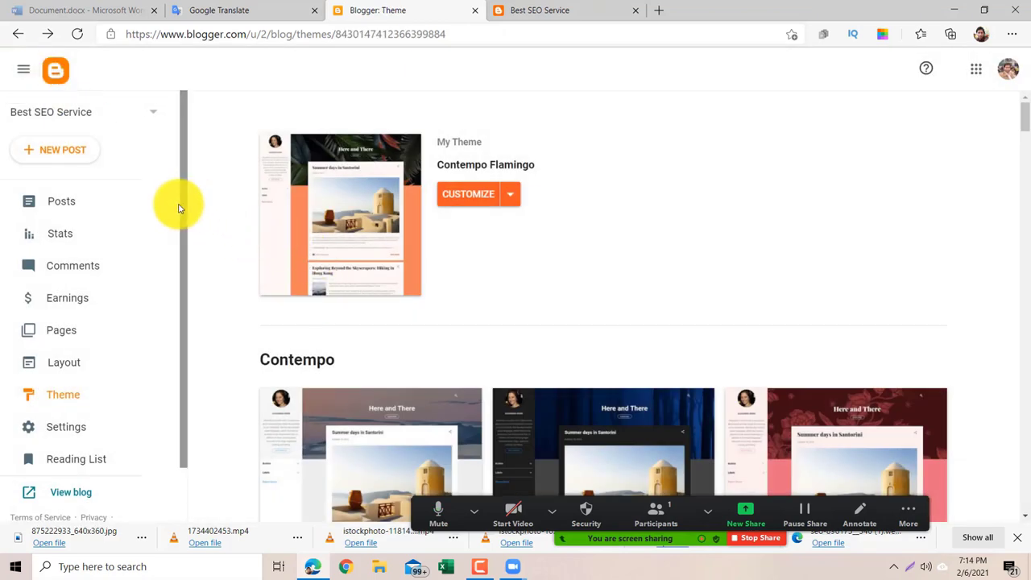
scroll(179, 274, down, 2)
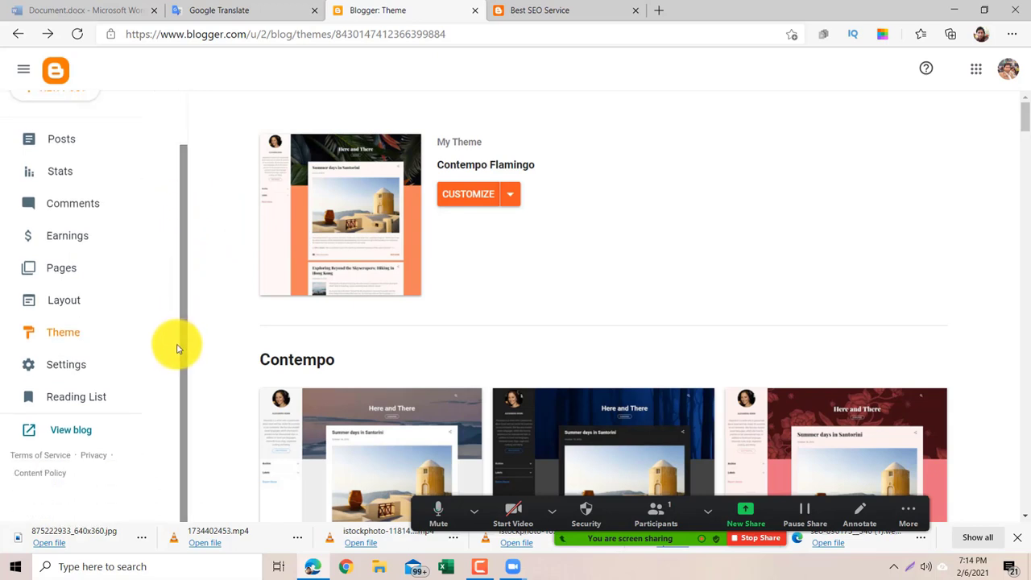
drag(186, 278, 204, 164)
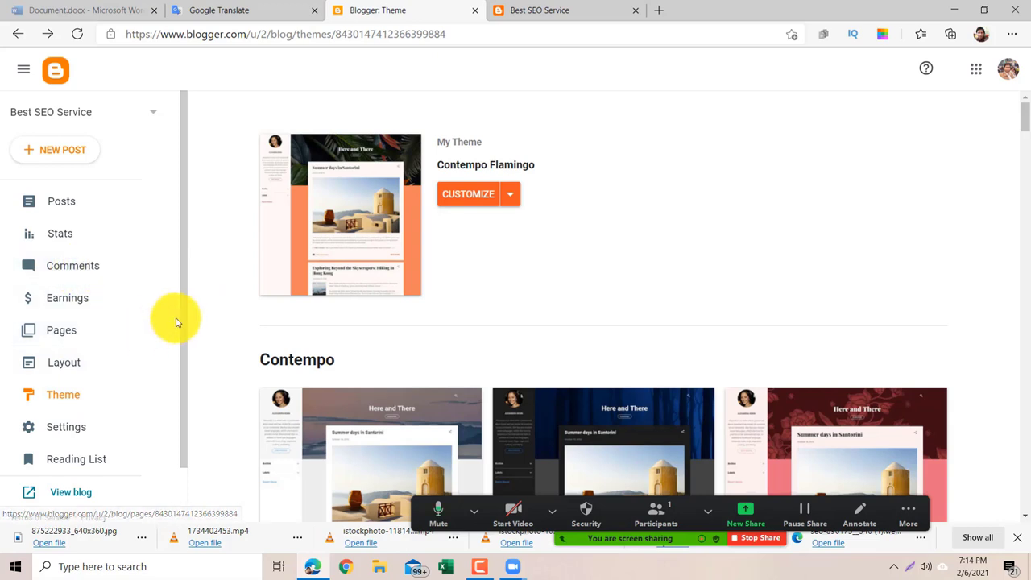
Open the blog's Posts page and view the post status filter options and the list of available blogs.
click(60, 202)
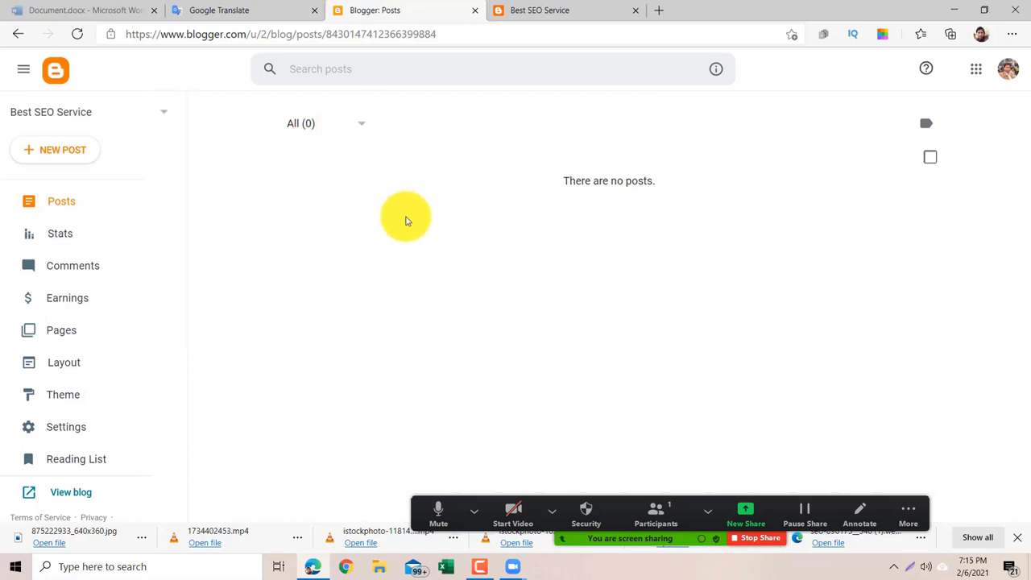
click(357, 127)
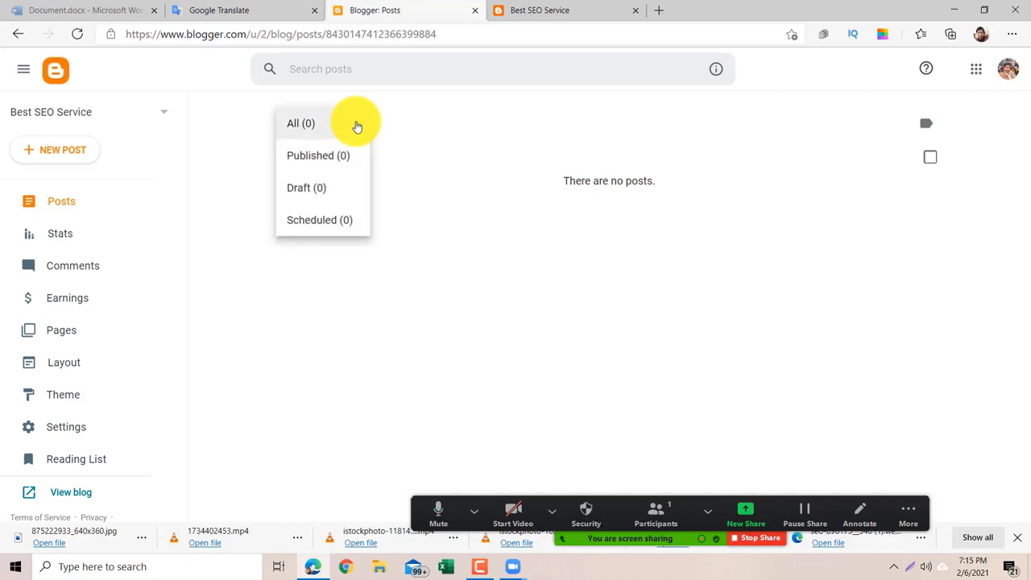
click(162, 114)
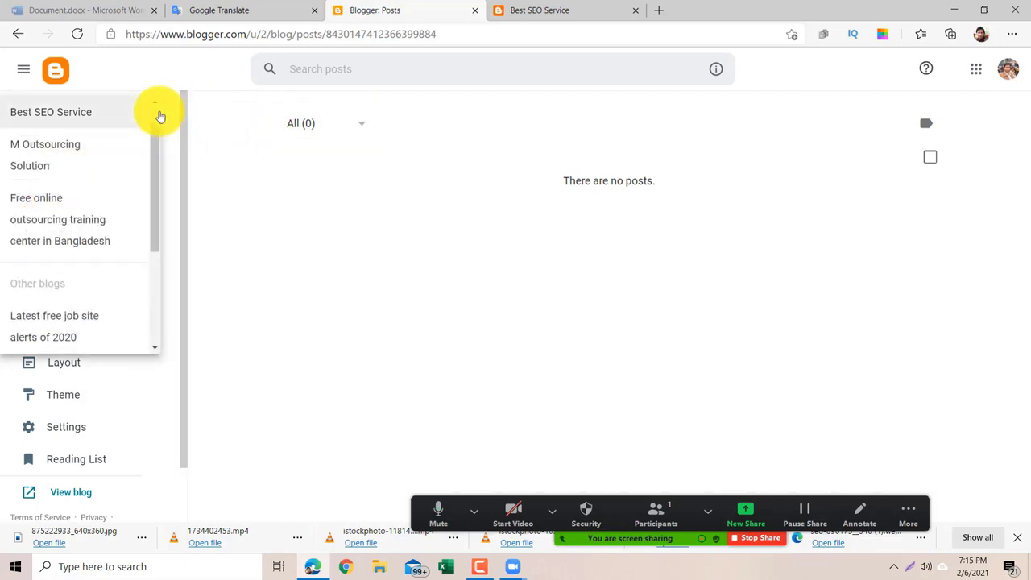
click(389, 258)
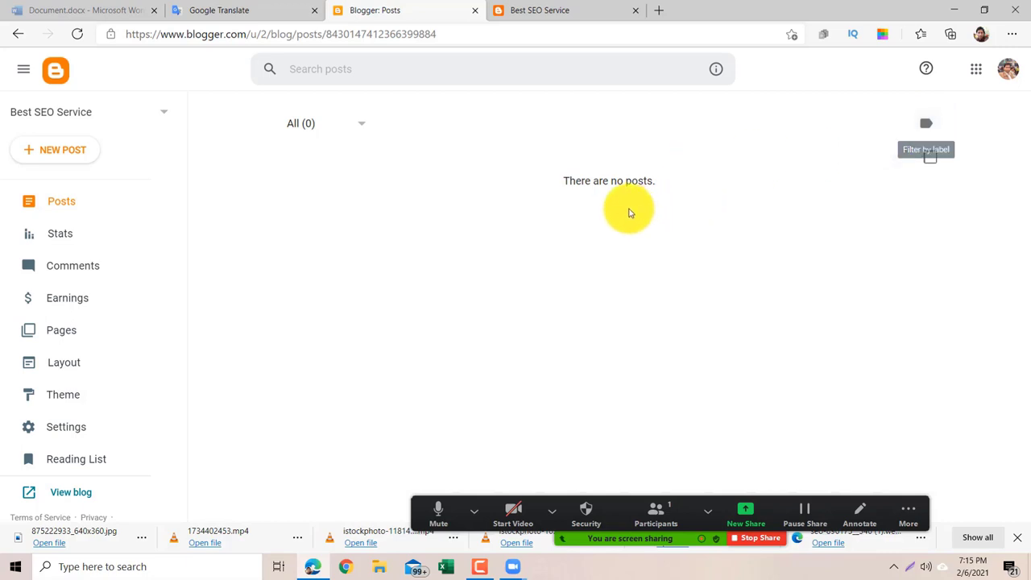
click(63, 207)
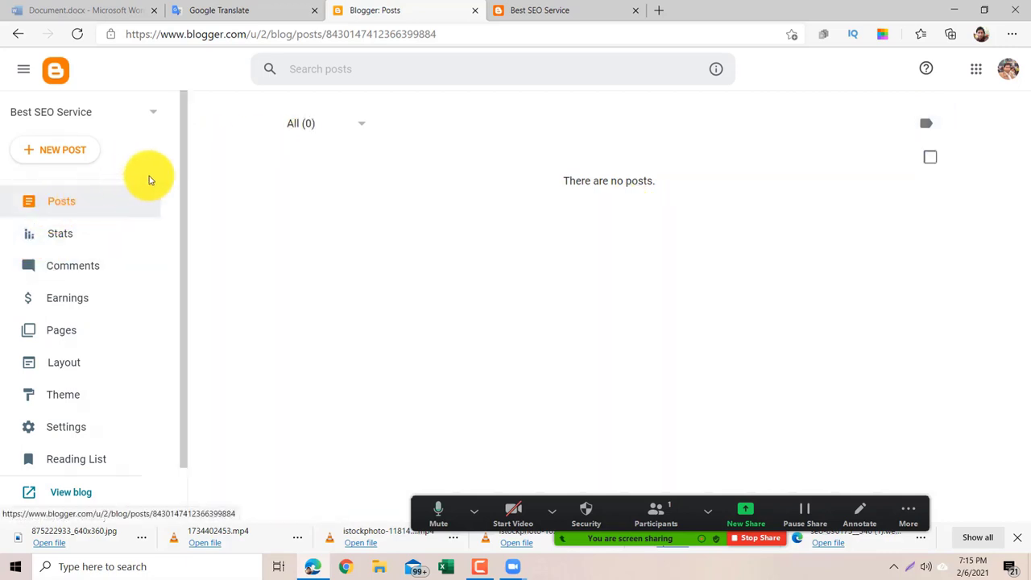
Create a new post in the Best SEO Service blog and activate its title field for editing.
click(61, 157)
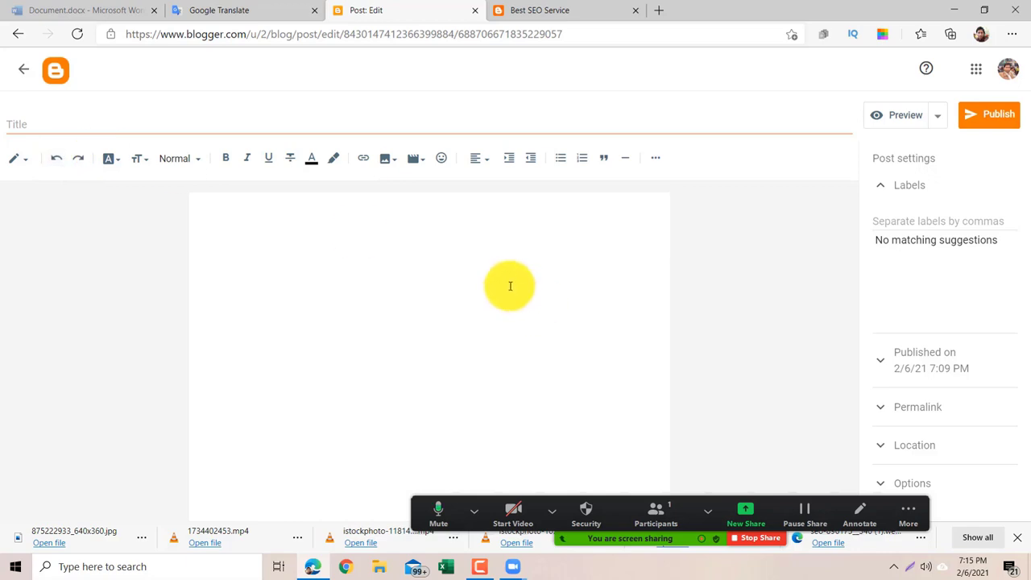
click(405, 250)
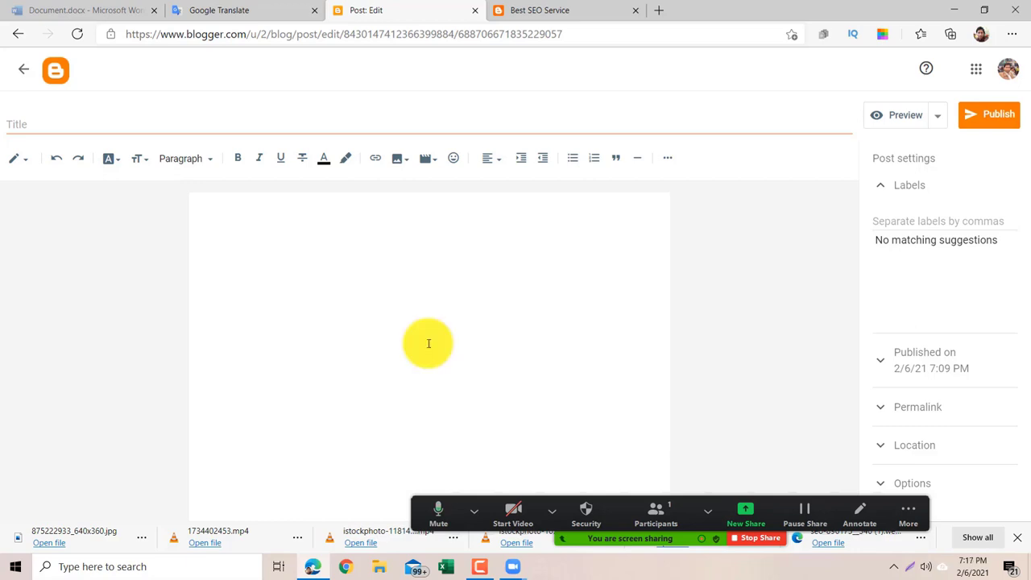
click(118, 123)
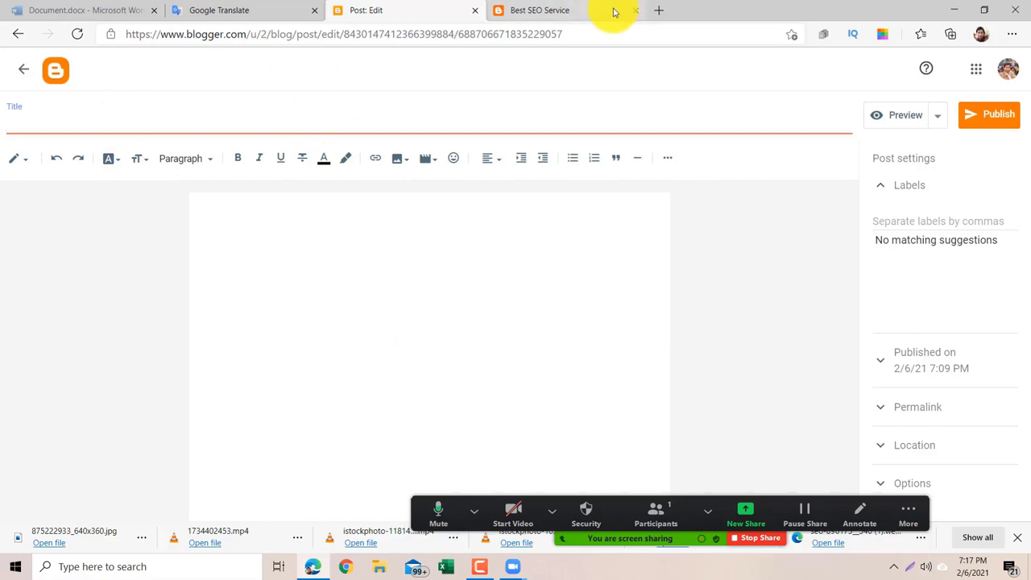
Open the Google search page in a new browser tab and activate its search field.
click(663, 13)
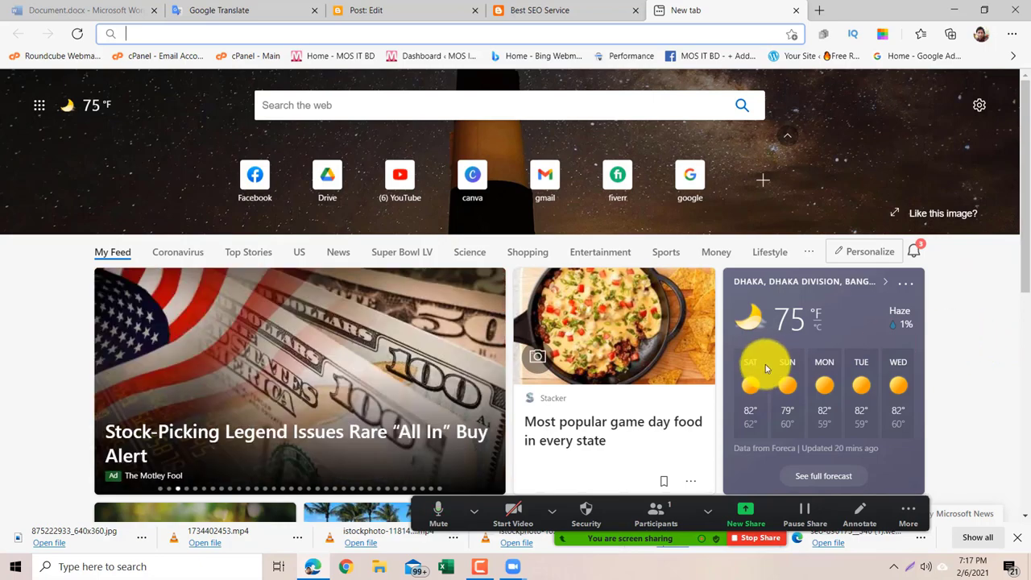
scroll(830, 258, down, 1)
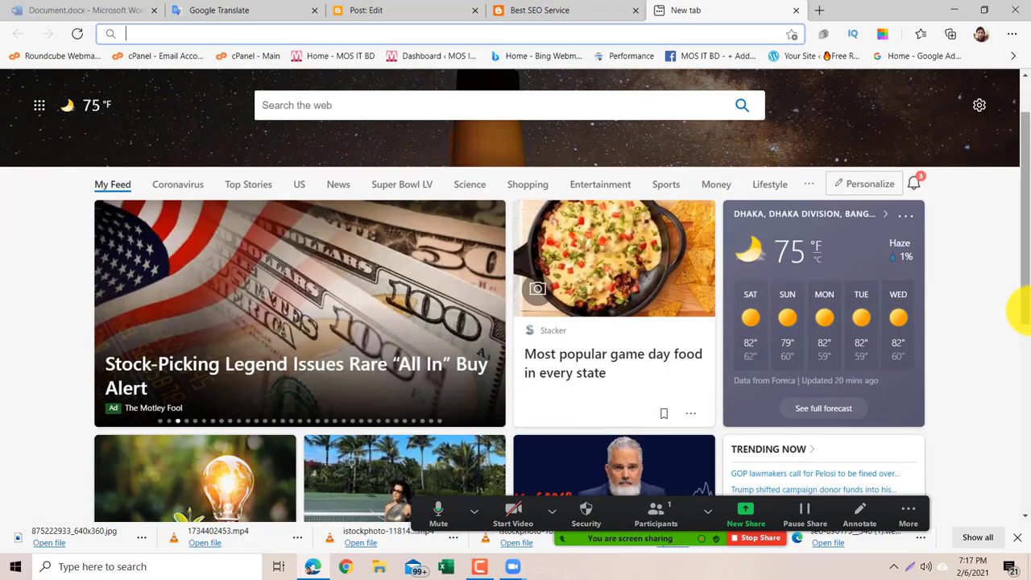
scroll(1025, 327, up, 1)
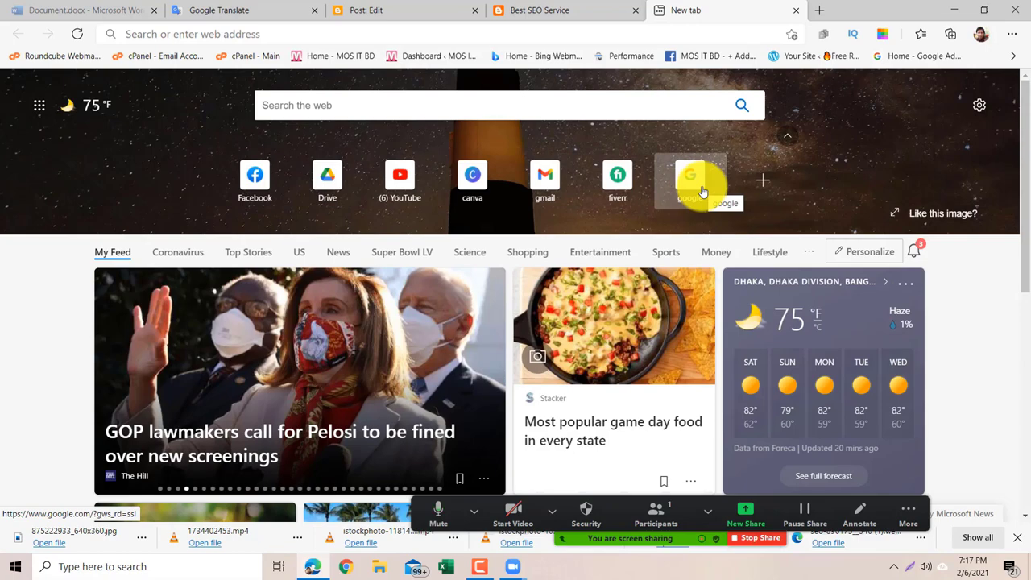
scroll(703, 190, down, 1)
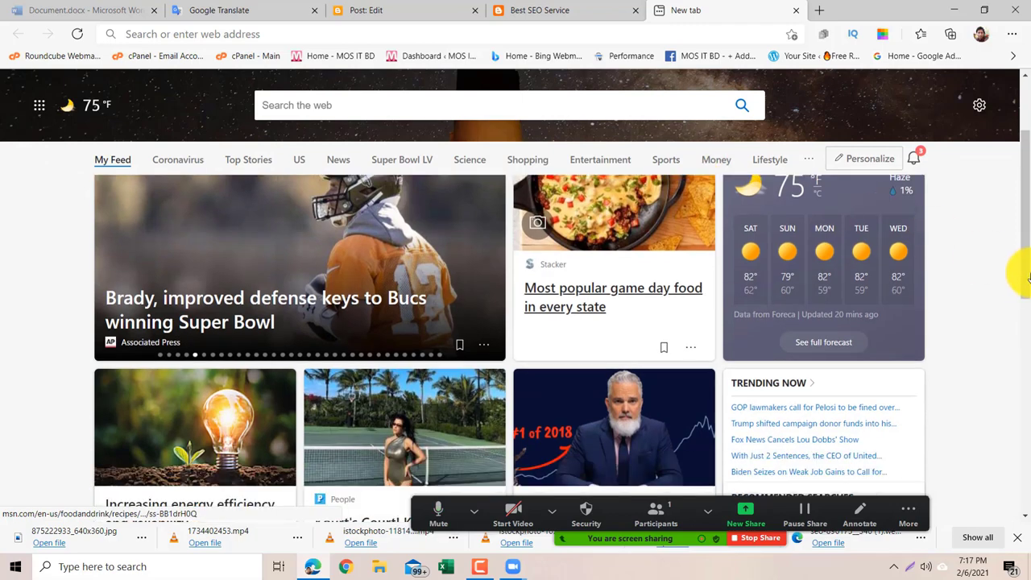
scroll(1020, 201, down, 1)
drag(1020, 202, 1017, 71)
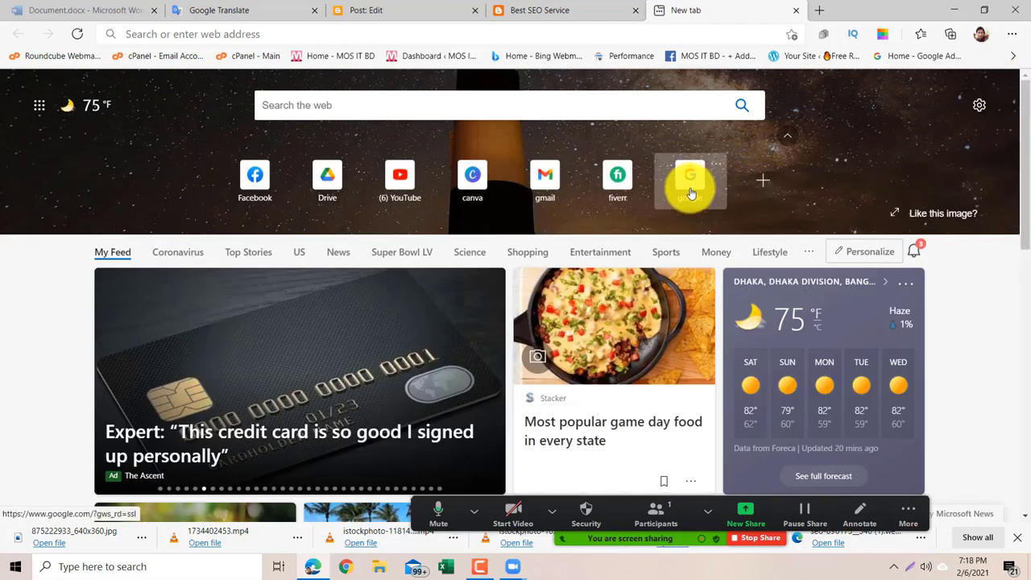
scroll(687, 191, down, 1)
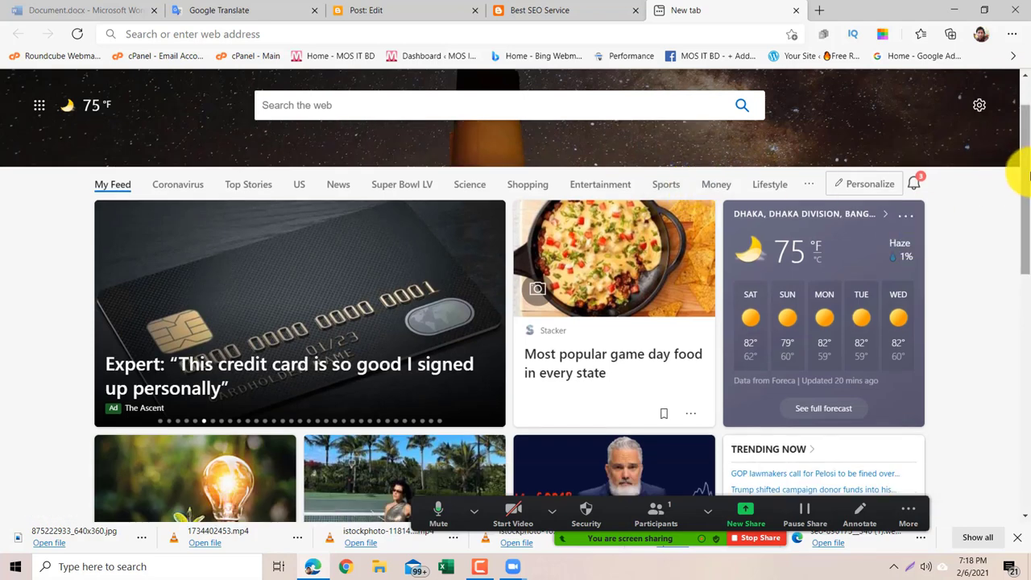
drag(1020, 172, 1020, 104)
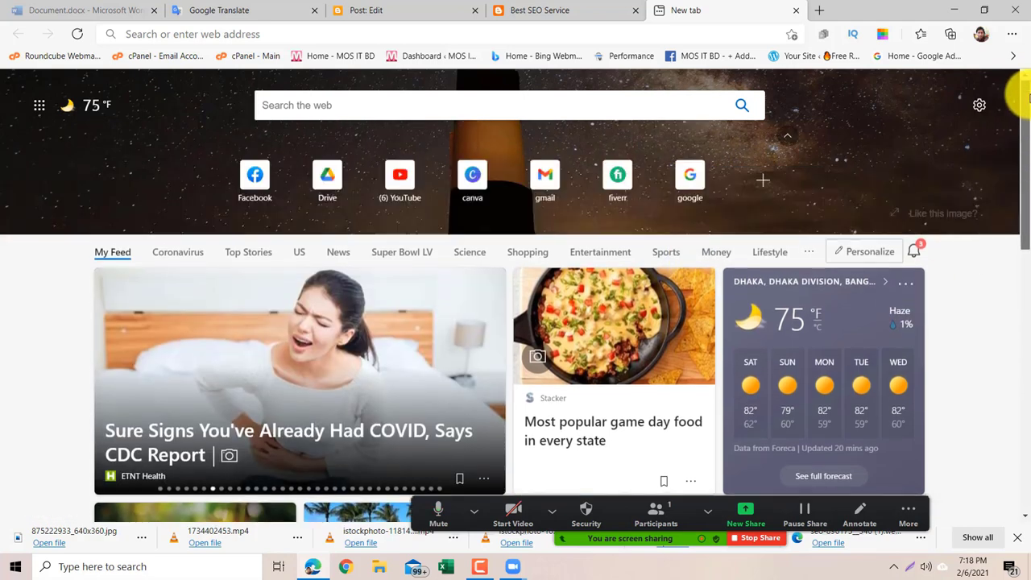
click(697, 198)
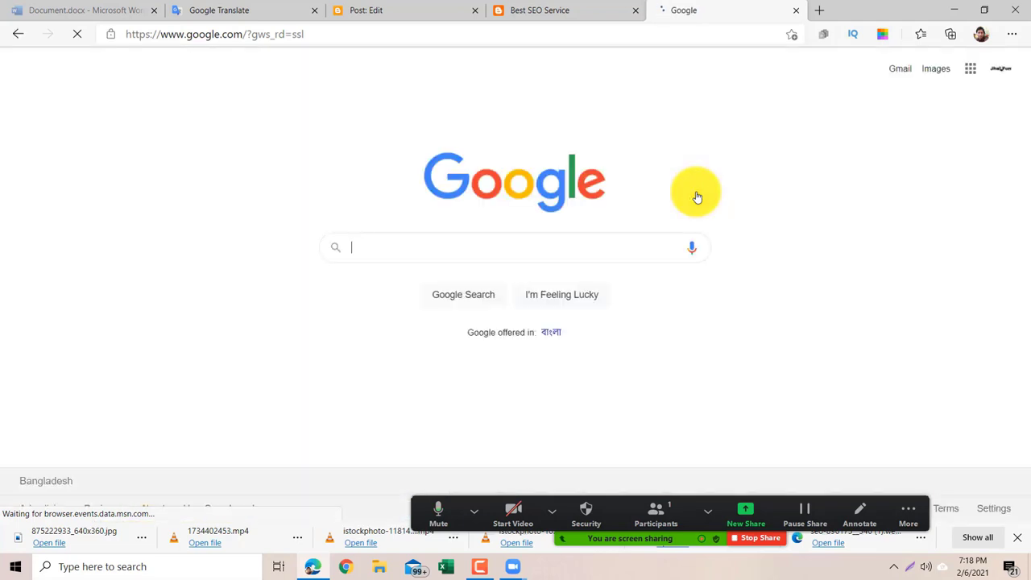
click(451, 246)
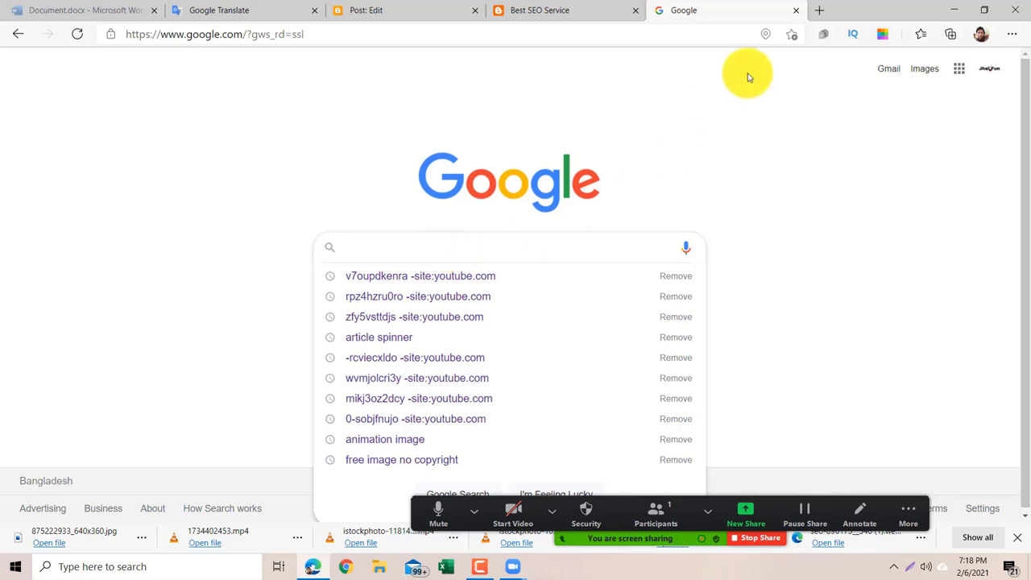
Open one more blank browser tab and switch the Google search page to the account used for the blog.
click(819, 12)
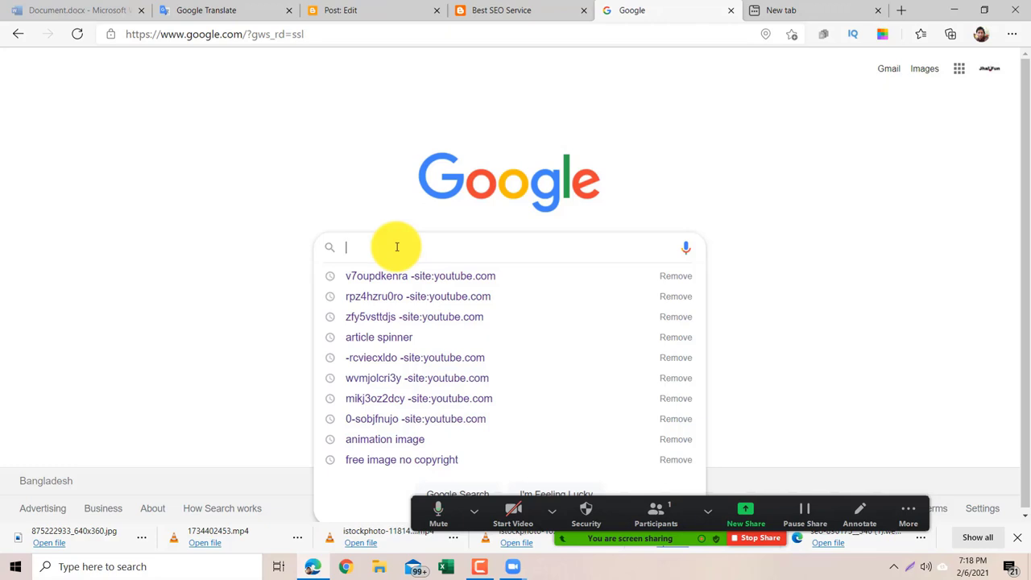
click(981, 71)
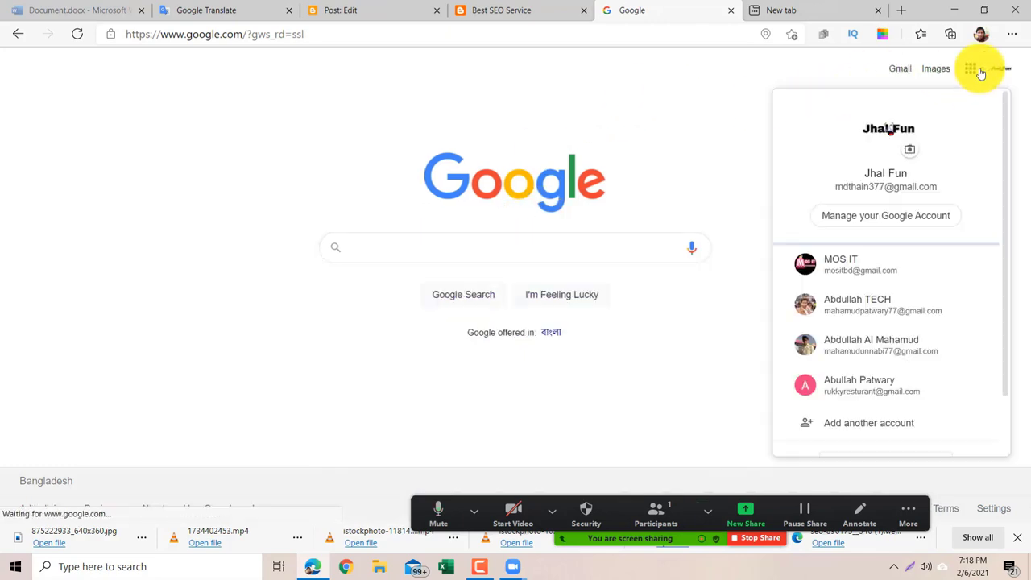
click(882, 306)
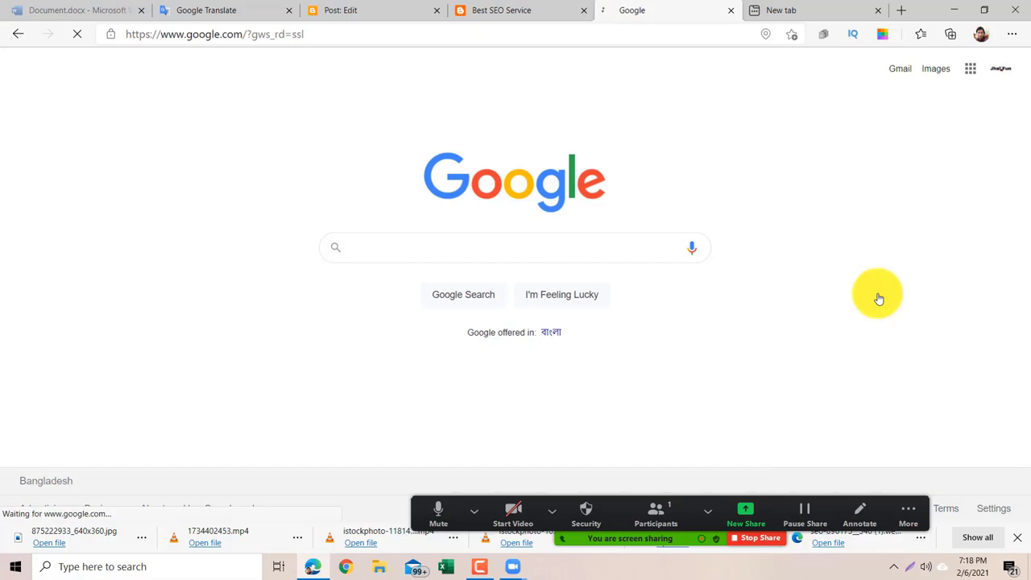
Search Google for "free plr article dictionary" and open the plrplr.com dictionary tag result.
click(390, 252)
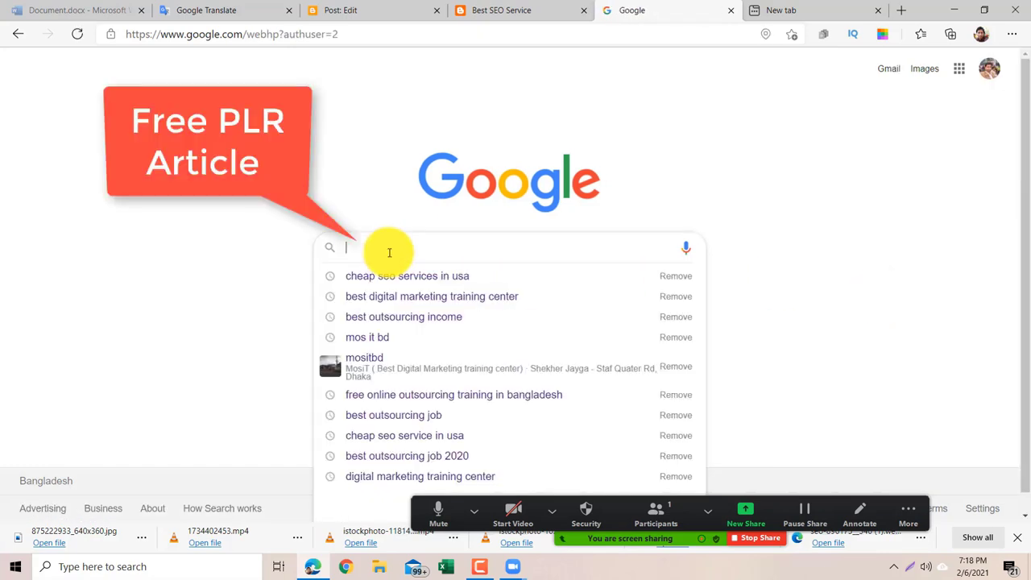
text(free )
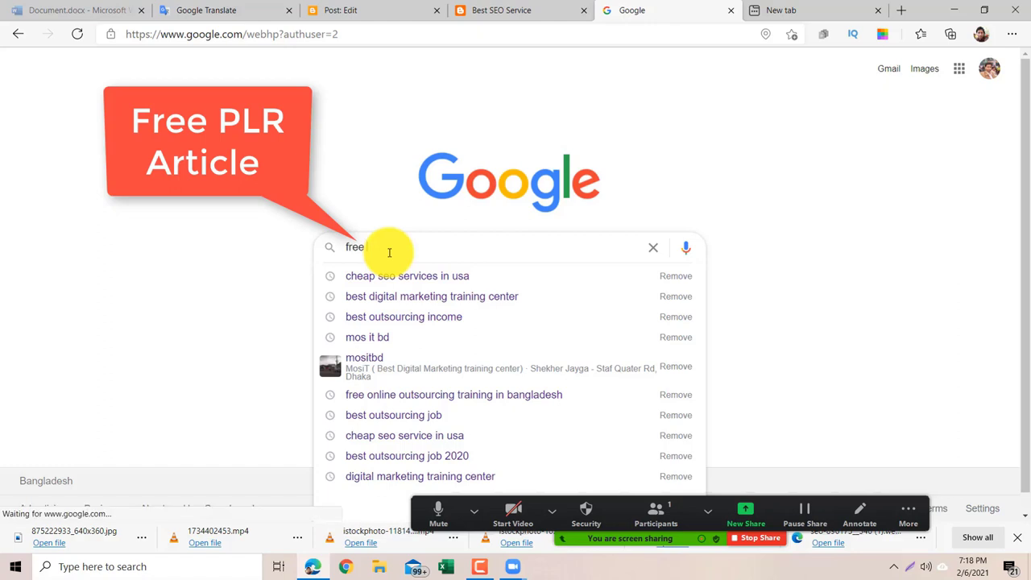
text(plr)
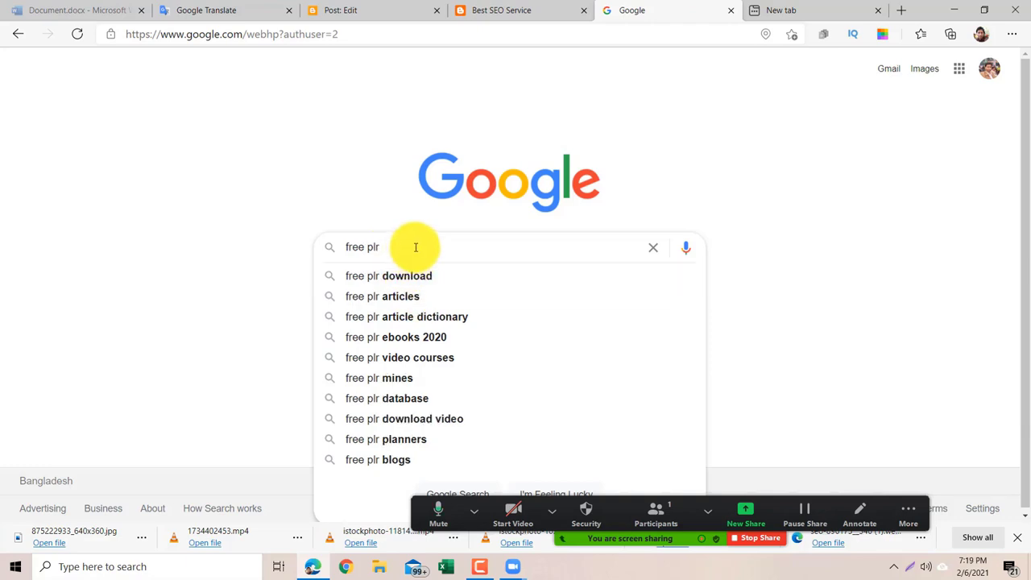
click(424, 322)
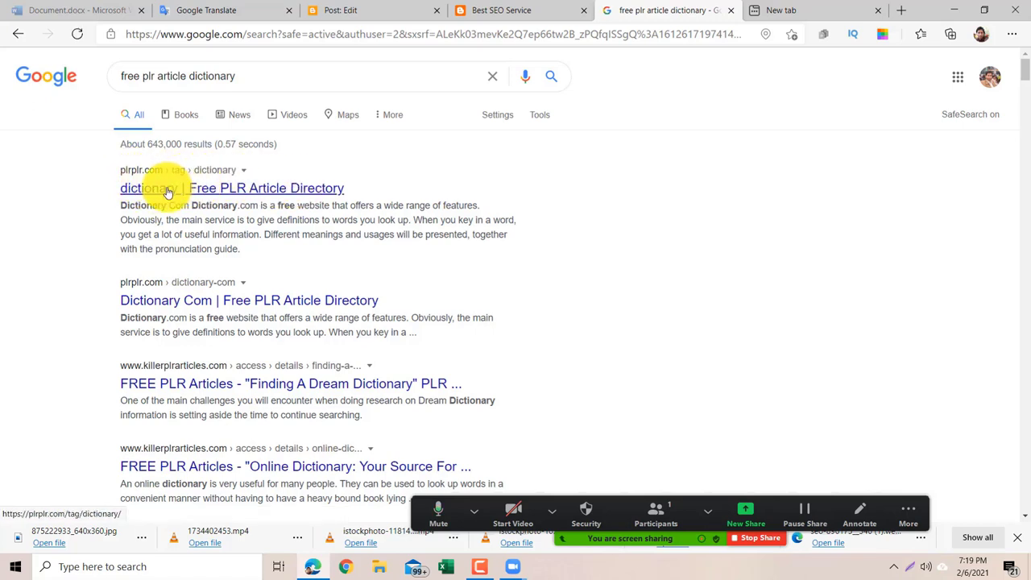
click(308, 192)
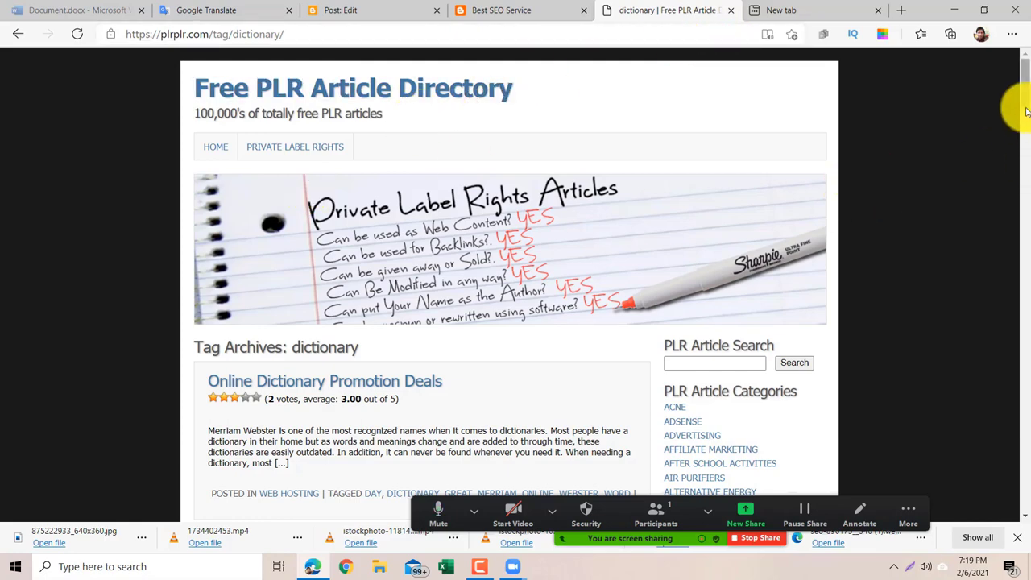
Look through the Free PLR Article Directory's listings and category list, including the articles in the Baby category.
drag(1027, 111, 1025, 145)
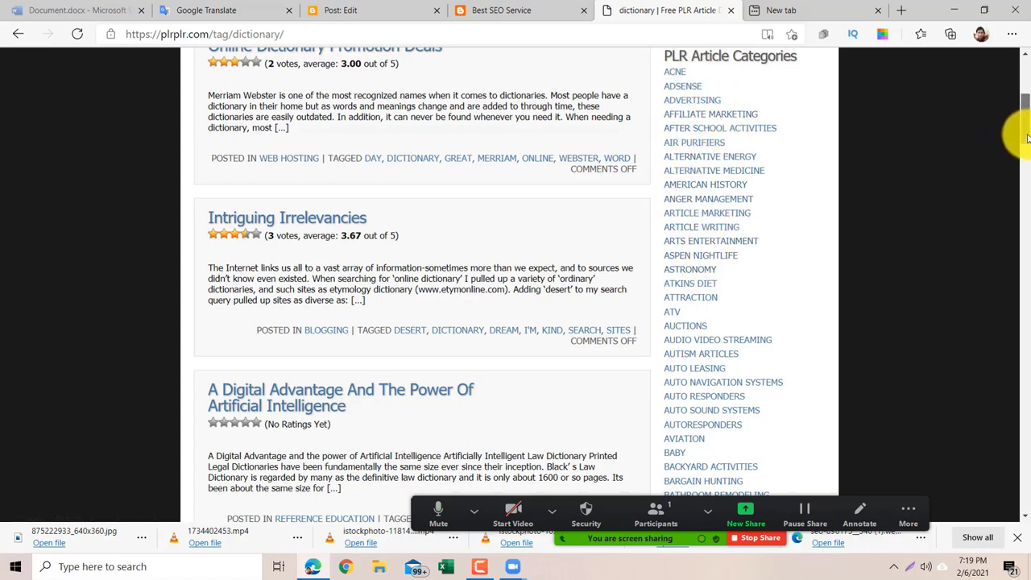
drag(1028, 139, 1008, 161)
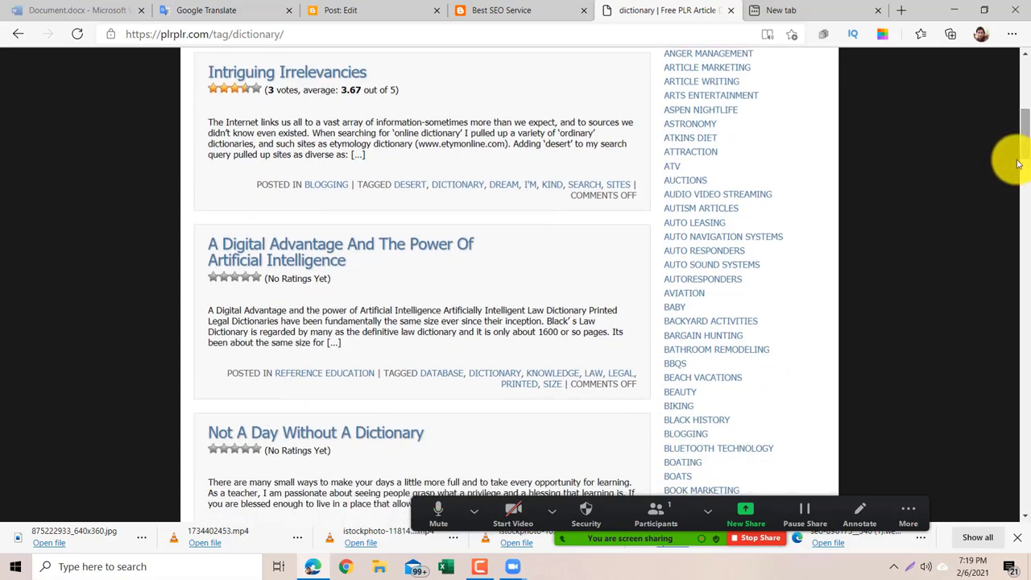
click(672, 310)
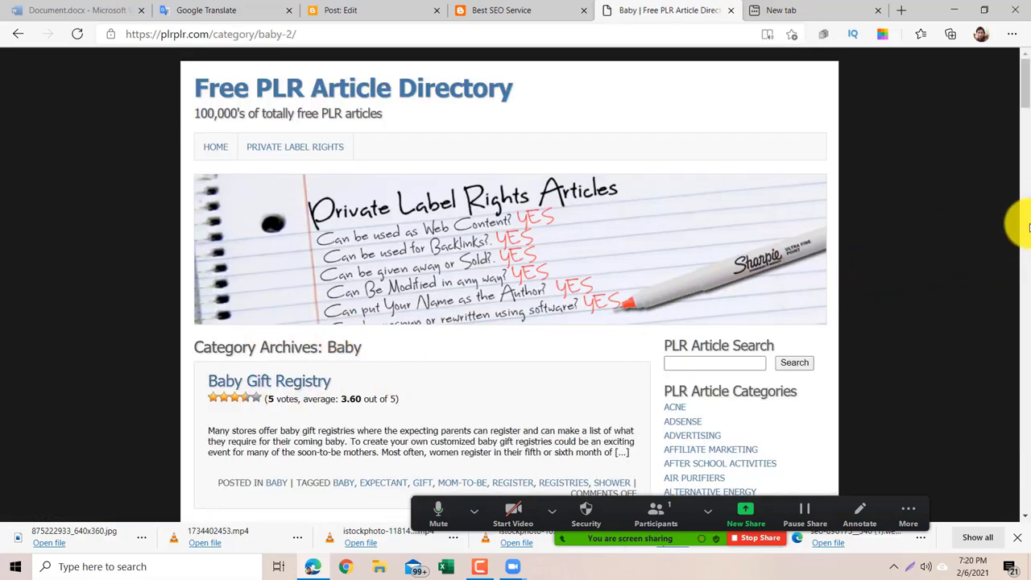
scroll(1027, 105, down, 3)
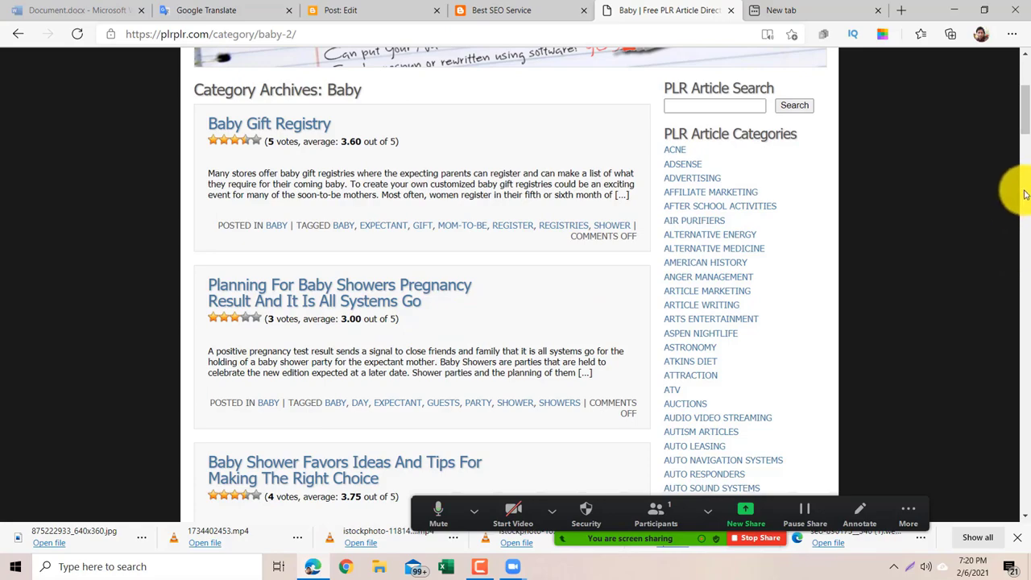
drag(1024, 126, 1029, 424)
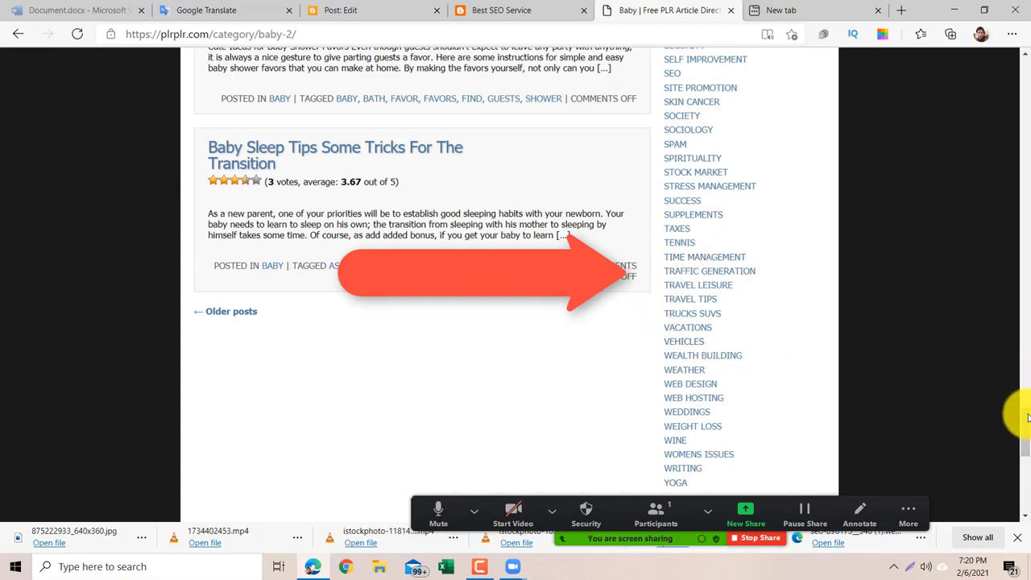
scroll(1028, 417, up, 2)
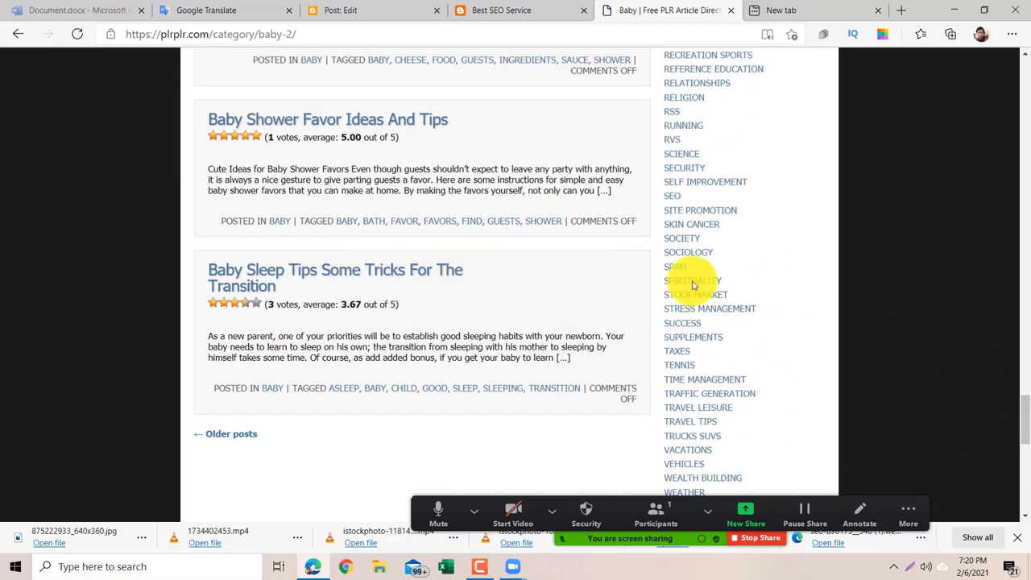
Open the SEO category and its article "How To Get The Most Seo And Web Traffic Benefits From Blogging".
click(676, 197)
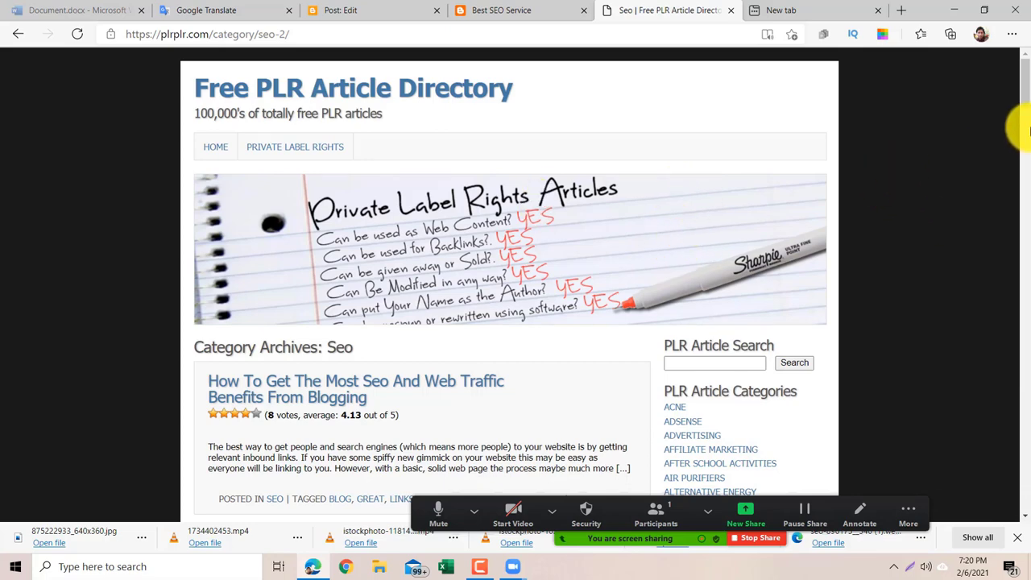
scroll(1028, 121, down, 1)
scroll(1024, 119, down, 2)
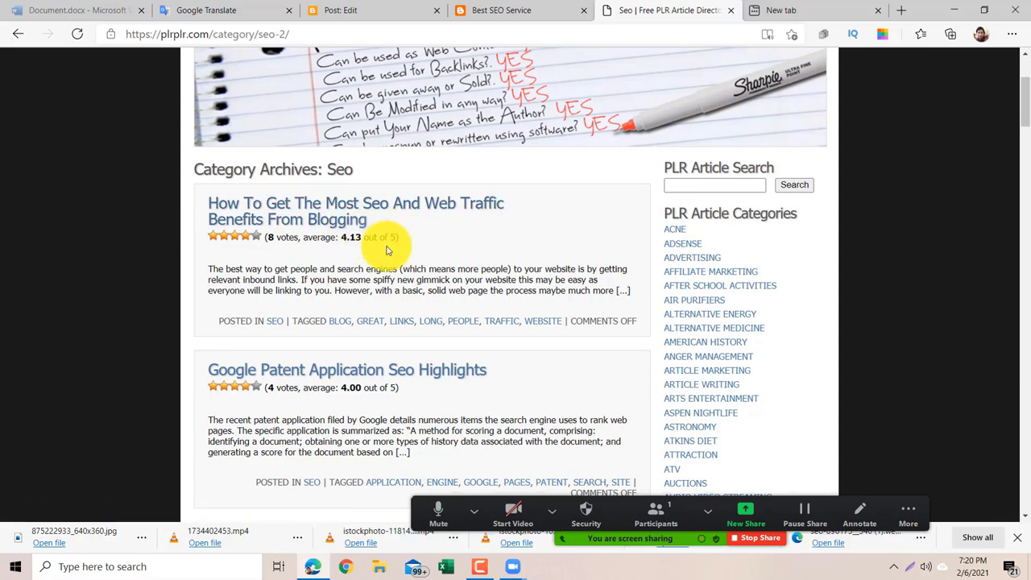
click(408, 207)
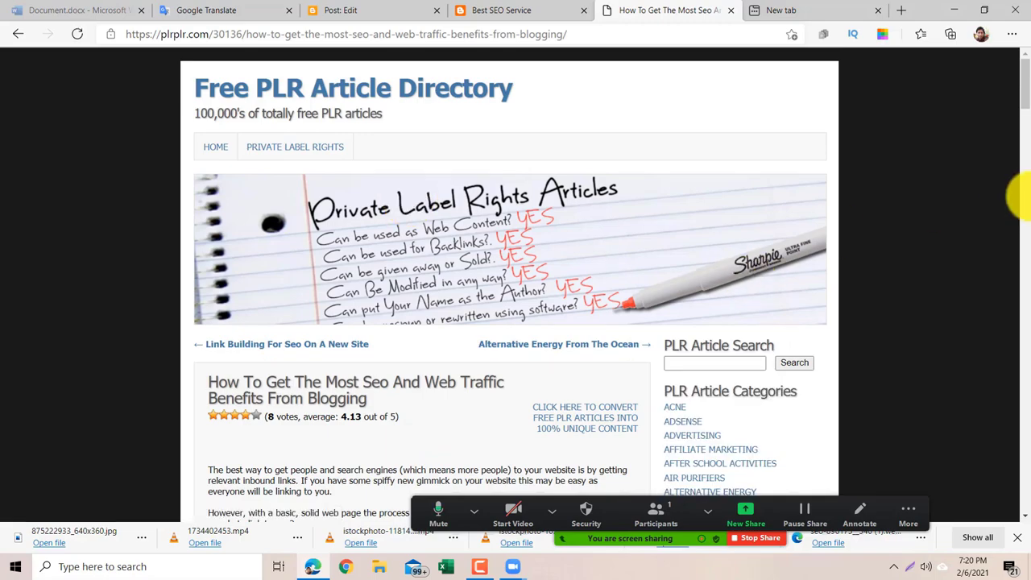
Copy the article's full body text, from "The best way to get people" through the final paragraph above the word count.
scroll(1027, 121, down, 3)
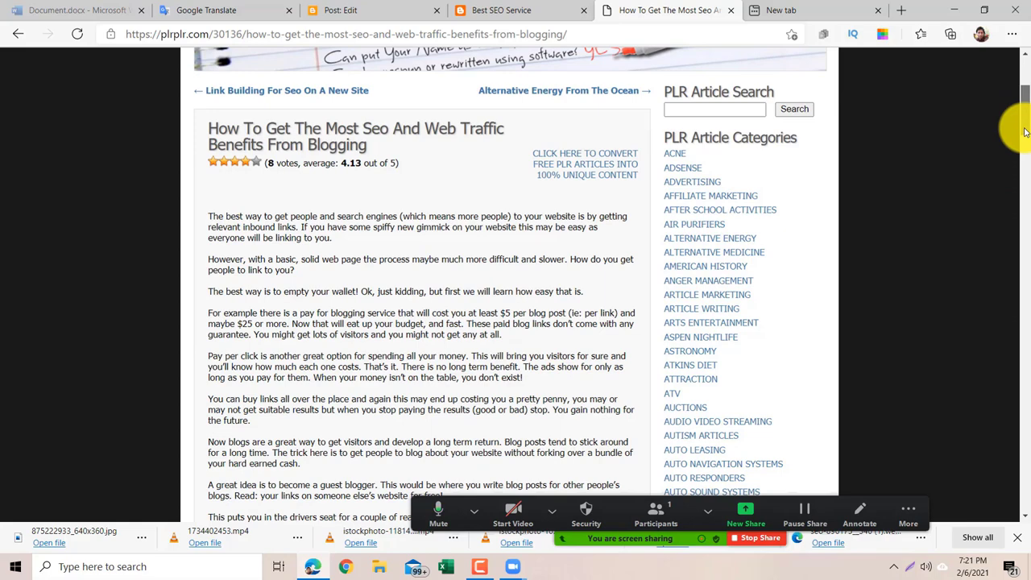
scroll(1026, 133, down, 1)
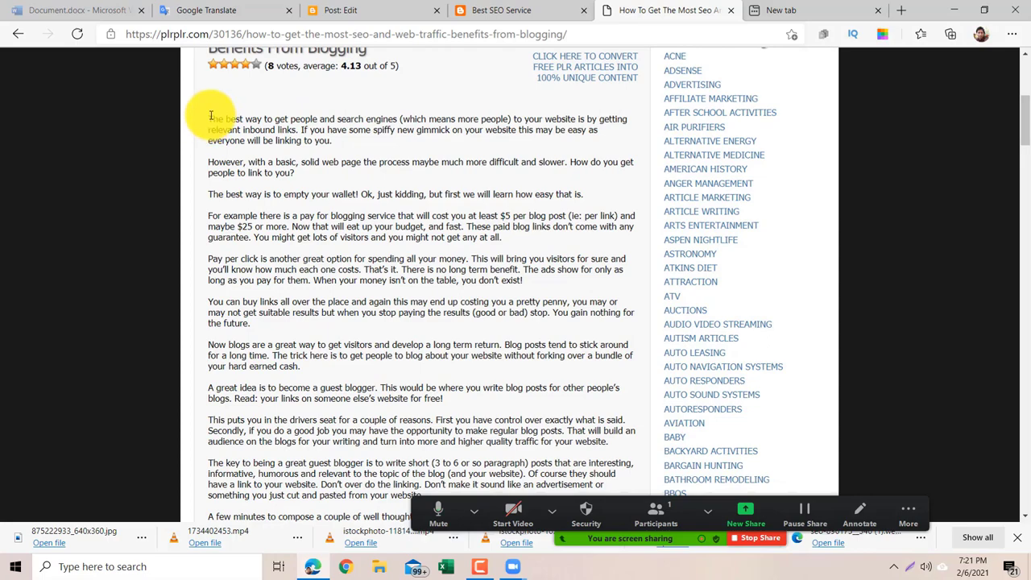
drag(208, 117, 527, 370)
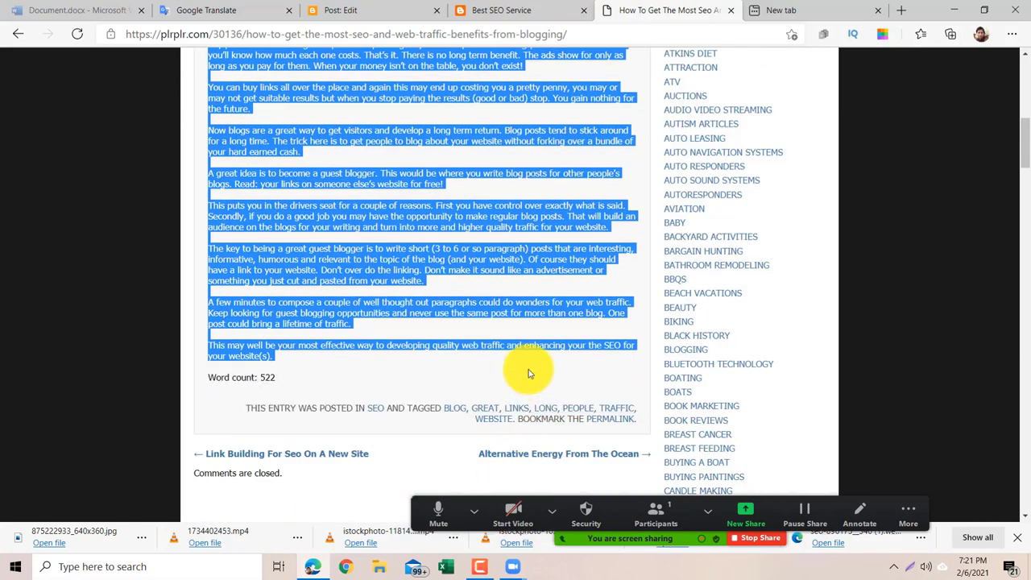
right_click(357, 188)
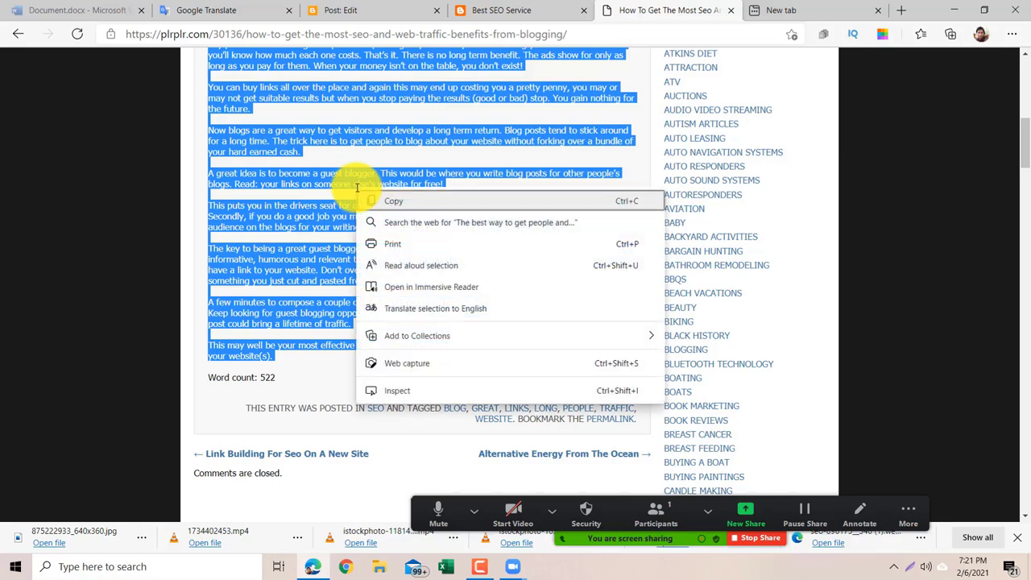
click(427, 203)
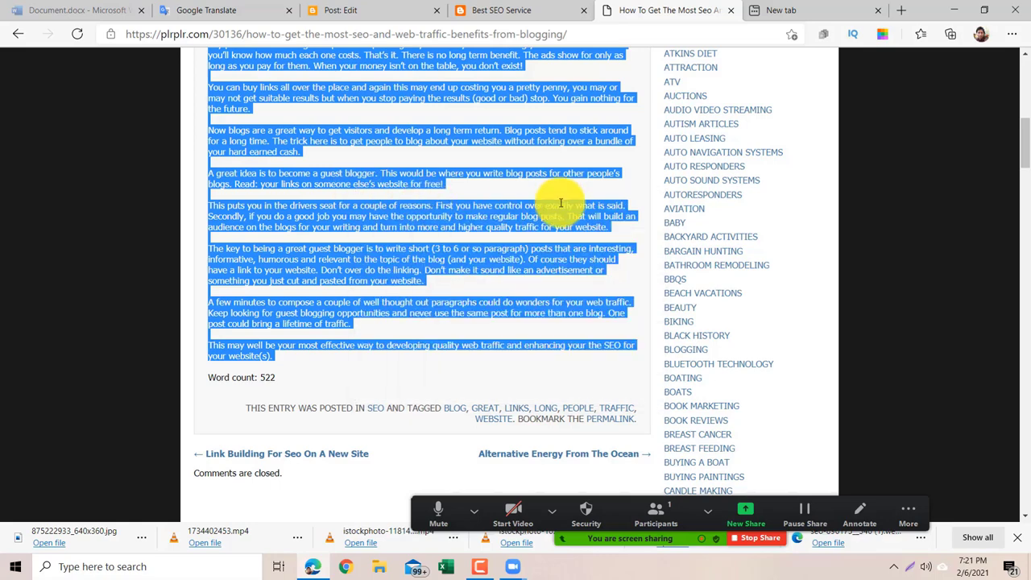
Search Google for "article spinner" in the blank tab and open the free-article-spinner.com result.
click(796, 12)
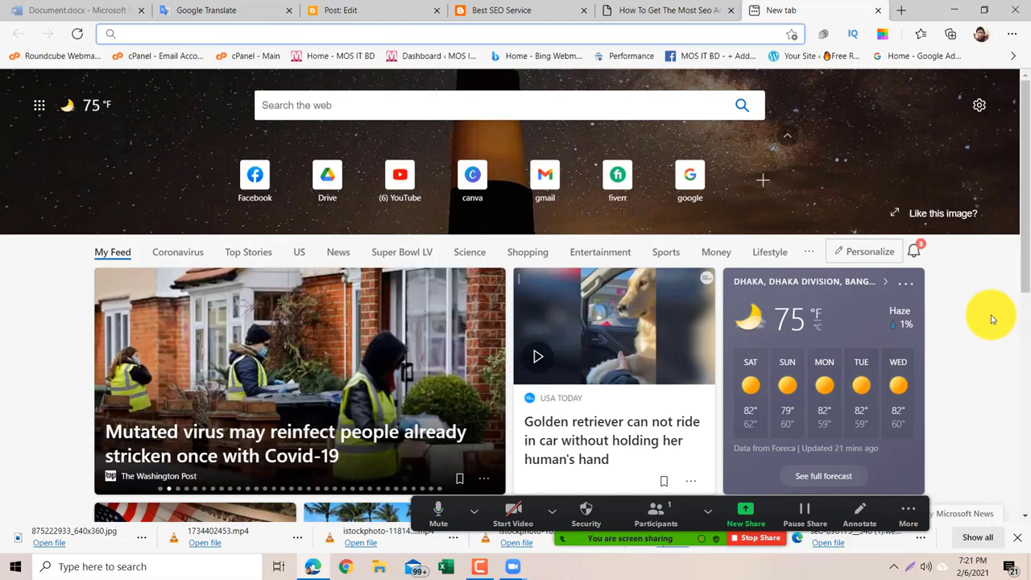
click(679, 182)
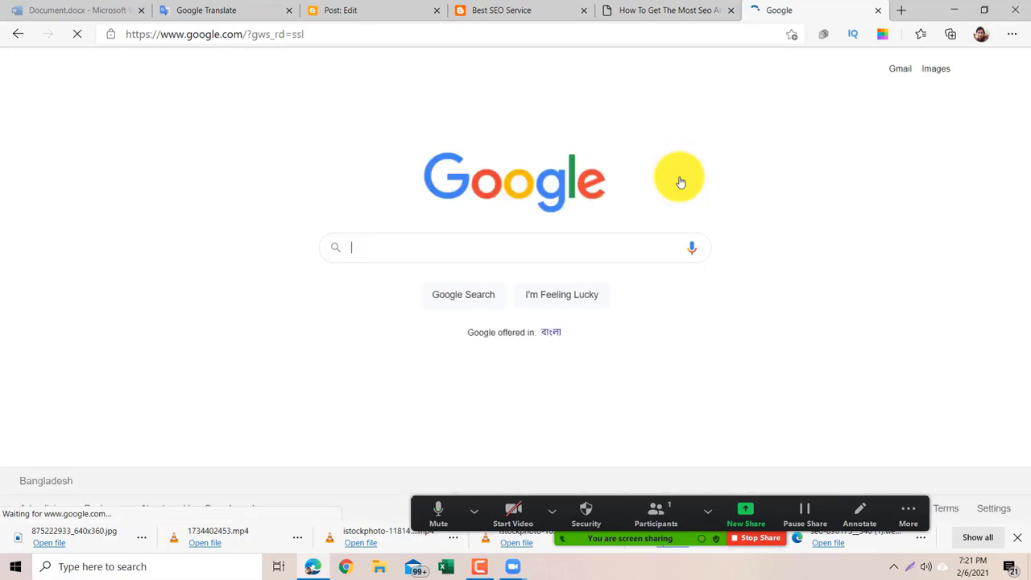
click(428, 253)
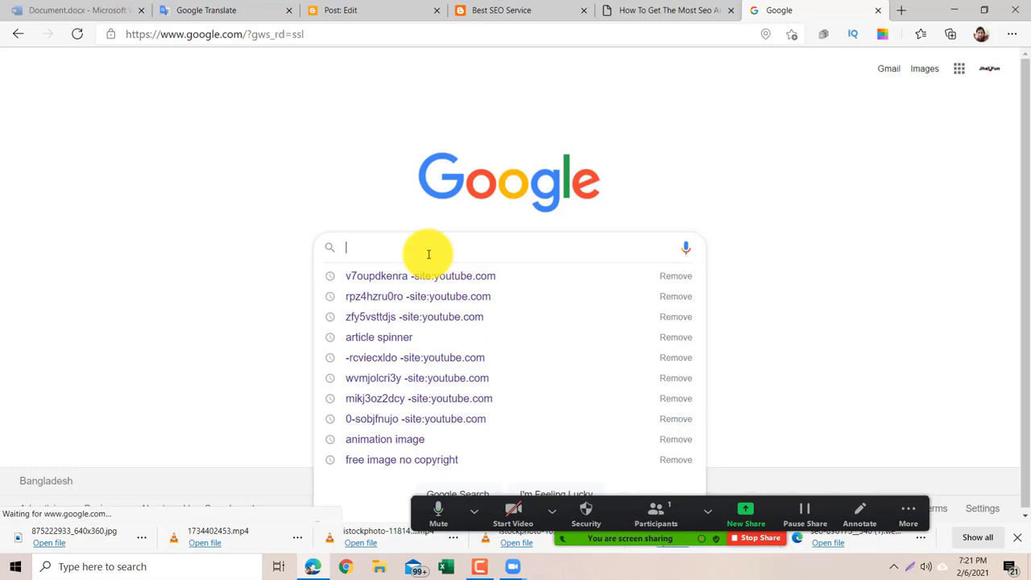
text(A)
text(r)
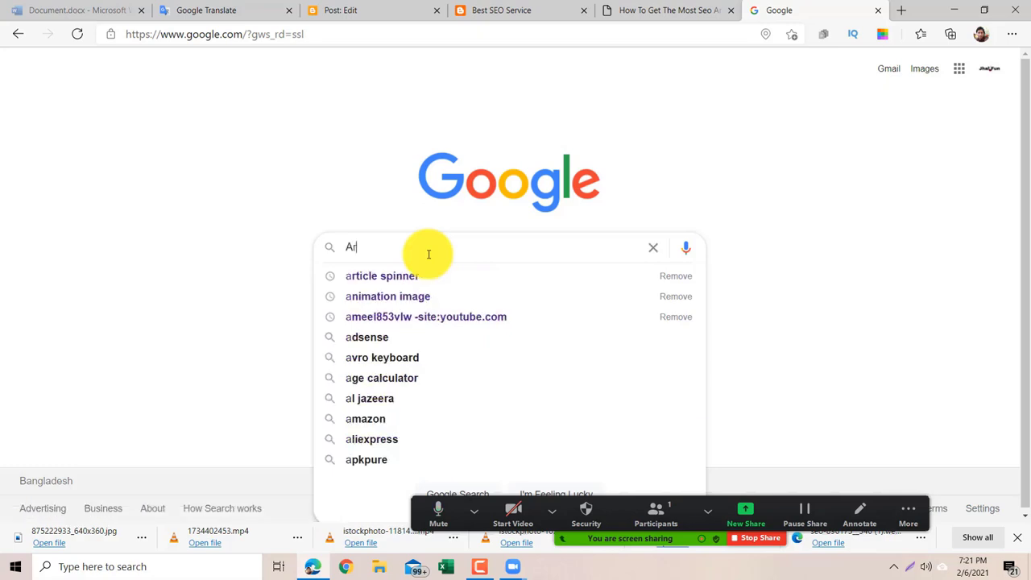
click(418, 280)
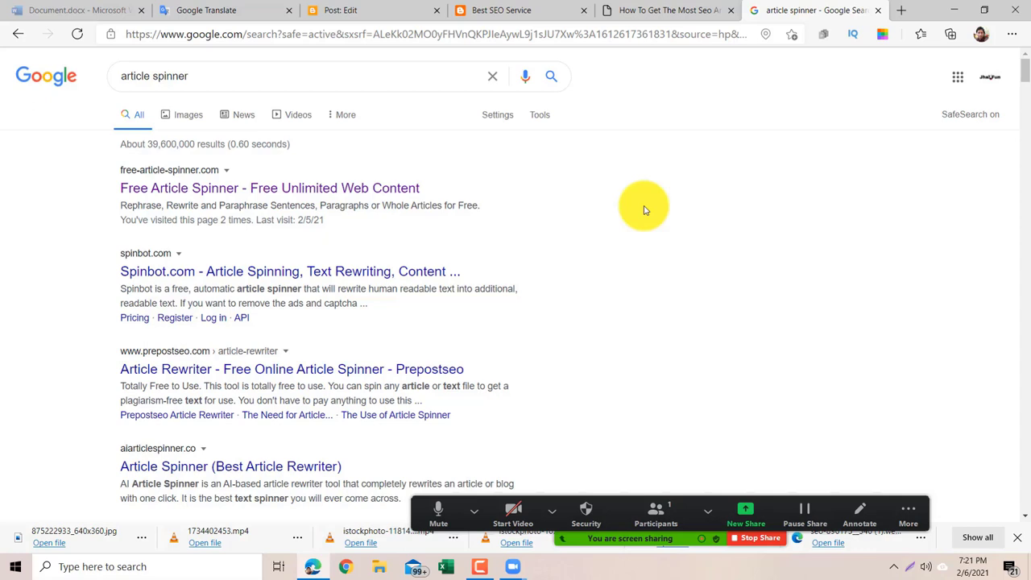
click(251, 189)
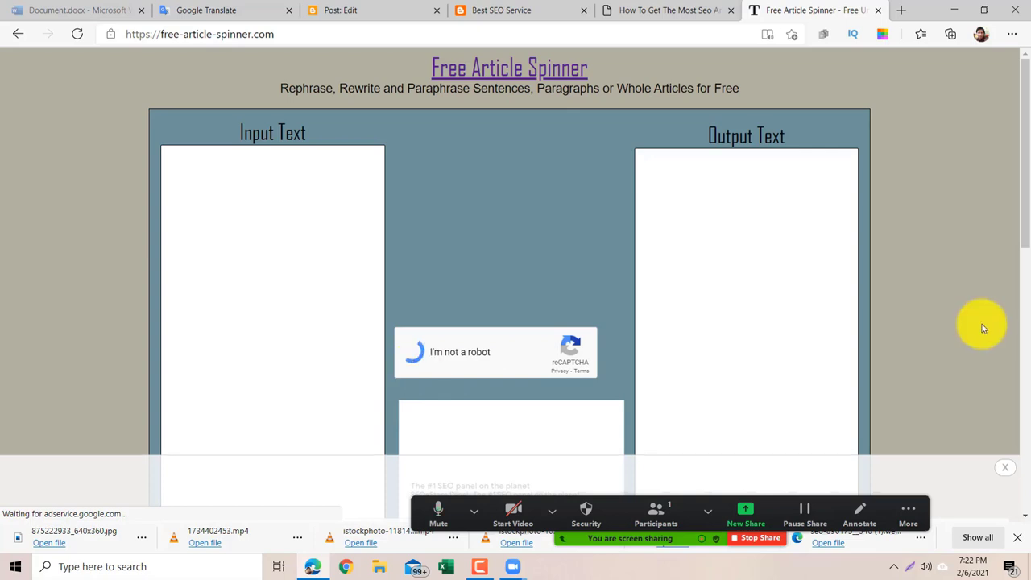
Complete the robot check and paste the copied SEO article into the spinner as its input text.
drag(1021, 188, 1019, 231)
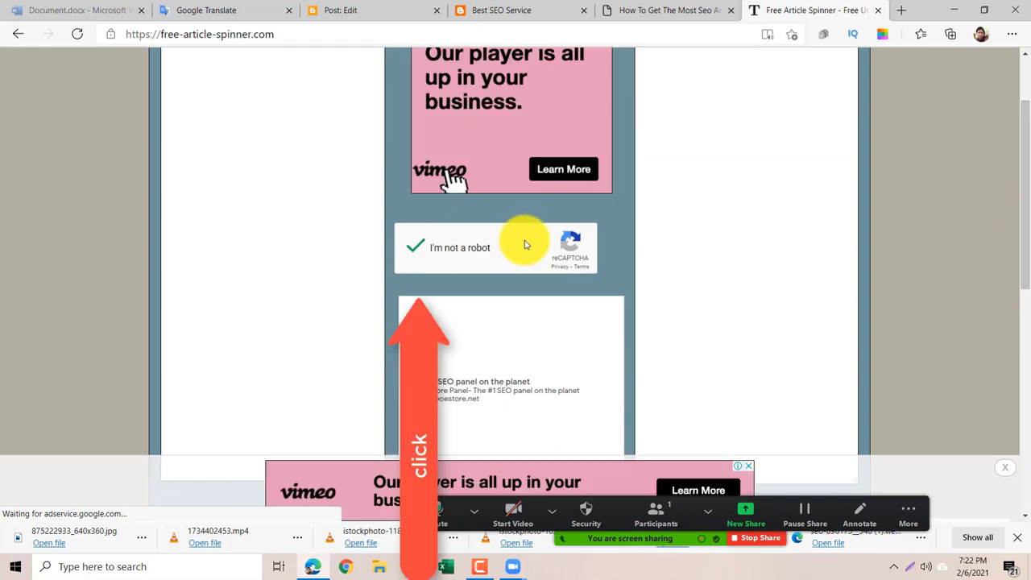
drag(1025, 205, 1027, 158)
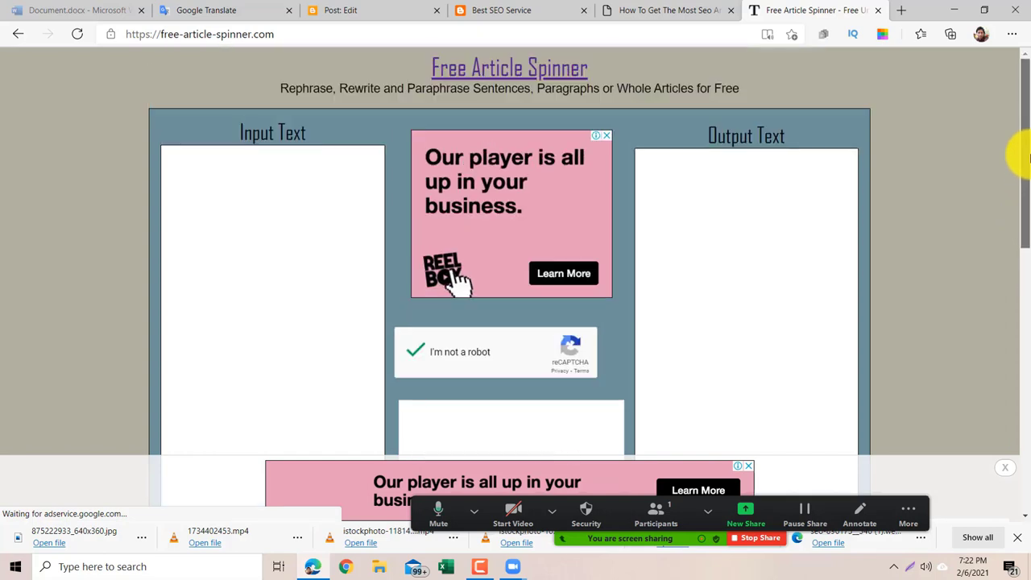
click(238, 217)
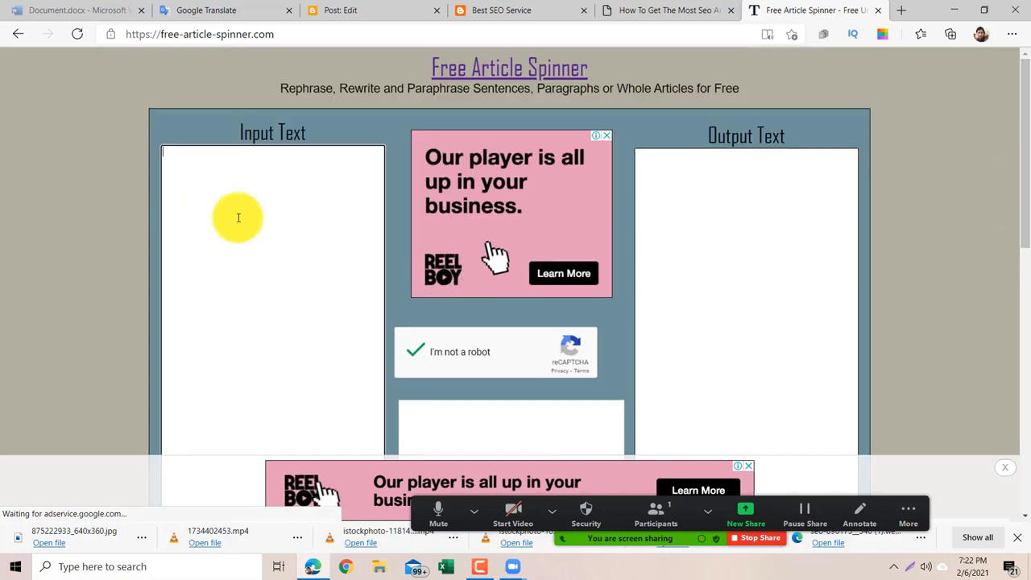
right_click(238, 218)
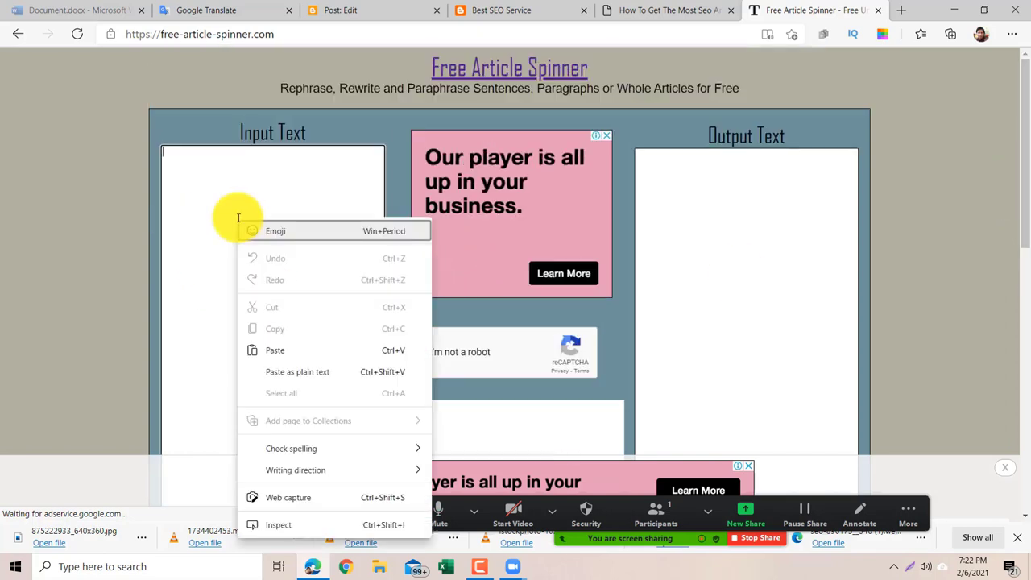
click(269, 352)
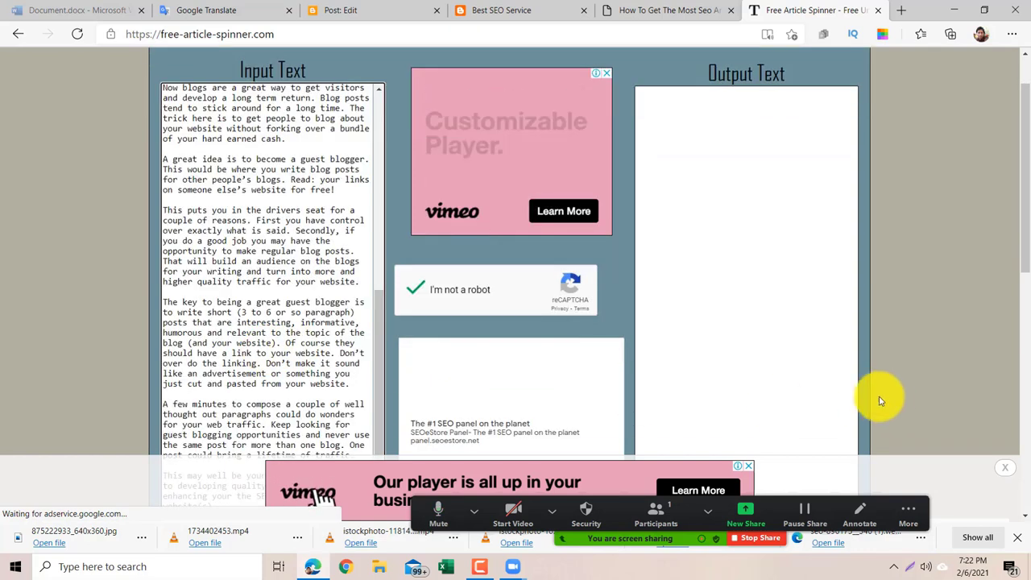
Dismiss the overlapping banner ad and spin the pasted article text.
click(747, 468)
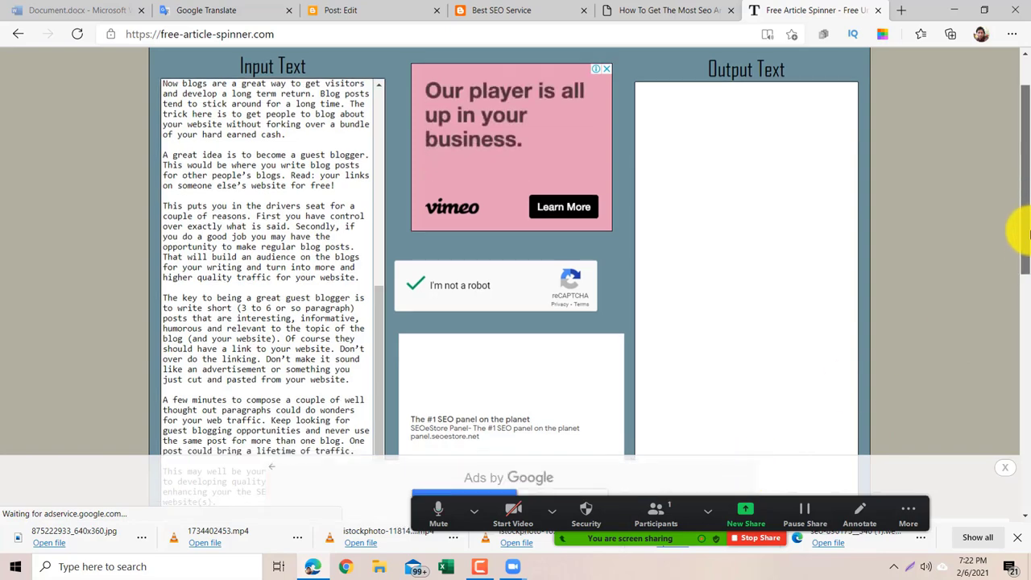
scroll(1019, 242, down, 2)
scroll(1020, 230, up, 1)
scroll(1020, 194, up, 1)
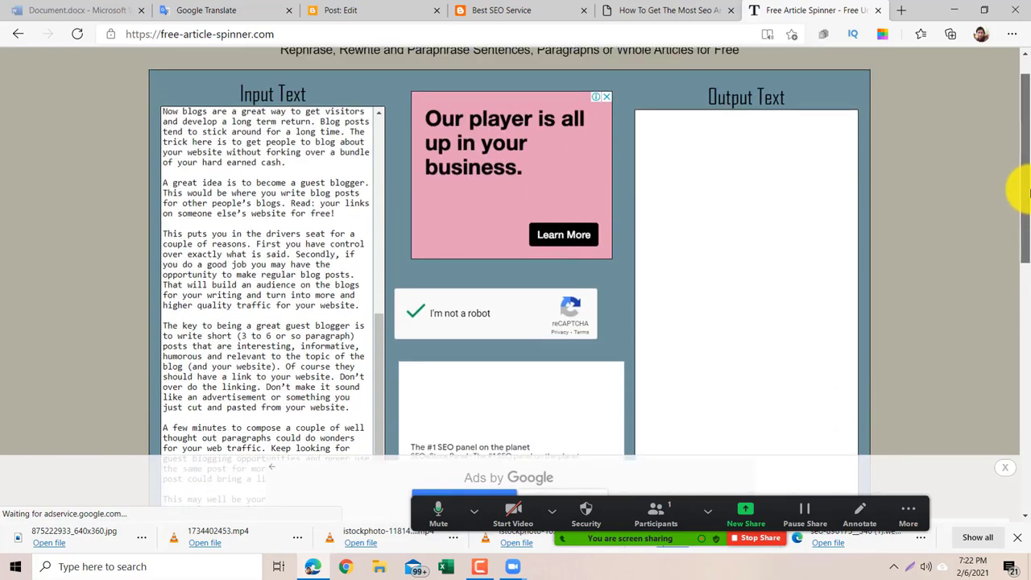
scroll(1020, 249, down, 3)
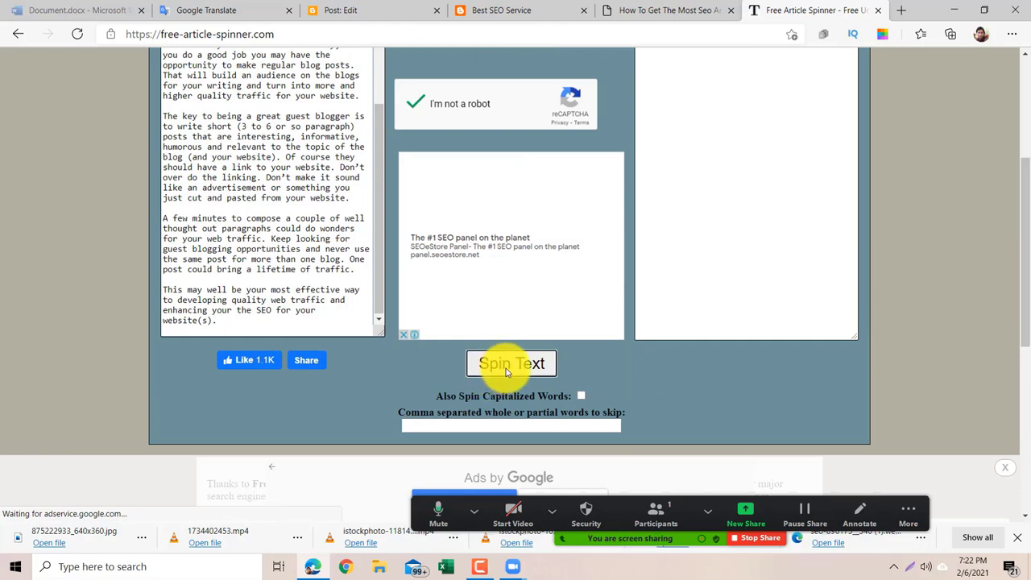
click(508, 369)
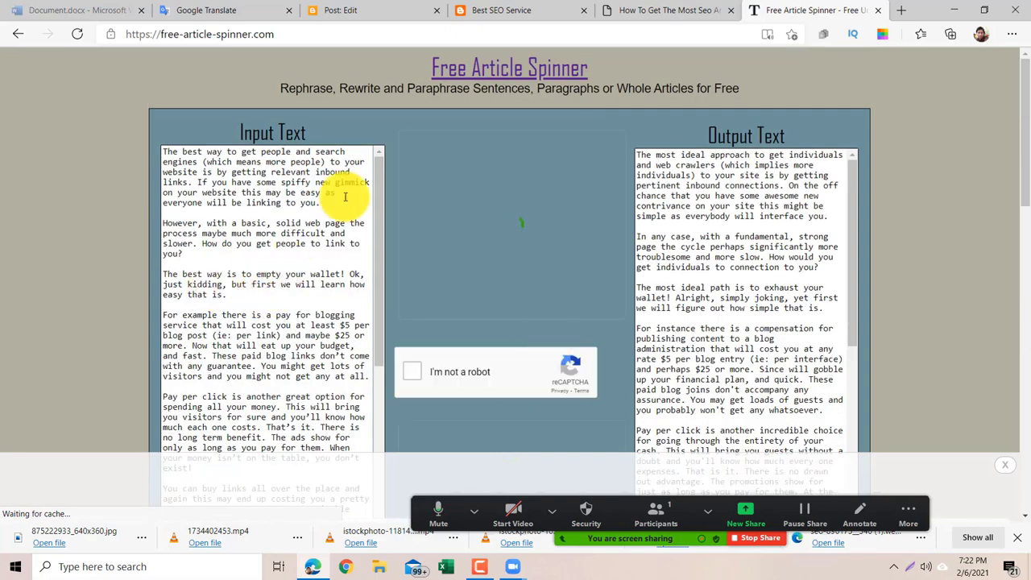
Tick the robot check again and copy the whole rewritten article from the output text.
click(412, 384)
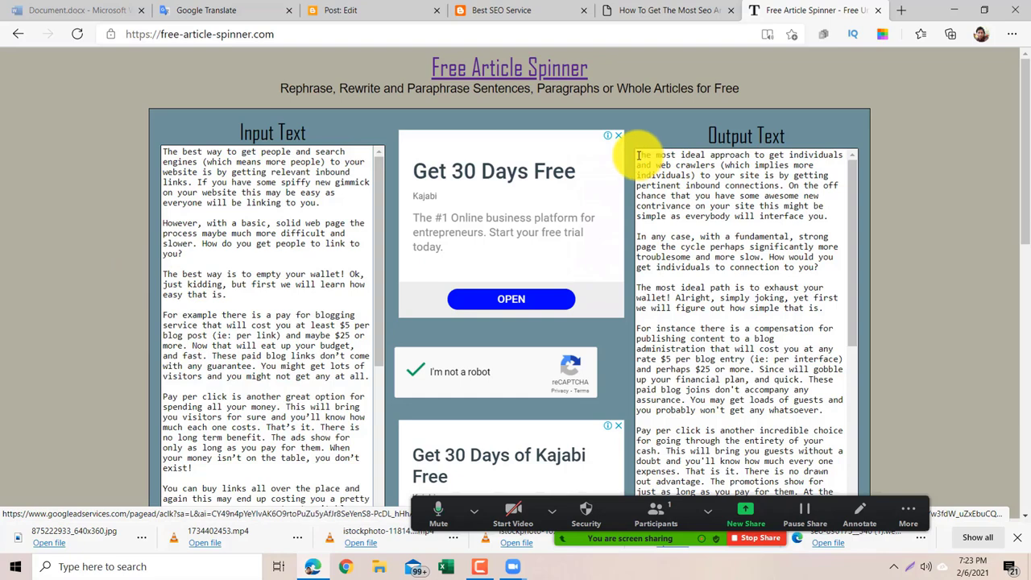
drag(638, 156, 800, 256)
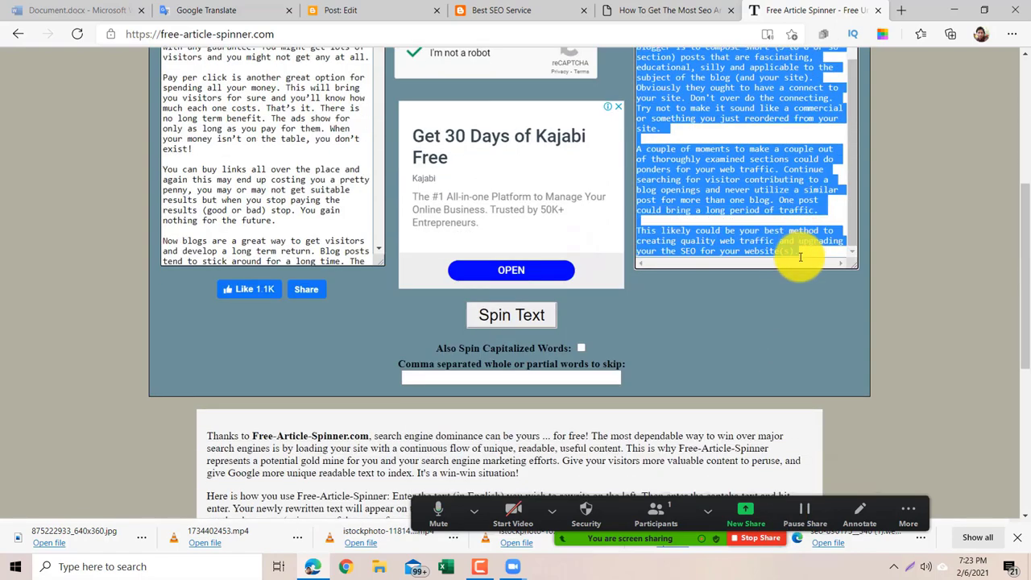
right_click(717, 102)
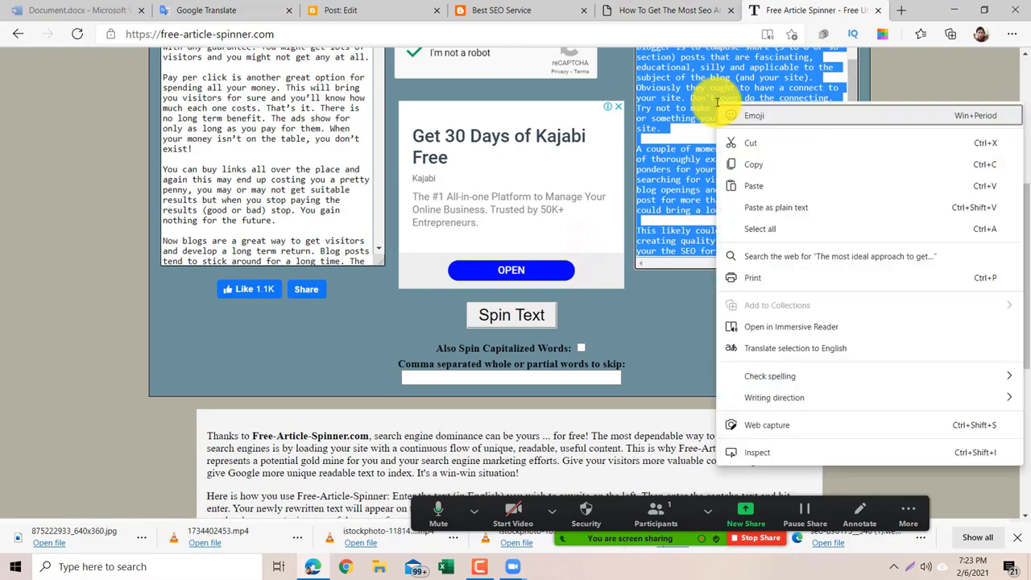
click(748, 165)
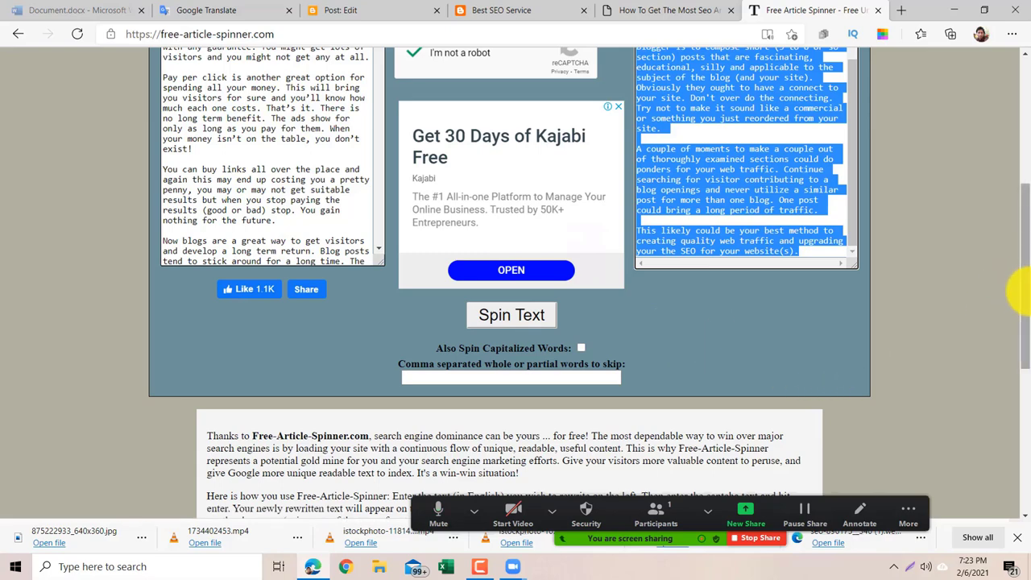
drag(1019, 294, 1020, 92)
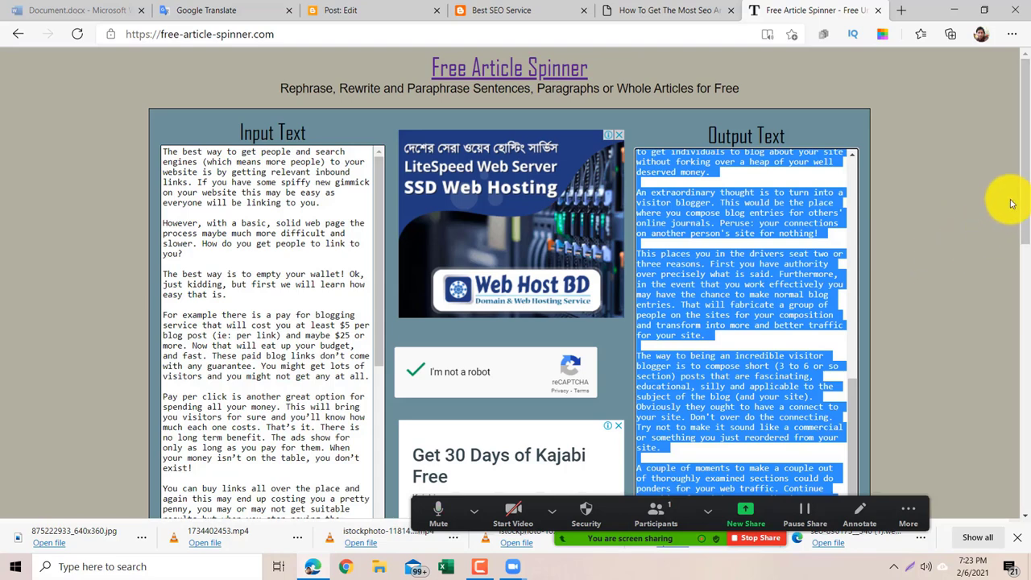
Open Google in a new tab, switch to the second of the other signed-in accounts, and go to its Google Drive.
click(904, 11)
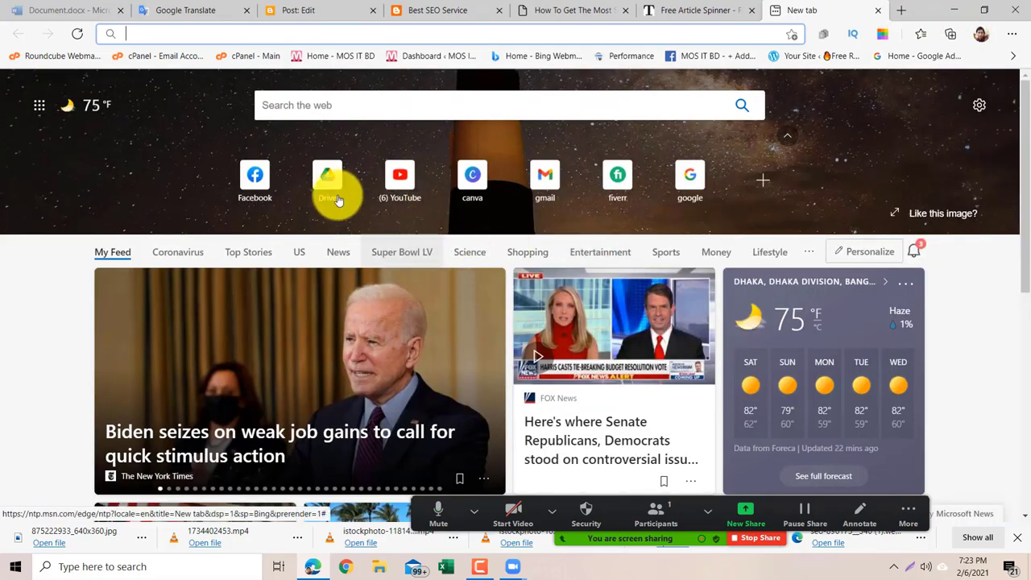
click(687, 191)
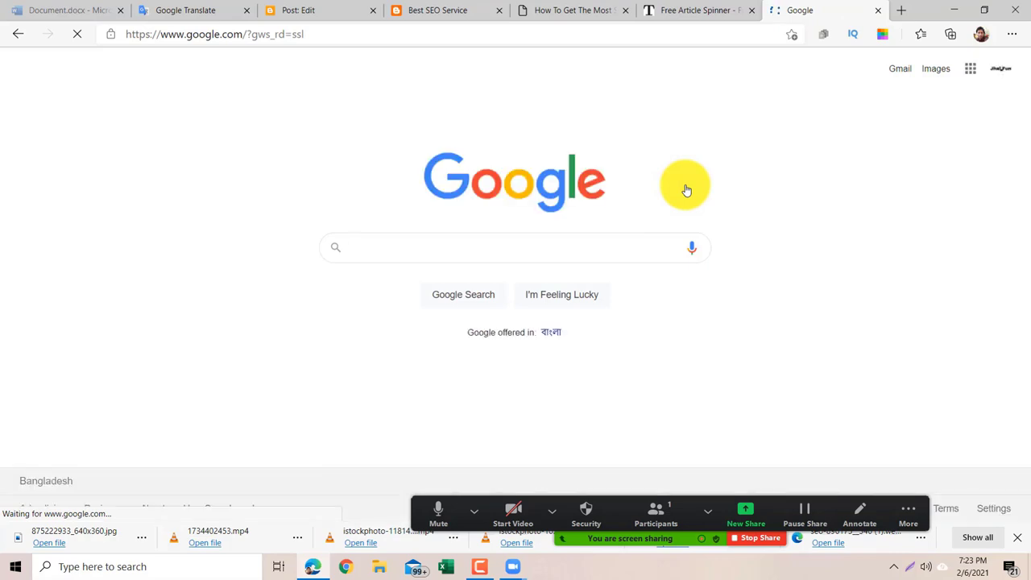
click(996, 72)
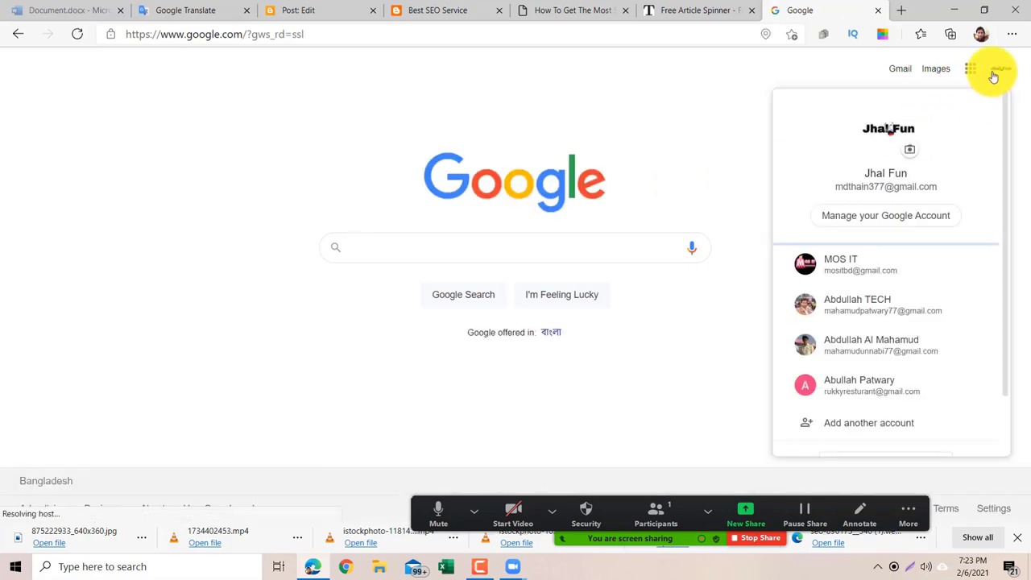
click(848, 313)
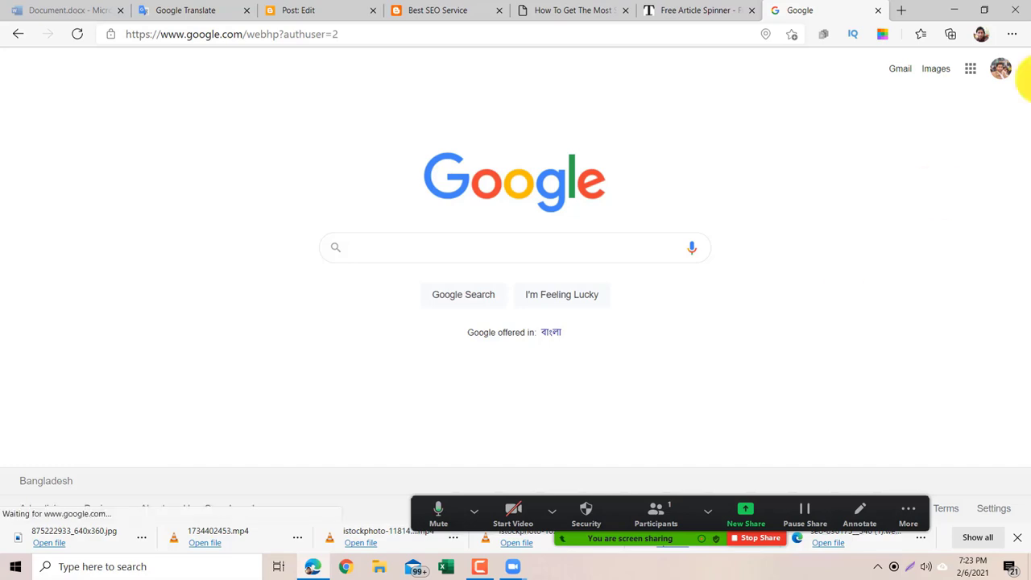
click(475, 246)
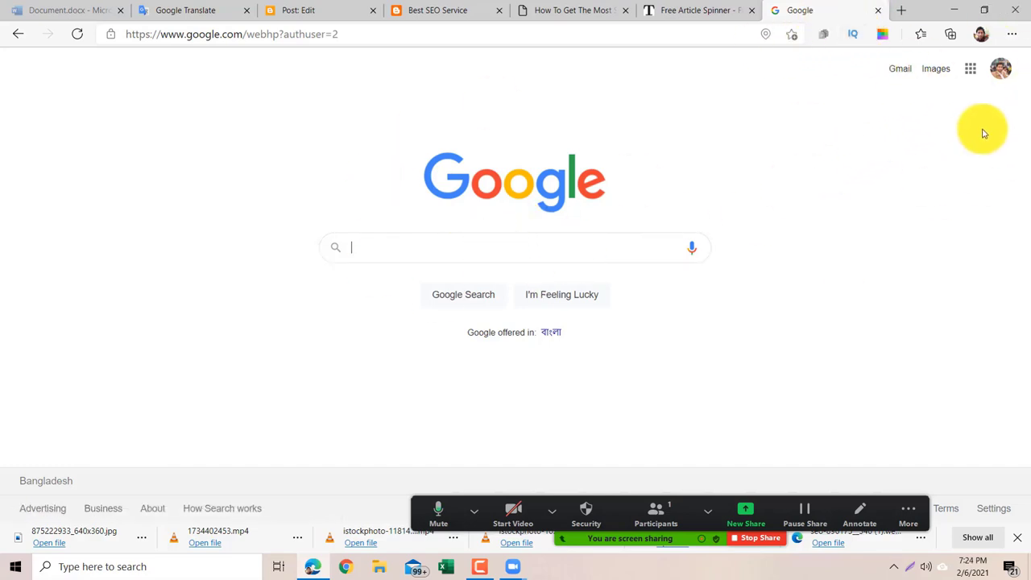
click(970, 72)
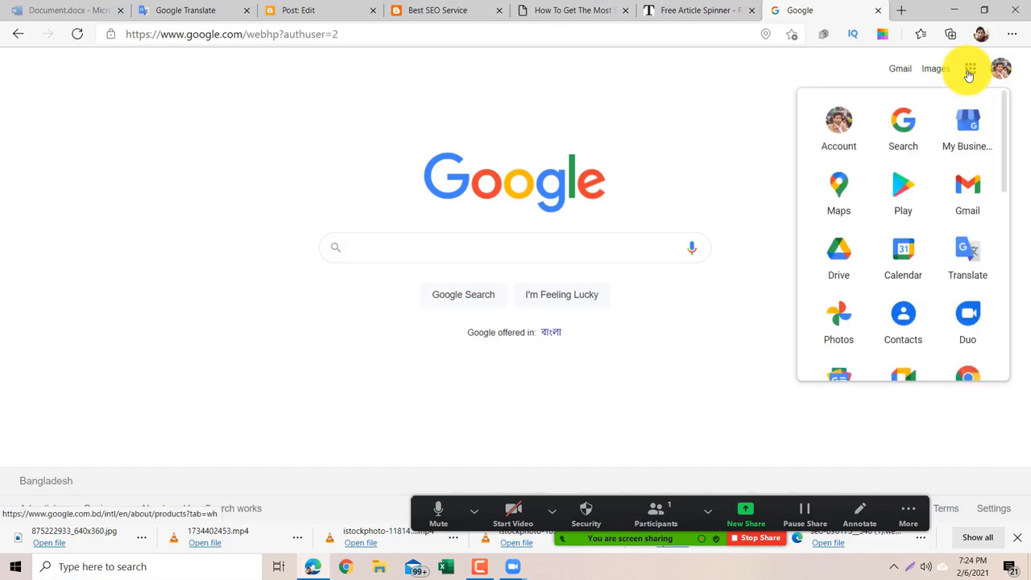
click(840, 258)
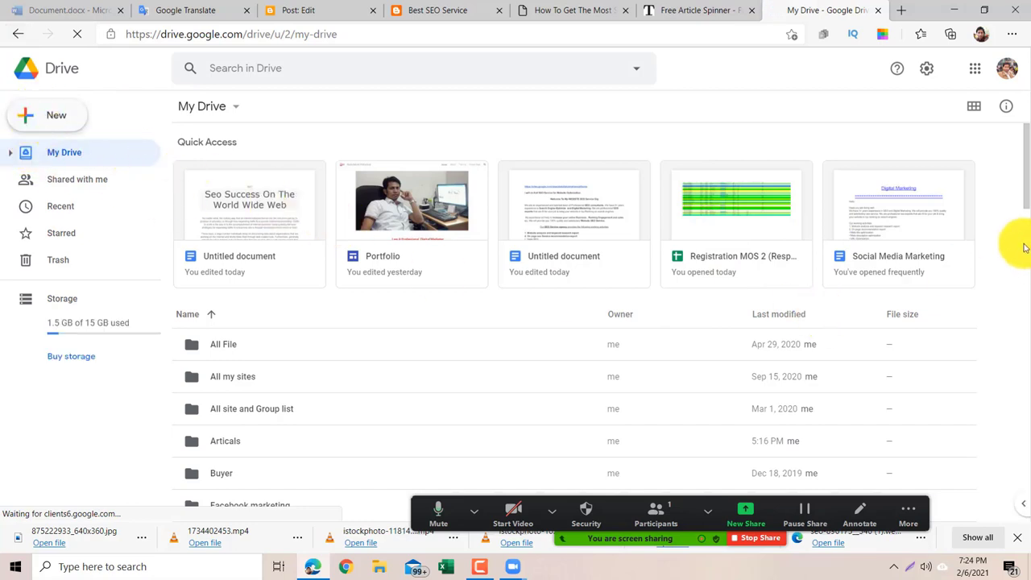
Open the Articals folder in My Drive.
scroll(1027, 205, down, 1)
scroll(1022, 189, up, 1)
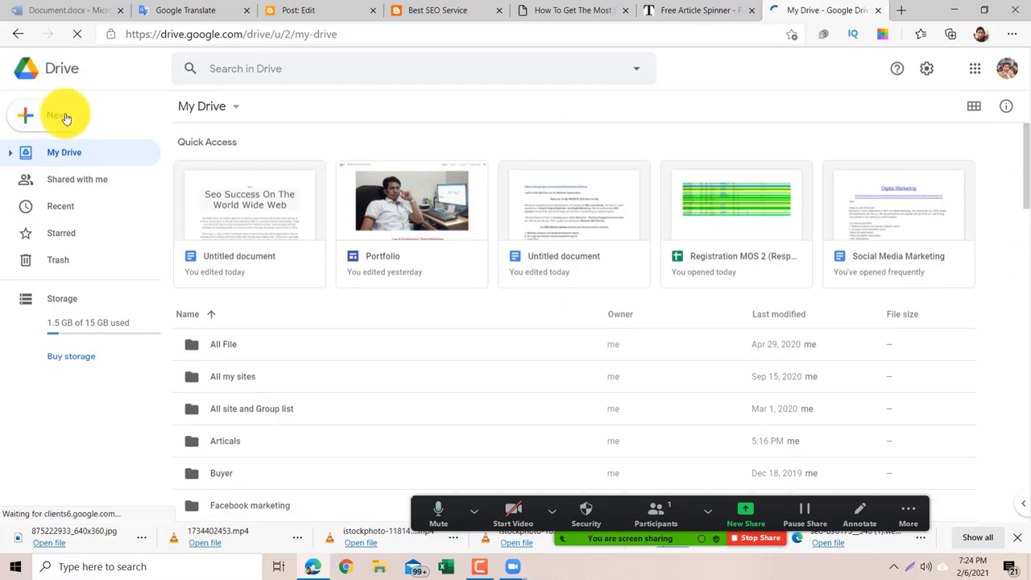
click(66, 118)
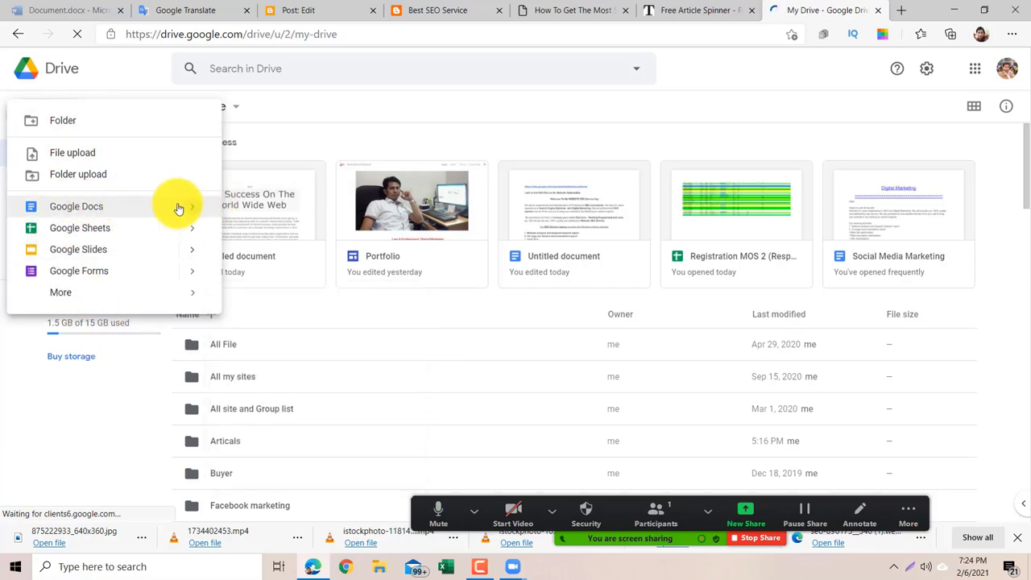
click(95, 435)
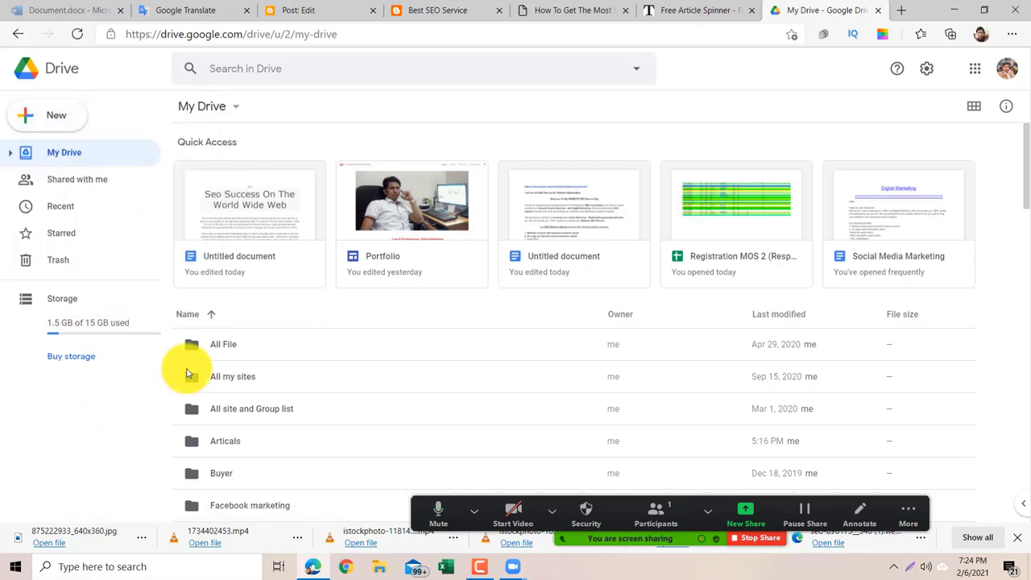
double_click(238, 442)
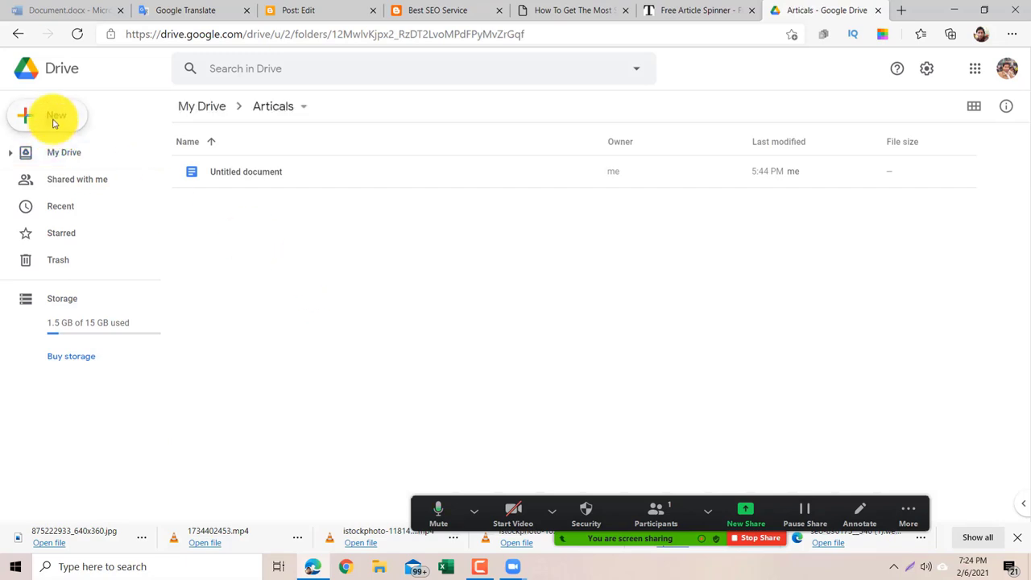
Create a blank Google Docs document in the Articals folder and paste the rewritten article into it.
click(54, 121)
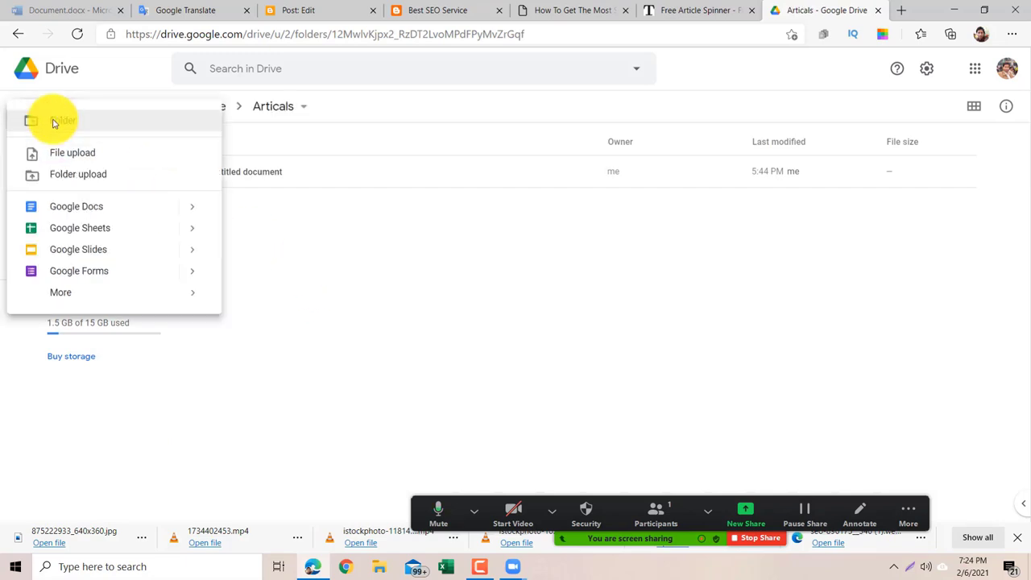
click(87, 207)
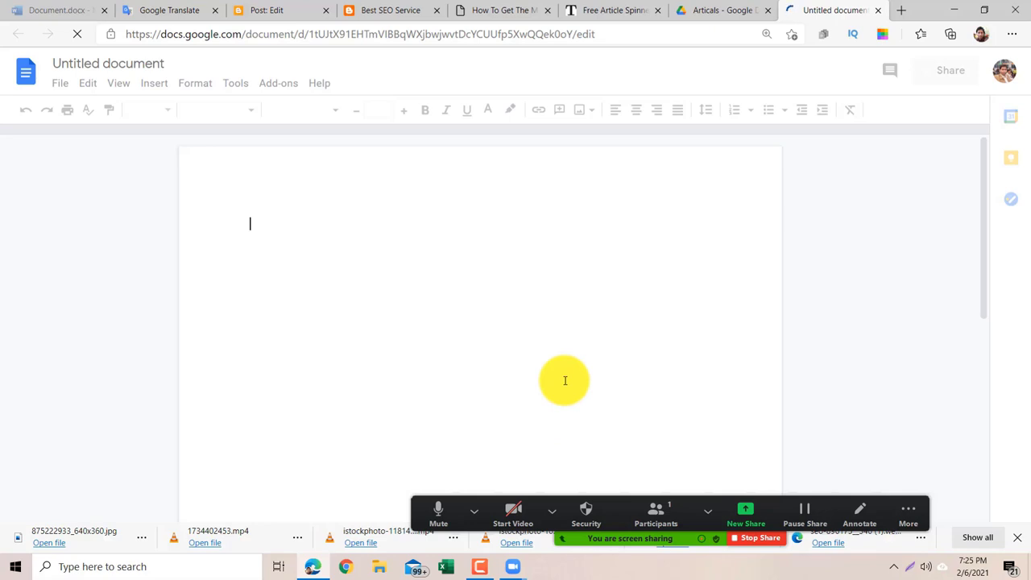
right_click(301, 225)
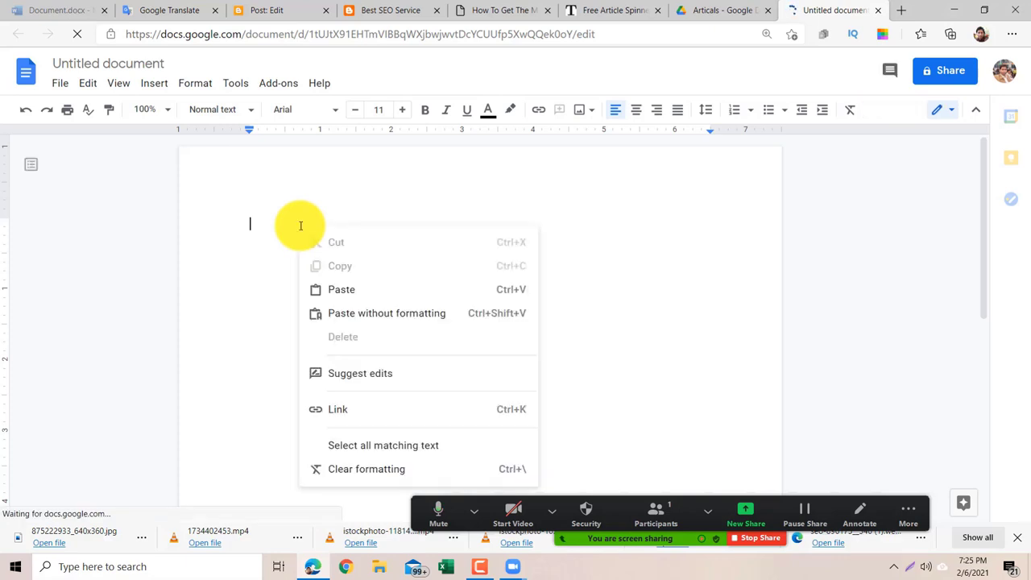
click(344, 297)
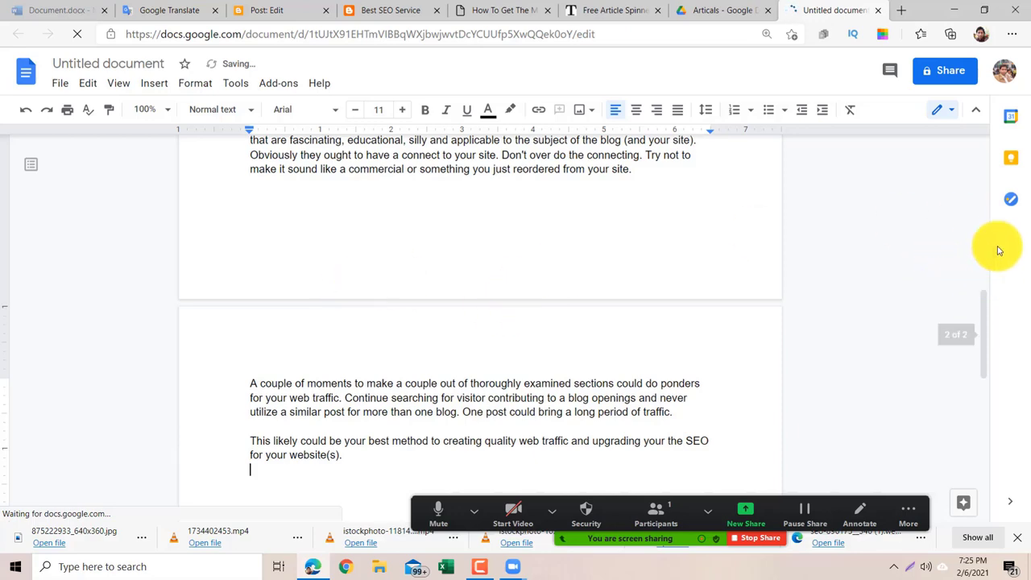
Check the pasted article from its beginning, and revisit the article spinner and the source article.
scroll(986, 310, up, 4)
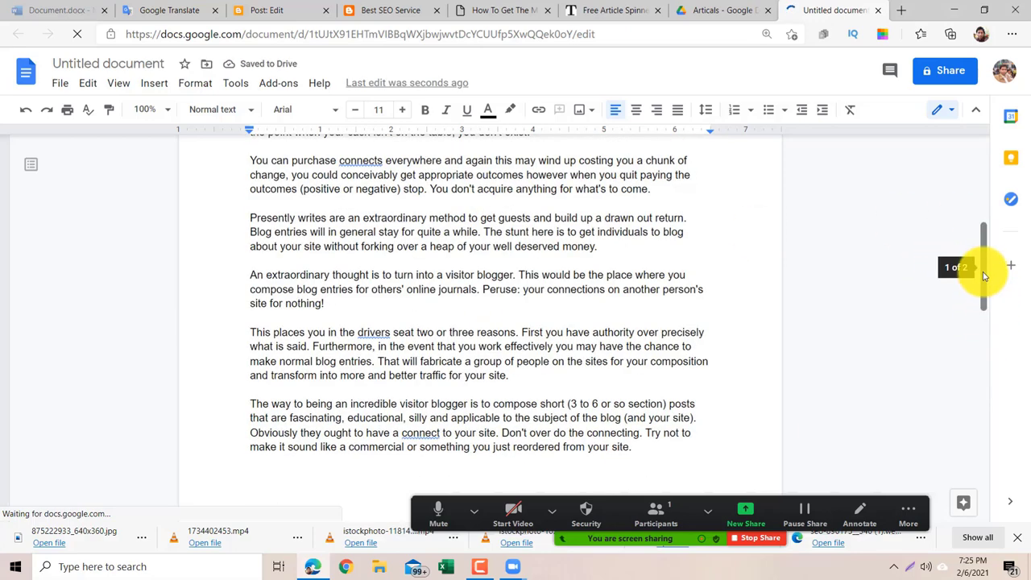
scroll(984, 242, up, 4)
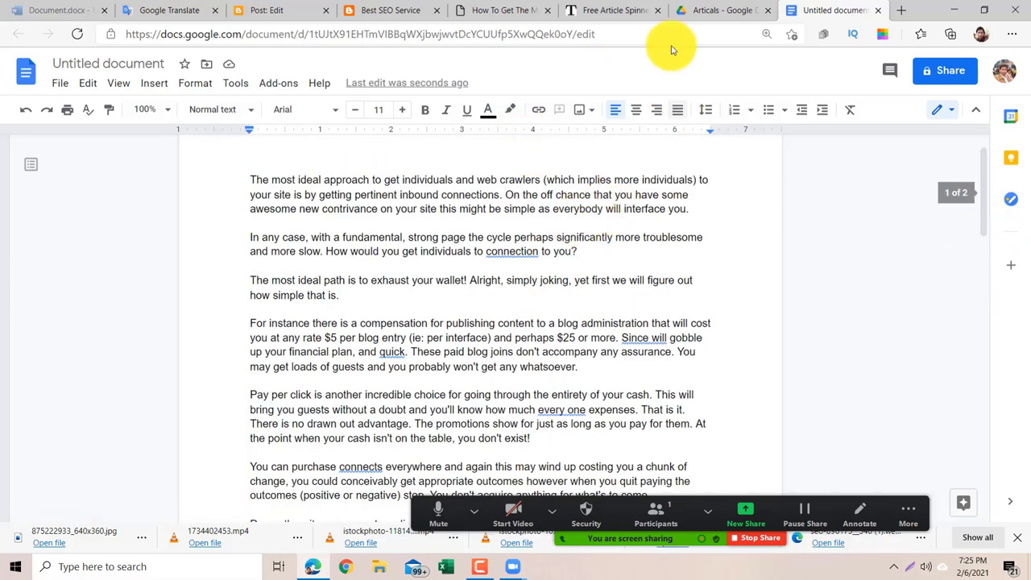
click(600, 11)
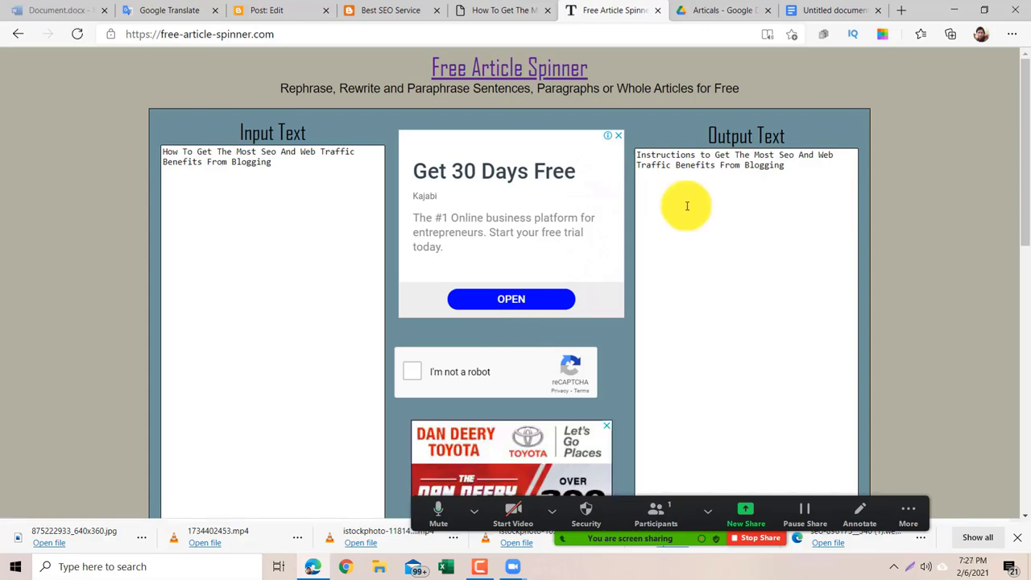
click(502, 10)
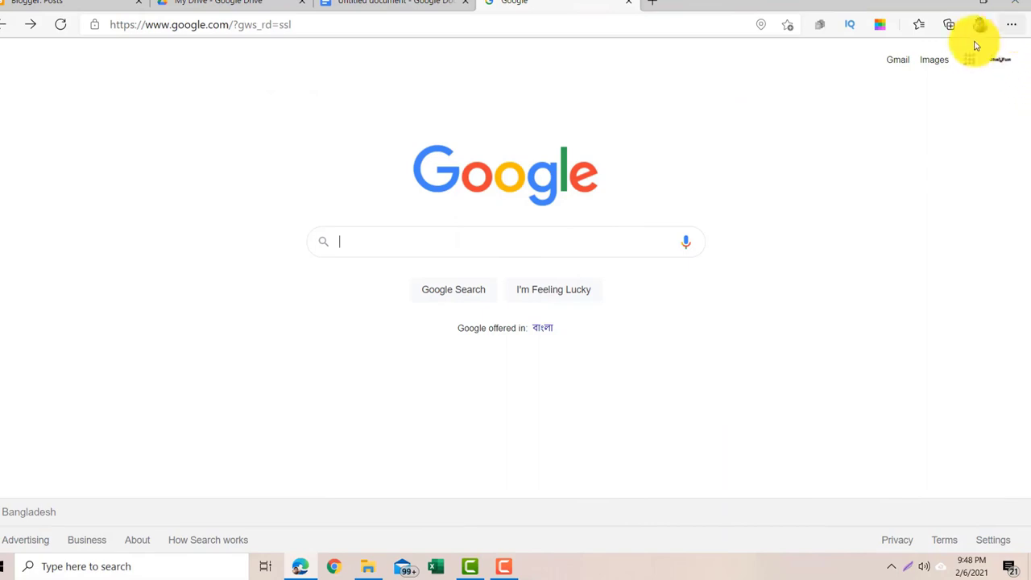
Open Google Translate from the Google home page and paste the rewritten English article as the source text.
click(968, 63)
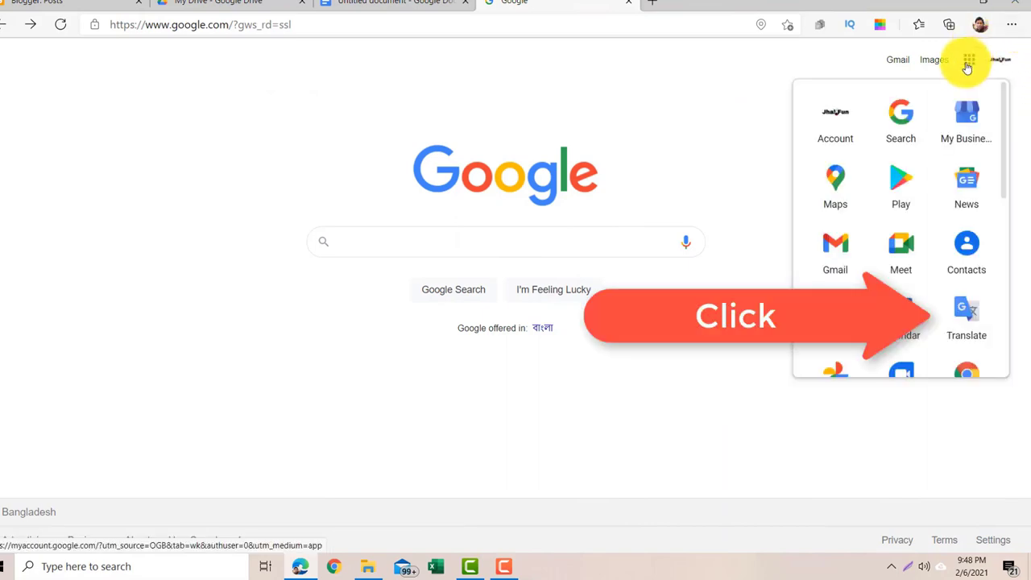
click(973, 335)
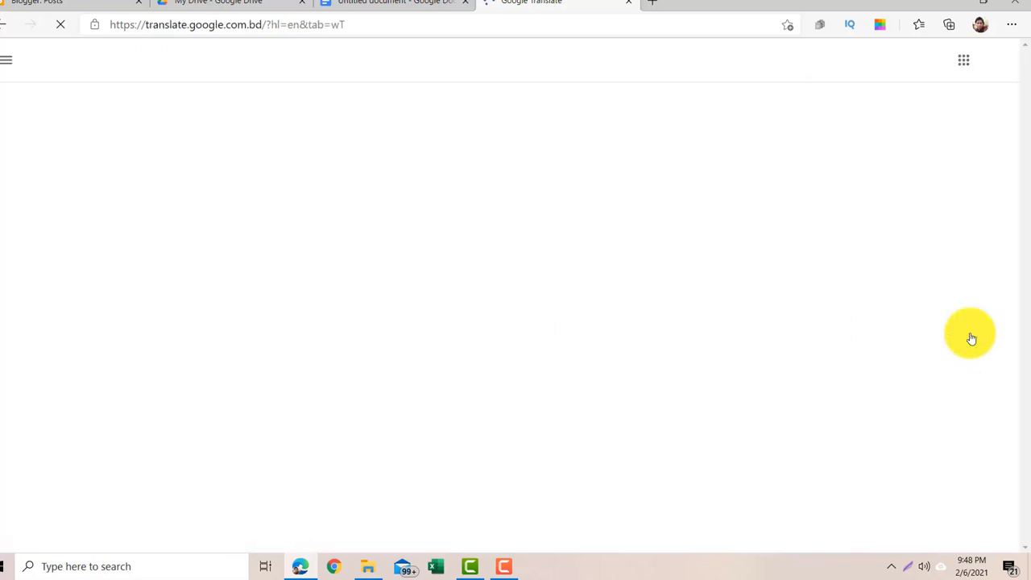
right_click(161, 194)
click(201, 331)
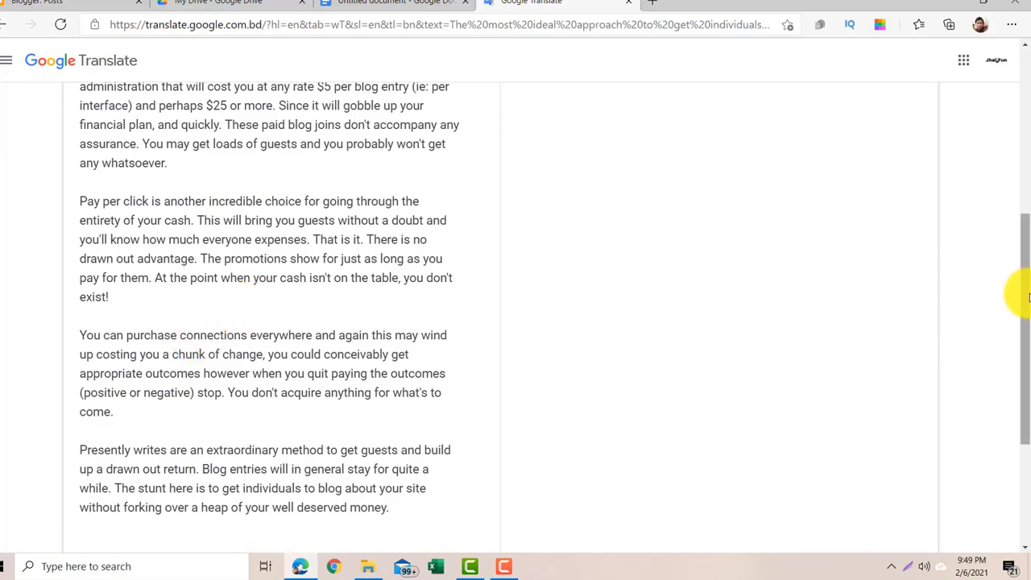
drag(1027, 297, 1028, 90)
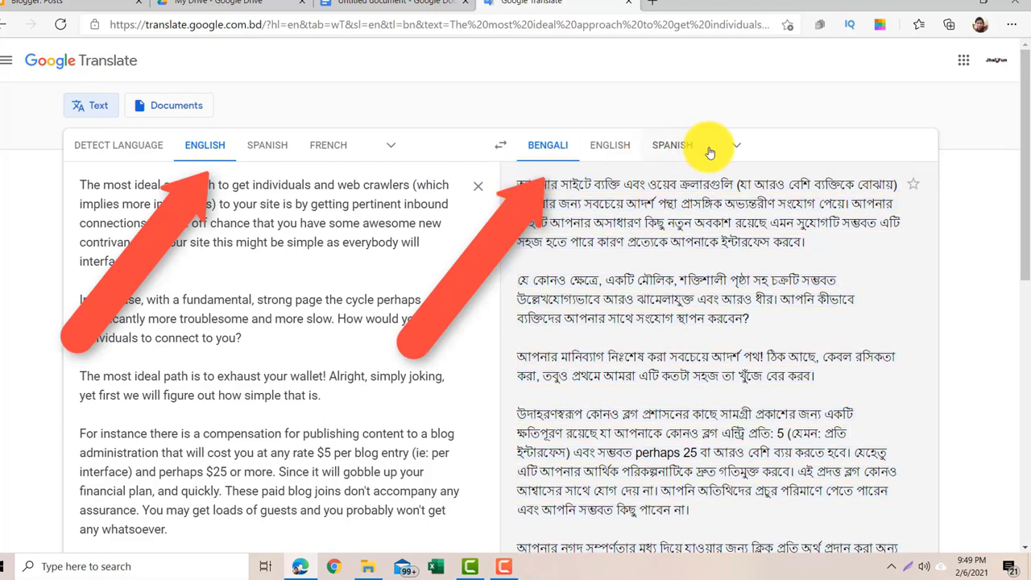
Try Spanish as the target language, look at the full language list, and return to Bengali.
click(681, 147)
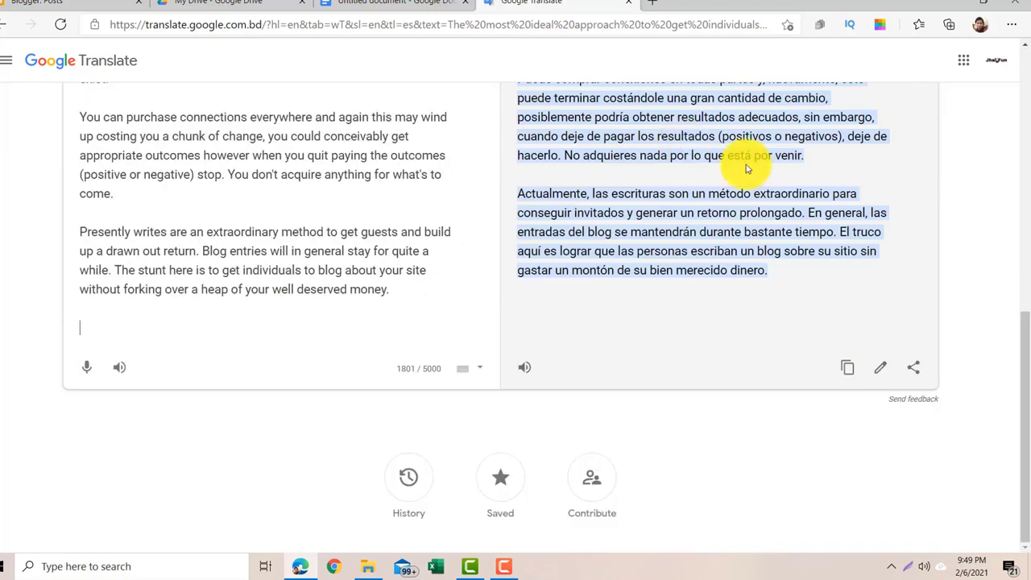
drag(1027, 359, 1016, 105)
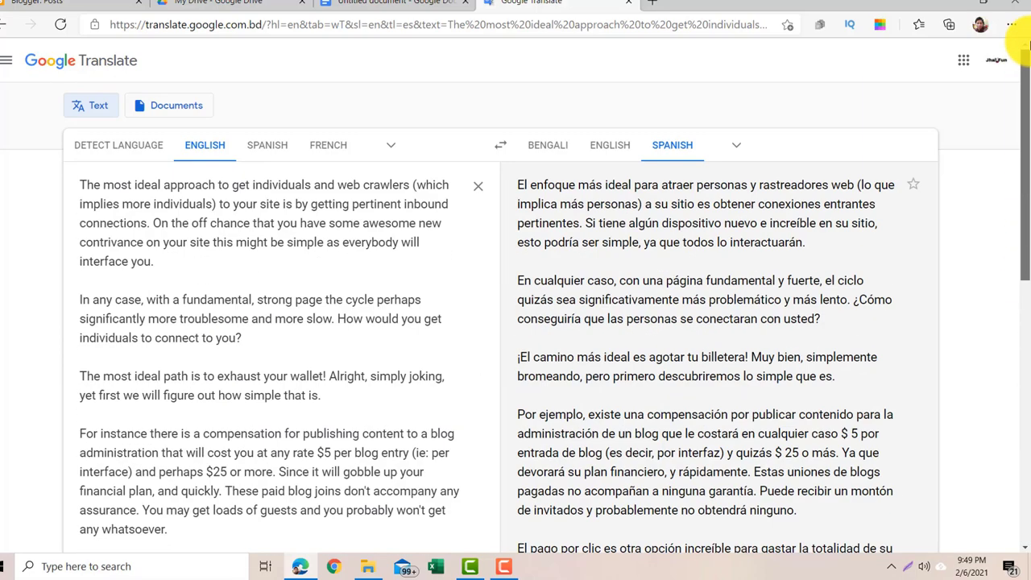
click(734, 146)
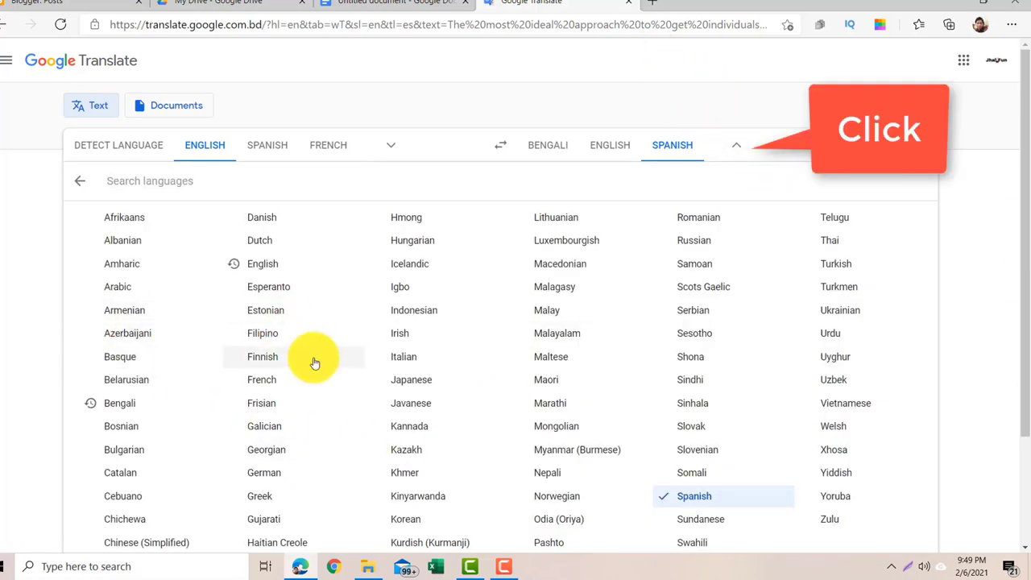
click(558, 153)
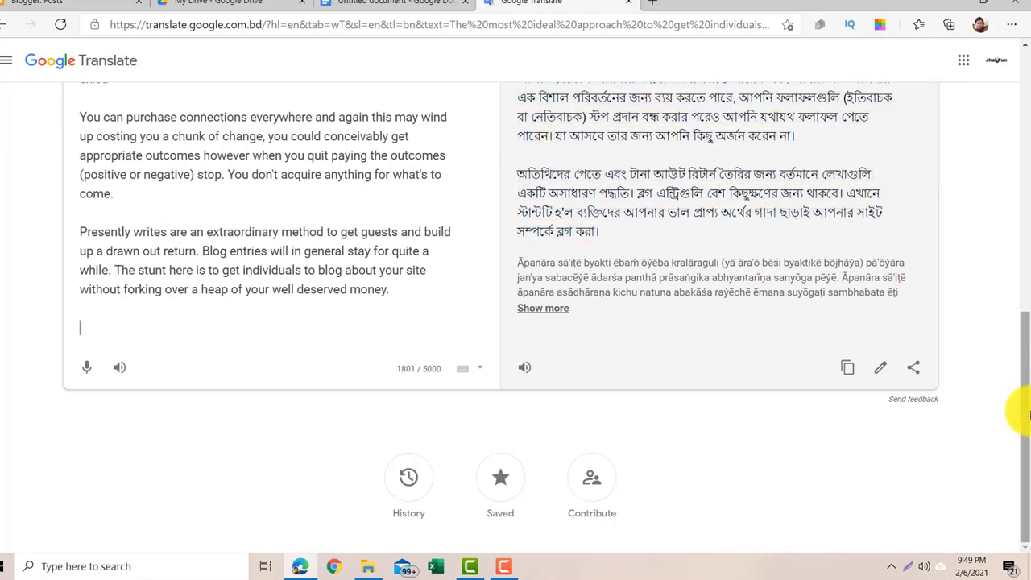
Copy the whole Bengali translation of the article.
drag(1027, 407, 1020, 57)
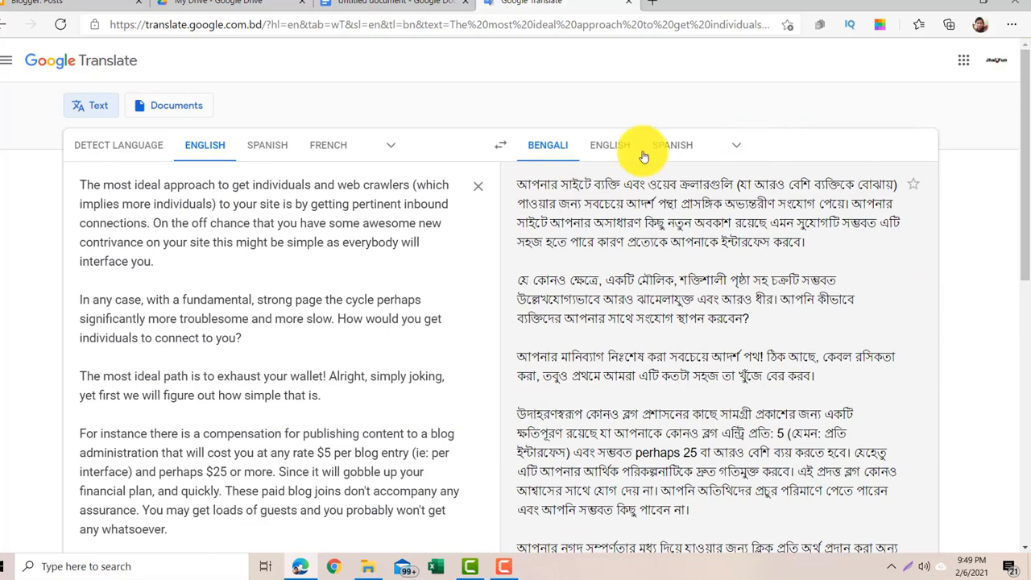
triple_click(523, 197)
click(514, 187)
drag(516, 182, 799, 286)
click(696, 369)
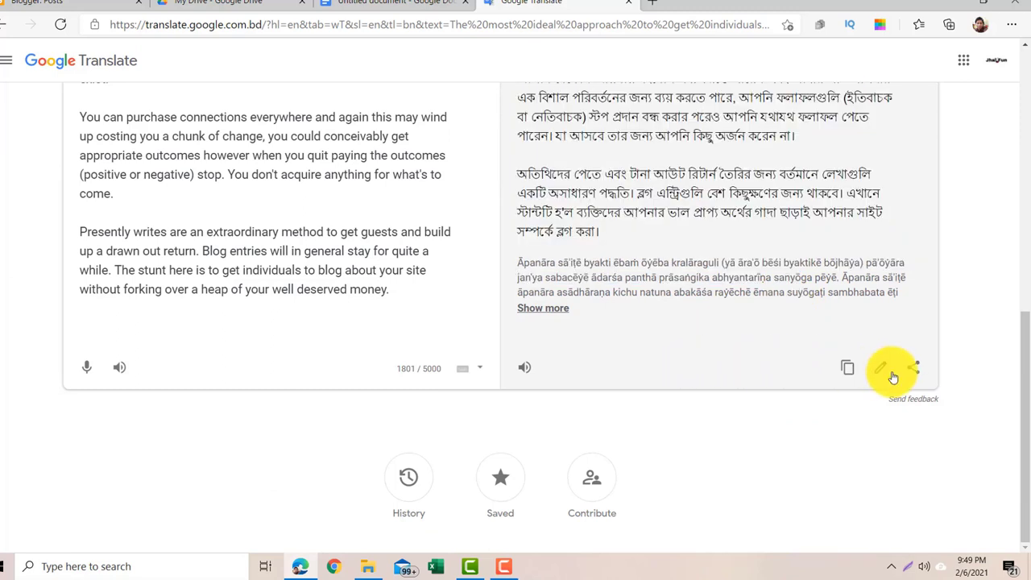
click(847, 369)
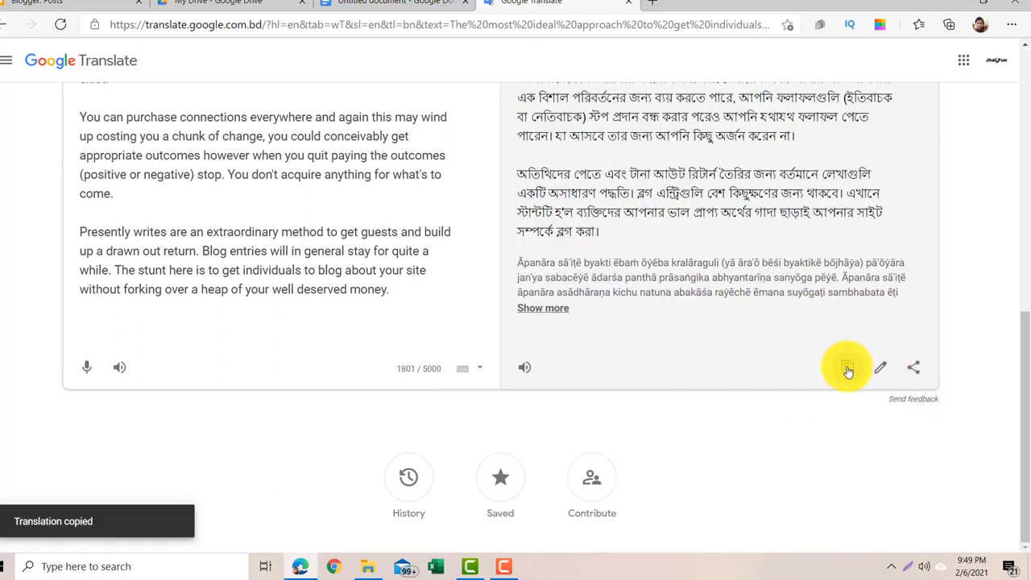
Paste the translation a few lines below the end of the English article in the untitled Google Docs document.
click(355, 3)
drag(984, 320, 982, 491)
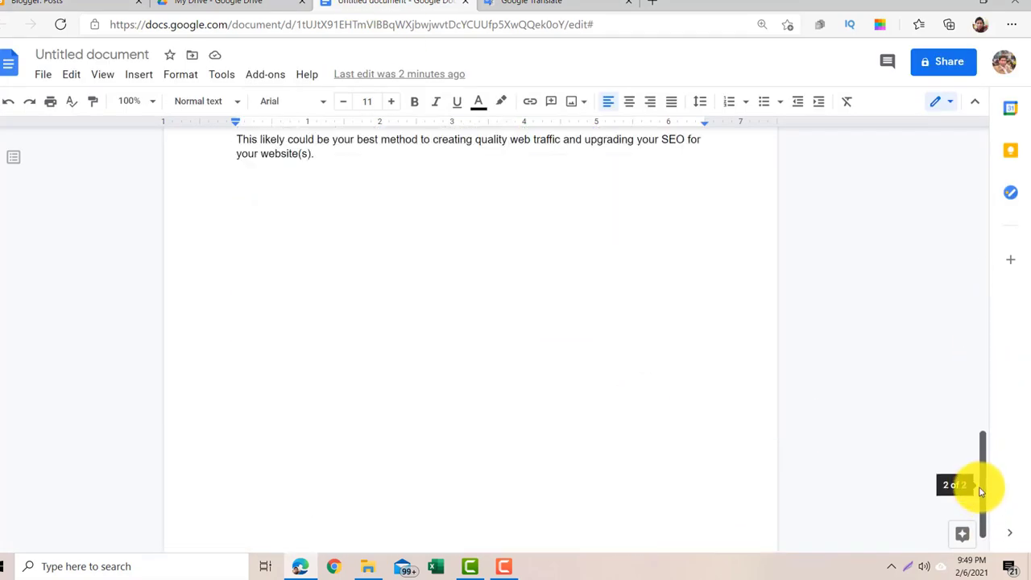
click(384, 299)
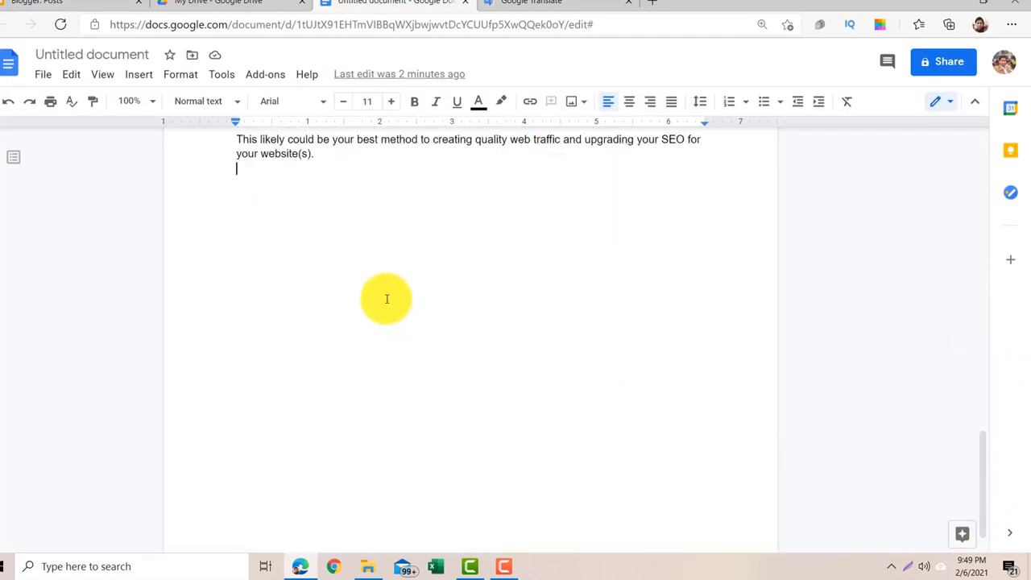
right_click(382, 234)
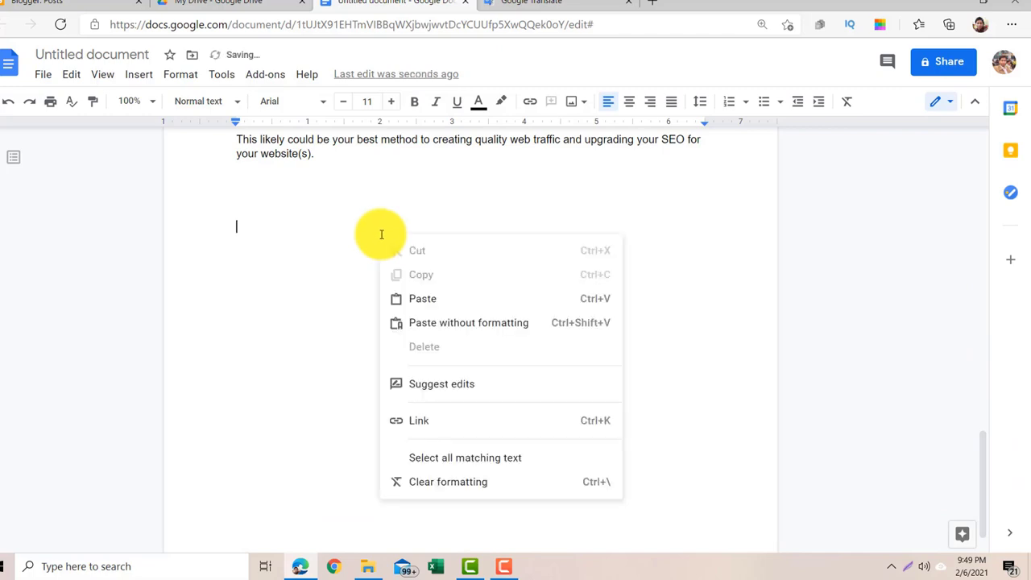
click(411, 301)
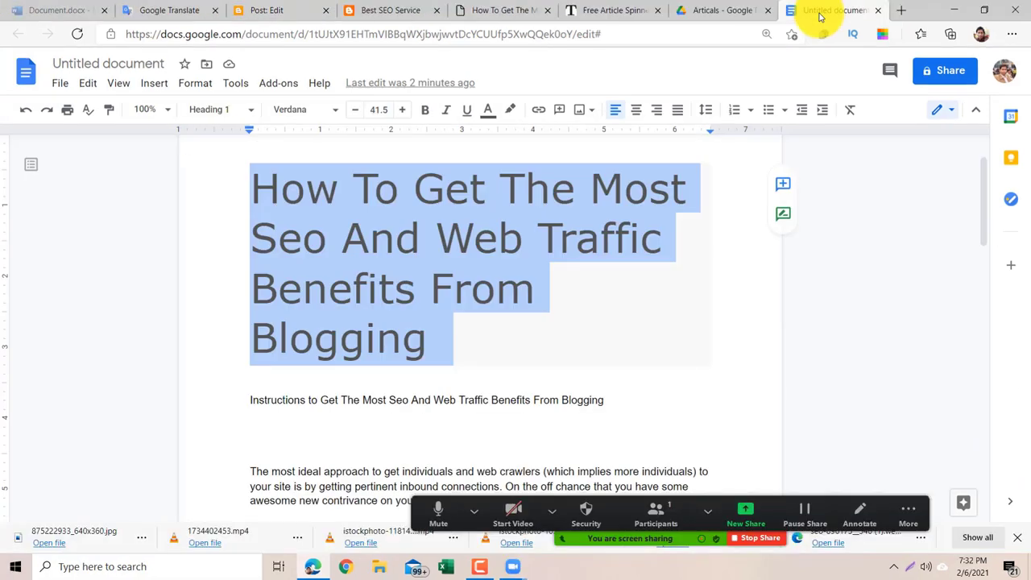
Select the rewritten article from its "Instructions to Get The Most Seo" line onward and switch to the Blogger post editor.
drag(996, 234, 995, 266)
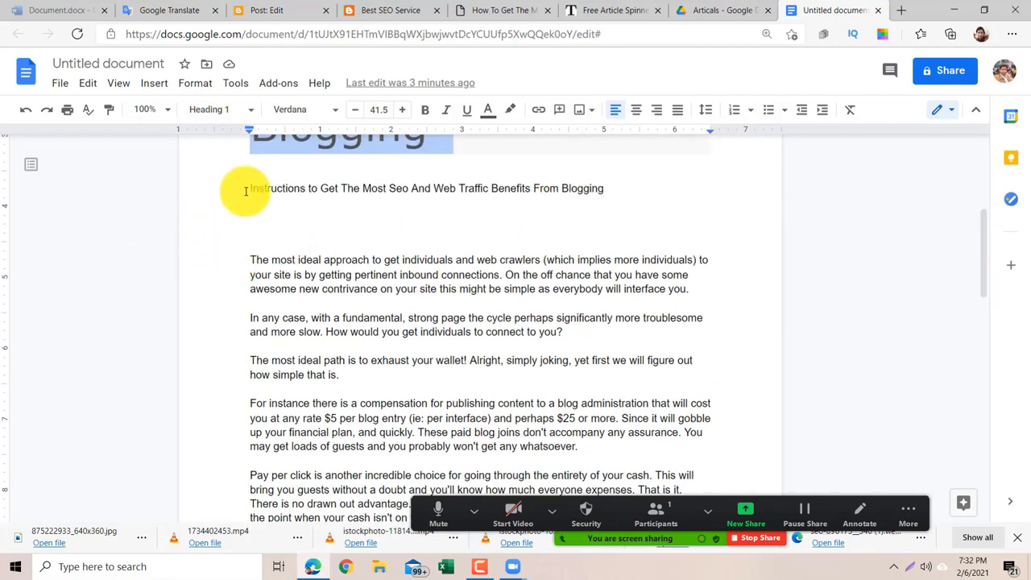
drag(249, 190, 637, 506)
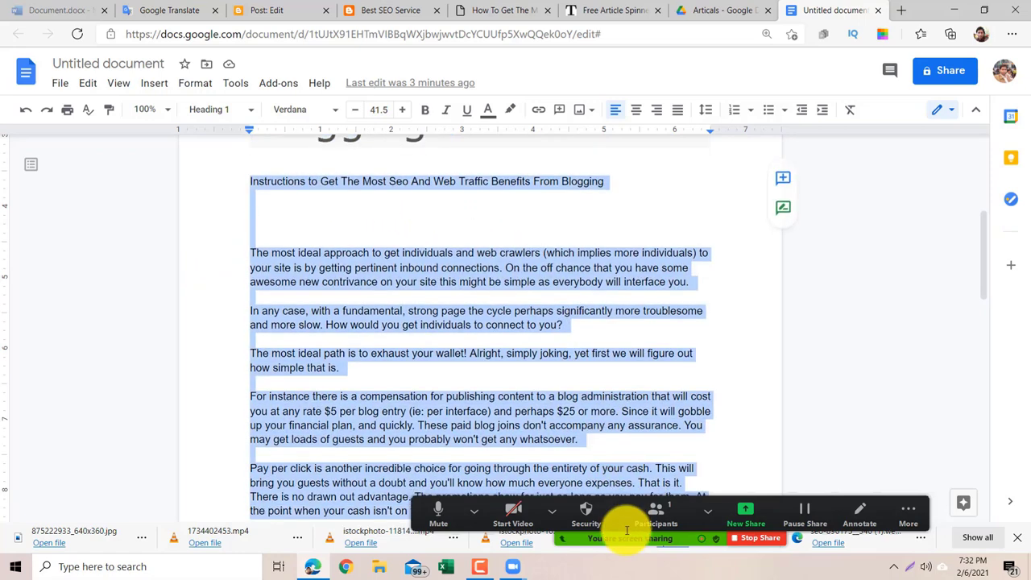
key(ctrl+3)
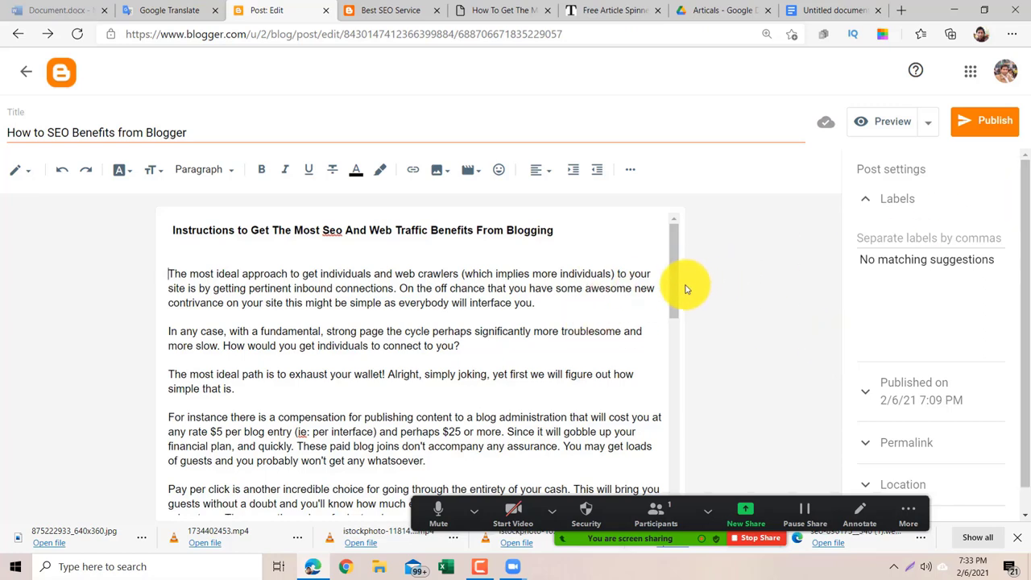
Enlarge the Blogger post editor and look through the article text and the post settings.
drag(670, 277, 672, 290)
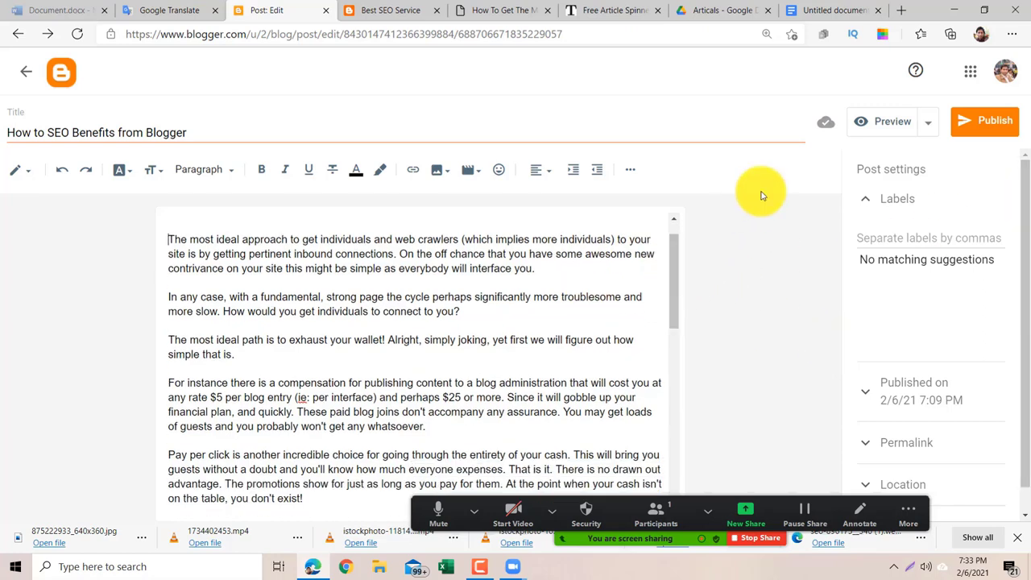
key(ctrl+plus)
key(ctrl+plus)
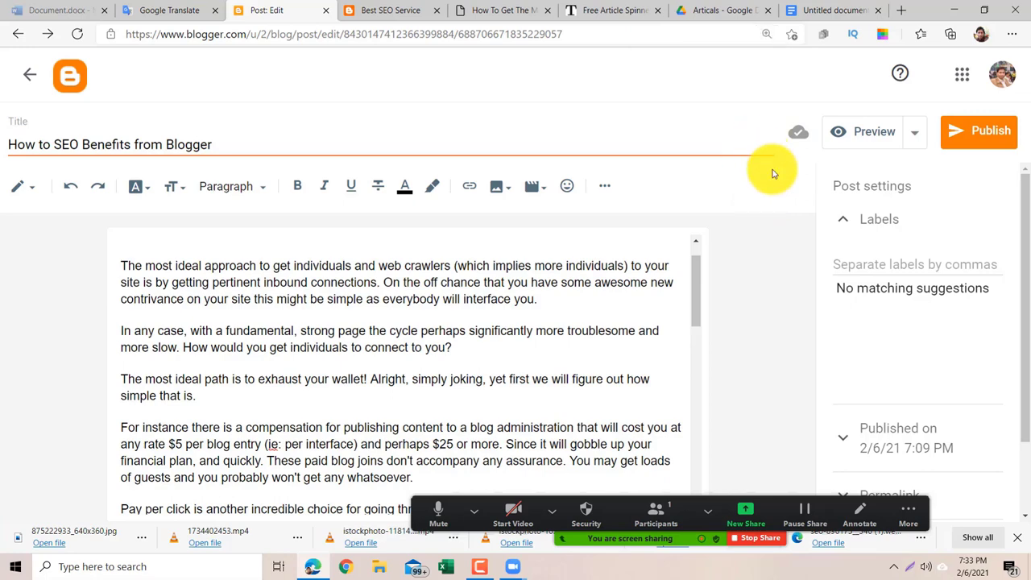
drag(696, 300, 697, 370)
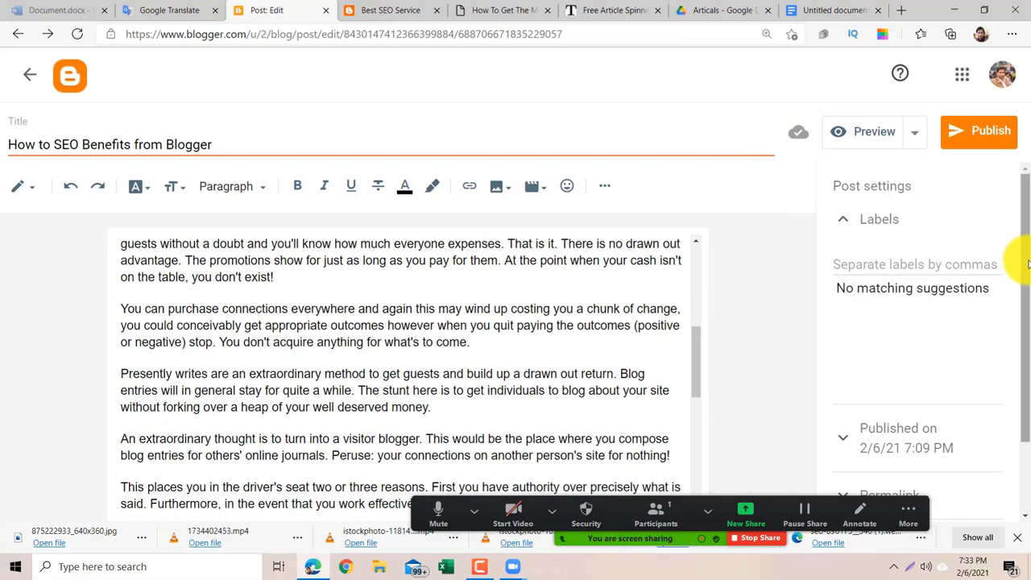
drag(1023, 260, 1023, 363)
Open Google in a new tab and search for "free image sites".
key(ctrl+t)
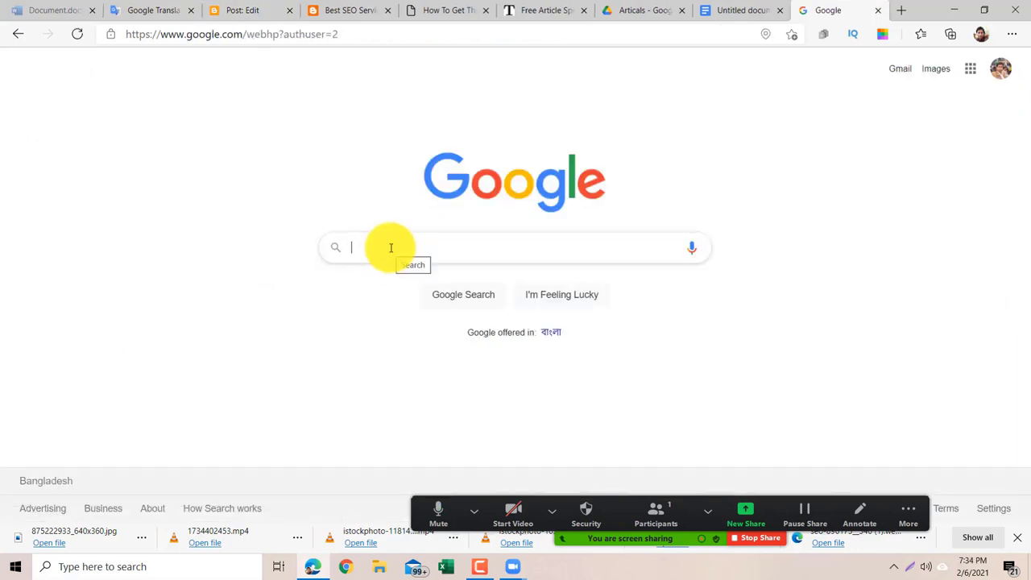
click(391, 247)
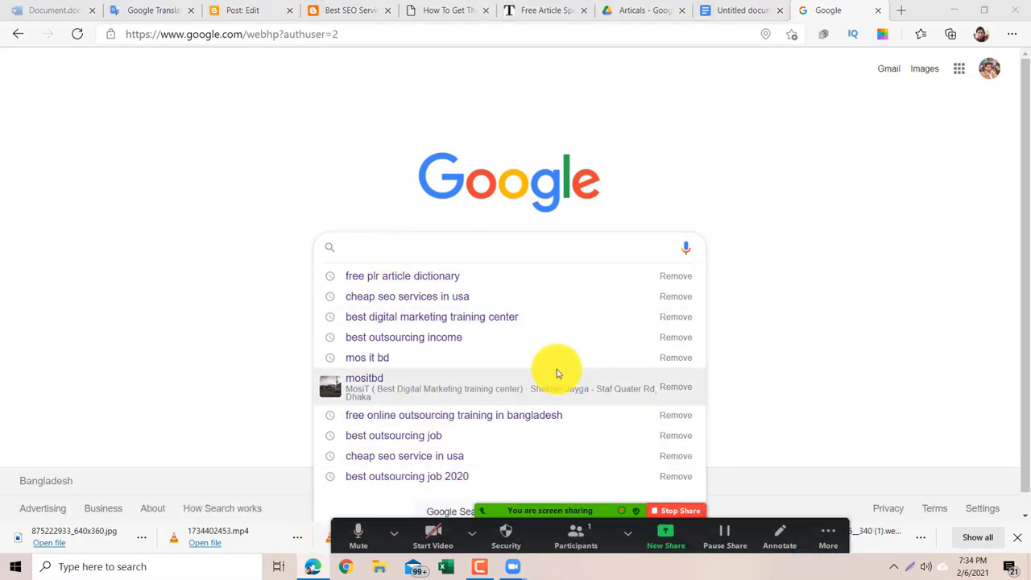
click(404, 247)
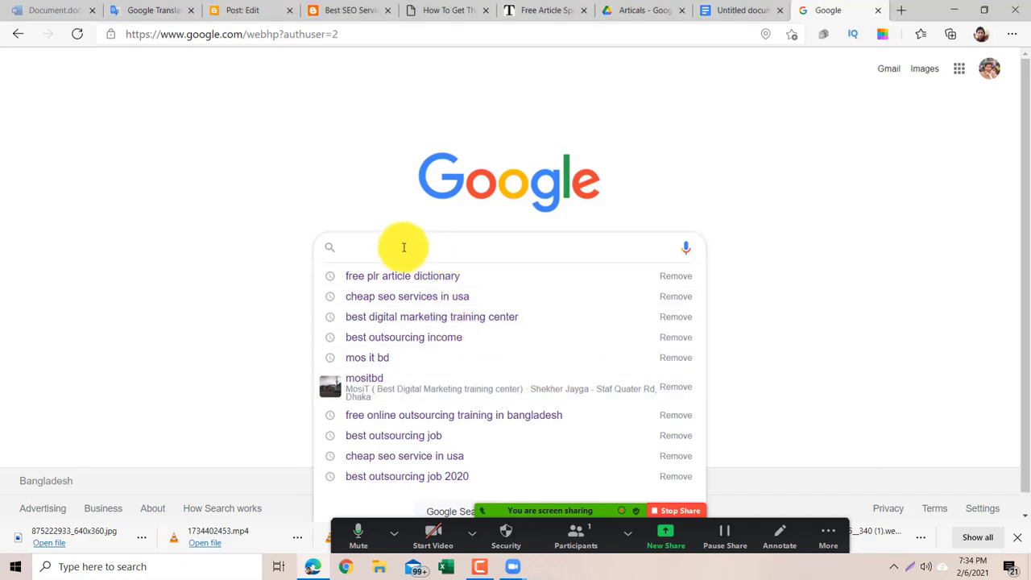
text(free)
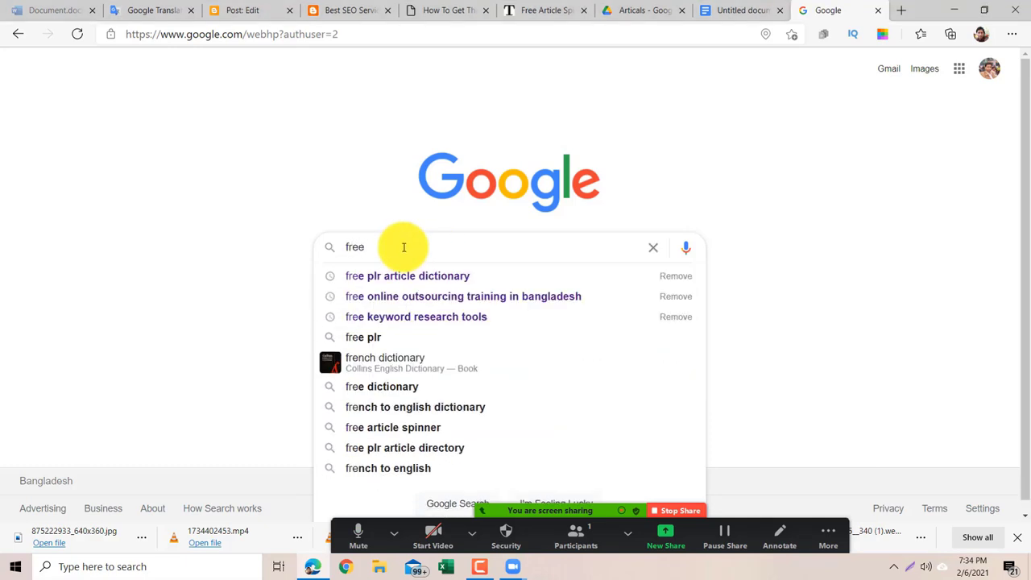
text( f)
key(BackSpace)
text(im)
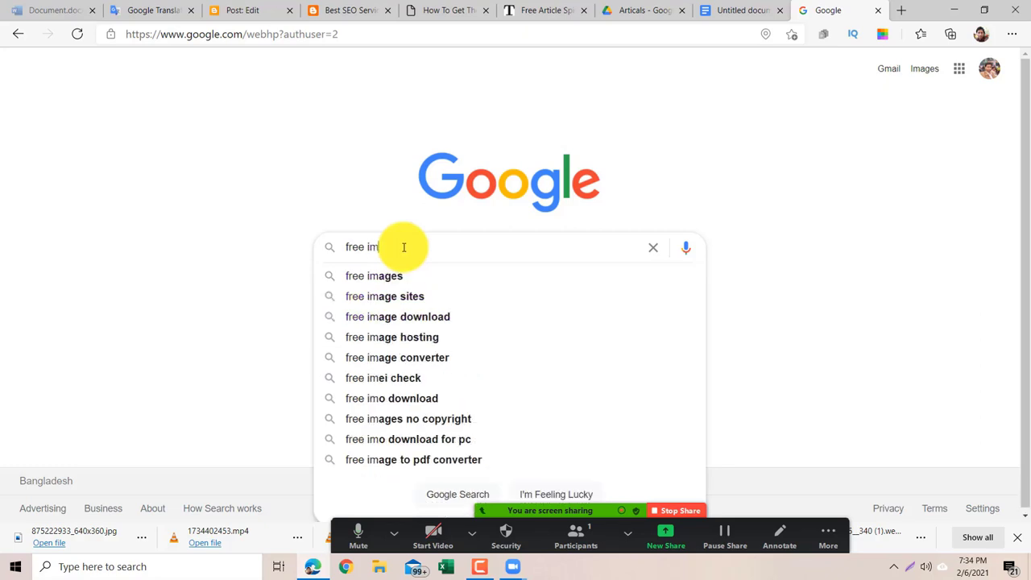
click(431, 301)
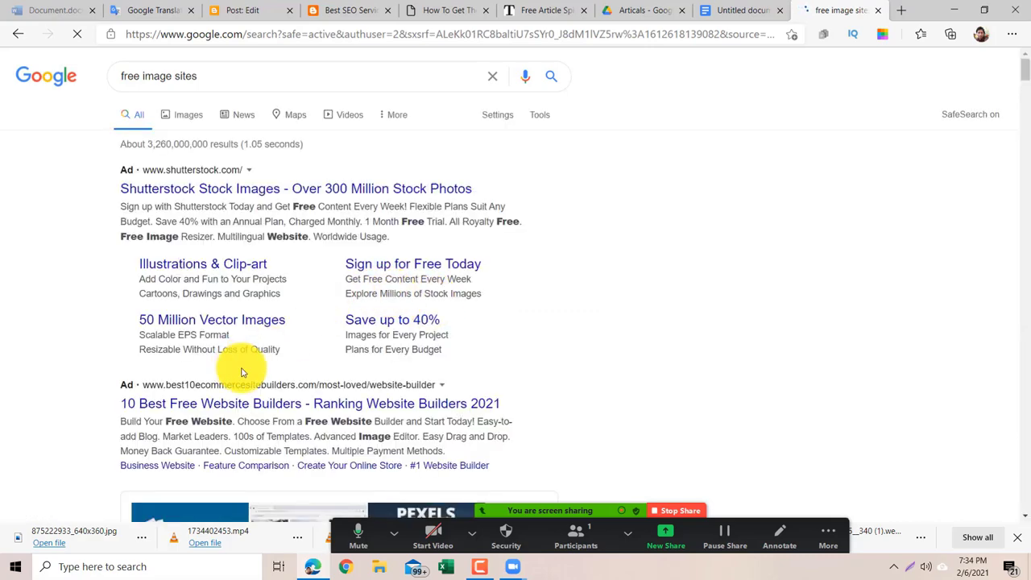
Open the Pexels free stock photos site from the search results and look over its home page.
drag(1027, 78, 1027, 113)
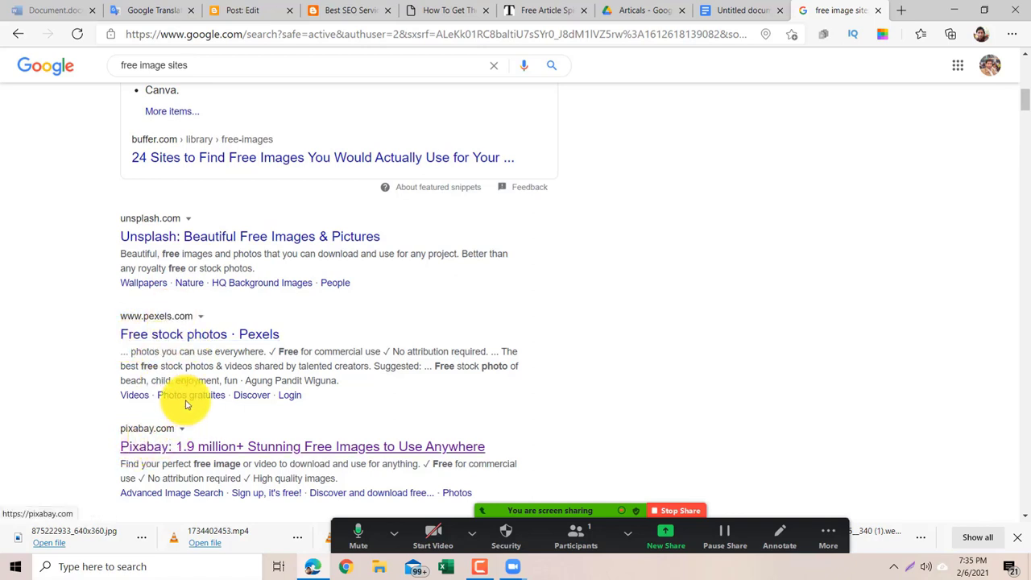
click(211, 343)
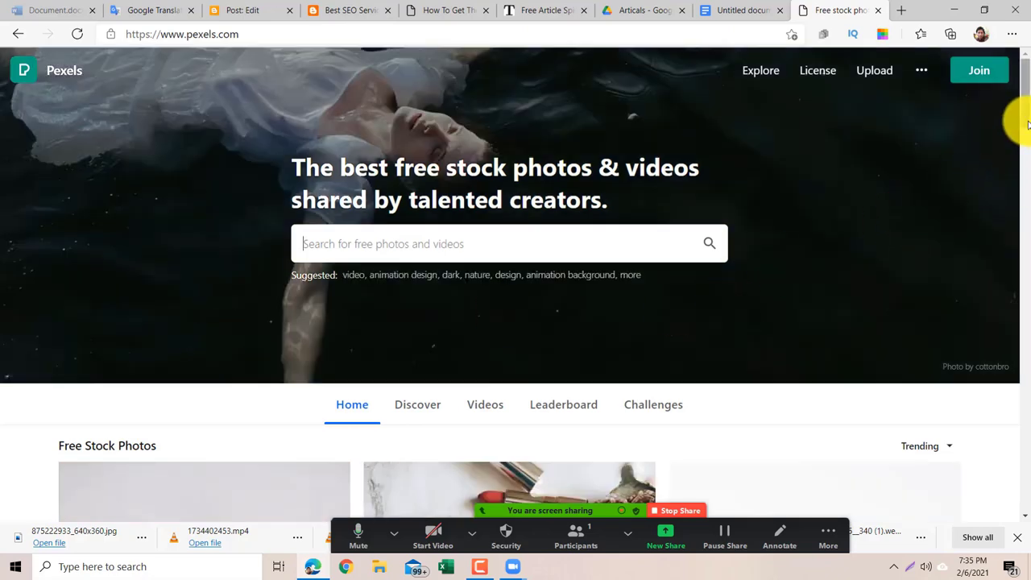
scroll(1025, 163, down, 1)
scroll(1025, 169, down, 5)
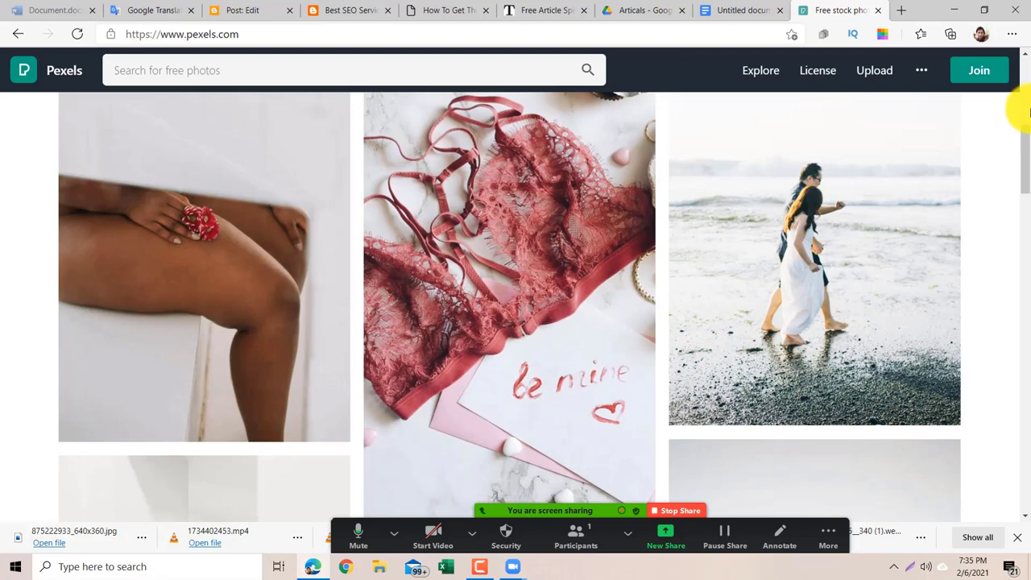
scroll(1020, 104, up, 5)
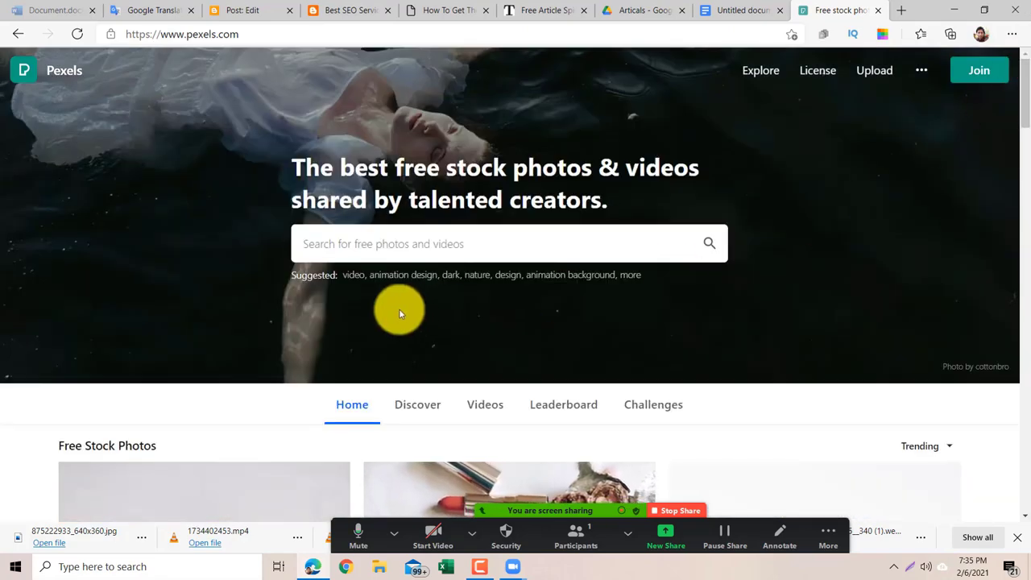
Search Pexels for technology photos and look through the resulting images.
click(421, 242)
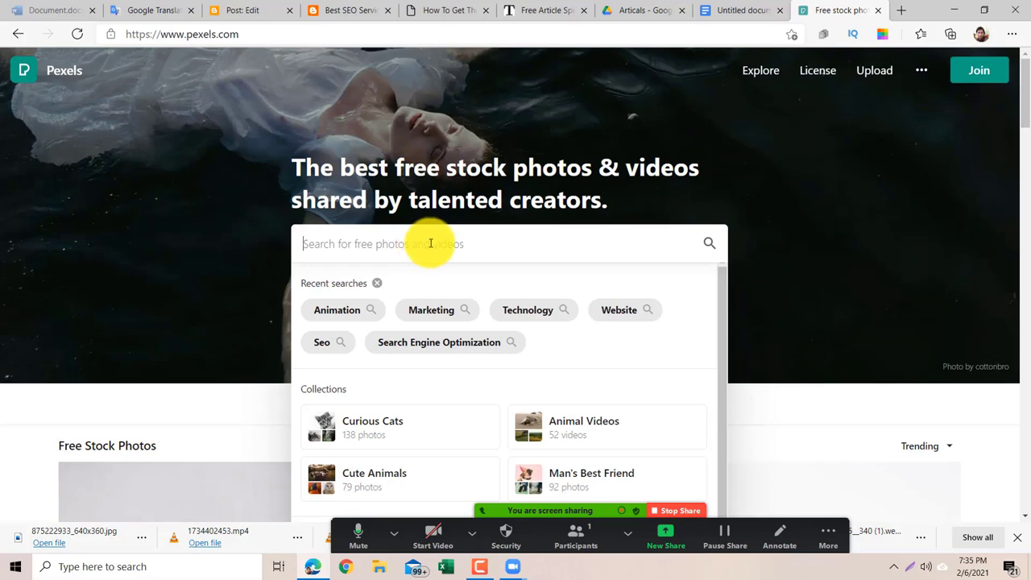
click(518, 314)
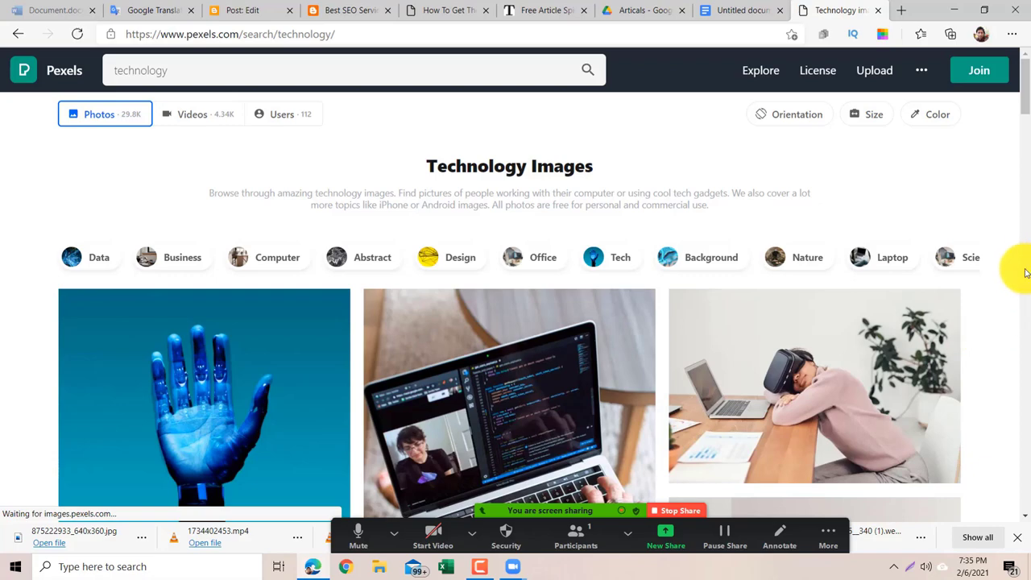
scroll(1029, 159, down, 5)
scroll(1029, 160, down, 1)
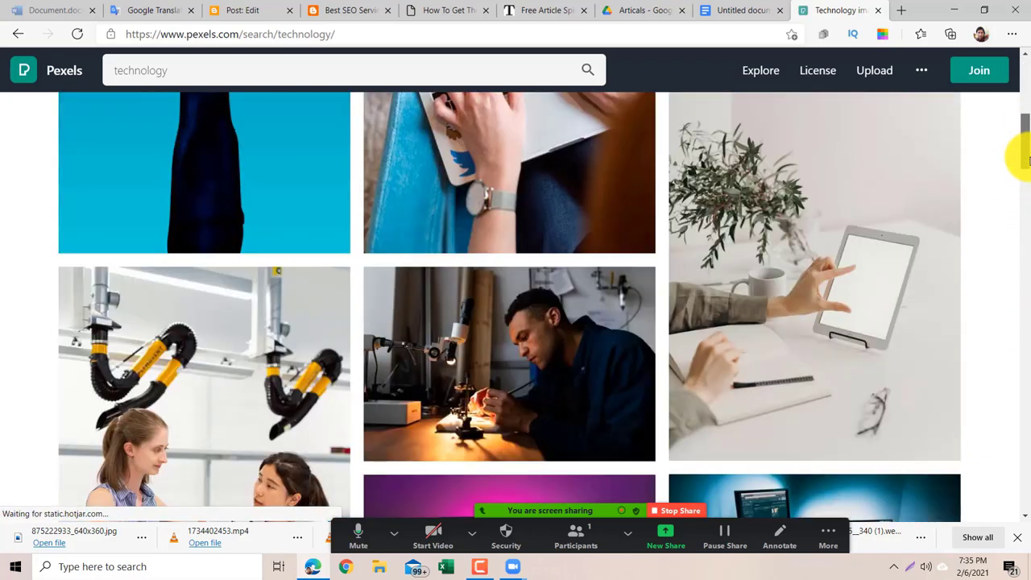
scroll(1028, 208, down, 5)
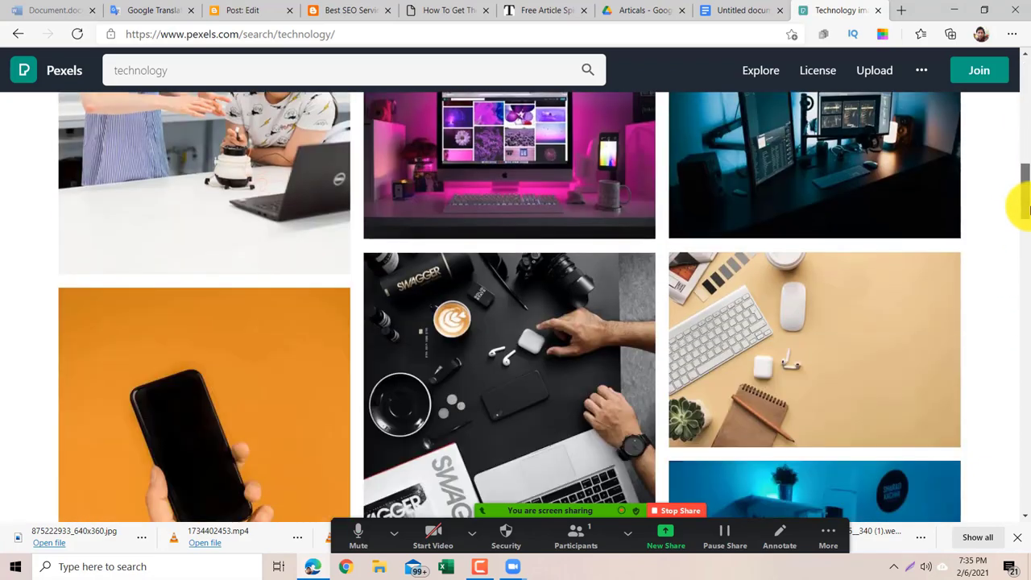
drag(1023, 193, 1013, 33)
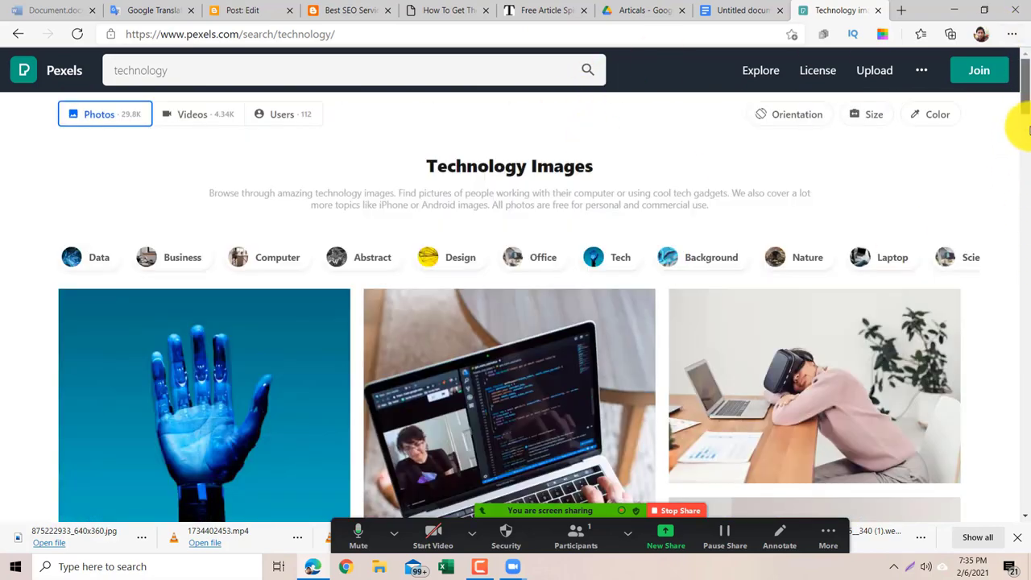
Save the photo of the iMac on a purple-lit desk as the JPEG pexels-photo-1779487 in the Free Image > SEO folder.
drag(1024, 73, 1028, 197)
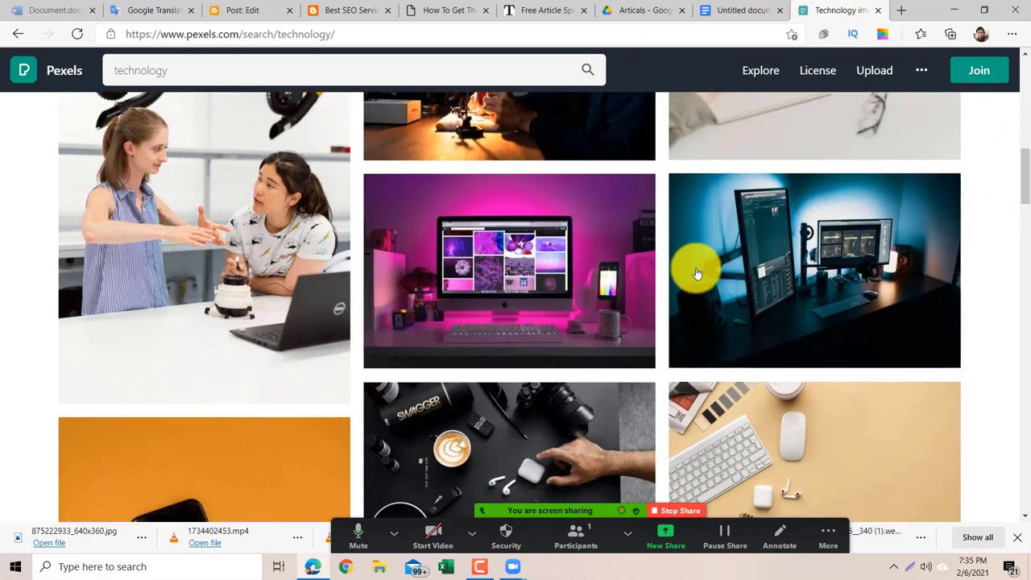
right_click(505, 275)
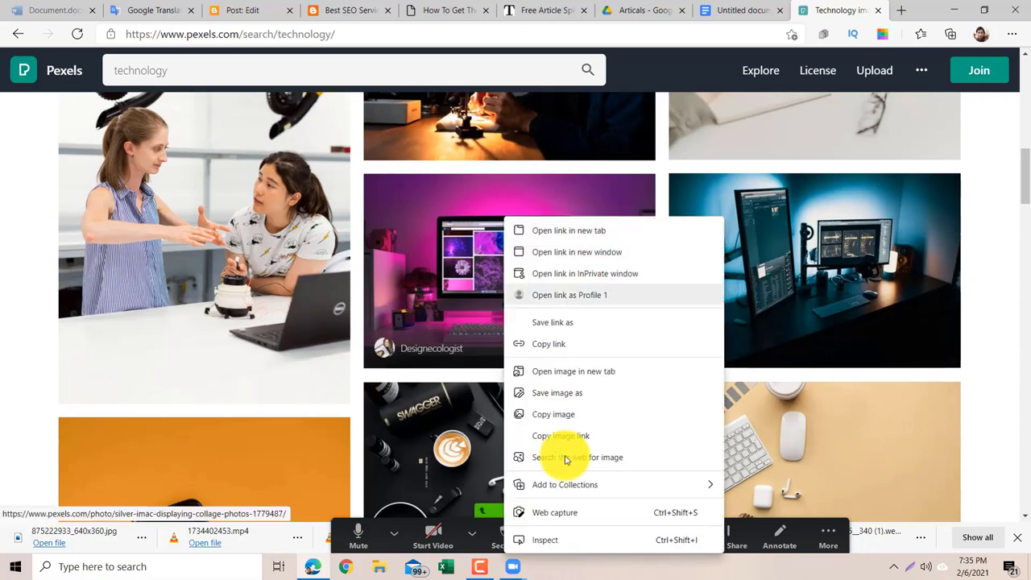
click(580, 393)
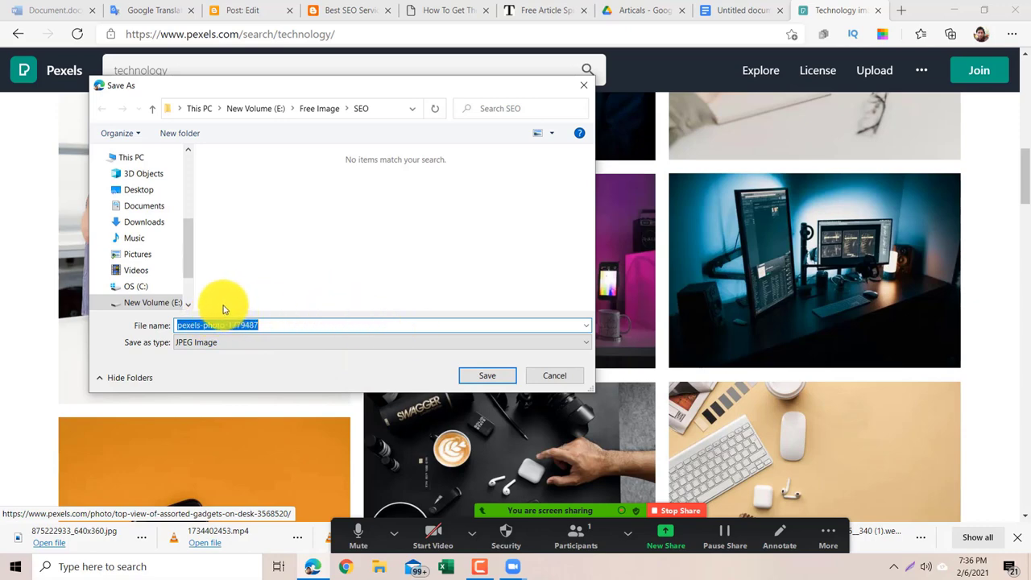
click(495, 378)
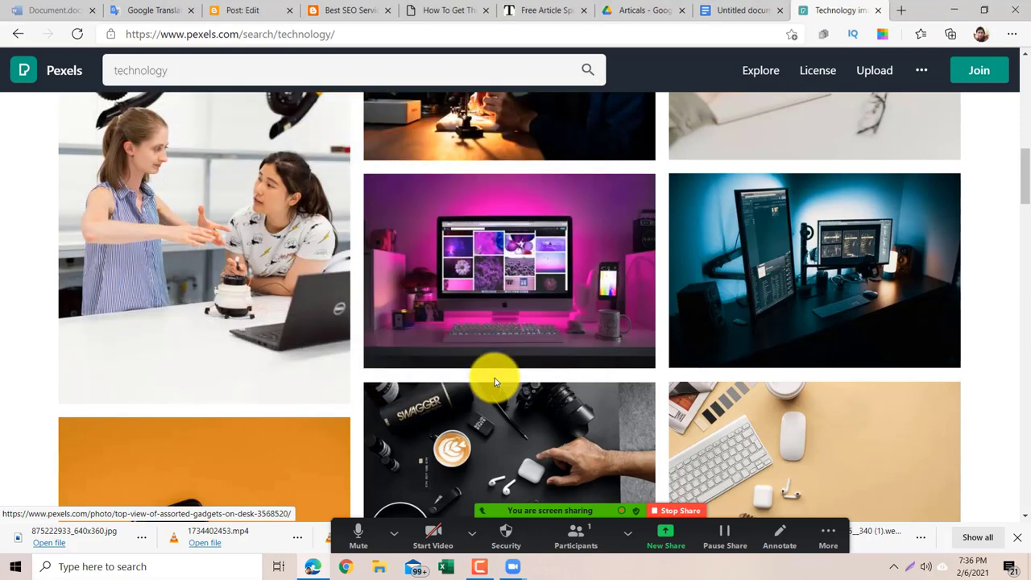
Save the dark blue-lit dual-monitor desk photo as the JPEG pexels-photo-1714208 in the SEO folder under Free Image on New Volume (E:).
right_click(830, 292)
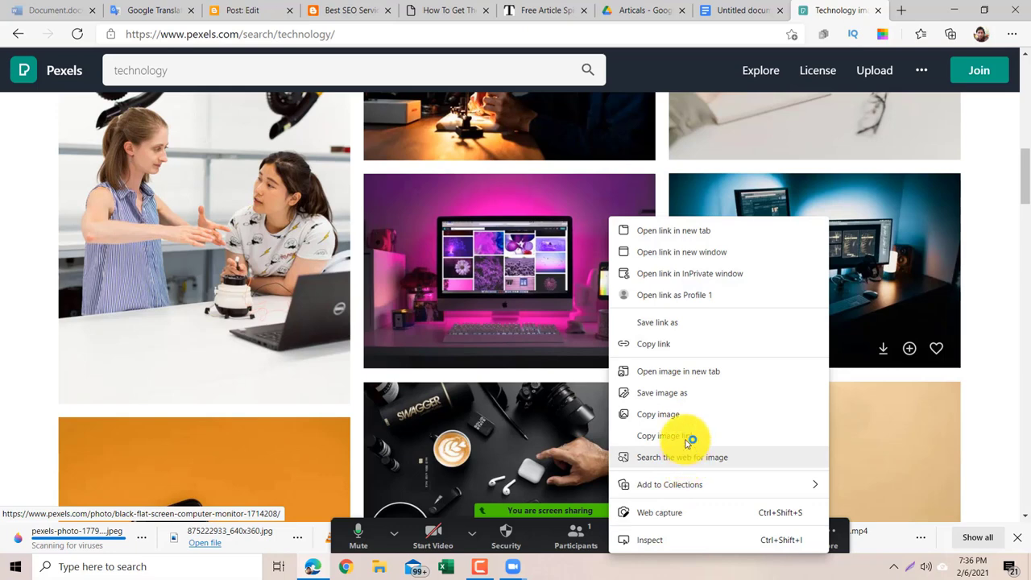
click(699, 397)
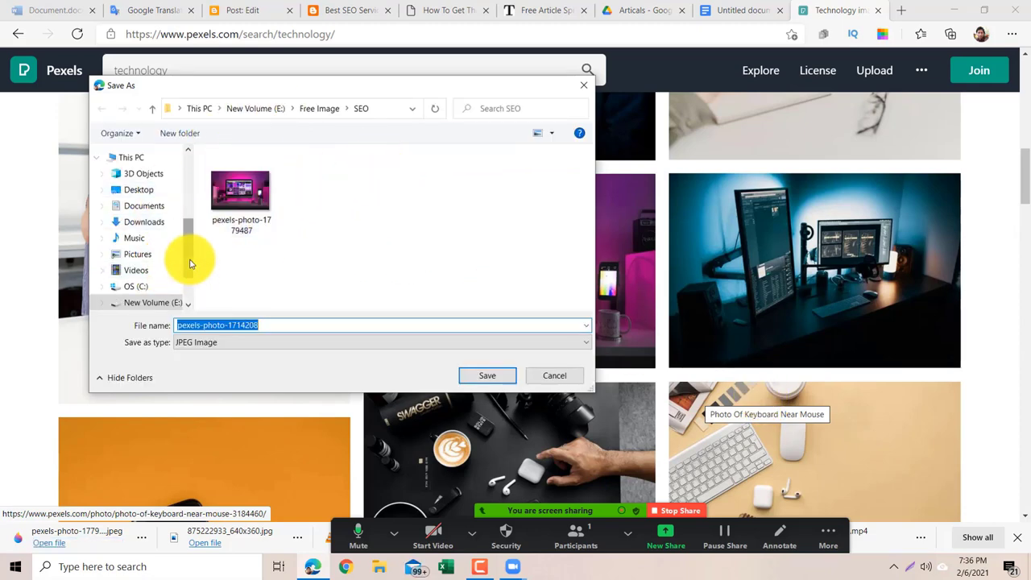
drag(191, 263, 186, 294)
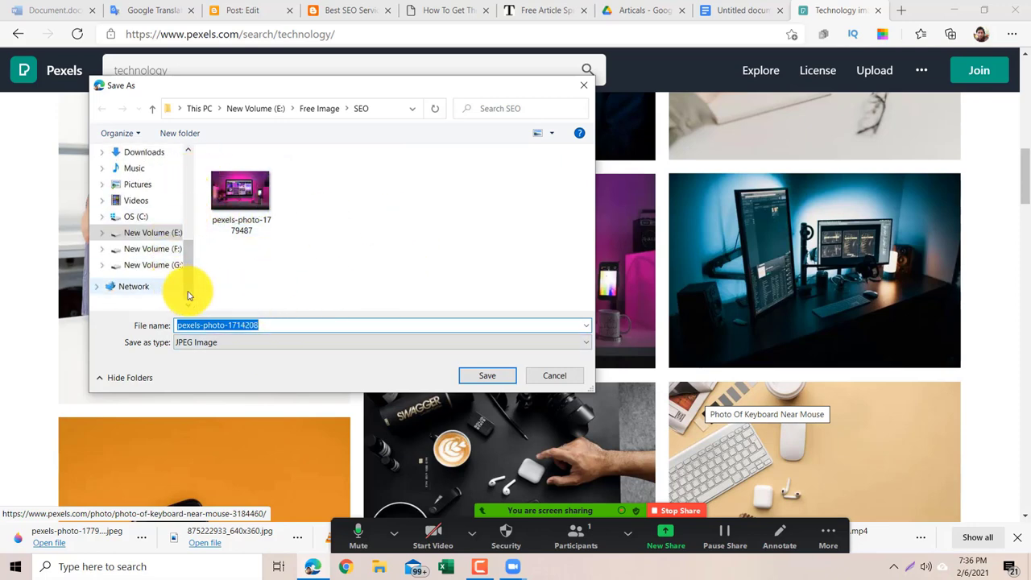
click(486, 381)
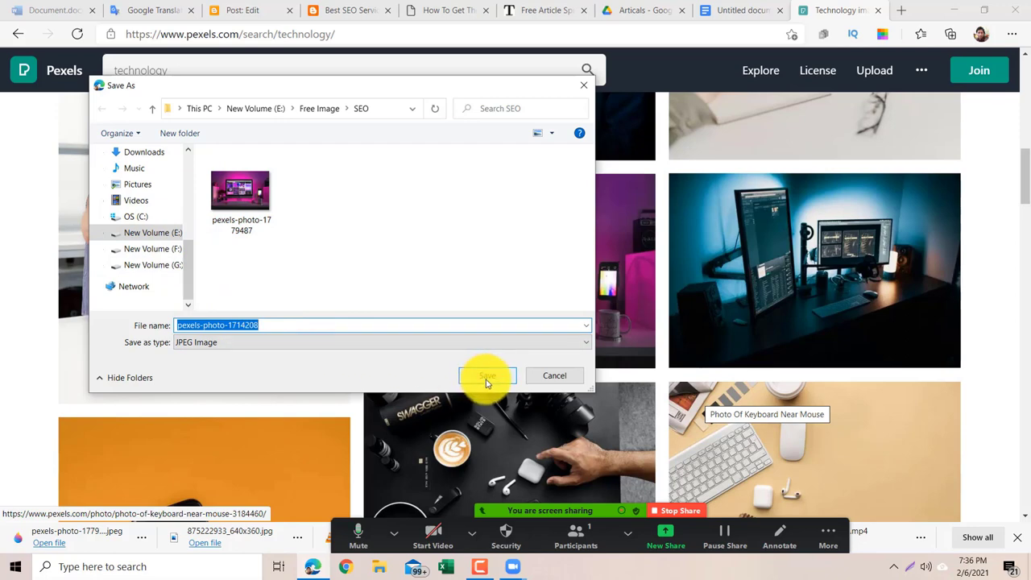
click(153, 233)
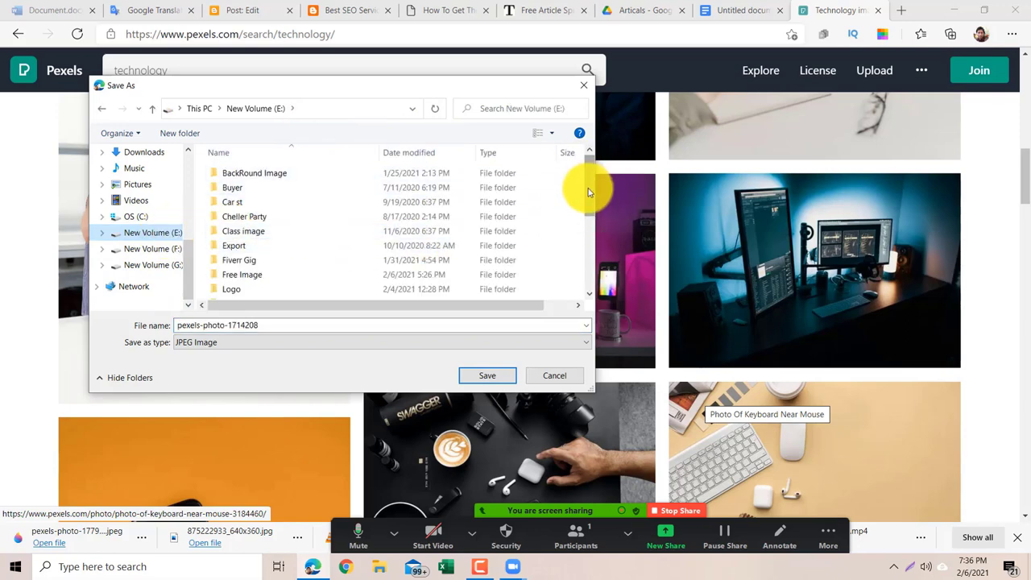
mouse_move(588, 192)
mouse_down()
mouse_move(588, 273)
mouse_move(588, 185)
mouse_up()
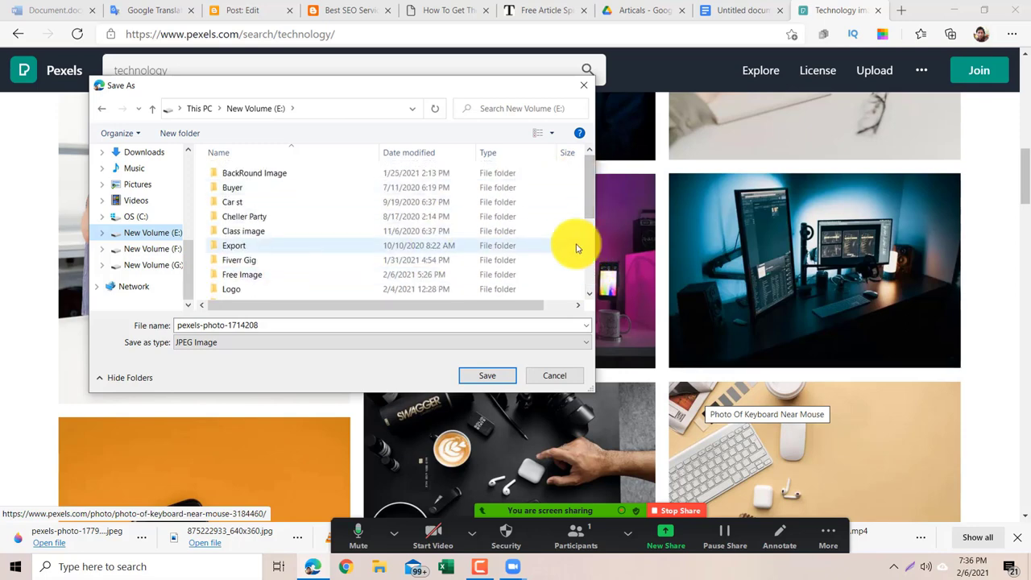
double_click(259, 276)
double_click(254, 175)
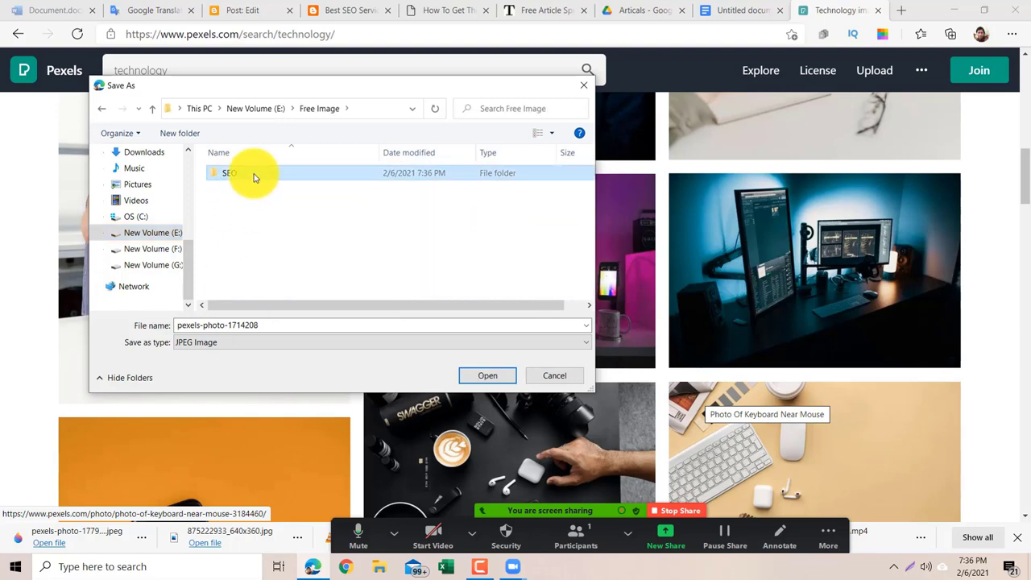
click(488, 379)
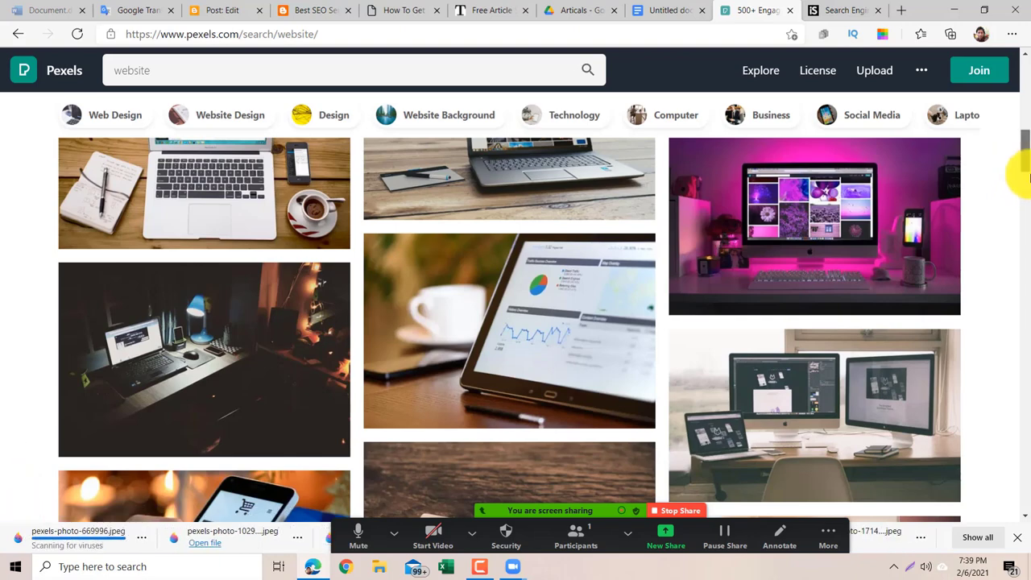
Browse the Pexels website photos and save the one of a desk with a monitor, blue lamp and teddy bear.
drag(1028, 178, 1029, 260)
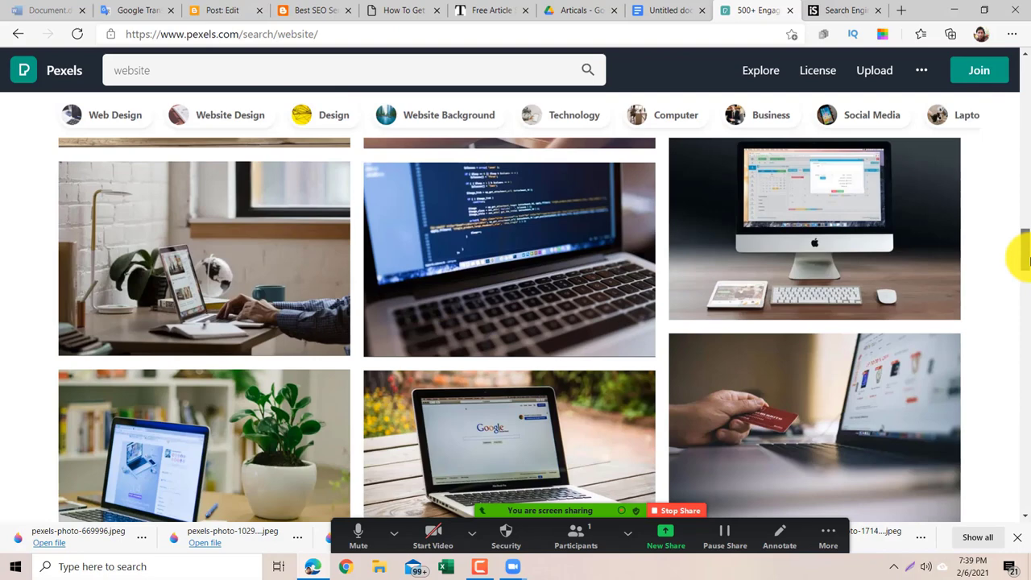
drag(1028, 259, 1028, 318)
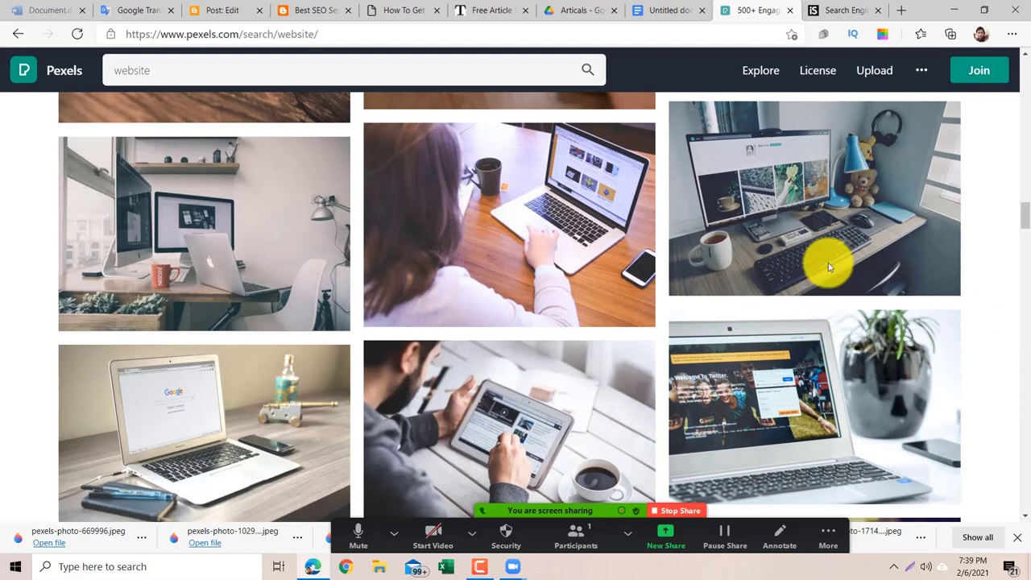
right_click(804, 208)
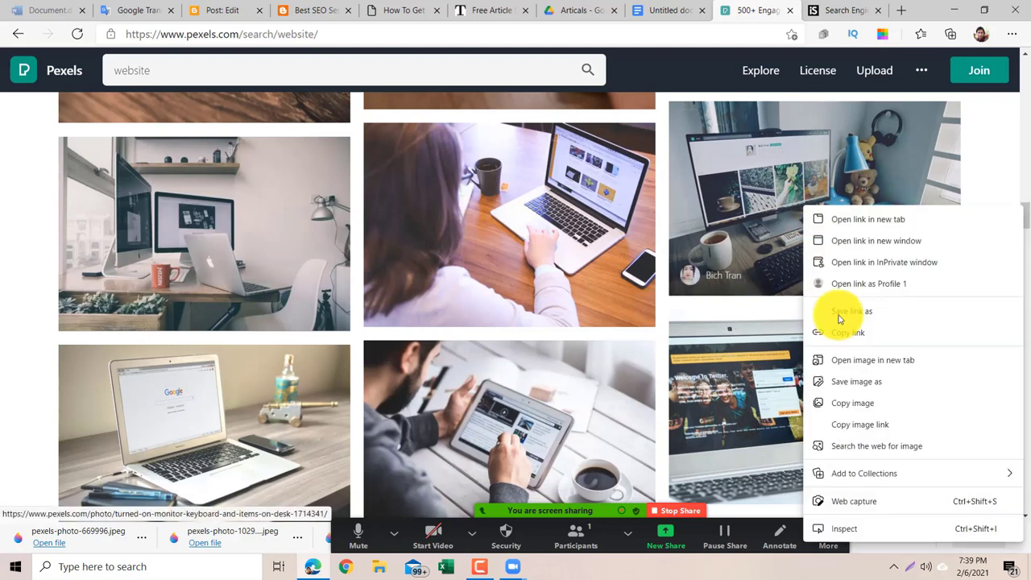
click(994, 156)
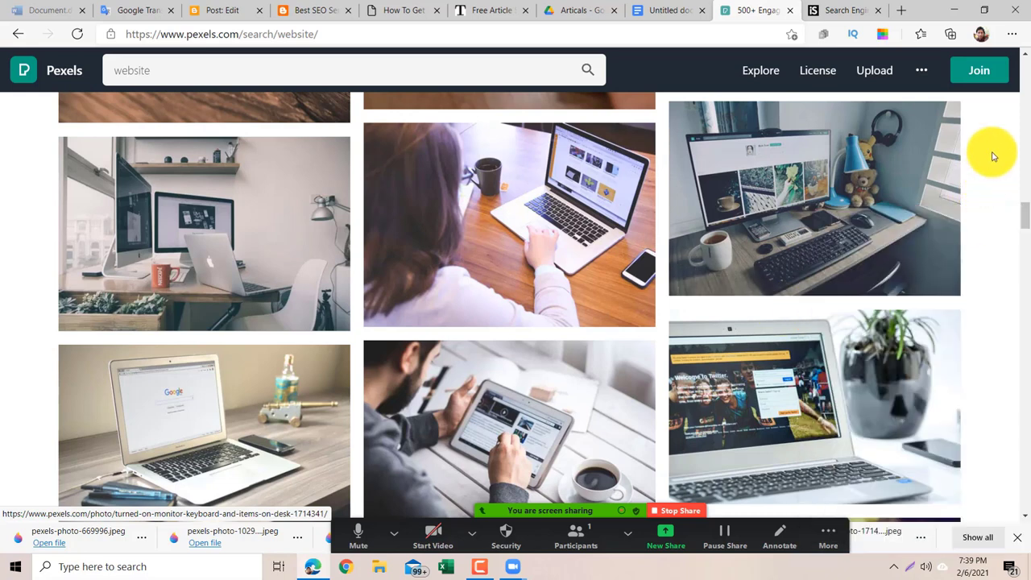
right_click(830, 173)
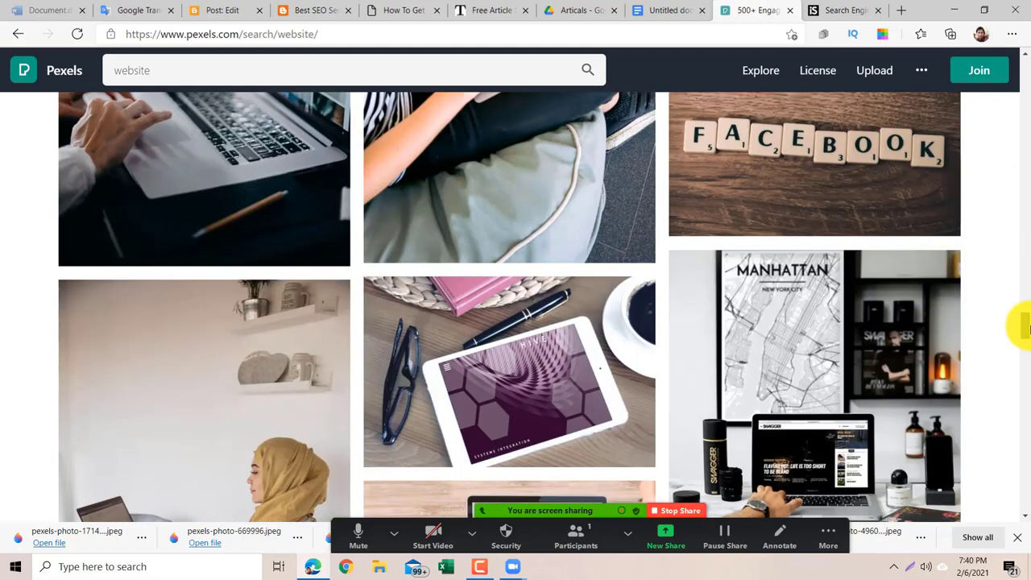
Leave the Pexels website photos and switch to the Blogger editor with the post "How to SEO Benefits from Blogger".
drag(1027, 326, 999, 35)
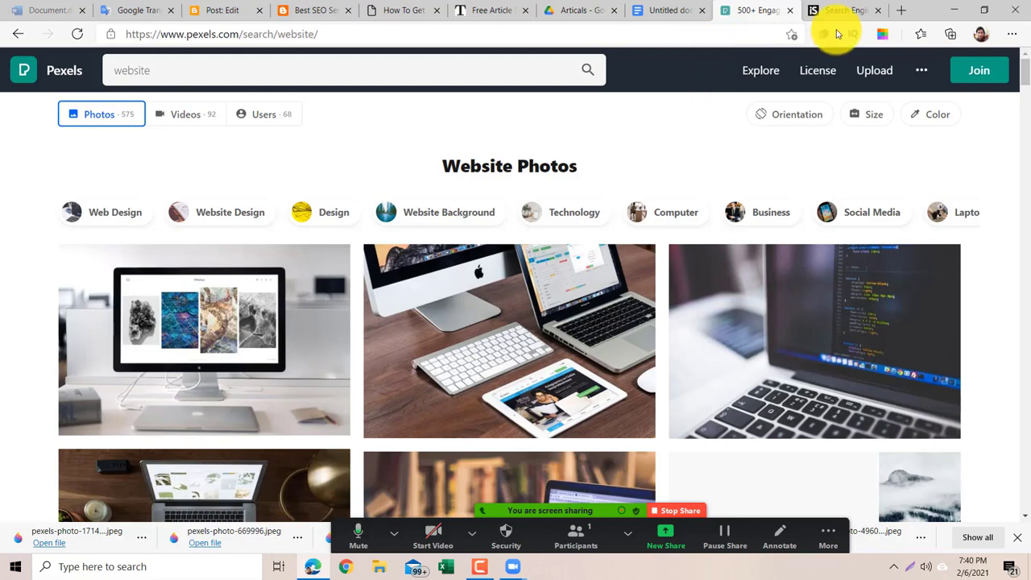
click(297, 11)
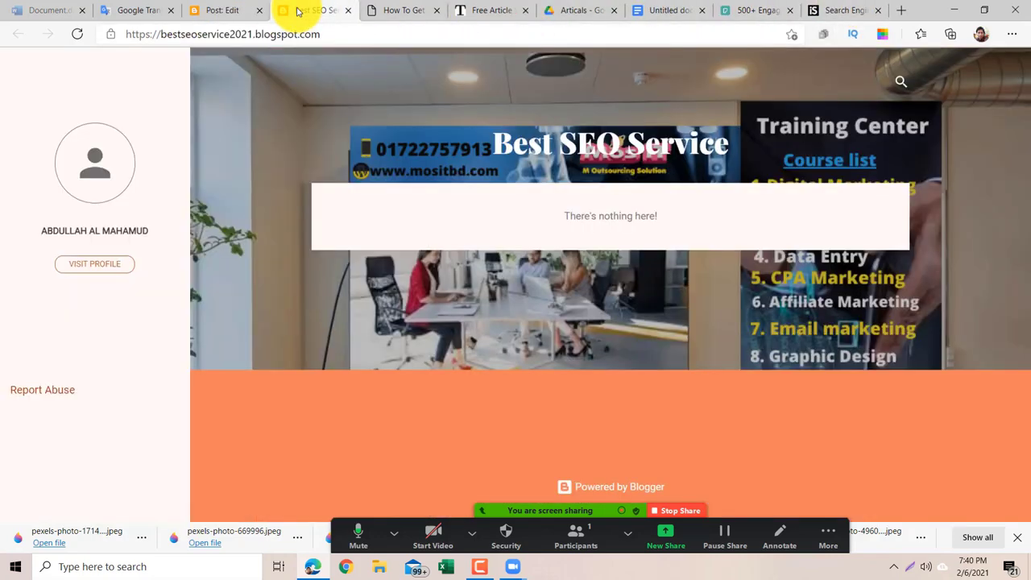
click(205, 11)
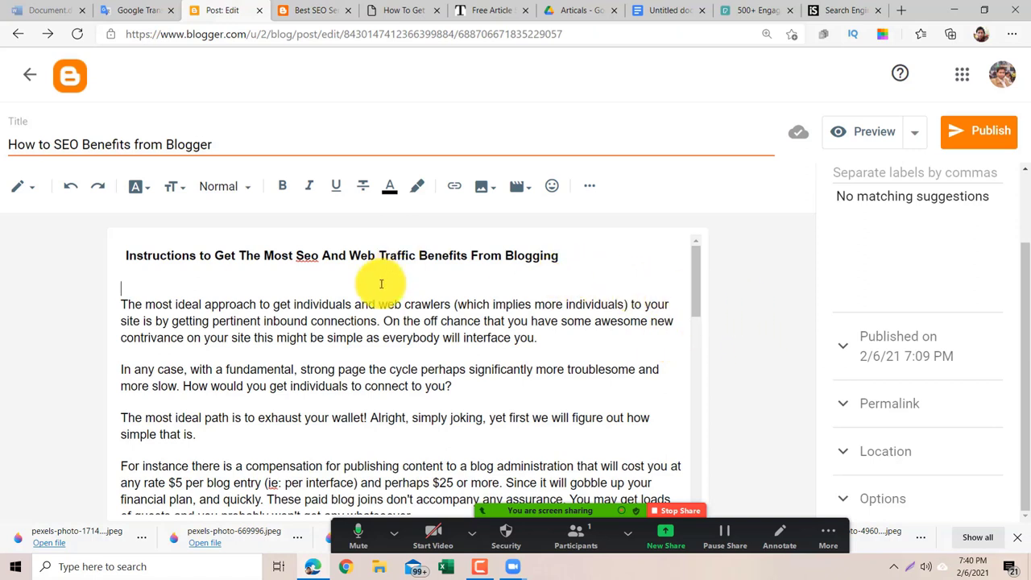
Start adding an image from the computer below the post heading and open the Free Image > SEO folder on New Volume (E:).
click(483, 188)
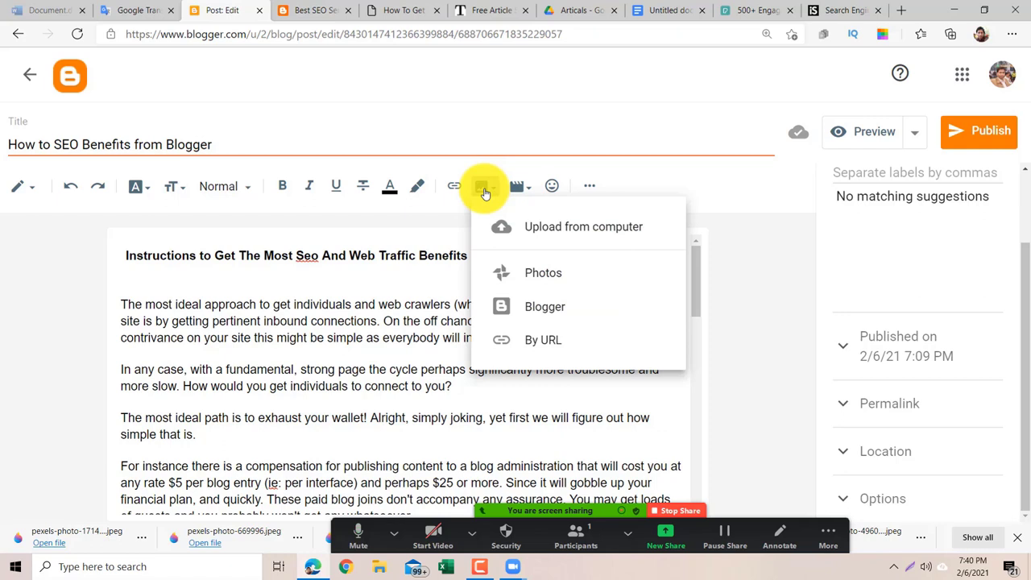
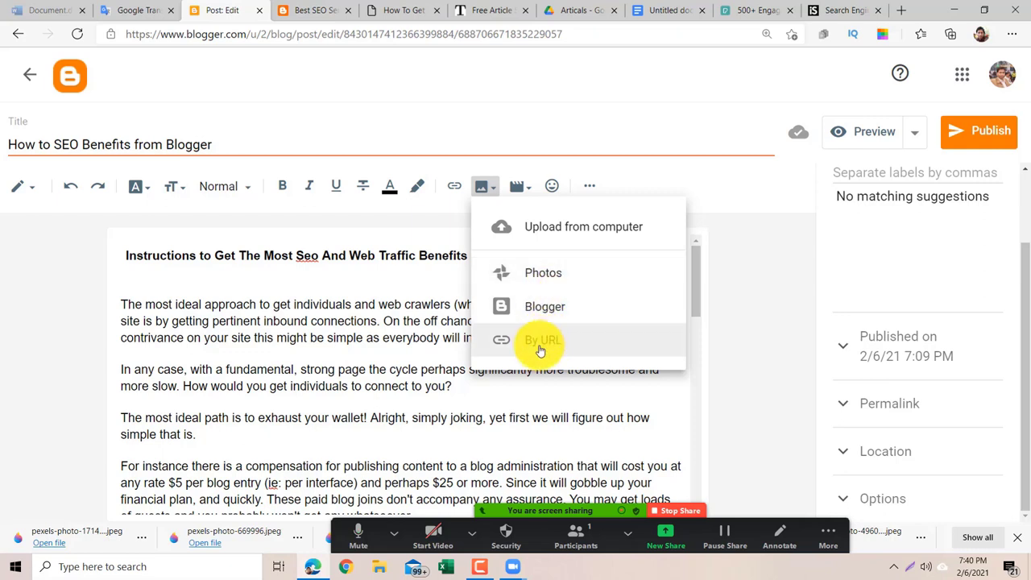
click(579, 231)
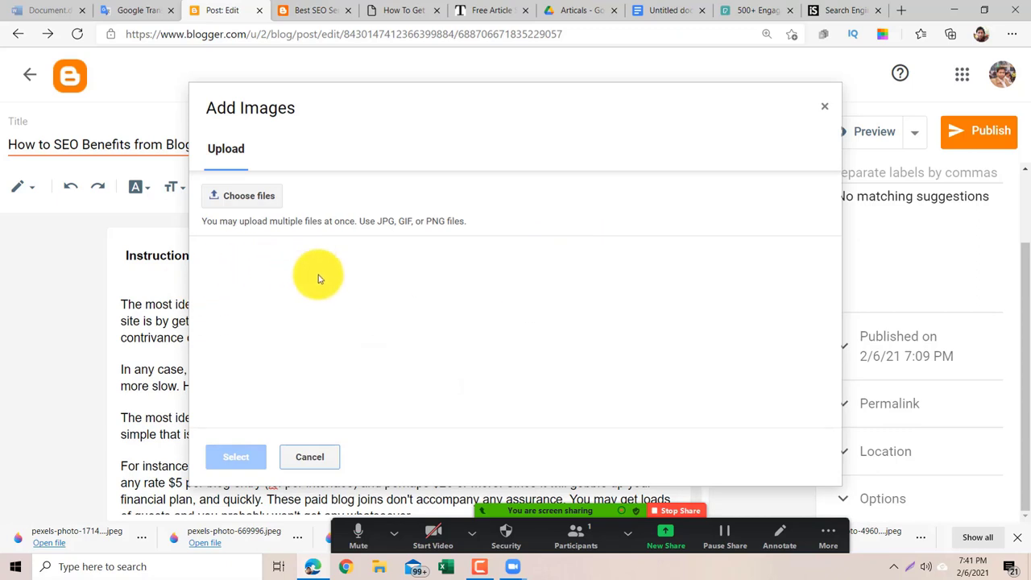
click(247, 197)
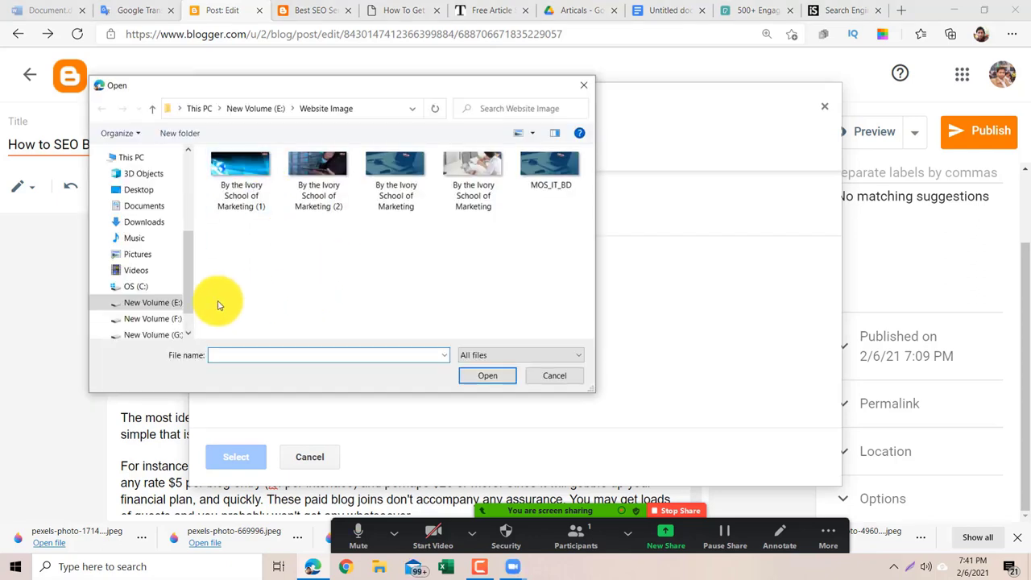
click(169, 309)
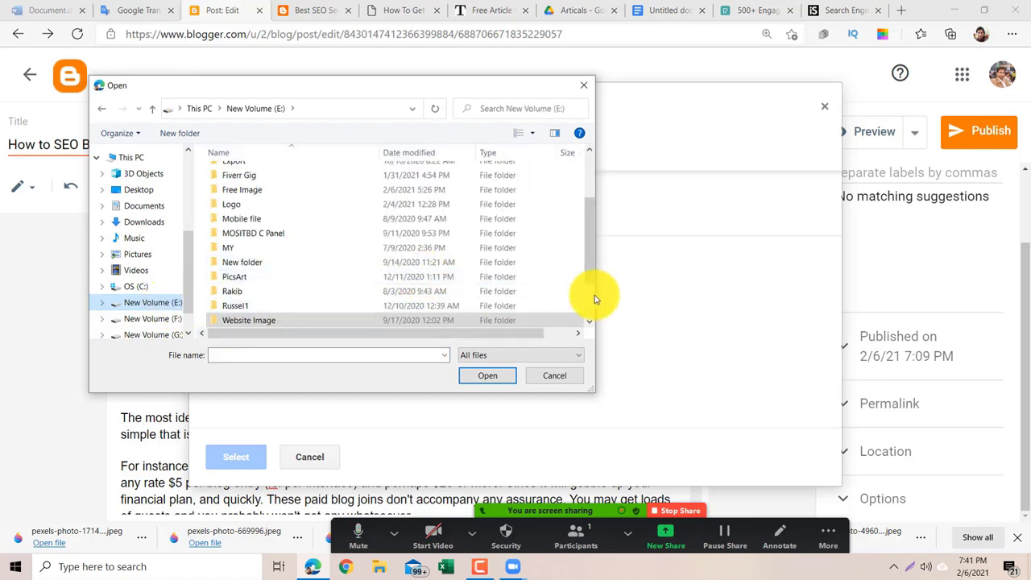
drag(589, 272, 592, 214)
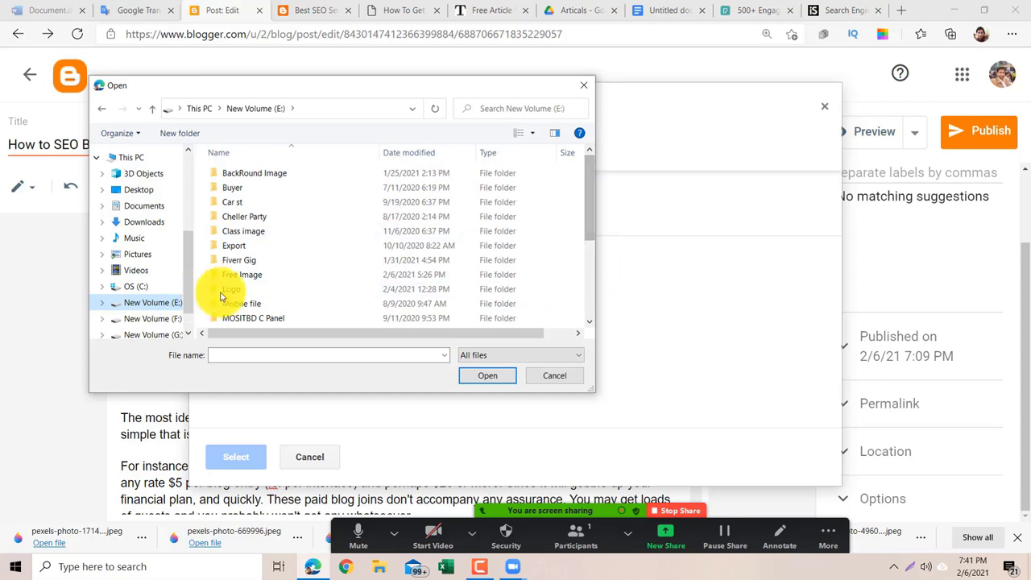
double_click(271, 277)
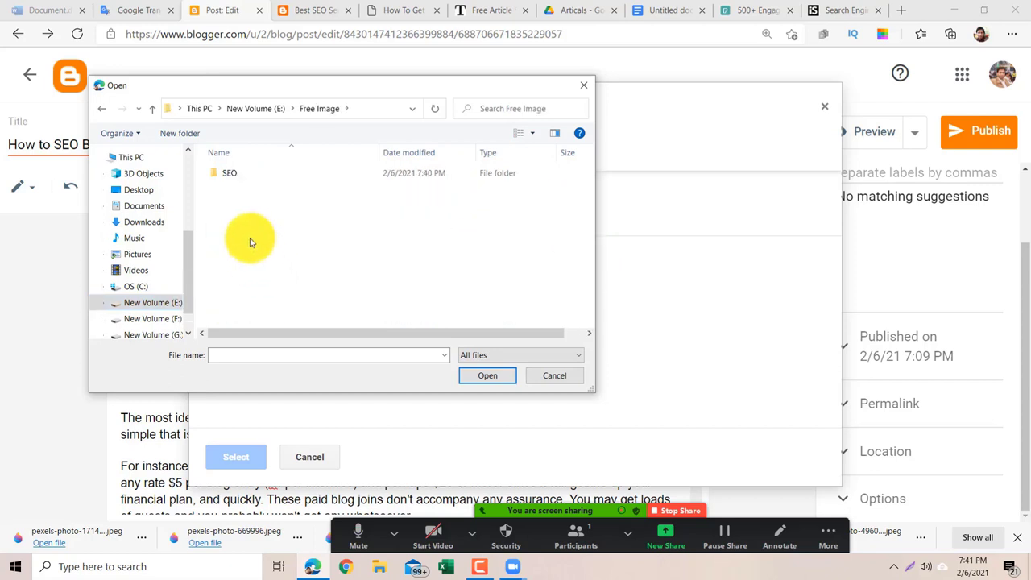
click(240, 175)
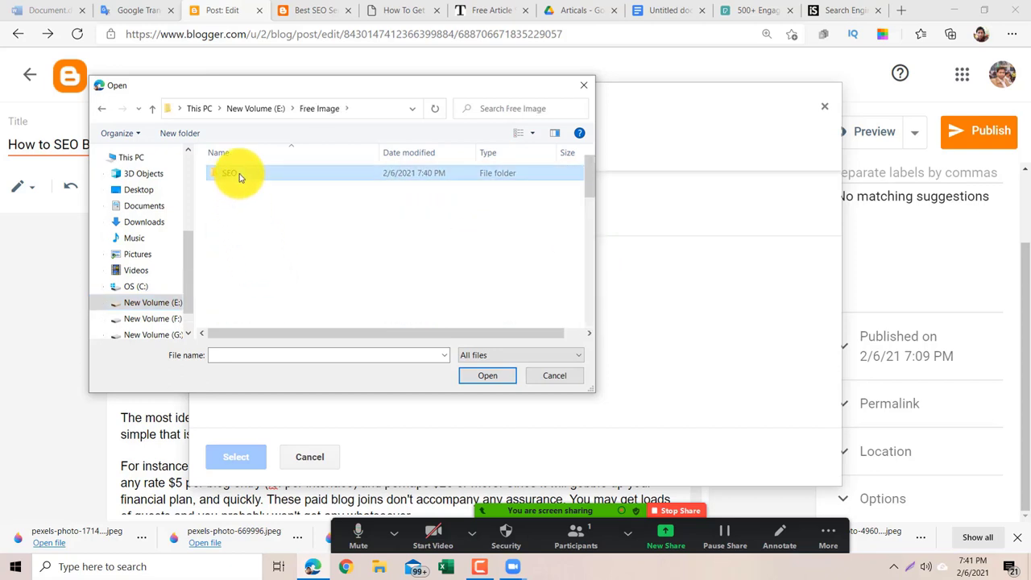
double_click(239, 175)
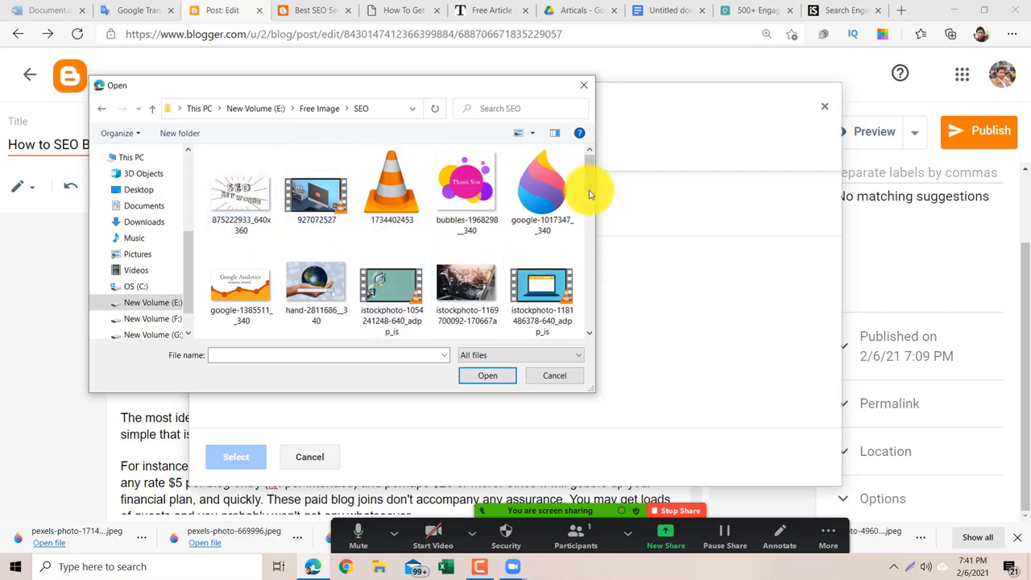
Upload the image seo=3 from the SEO folder and insert it below the post heading.
scroll(589, 194, down, 2)
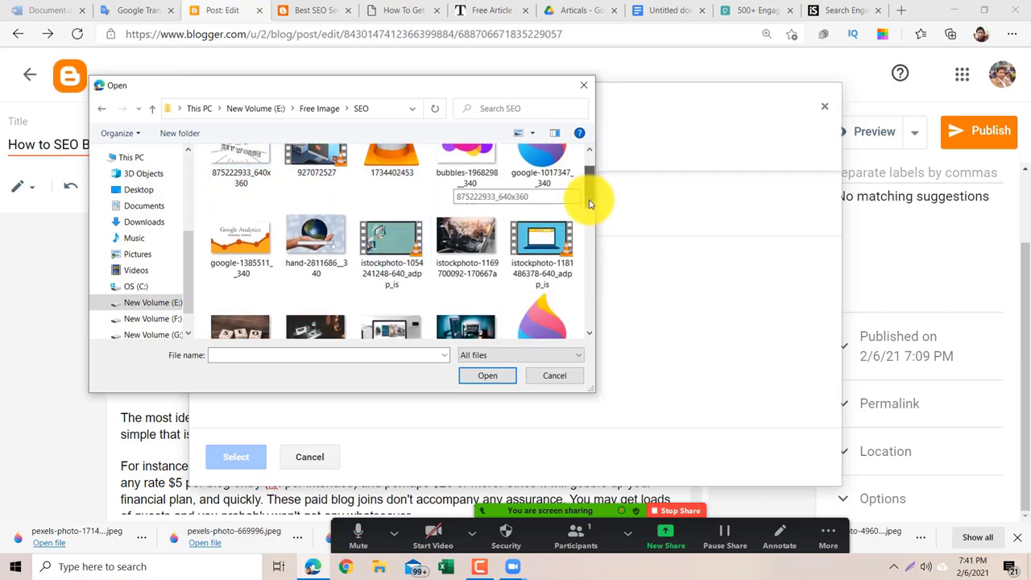
scroll(589, 203, down, 6)
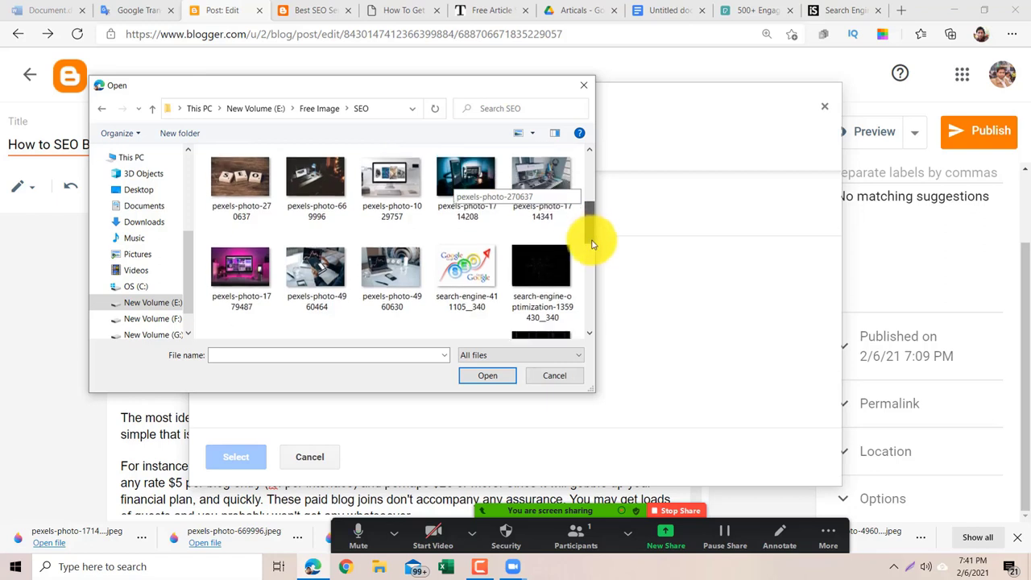
scroll(594, 250, down, 5)
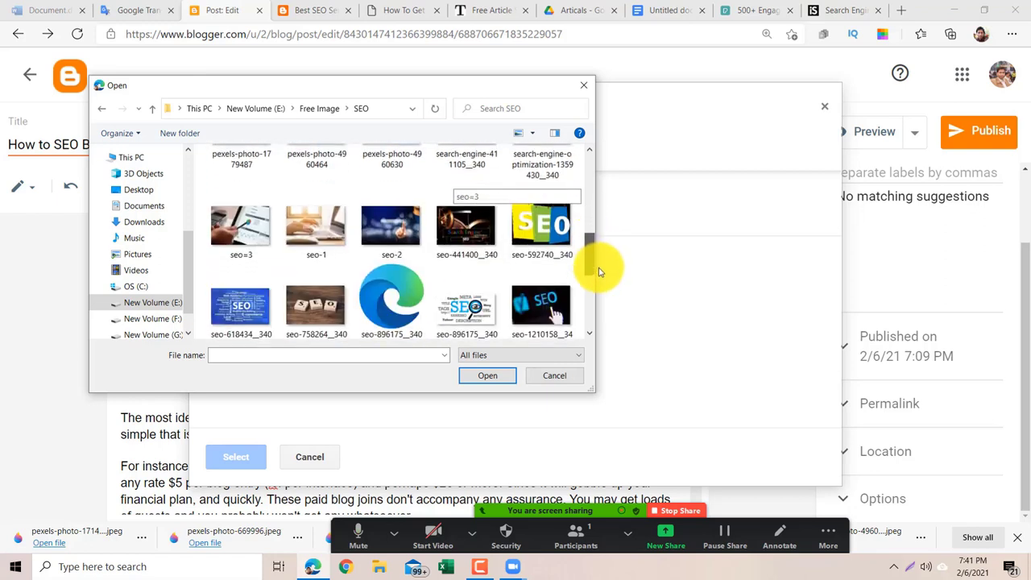
scroll(599, 272, down, 1)
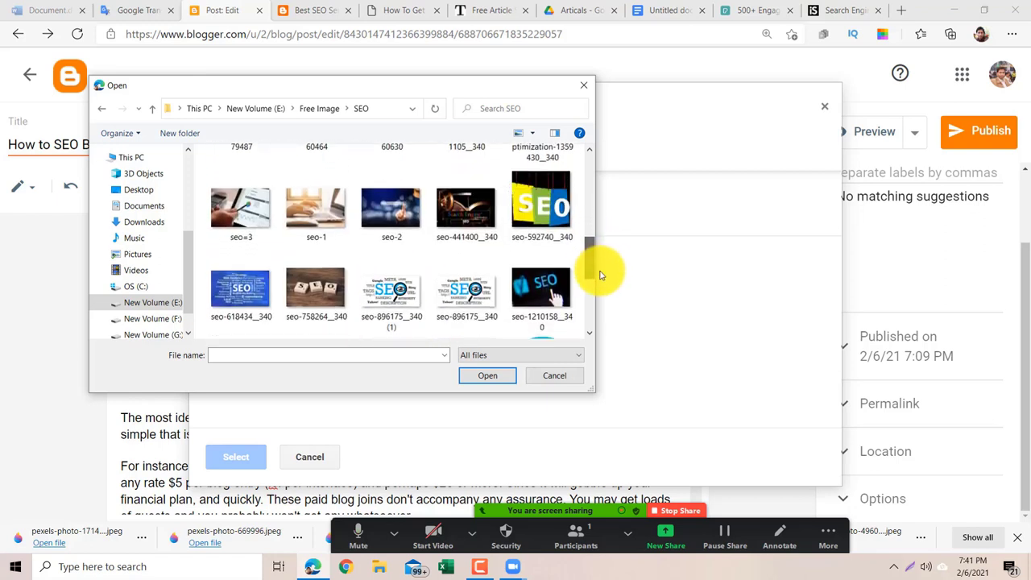
click(530, 295)
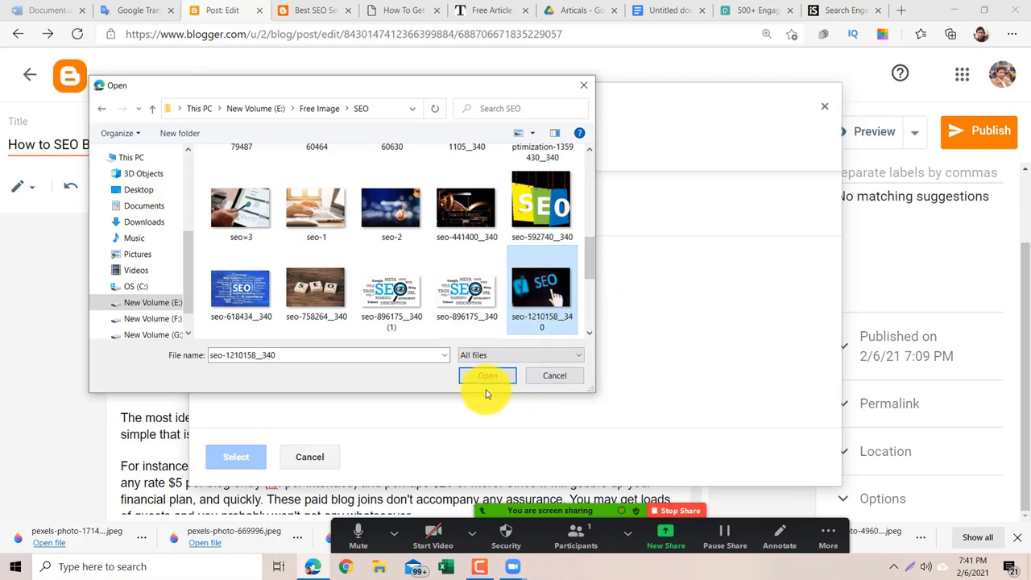
click(229, 212)
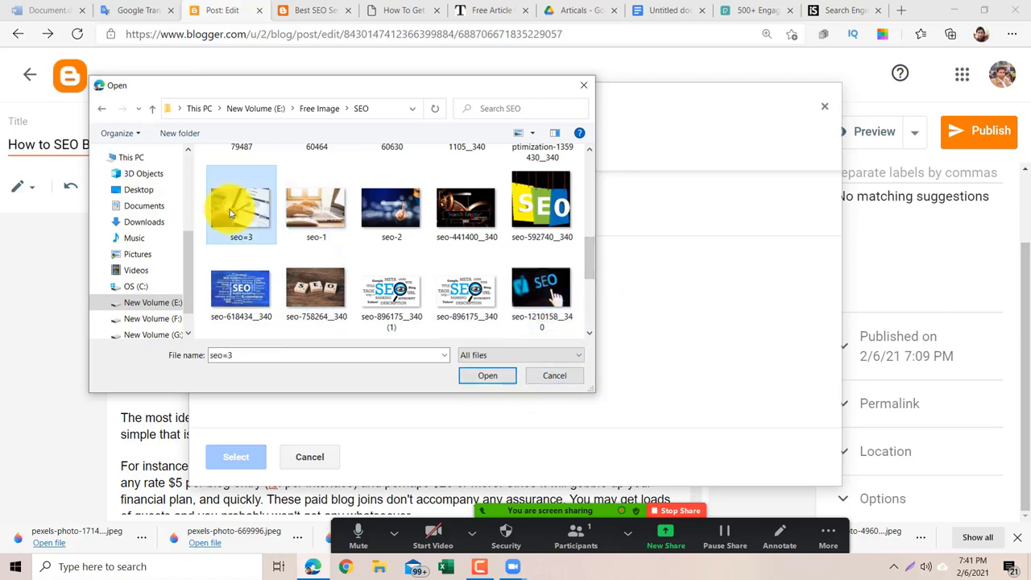
click(479, 377)
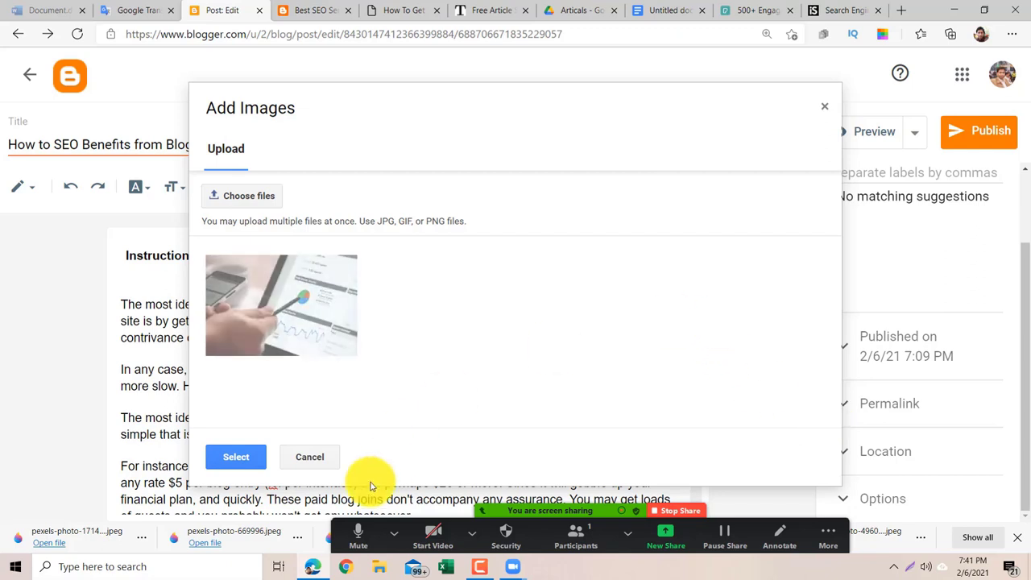
click(236, 458)
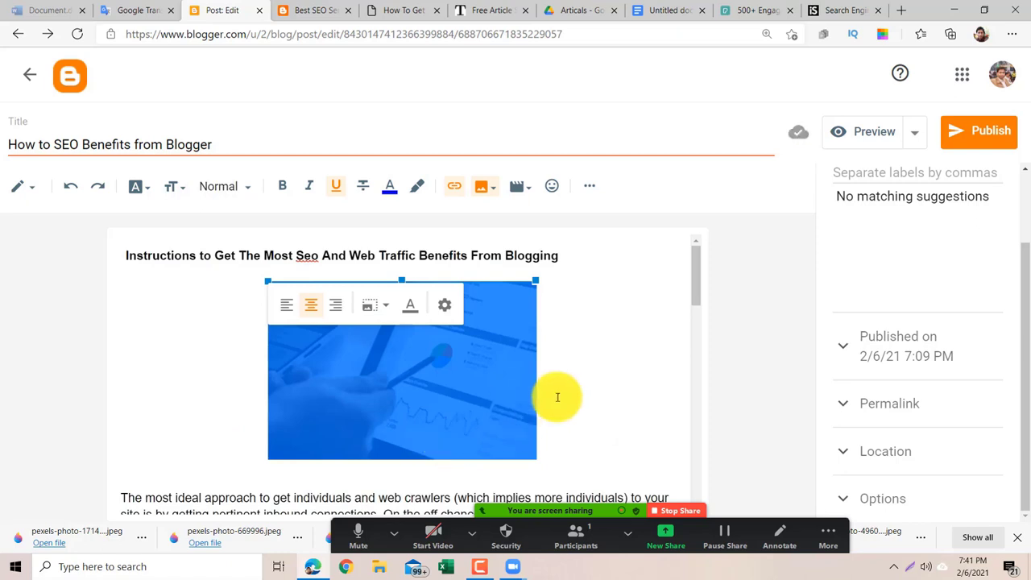
Align the inserted image to the left of the text and remove the empty line above the first paragraph.
click(285, 314)
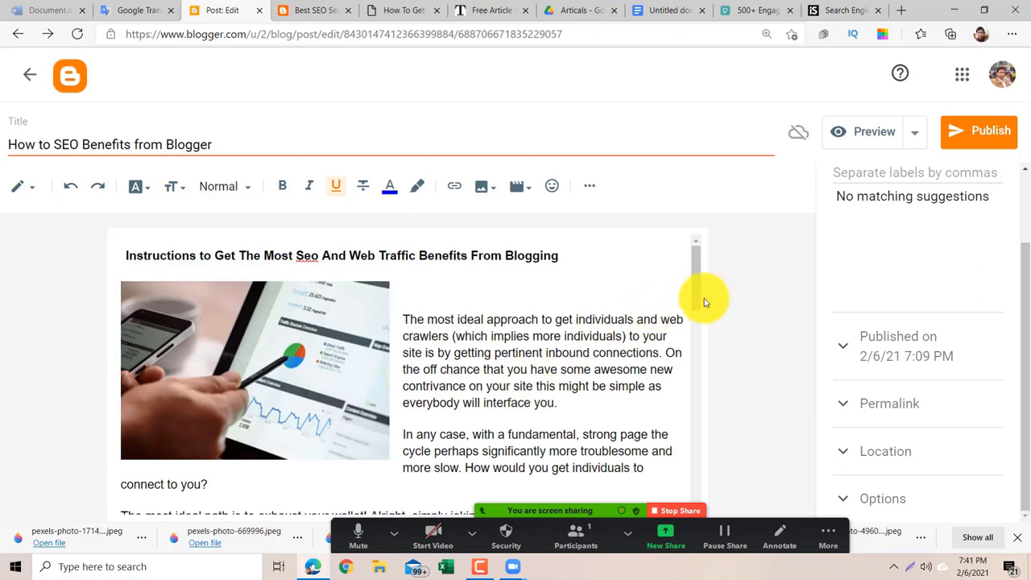
click(405, 318)
key(BackSpace)
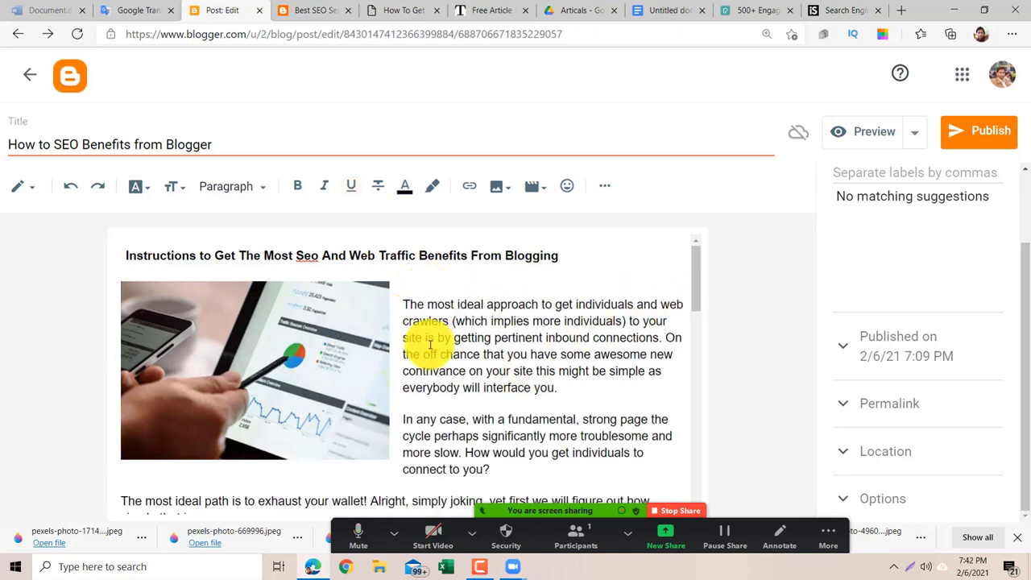
Add empty lines after the heading "Instructions to Get The Most Seo And Web Traffic Benefits From Blogging".
click(590, 257)
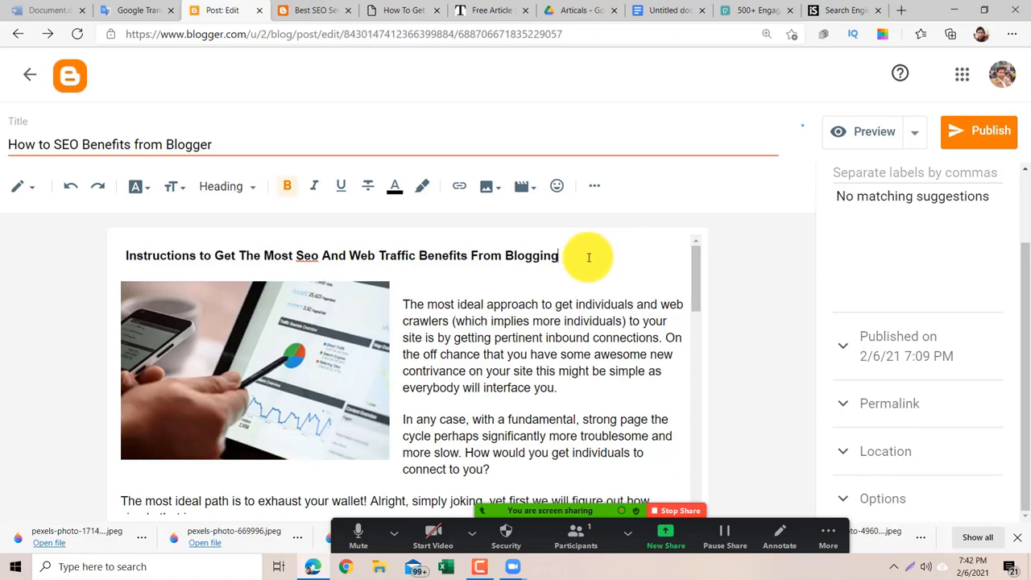
key(Return)
key(Return)
key(Return)
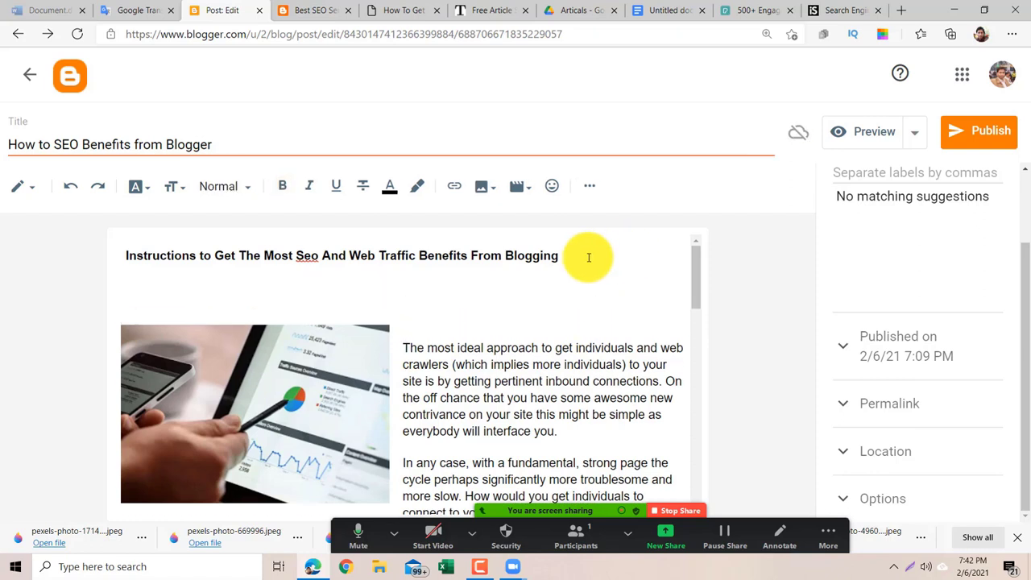
Move the first paragraph up beside the image by deleting the space before it, and undo the extra deletion.
click(406, 348)
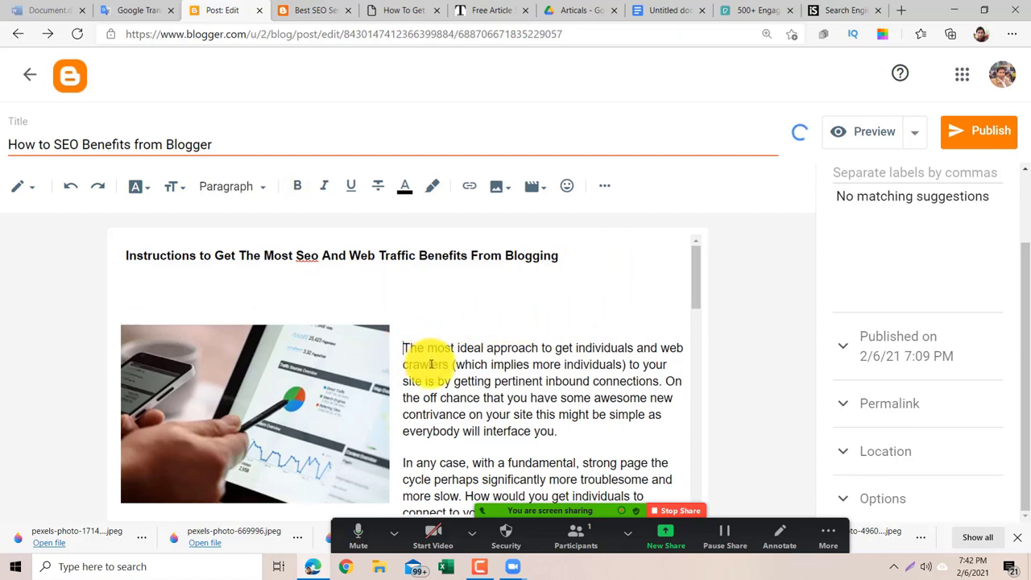
key(BackSpace)
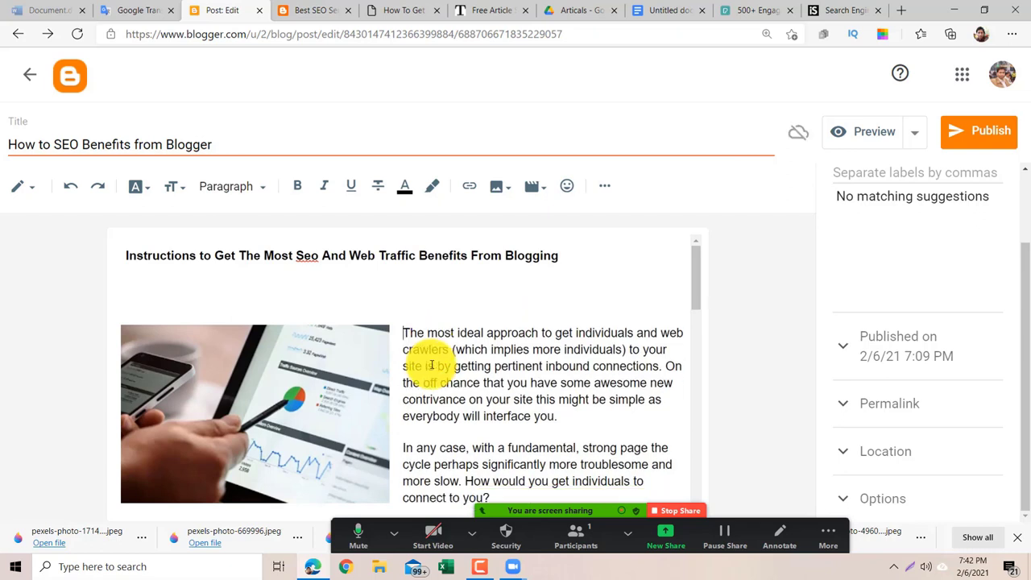
key(BackSpace)
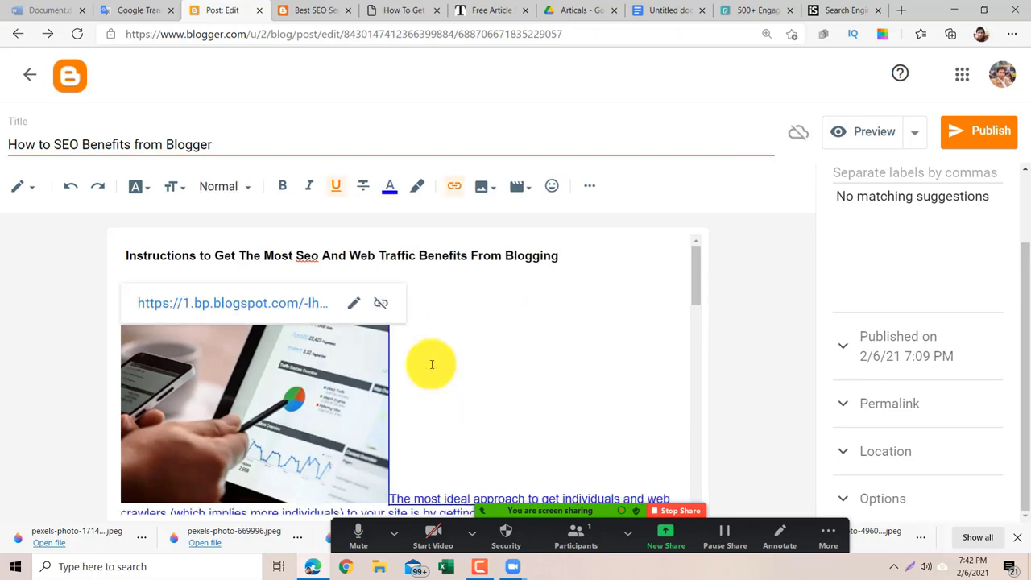
click(69, 187)
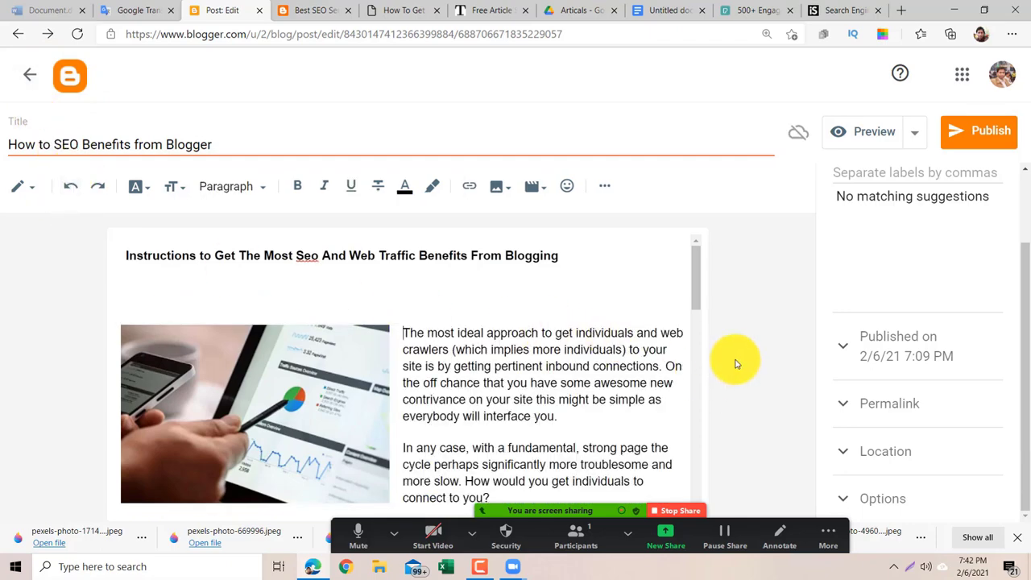
mouse_move(694, 304)
mouse_down()
mouse_move(695, 329)
mouse_move(705, 309)
mouse_up()
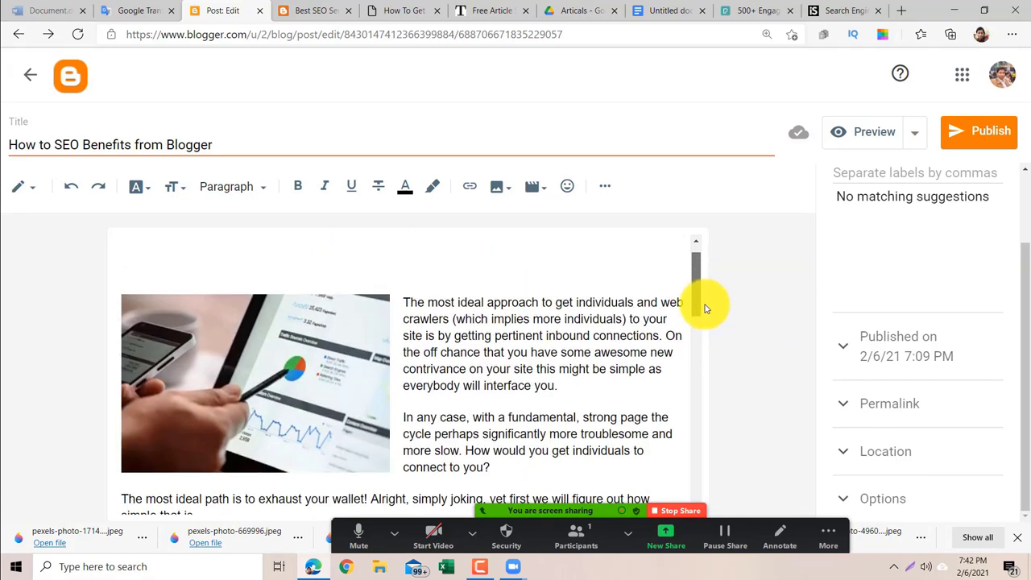
scroll(705, 309, down, 3)
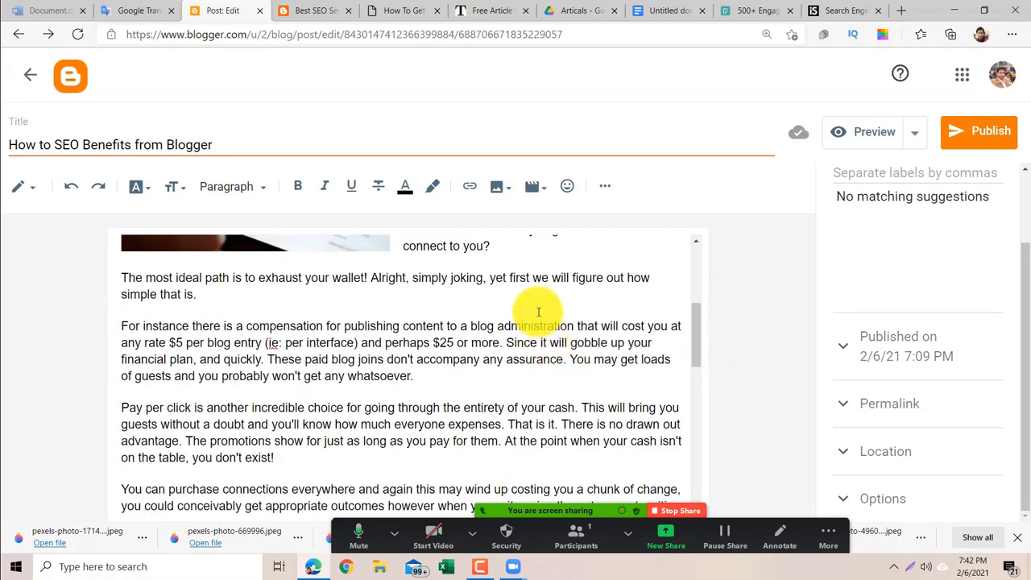
click(538, 304)
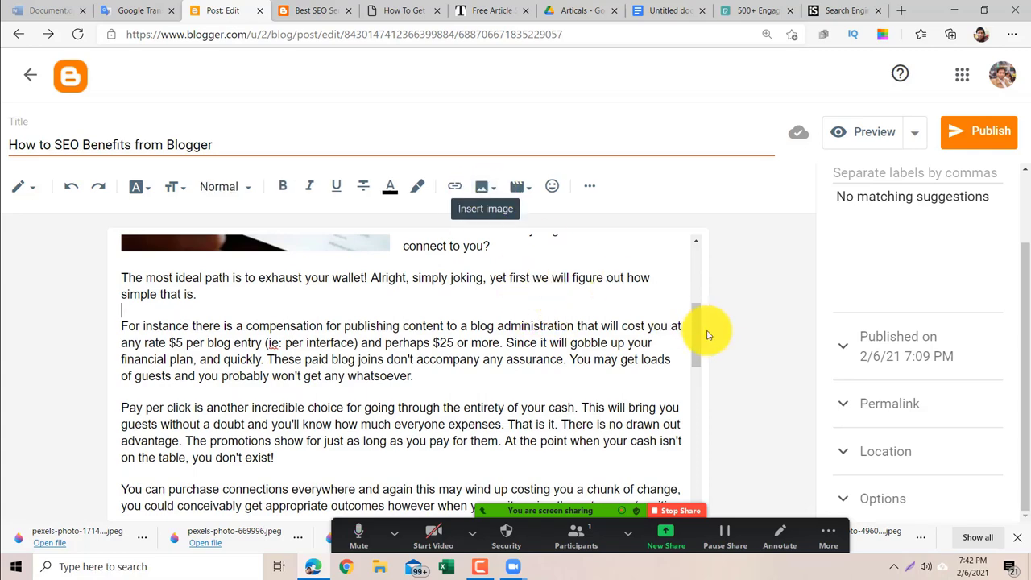
Enlarge the left-aligned tablet chart image in both width and height, and deselect it.
scroll(698, 322, up, 2)
drag(698, 279, 707, 295)
click(241, 354)
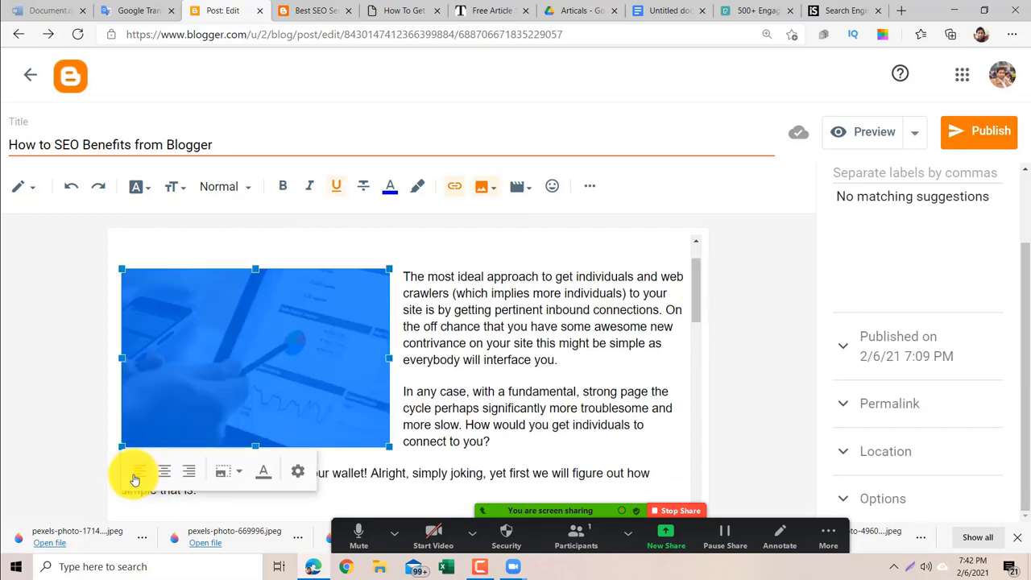
click(387, 358)
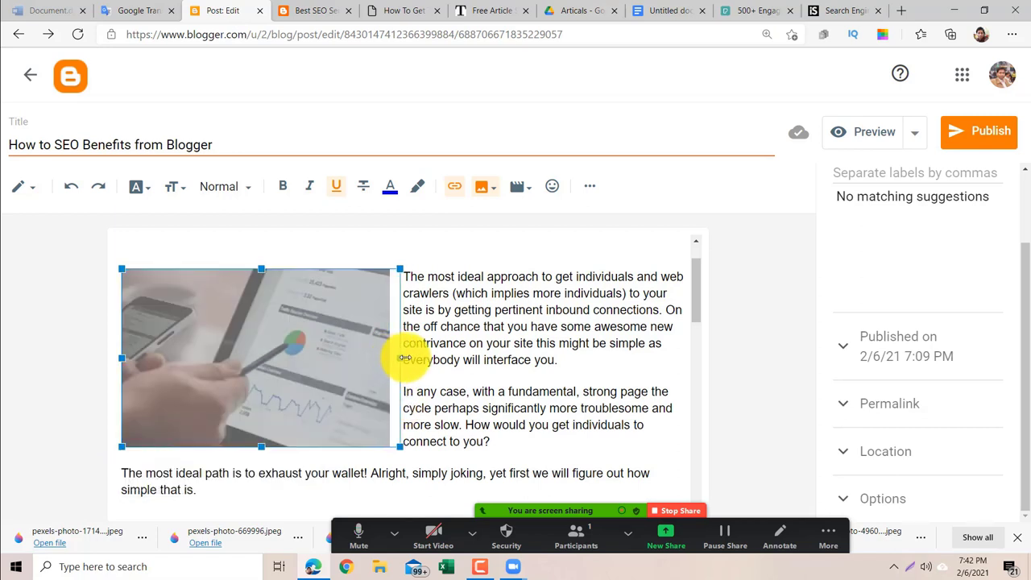
drag(406, 357, 422, 362)
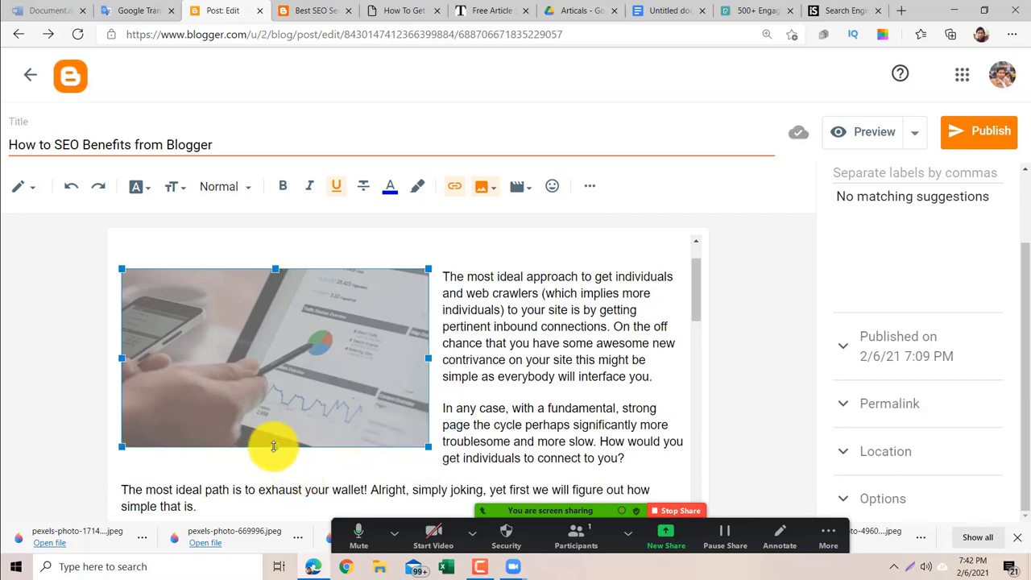
drag(273, 446, 273, 486)
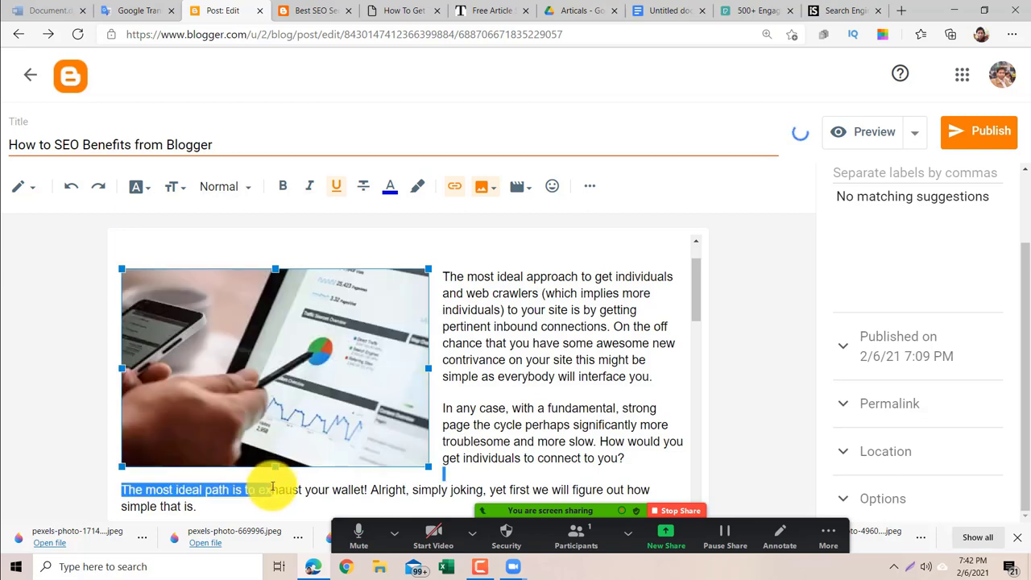
click(730, 396)
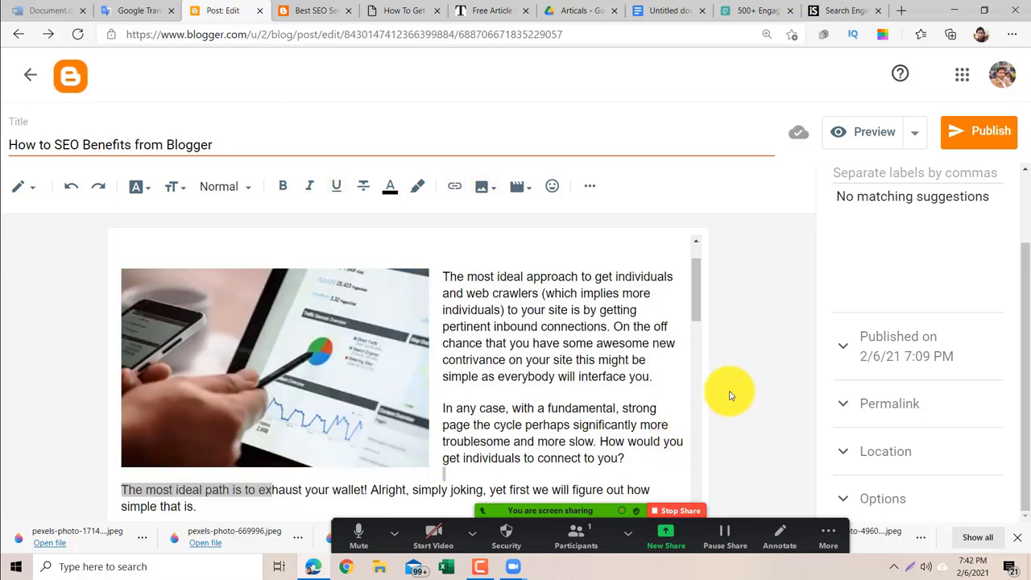
click(682, 376)
Insert the image seo-1288976__340 from the computer below the paragraph ending "you probably won't get any whatsoever".
drag(698, 318, 701, 351)
click(433, 437)
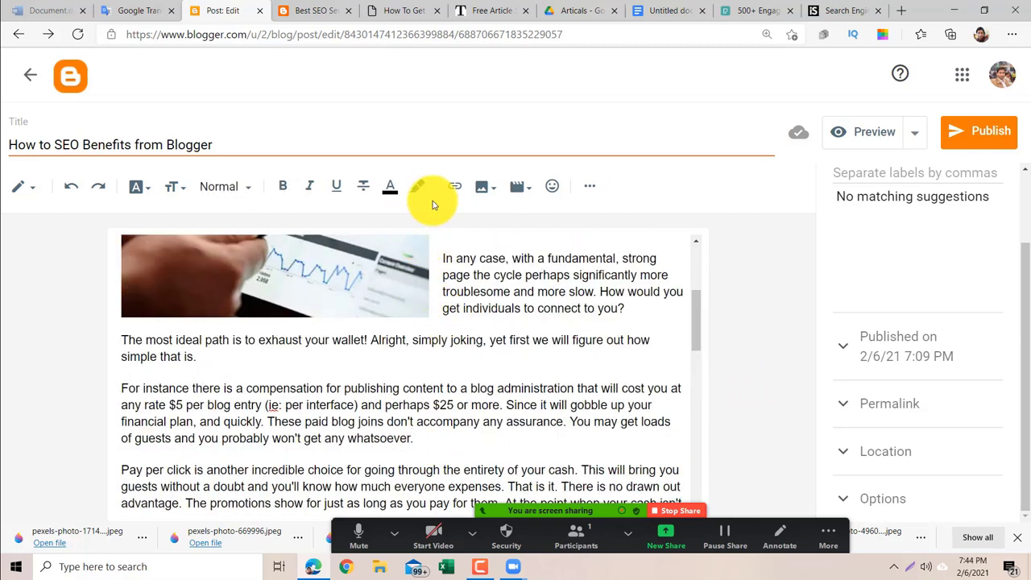
click(485, 190)
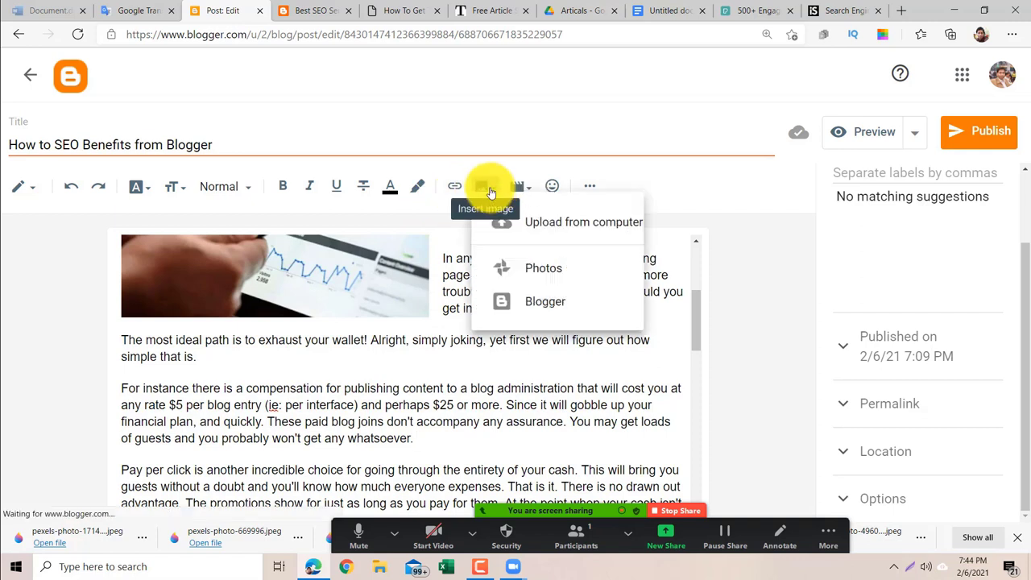
click(540, 237)
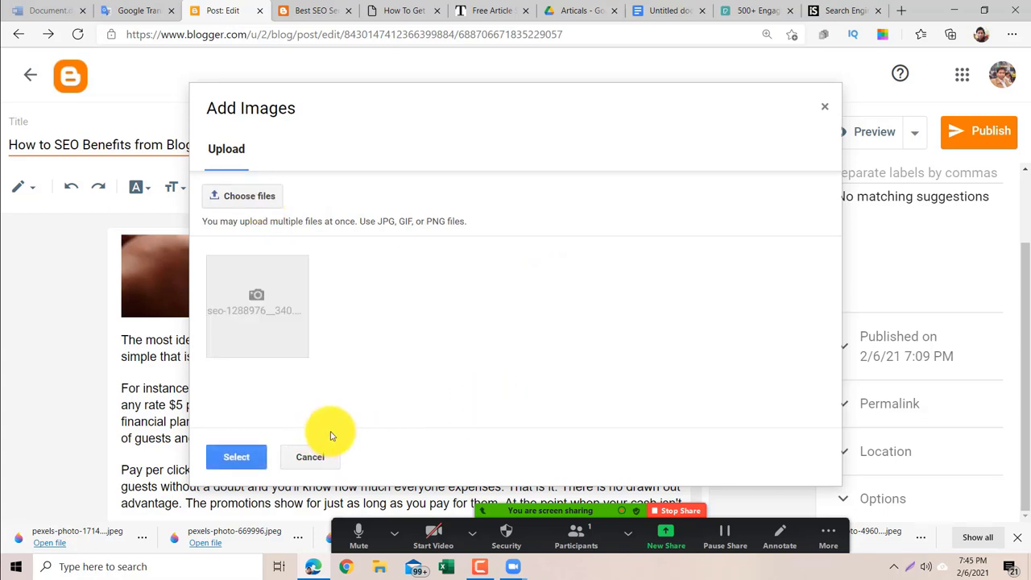
click(236, 457)
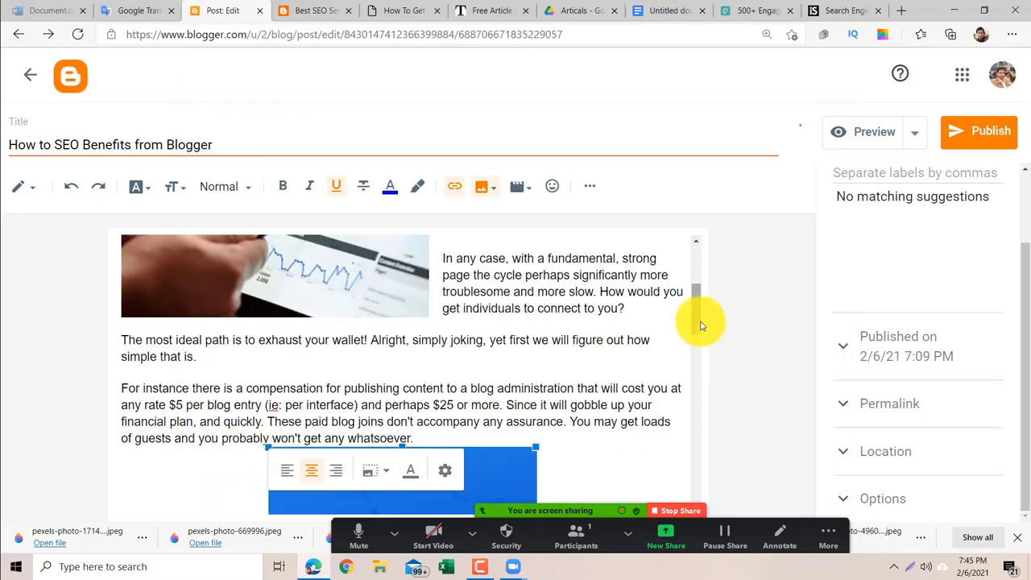
Align the inserted SEO letters image to the right so the "Pay per click" text wraps beside it.
drag(698, 325, 709, 357)
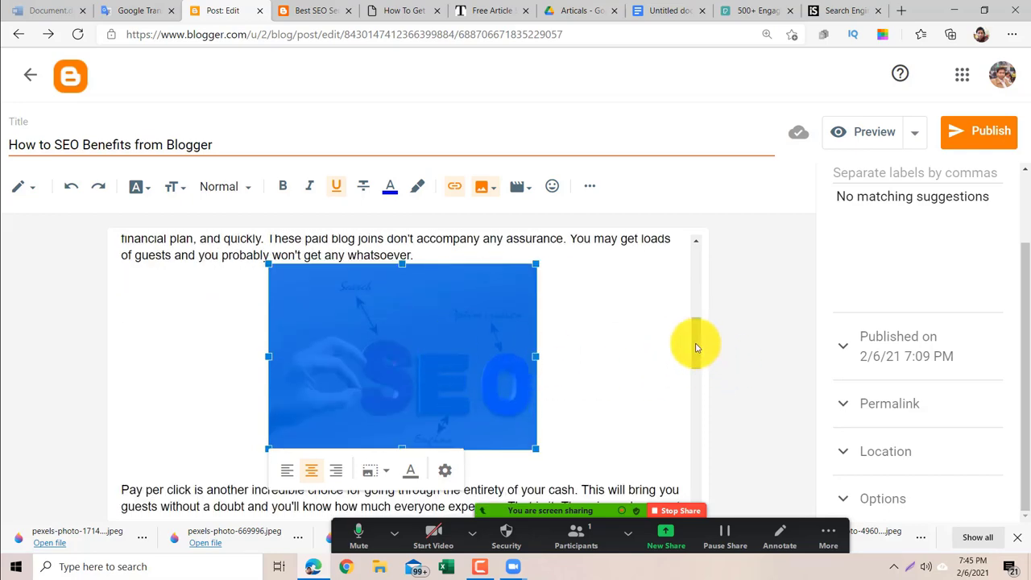
mouse_move(697, 348)
mouse_down()
mouse_move(695, 357)
mouse_move(698, 345)
mouse_up()
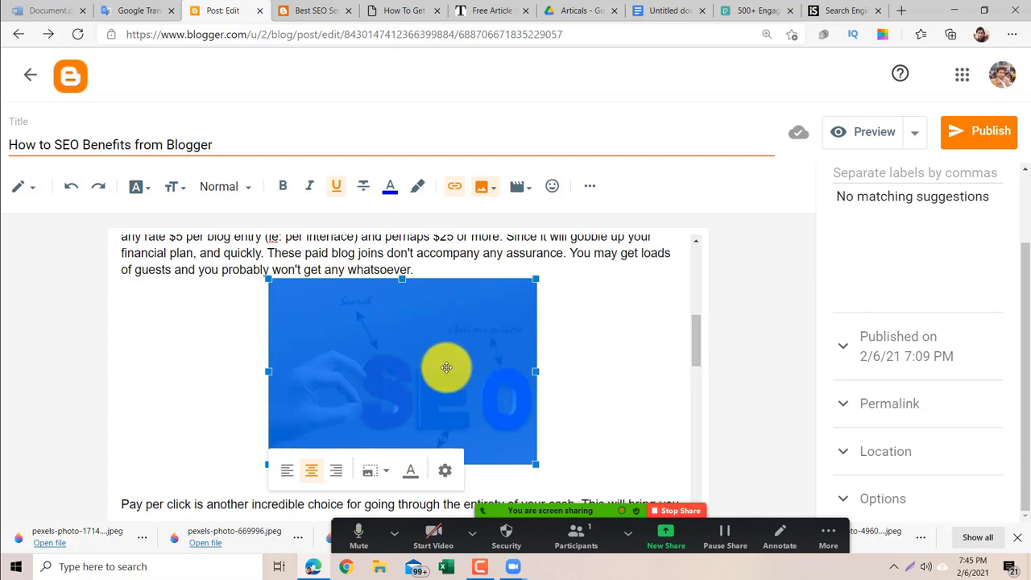
click(337, 475)
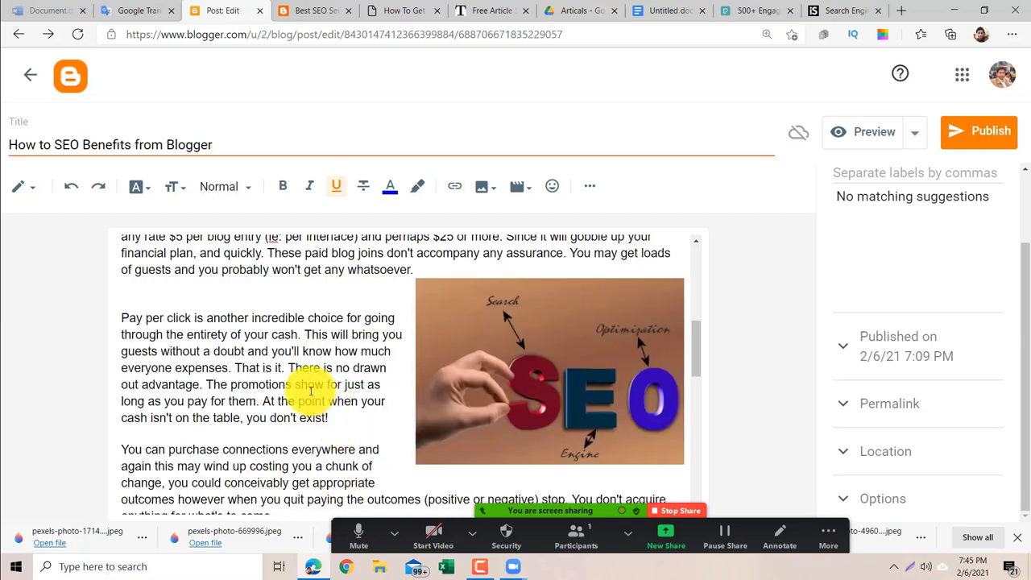
Try a shorter height for the right-aligned SEO letters image, and stretch it back to nearly its full height.
click(531, 346)
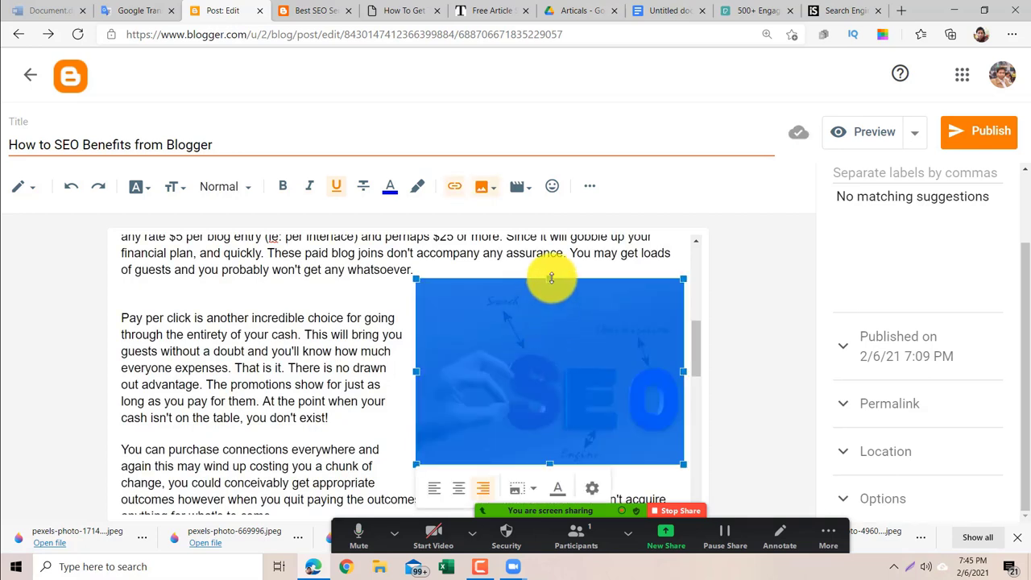
drag(552, 278, 553, 314)
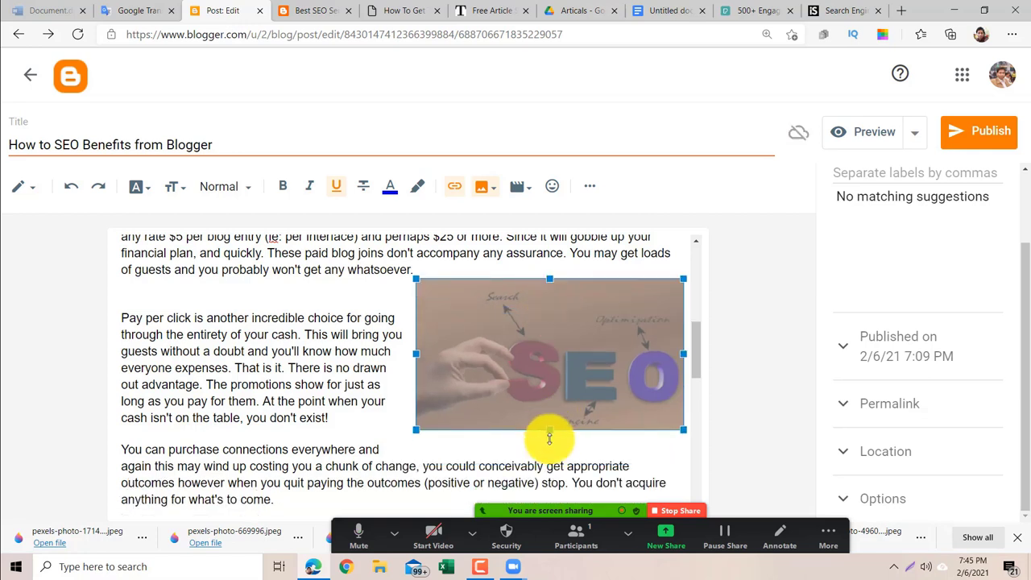
drag(549, 437, 555, 456)
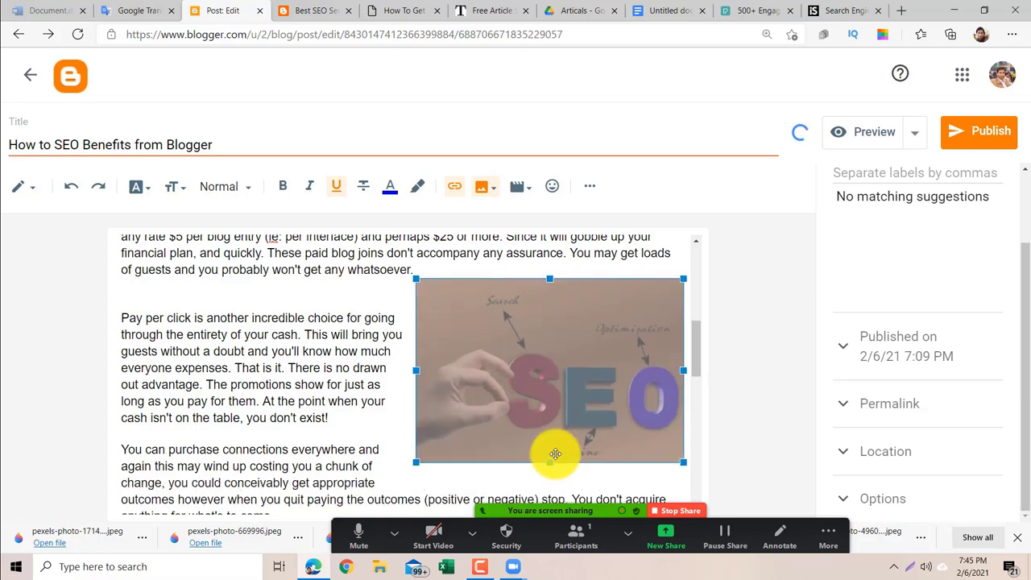
Add empty lines above the SEO letters image and move the "Pay per click" paragraph up by deleting the space before it.
click(445, 271)
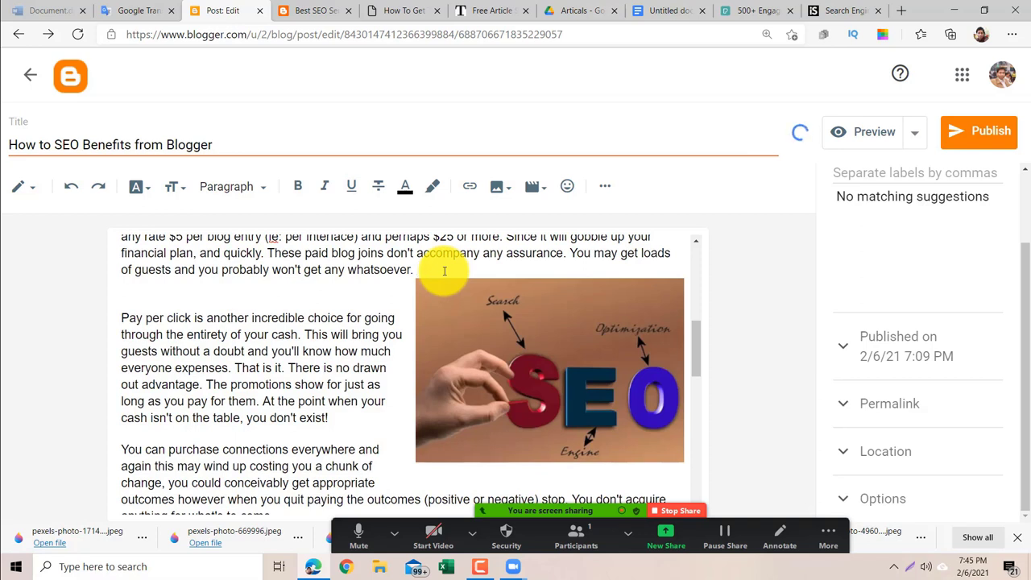
key(Return)
key(Return)
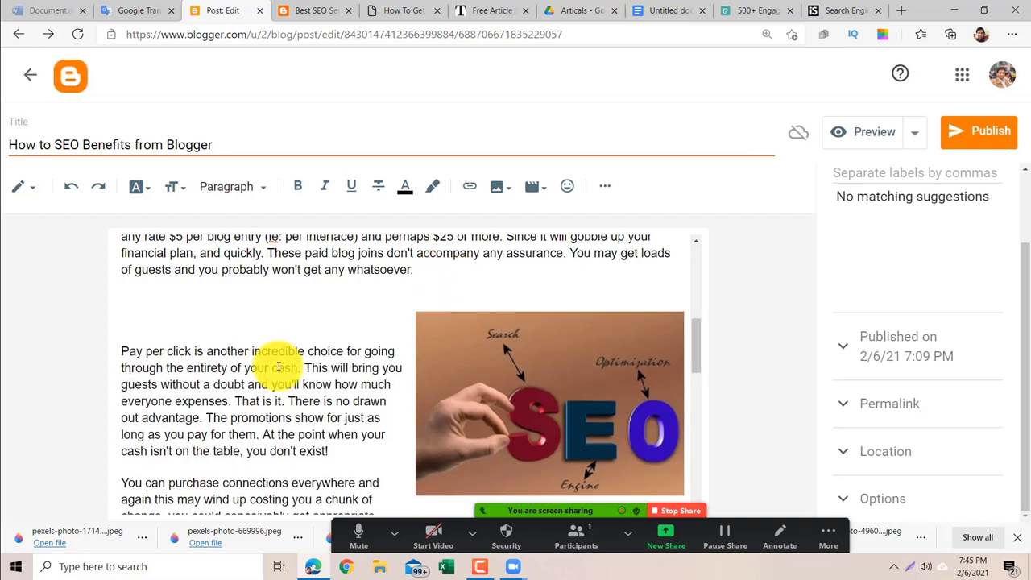
click(121, 350)
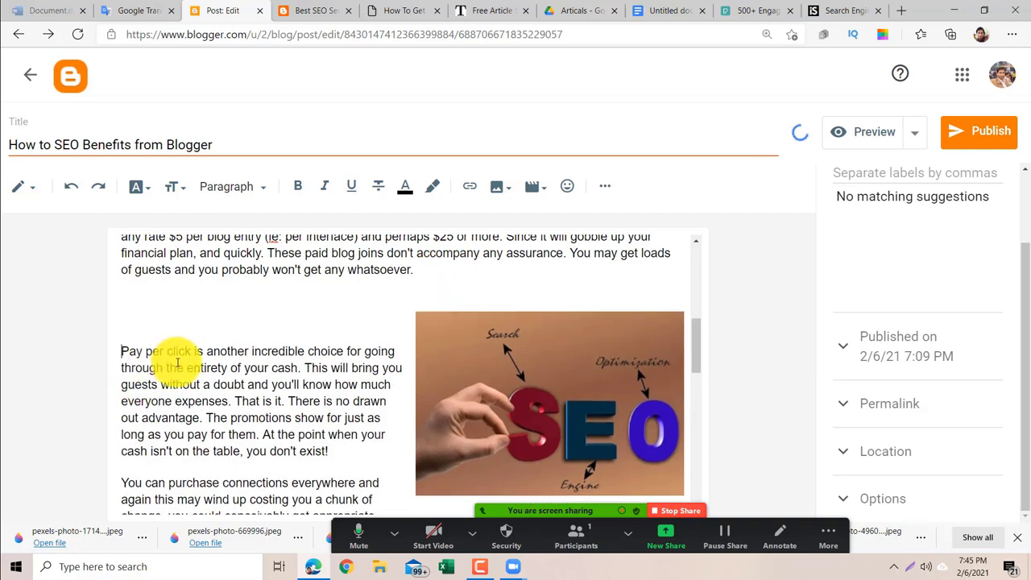
key(BackSpace)
key(BackSpace)
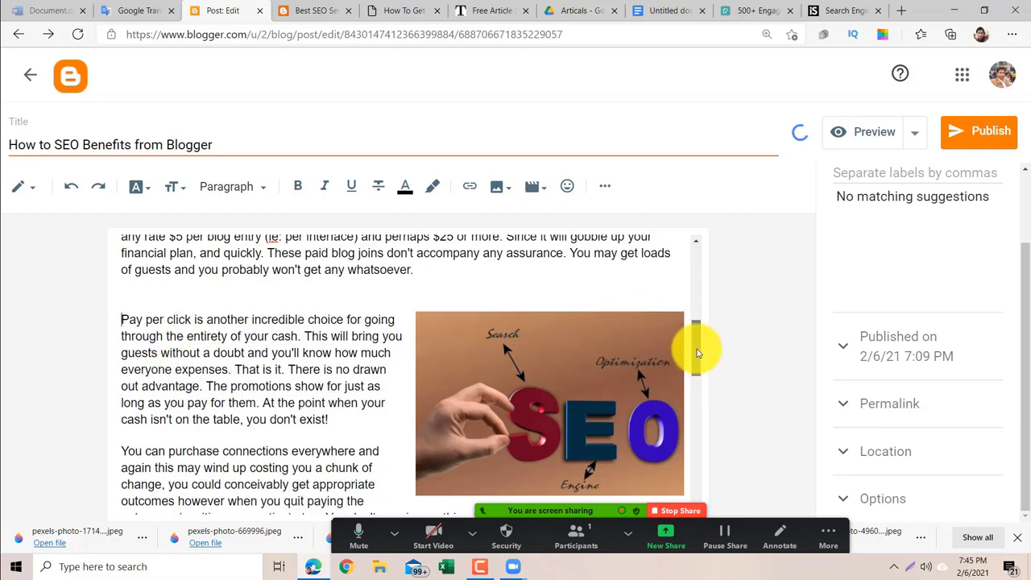
Upload social-media-marketing-3216077__340 from the SEO folder of free images and insert it into the post.
drag(698, 353, 726, 411)
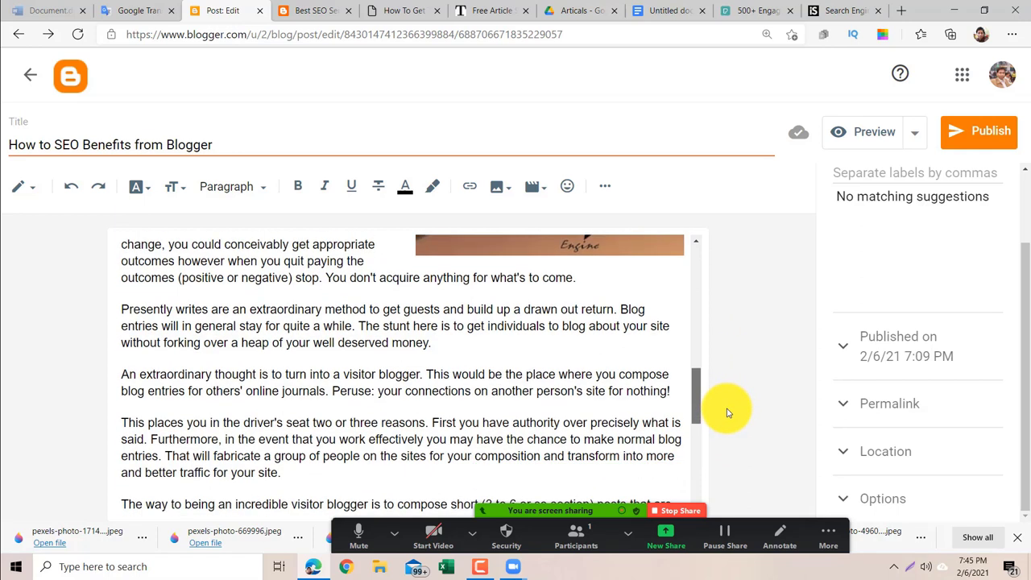
click(271, 411)
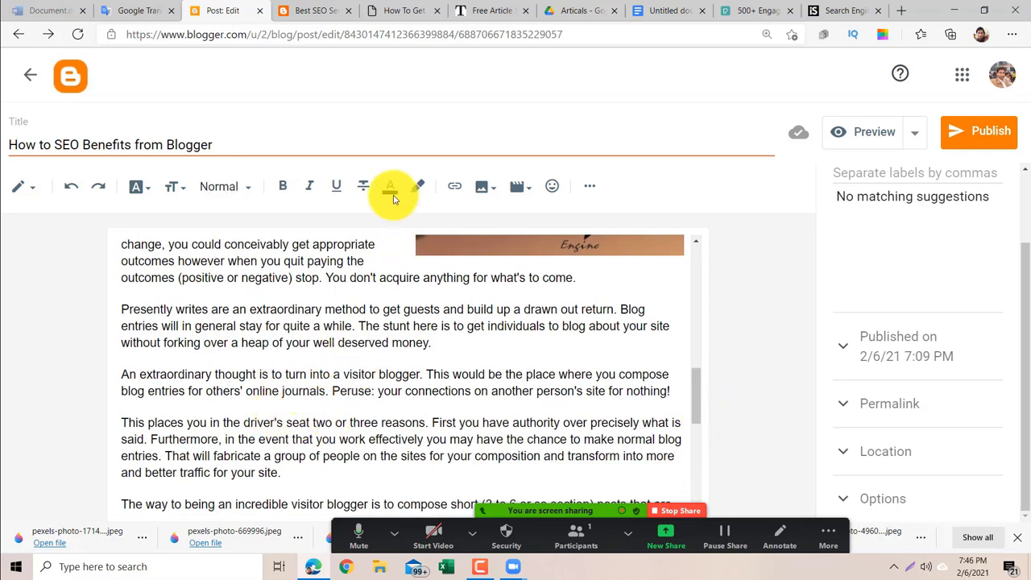
click(494, 191)
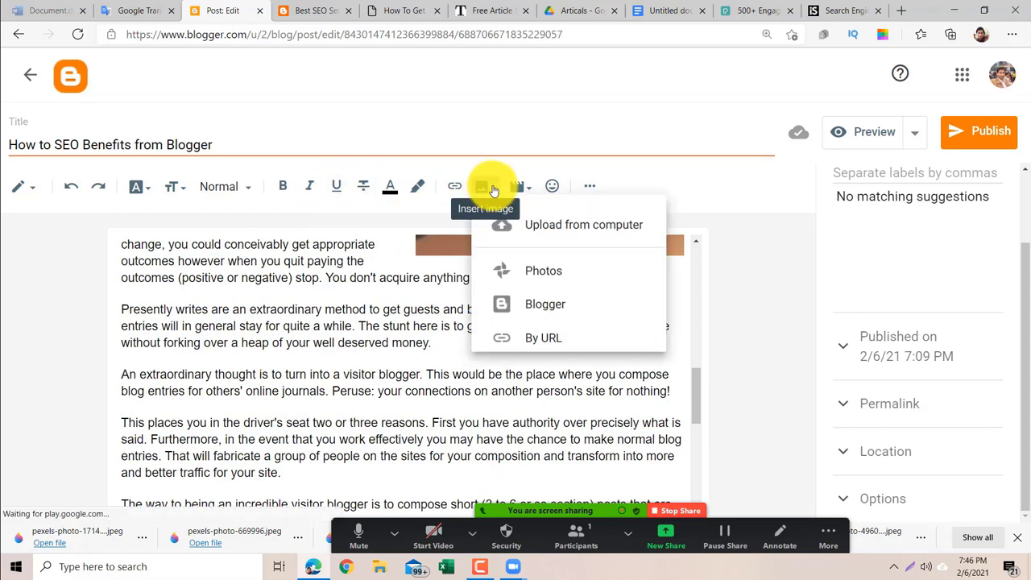
click(528, 228)
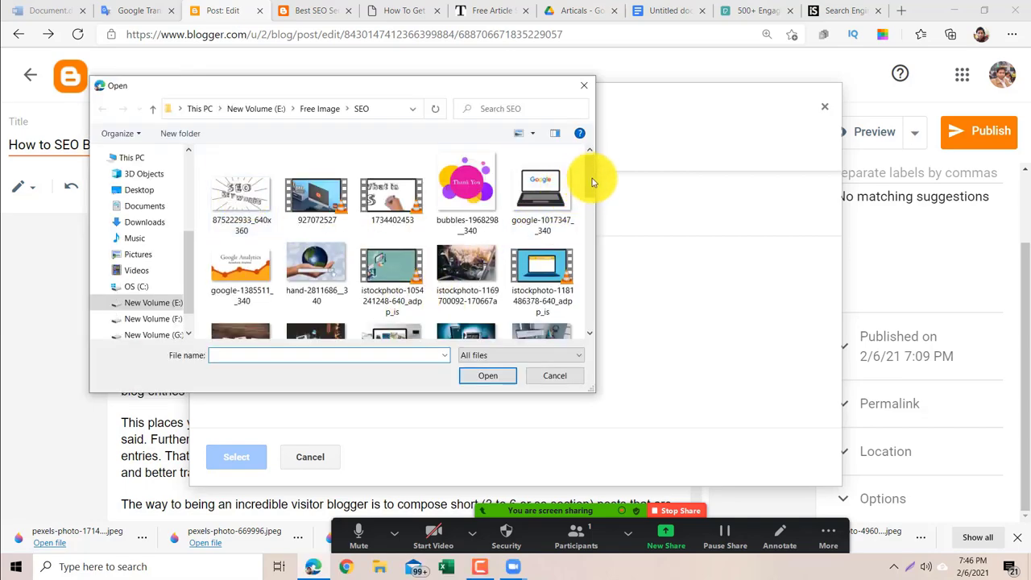
drag(592, 178, 596, 312)
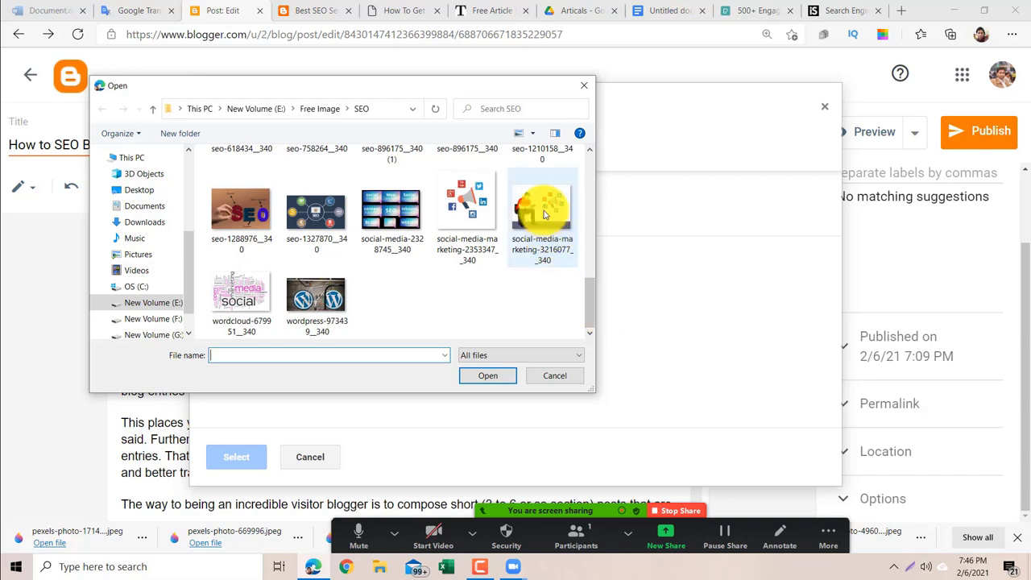
click(544, 214)
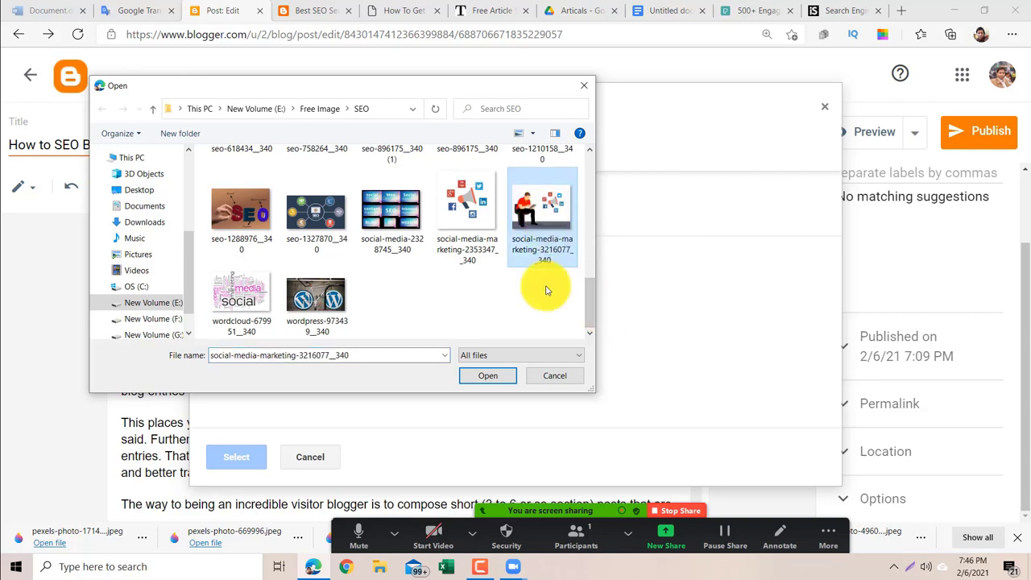
click(493, 376)
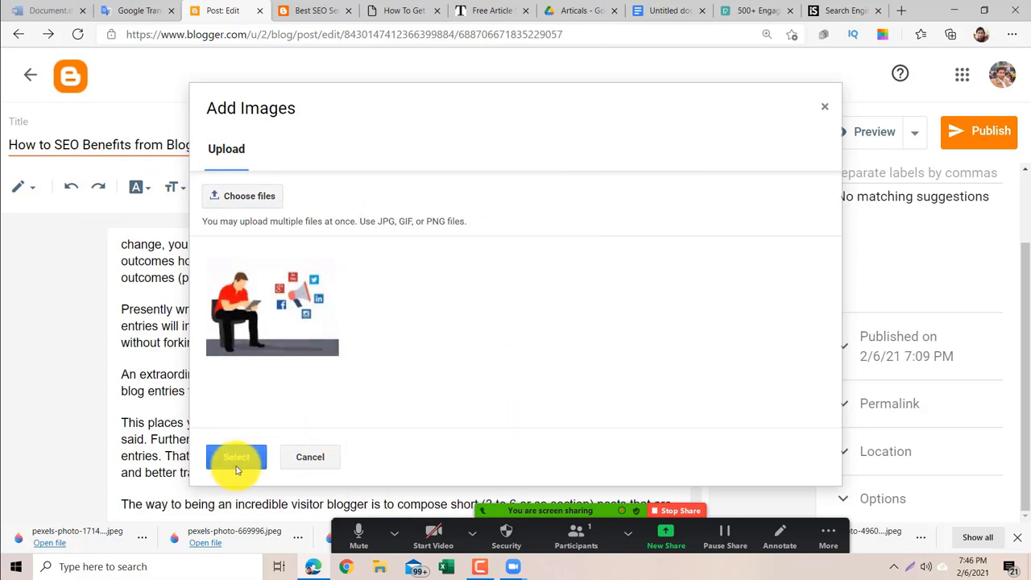
click(236, 459)
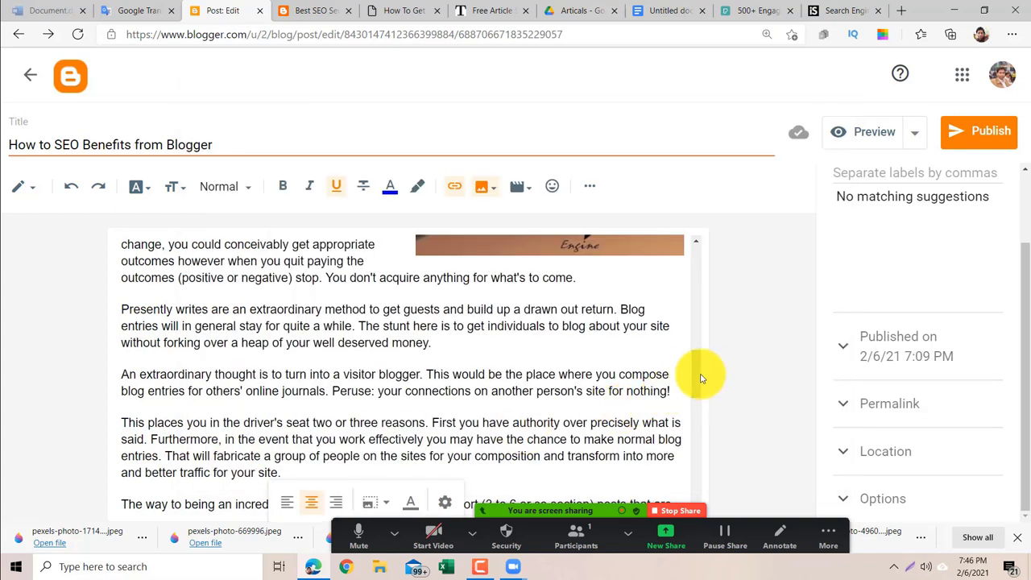
Move the social media image from the post's end to above the paragraph starting "A couple of moments", and undo the last edit.
drag(701, 379, 702, 426)
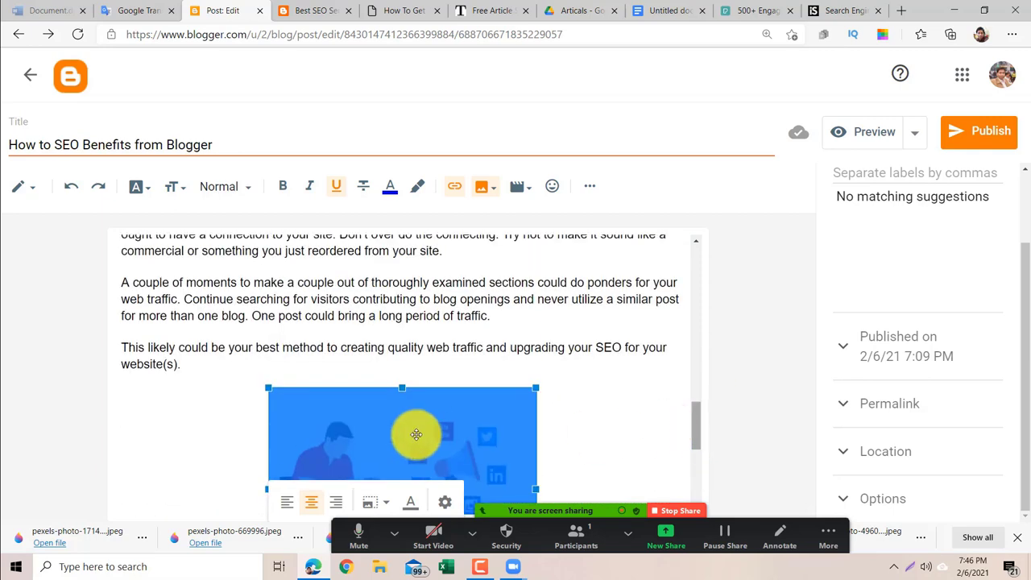
drag(404, 443, 371, 282)
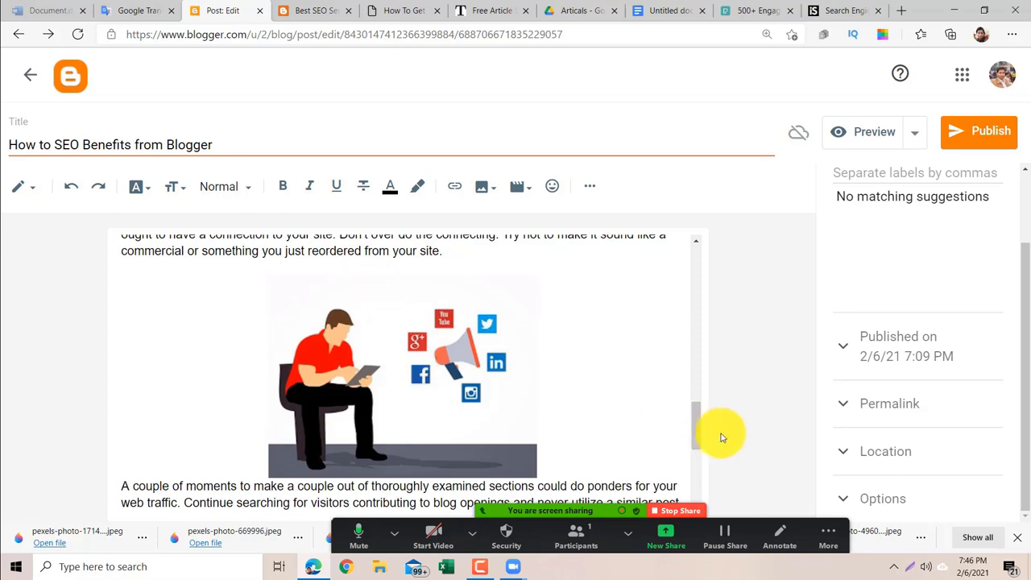
scroll(698, 435, down, 1)
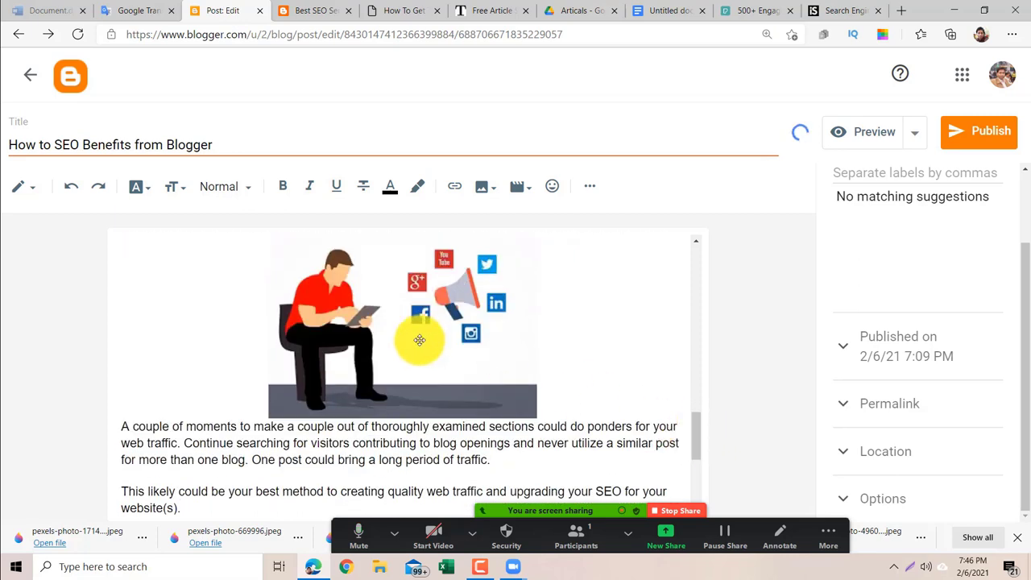
scroll(705, 471, down, 3)
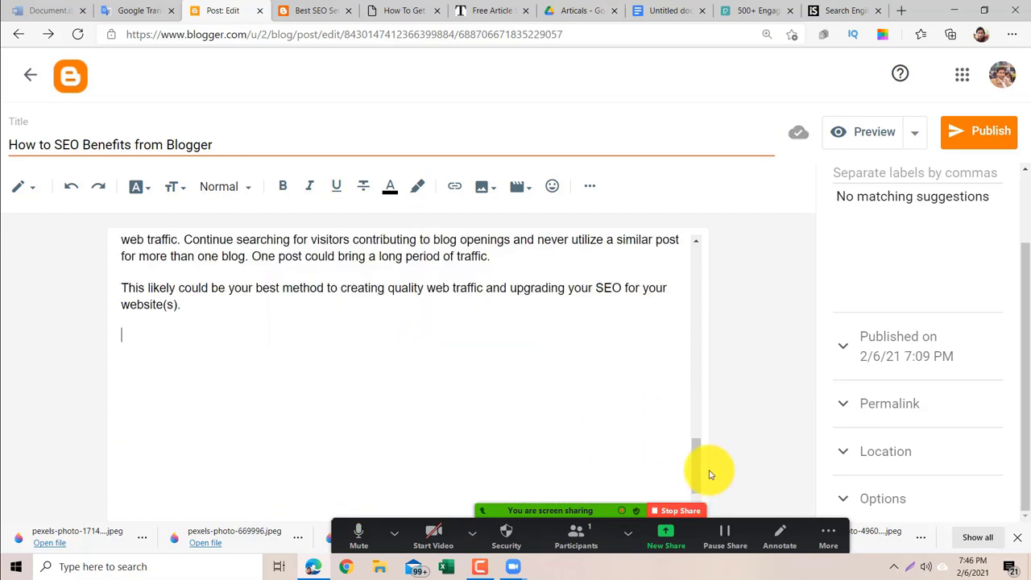
mouse_move(697, 460)
mouse_down()
mouse_move(698, 494)
mouse_move(698, 391)
mouse_move(698, 440)
mouse_up()
drag(698, 488, 691, 514)
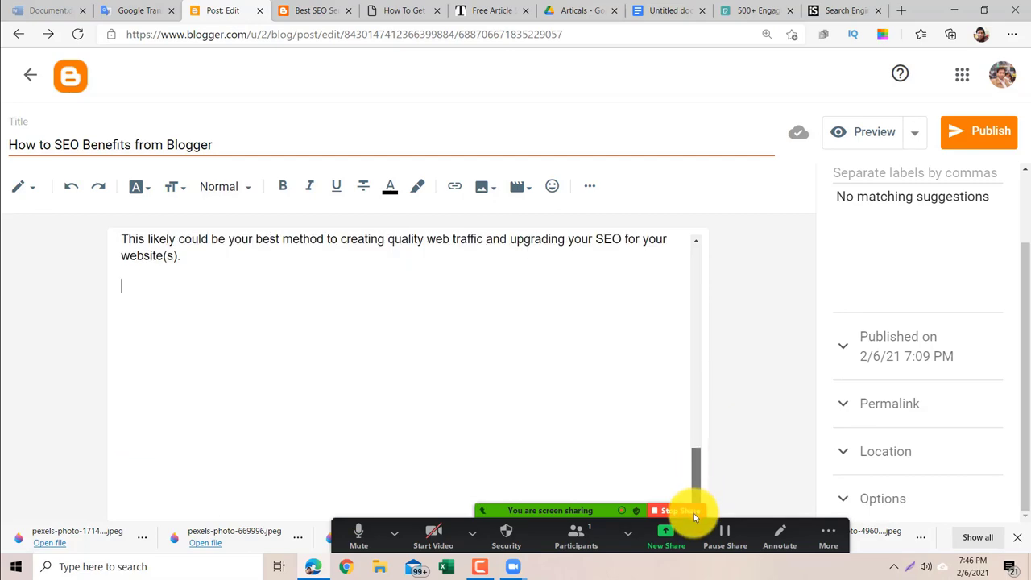
click(403, 391)
drag(698, 472, 679, 498)
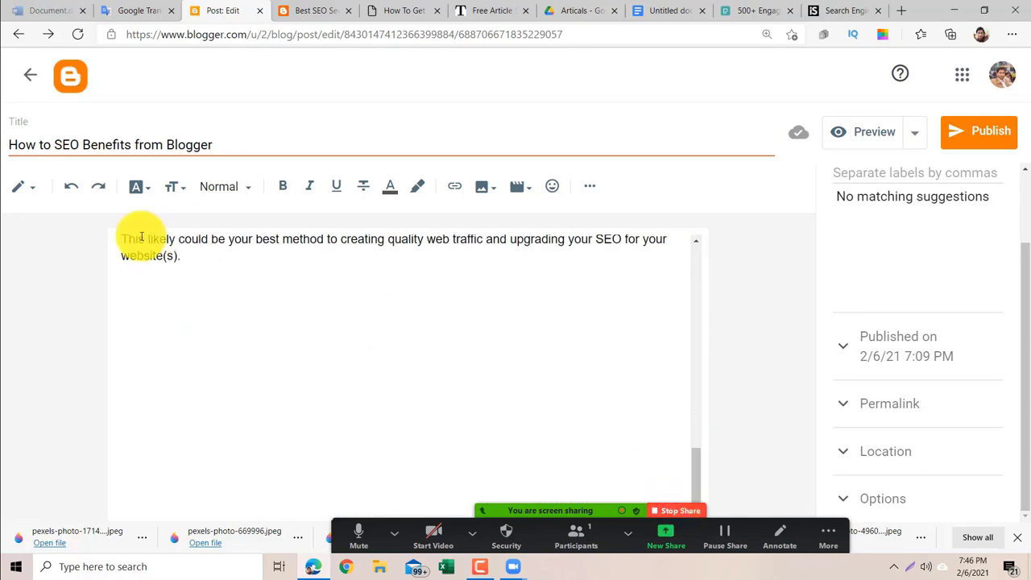
click(73, 189)
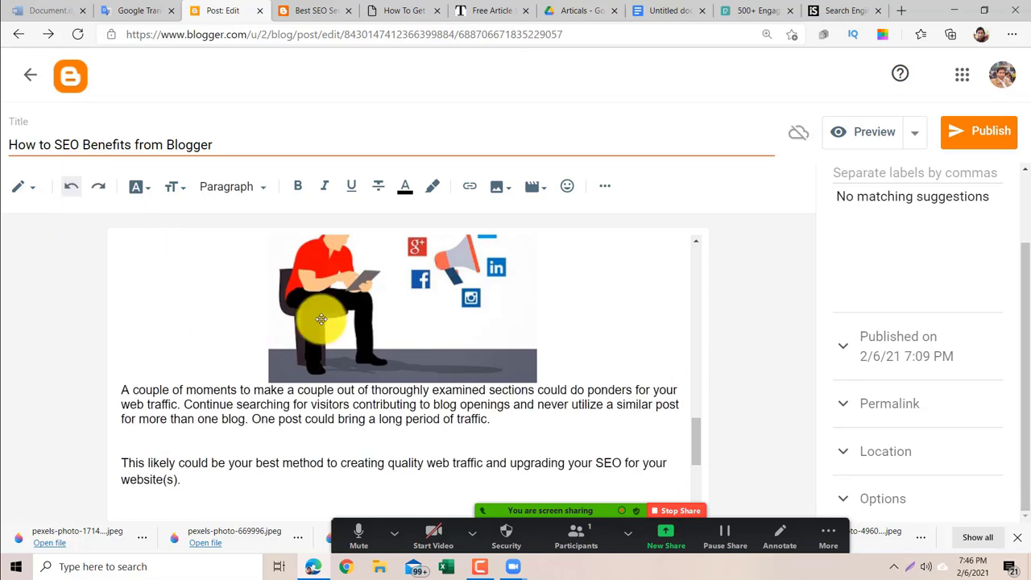
Move the social media image further up, to just above the paragraph starting "This places you in the driver's seat".
drag(695, 449, 721, 412)
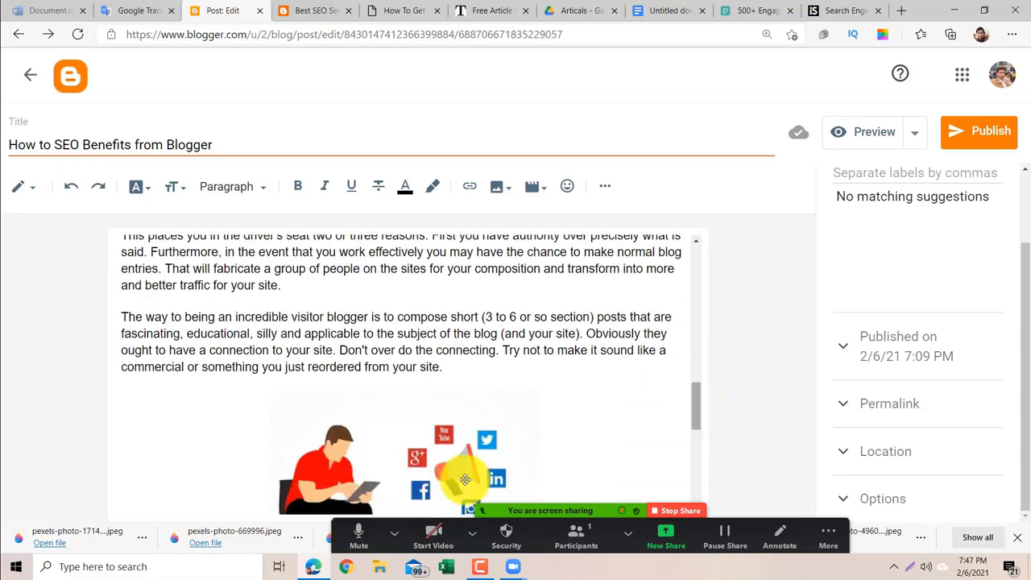
drag(403, 472, 395, 333)
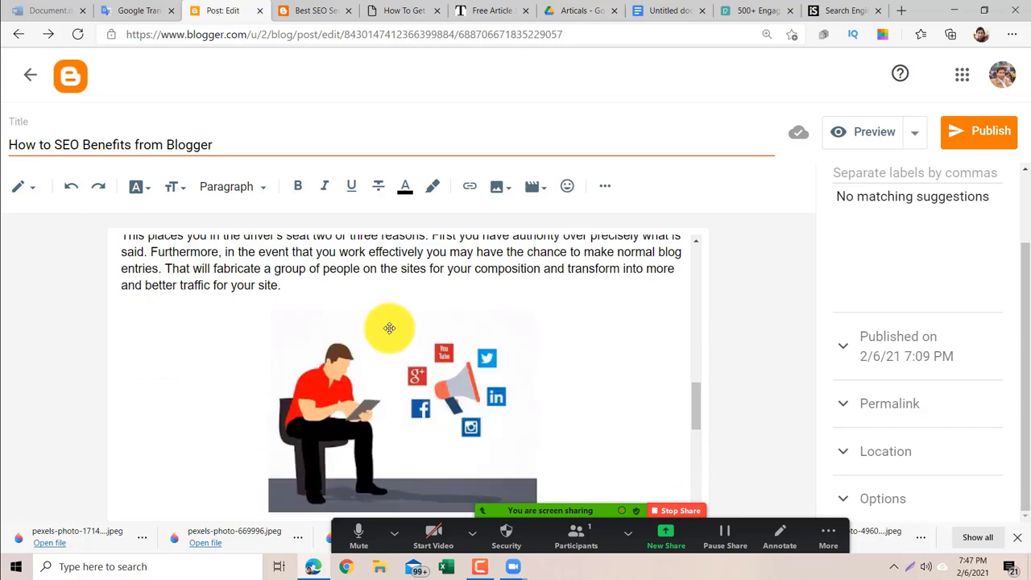
click(389, 328)
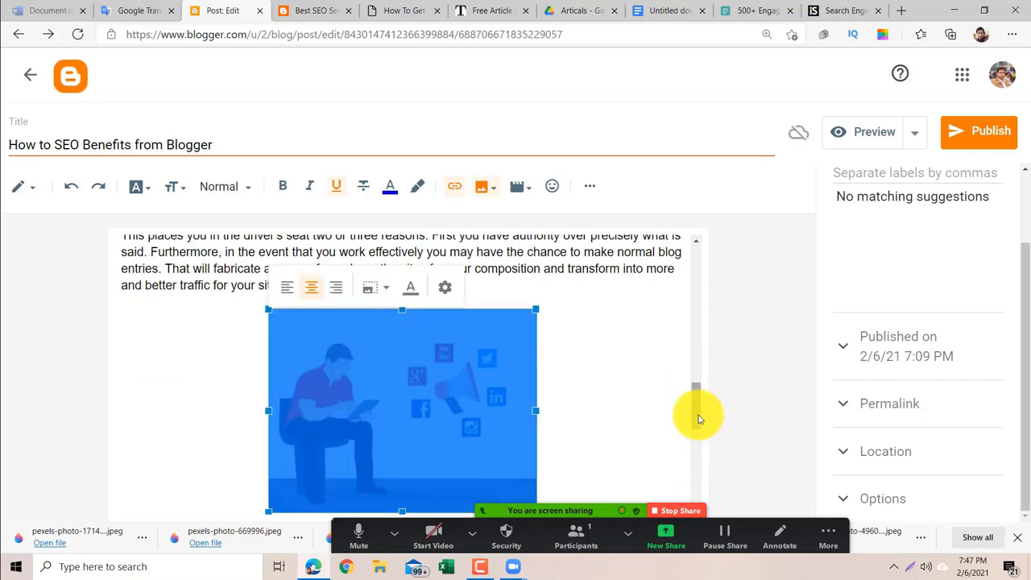
drag(696, 391, 700, 412)
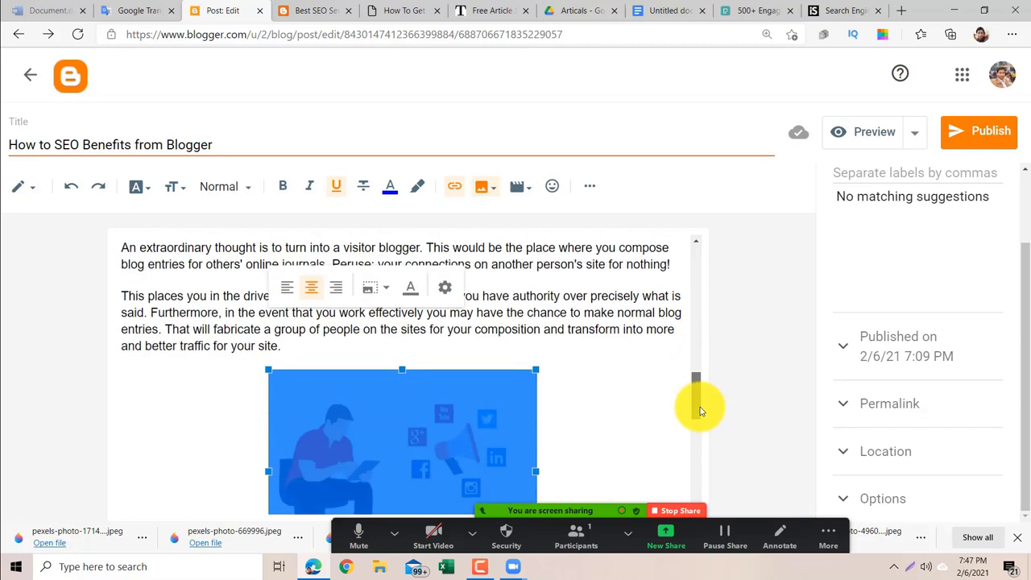
drag(415, 437, 419, 322)
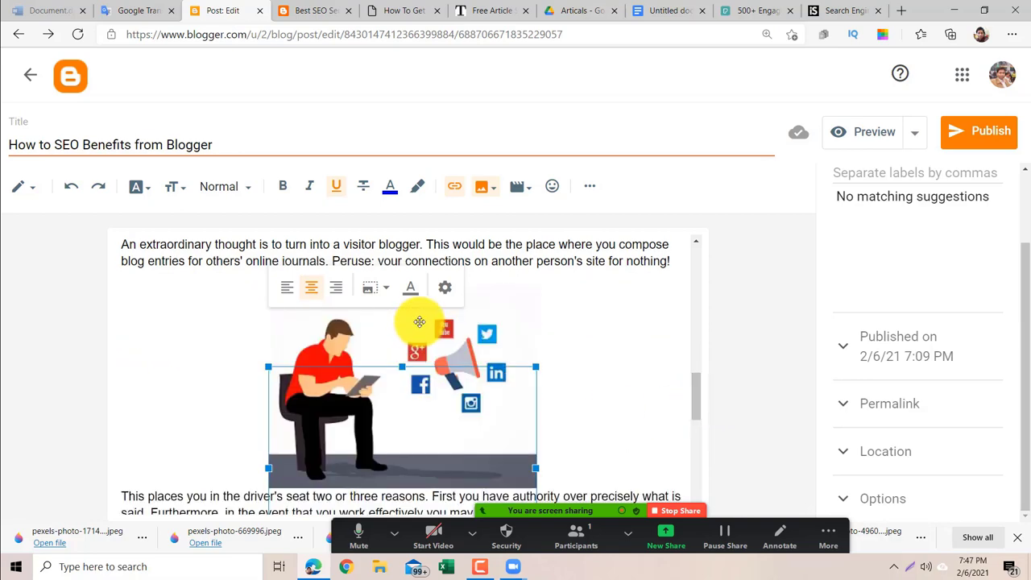
Align the social media image to the left so the text wraps beside it, and select the image again.
mouse_move(693, 400)
mouse_down()
mouse_move(698, 369)
mouse_move(696, 403)
mouse_up()
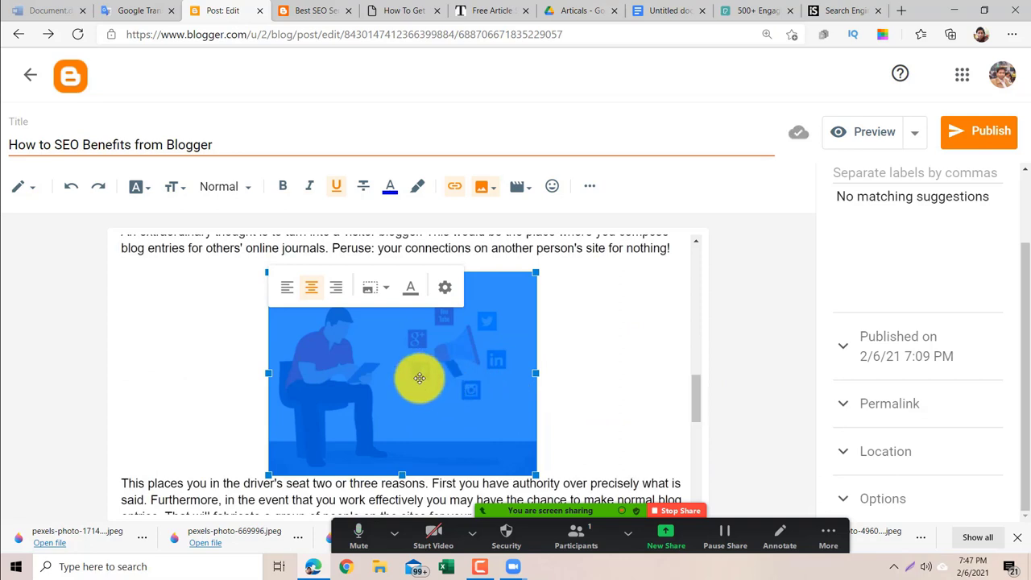
click(288, 294)
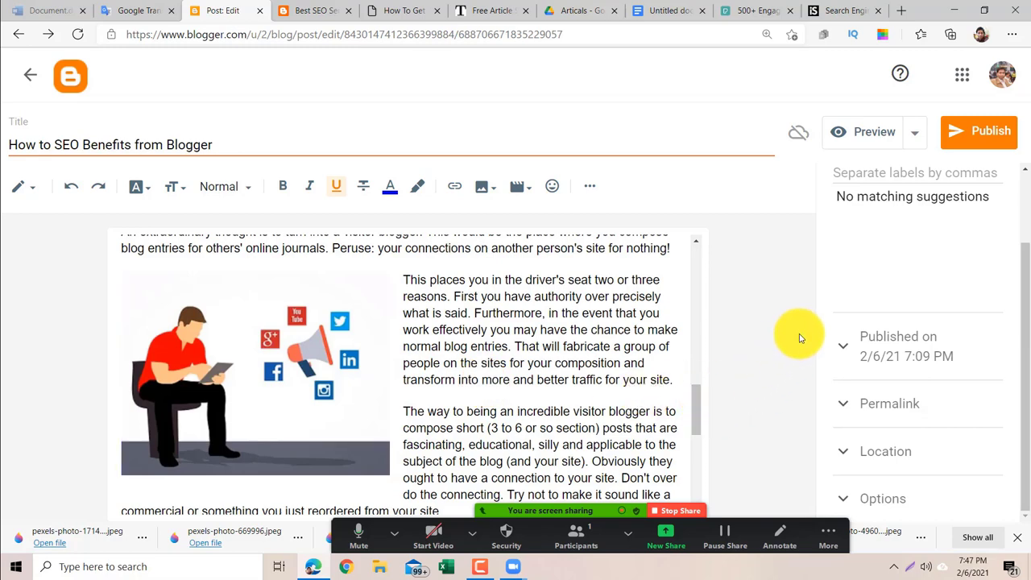
drag(697, 413, 736, 403)
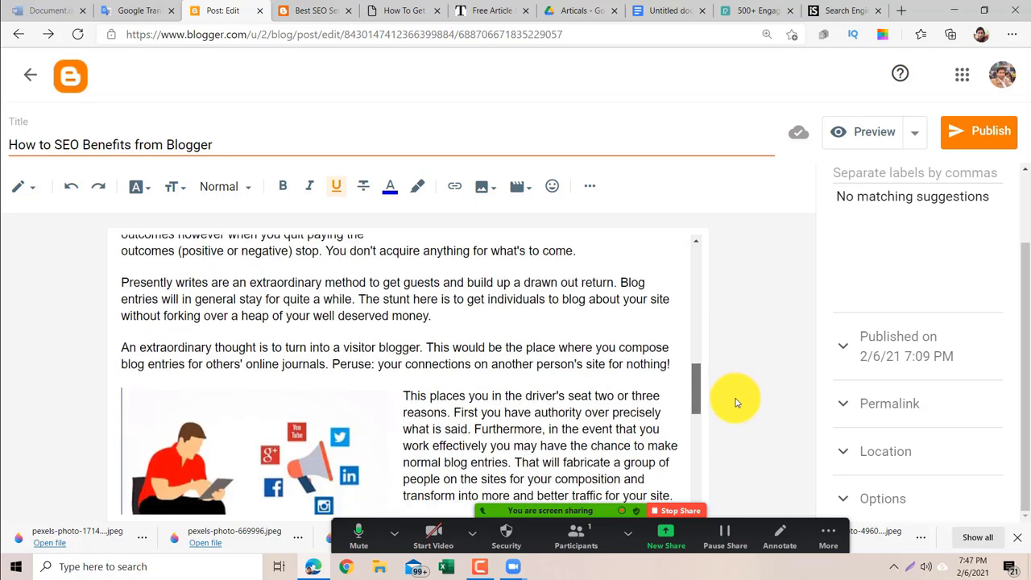
scroll(736, 403, down, 2)
click(297, 379)
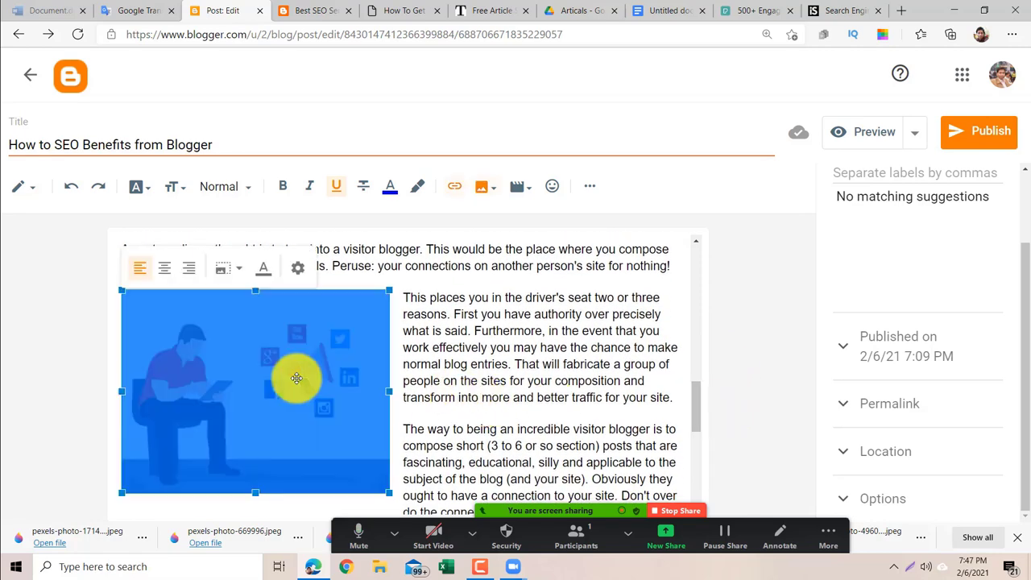
Enlarge the left-aligned image of the seated man with social media icons, making it wider and taller beside the text.
drag(389, 392, 416, 391)
scroll(697, 412, down, 2)
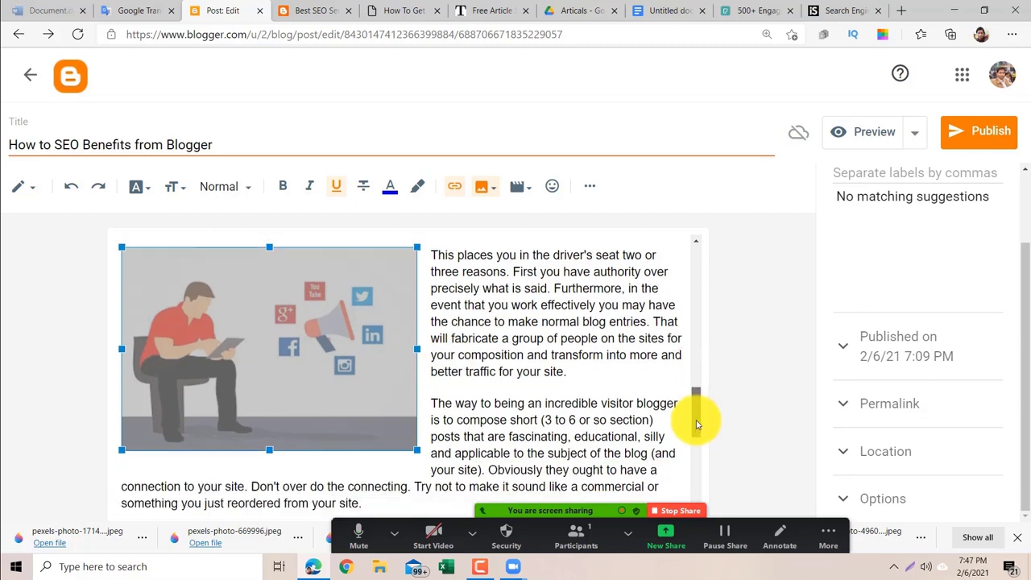
drag(270, 387, 269, 460)
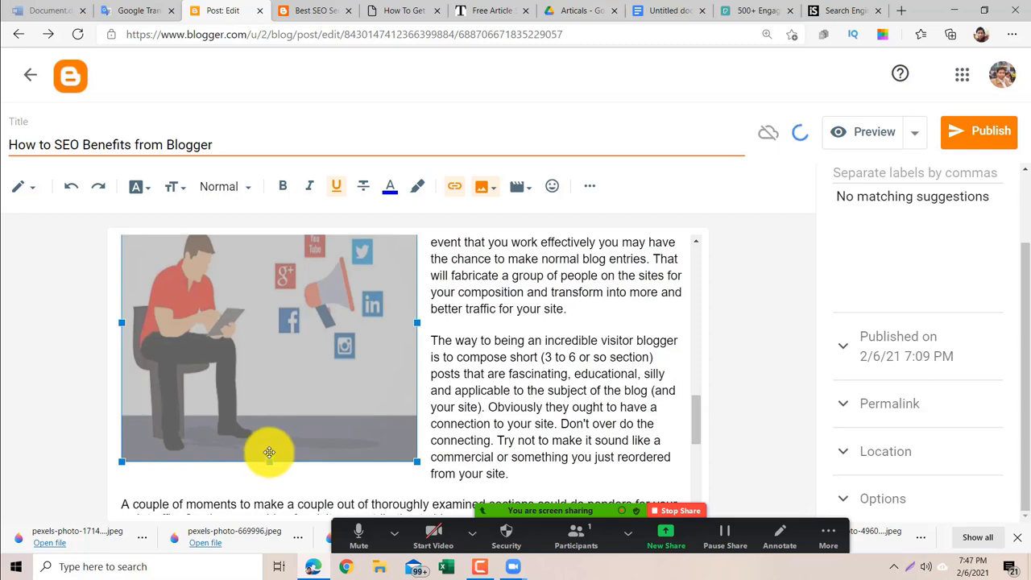
scroll(274, 377, down, 1)
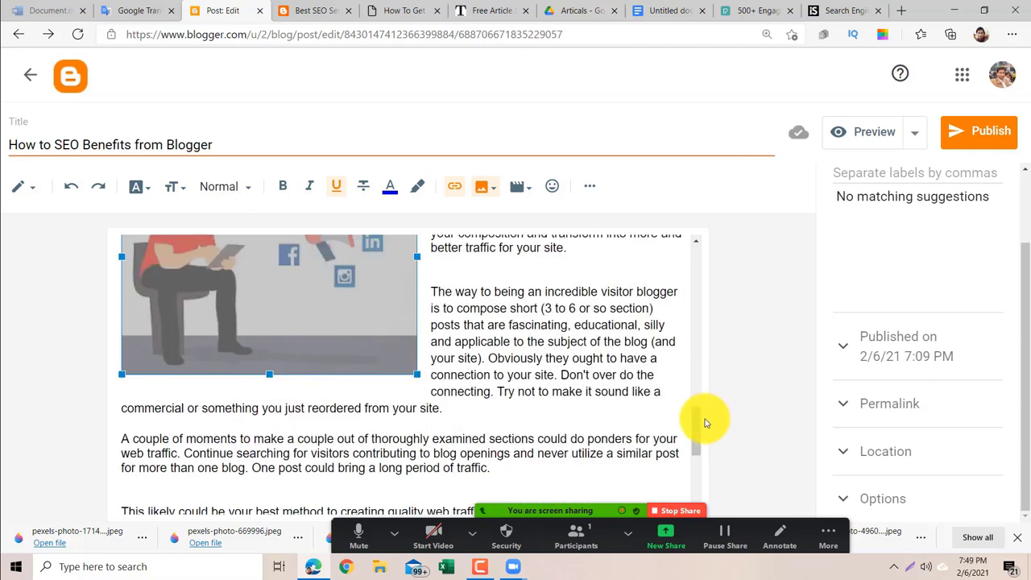
drag(700, 431, 709, 359)
drag(710, 339, 753, 398)
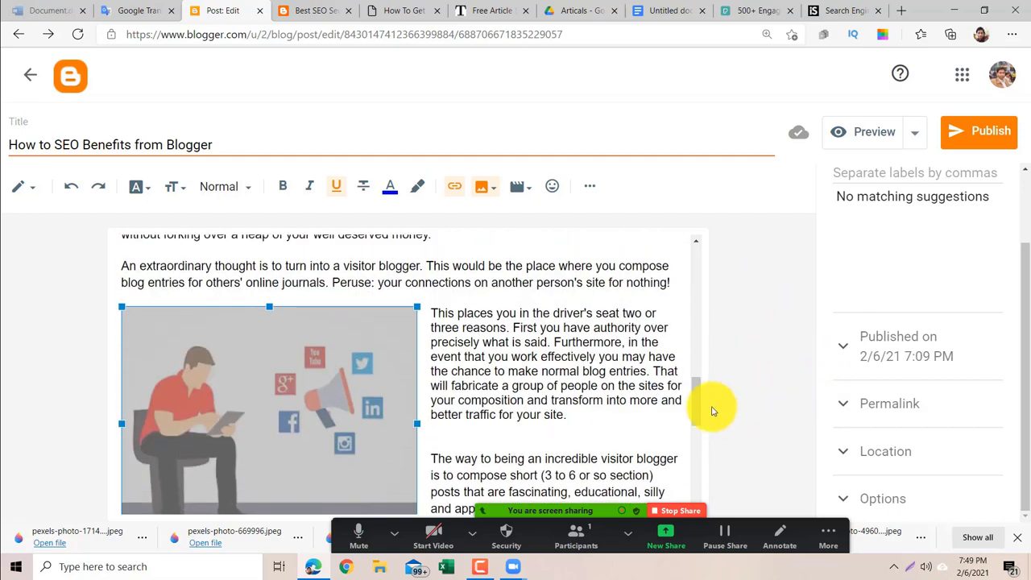
Upload the image bubbles-1968298__340 from the computer and insert it below the post's closing paragraph.
drag(690, 414, 704, 493)
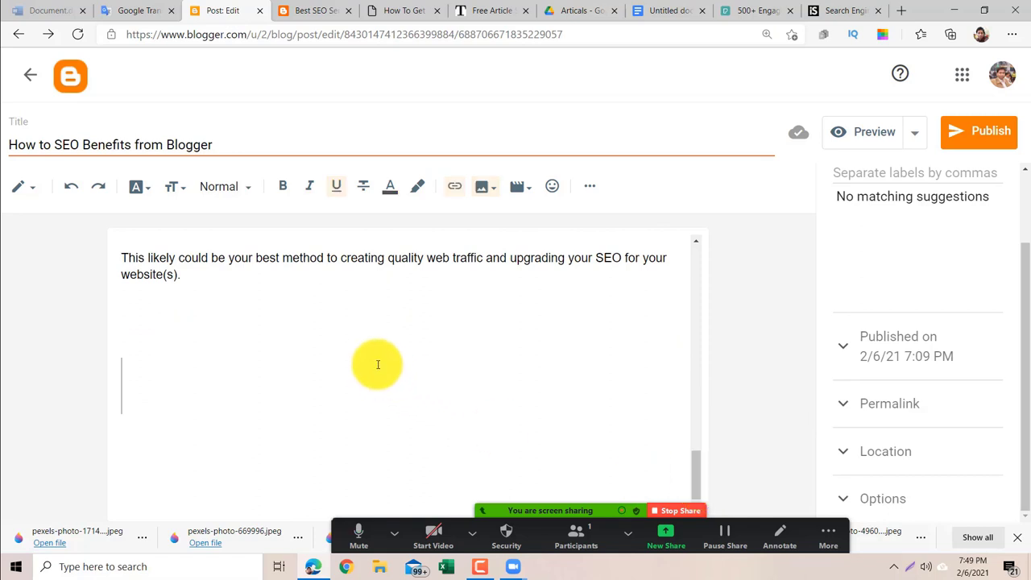
click(309, 292)
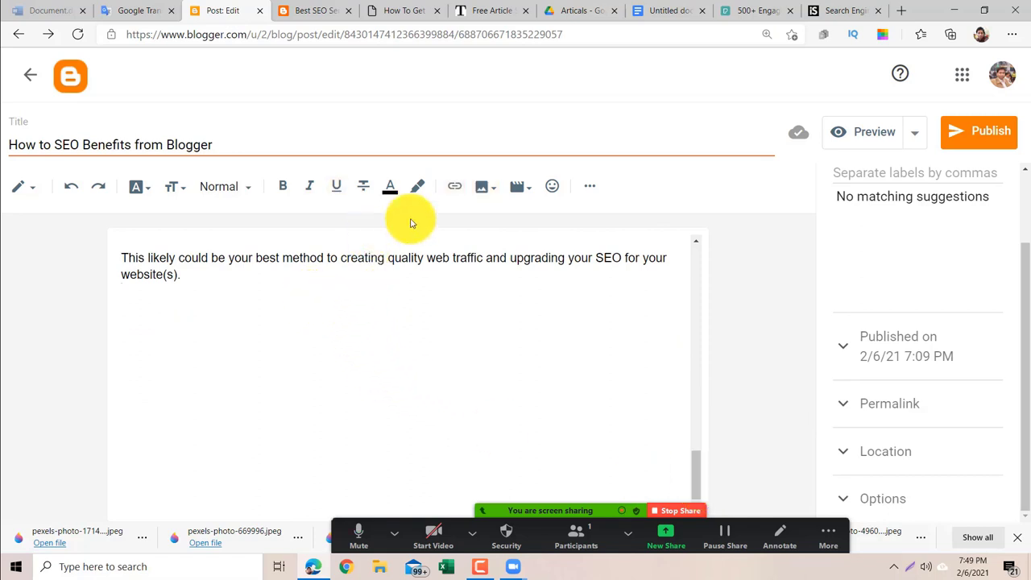
click(483, 192)
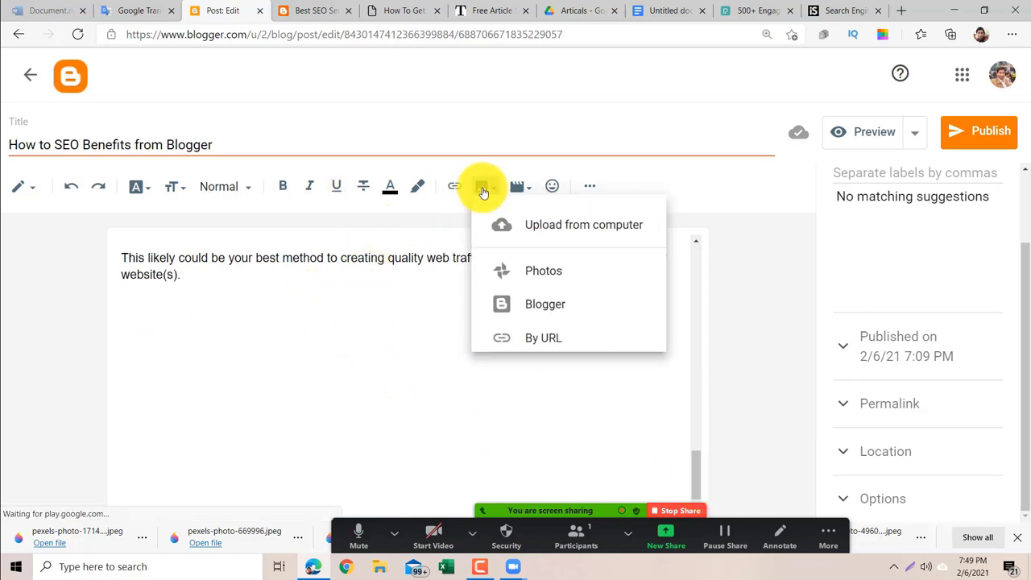
click(528, 232)
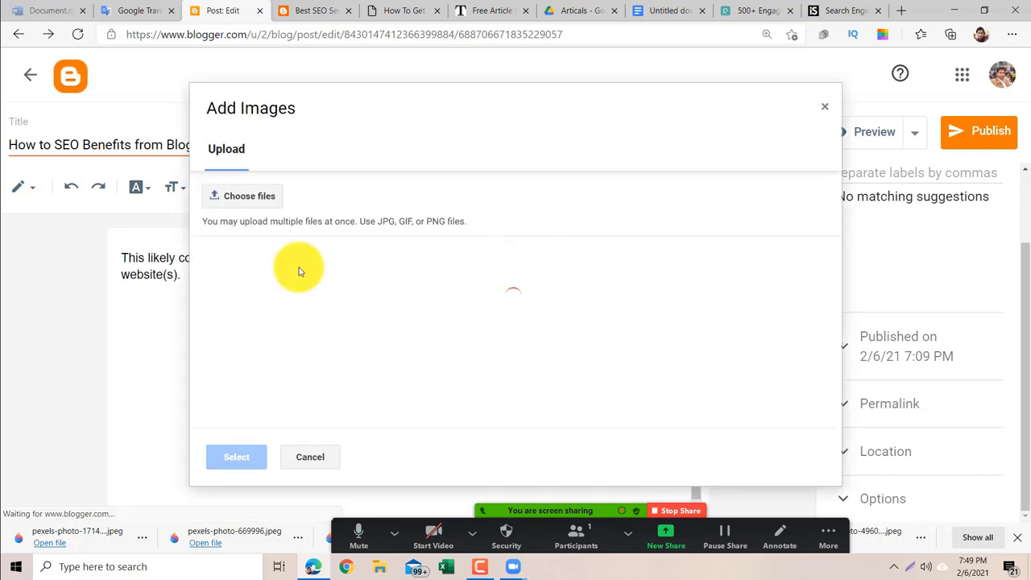
click(253, 196)
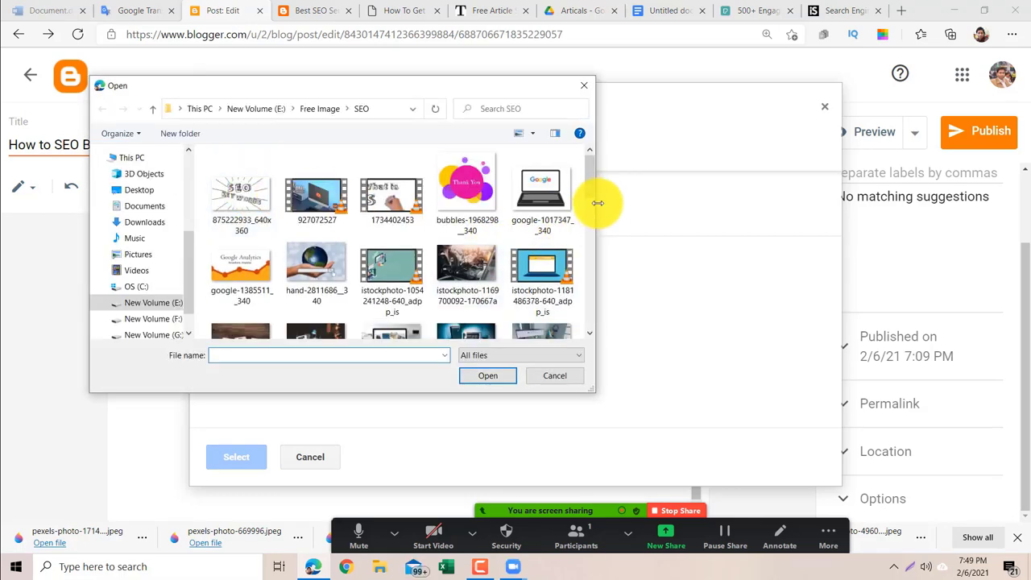
double_click(466, 186)
Format the words "SEO for your website(s)." in the closing paragraph as bold red text.
drag(707, 438, 737, 403)
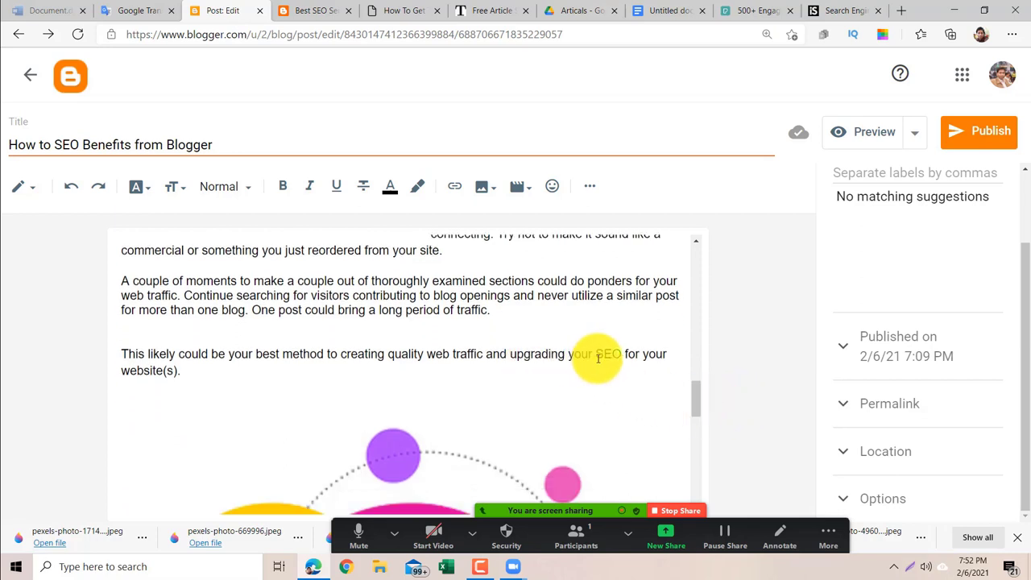
drag(594, 355, 647, 379)
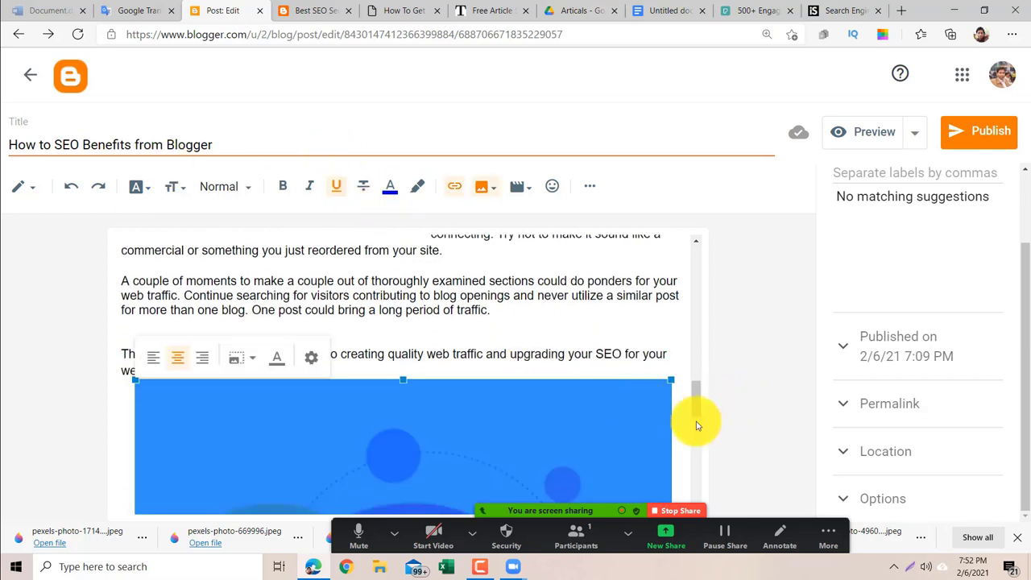
click(671, 343)
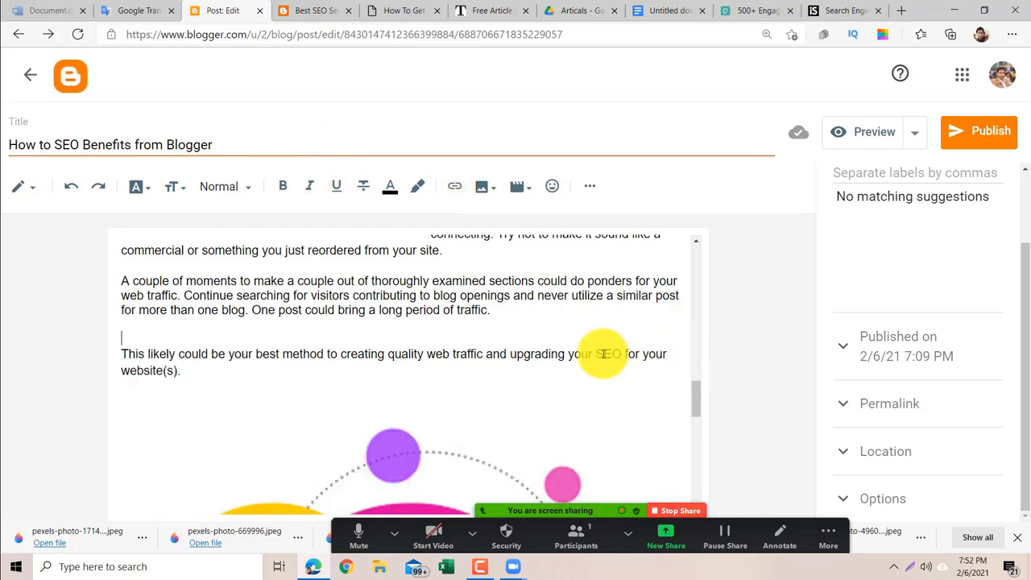
drag(595, 354, 622, 374)
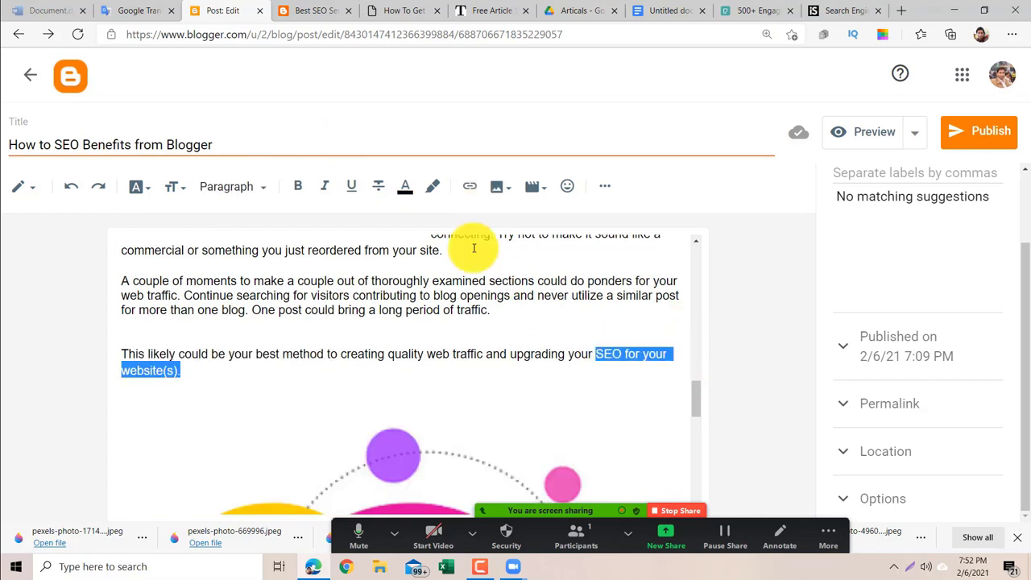
click(405, 194)
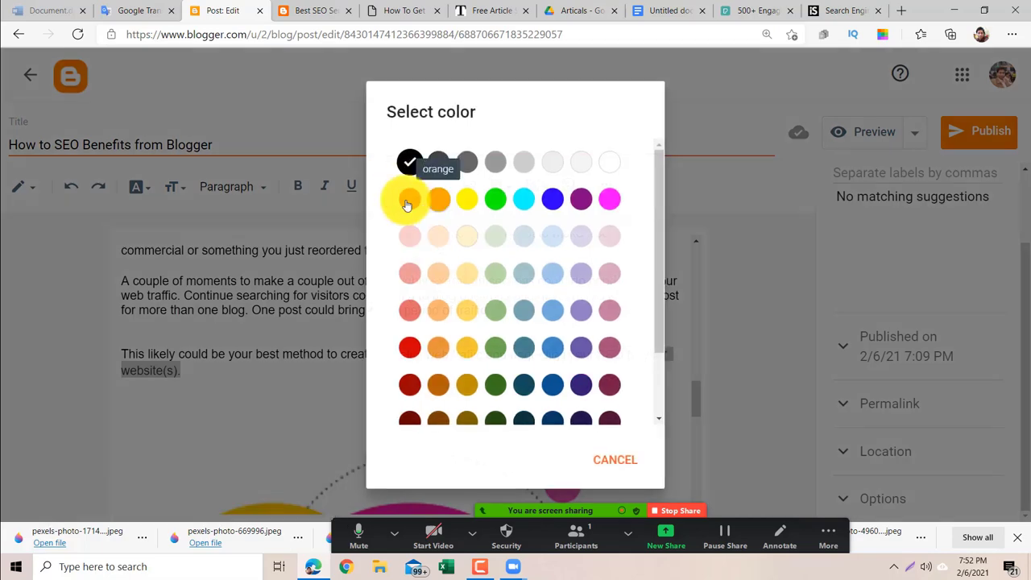
click(406, 204)
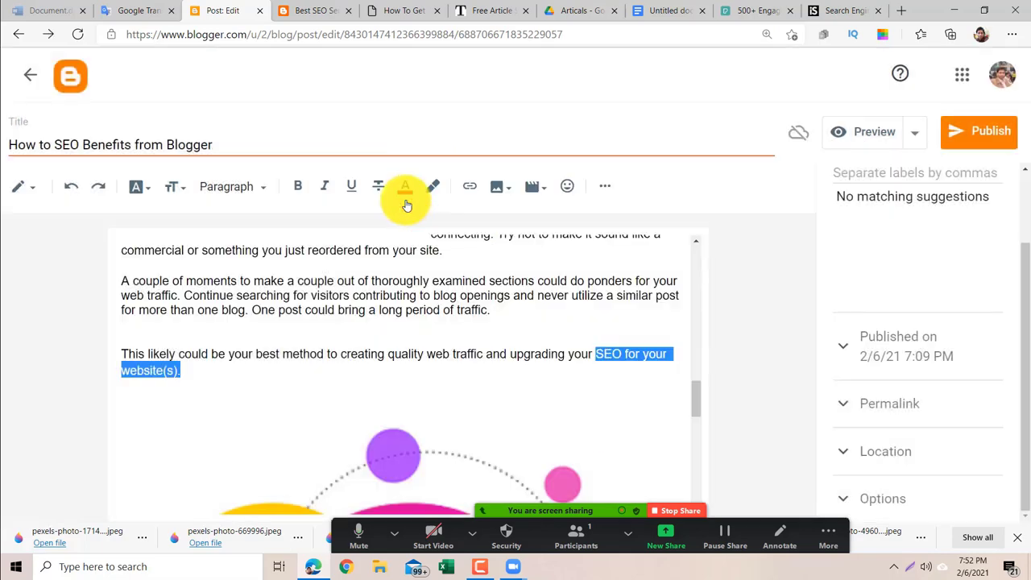
click(298, 192)
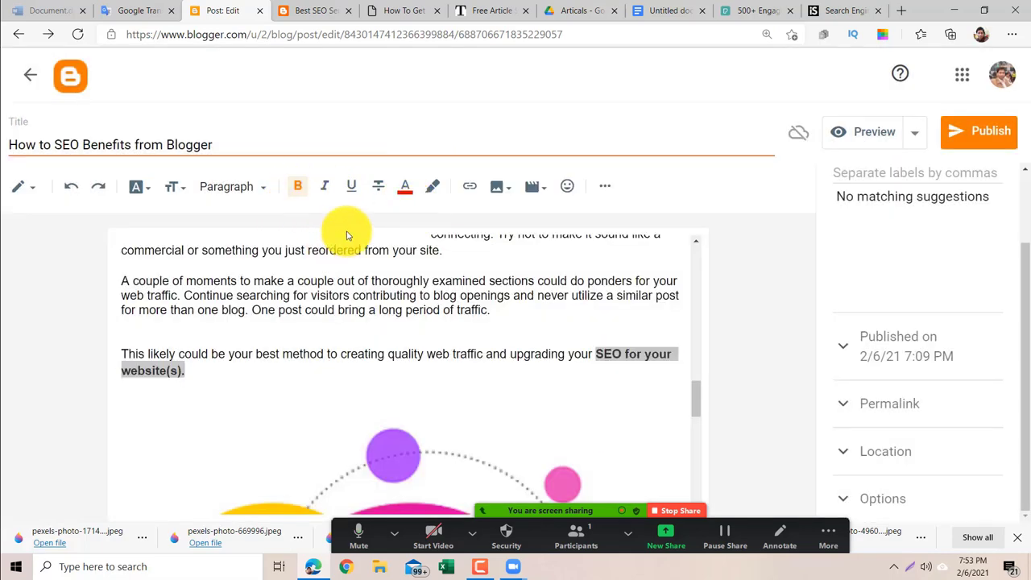
click(556, 327)
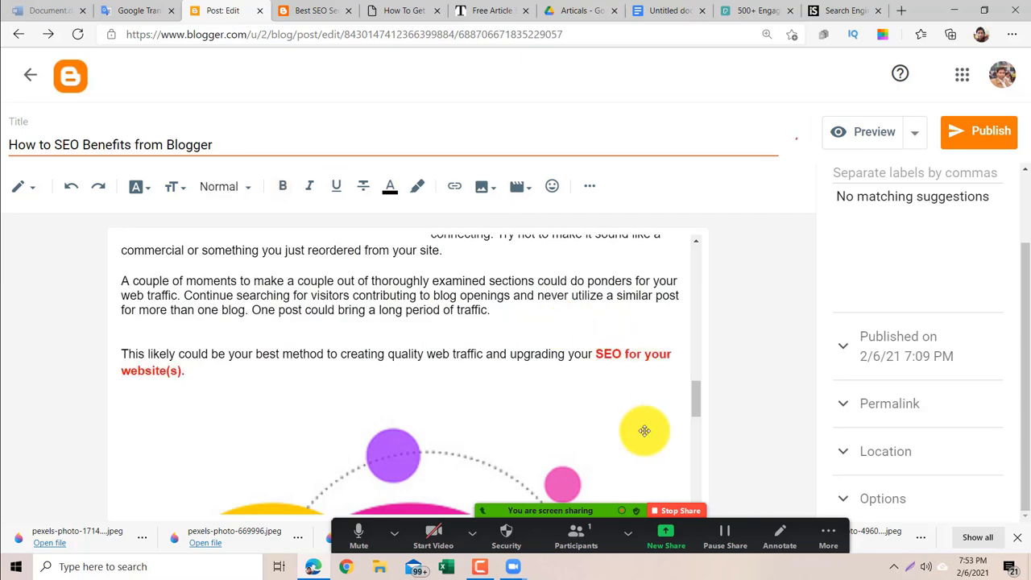
Change the text colour of the heading "Instructions to Get The Most Seo And Web Traffic Benefits From Blogging" to red.
scroll(700, 411, up, 1)
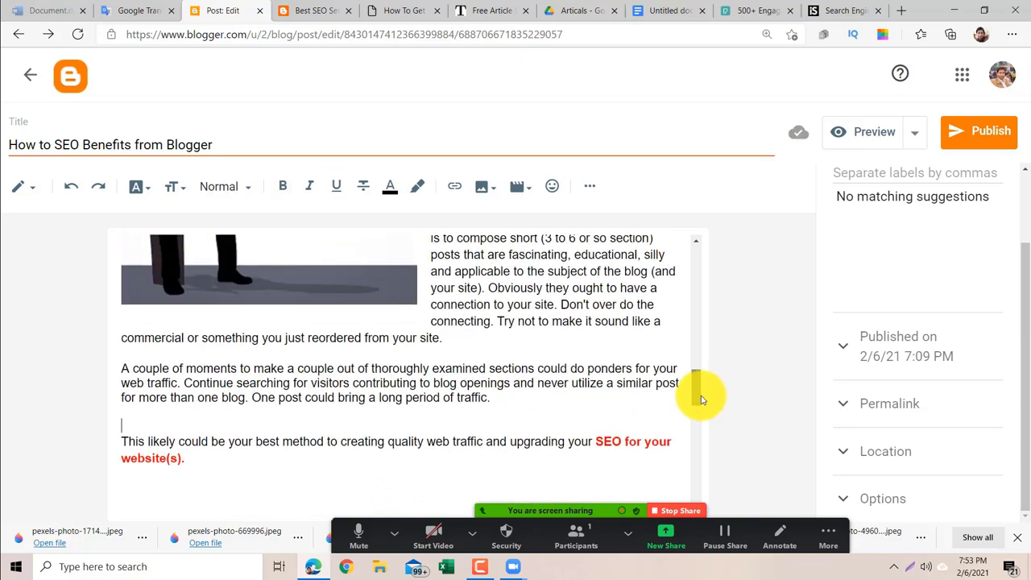
drag(701, 399, 698, 260)
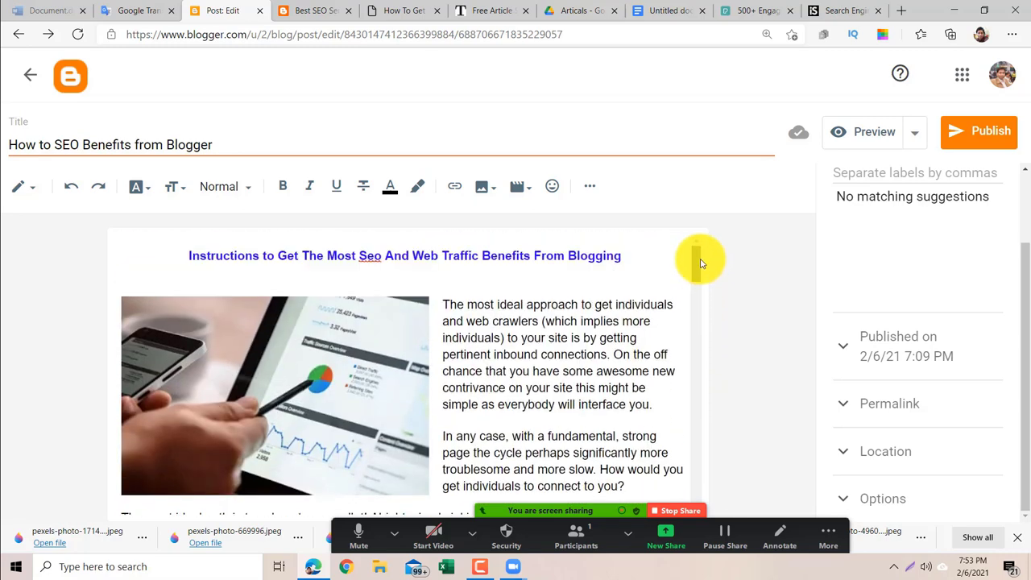
click(184, 256)
triple_click(247, 263)
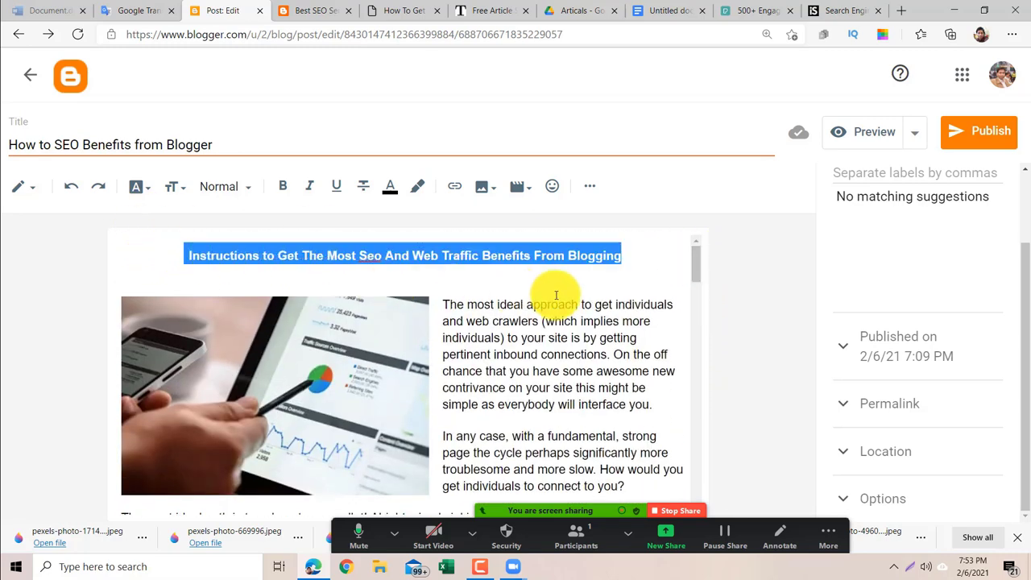
click(274, 188)
click(389, 188)
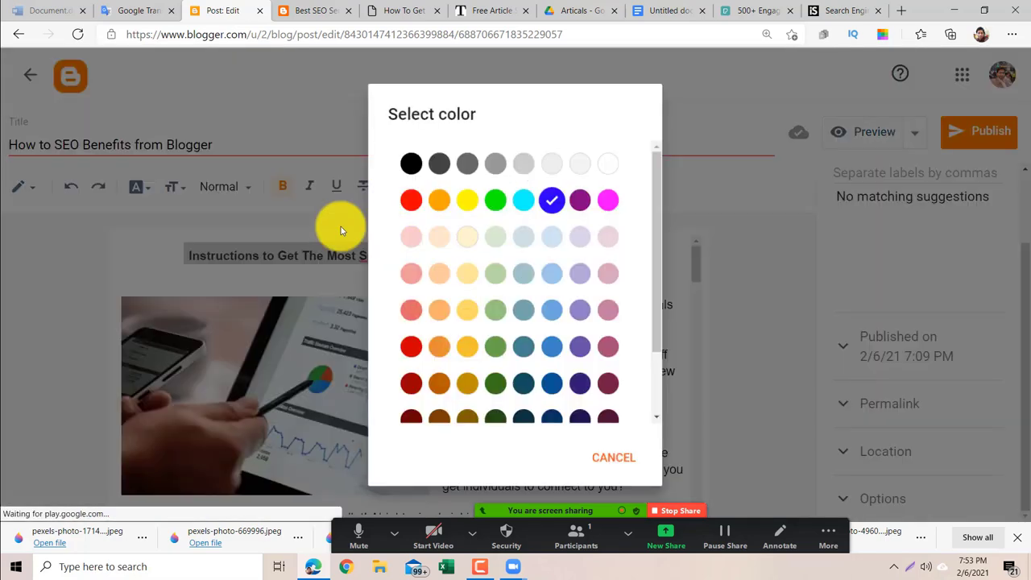
click(411, 211)
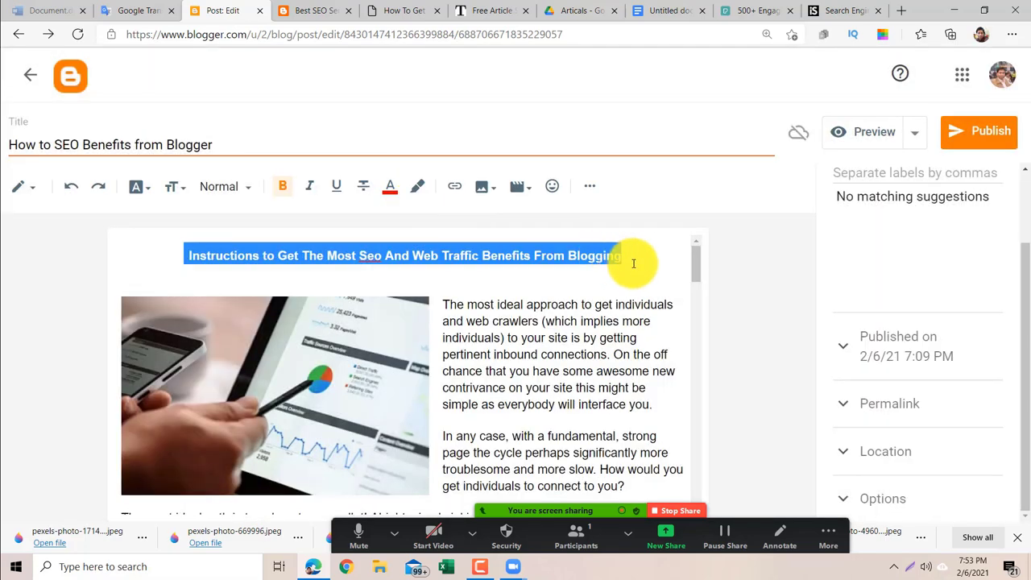
click(665, 264)
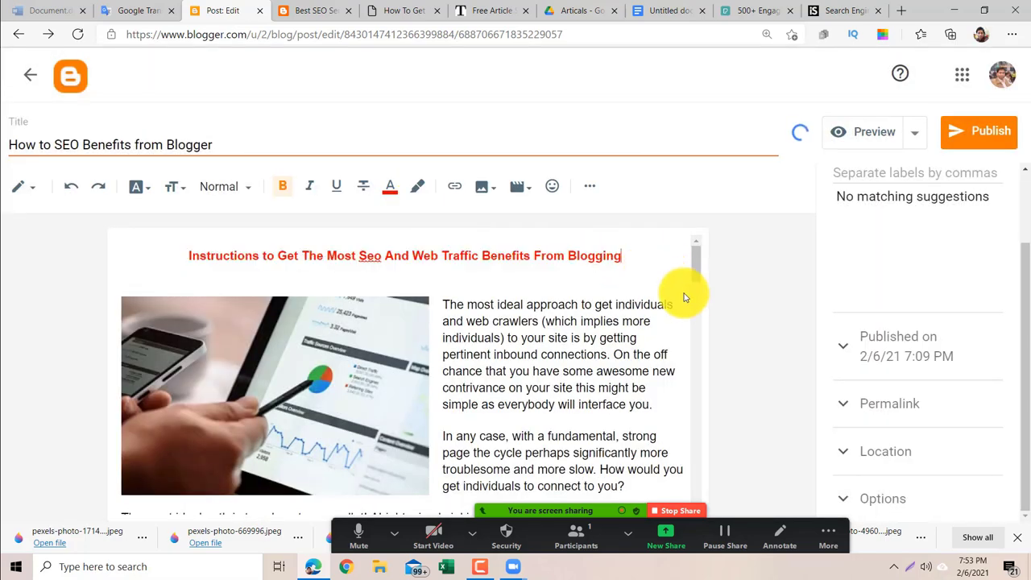
Preview the post and review its full layout from the title to the comment area.
scroll(697, 281, down, 8)
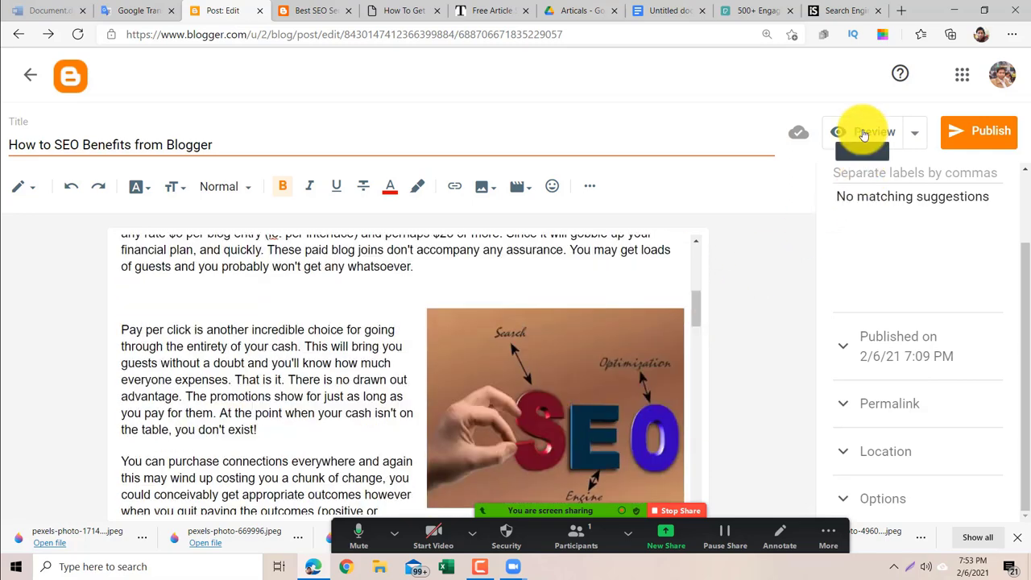
click(864, 135)
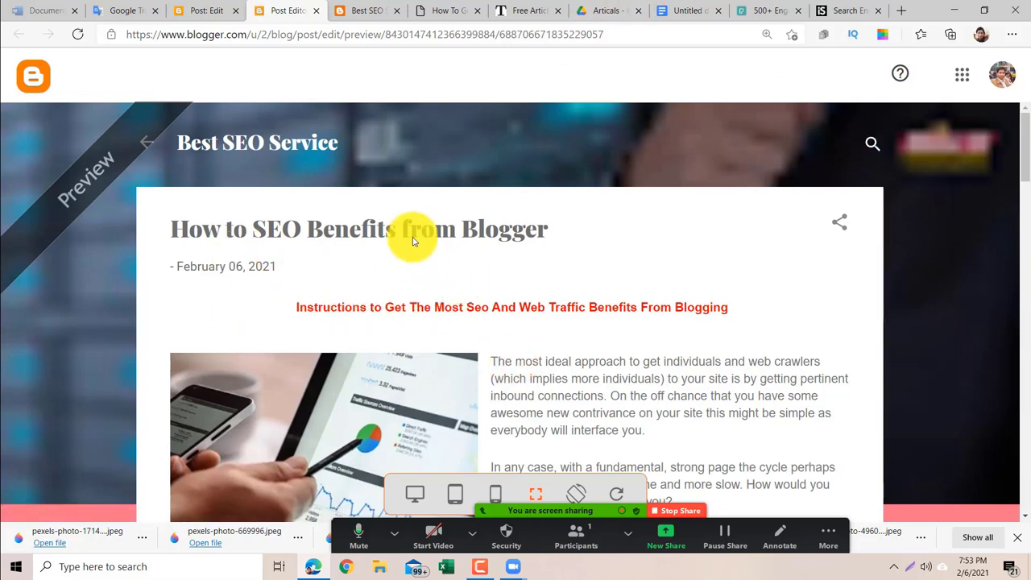
drag(1027, 161, 1025, 506)
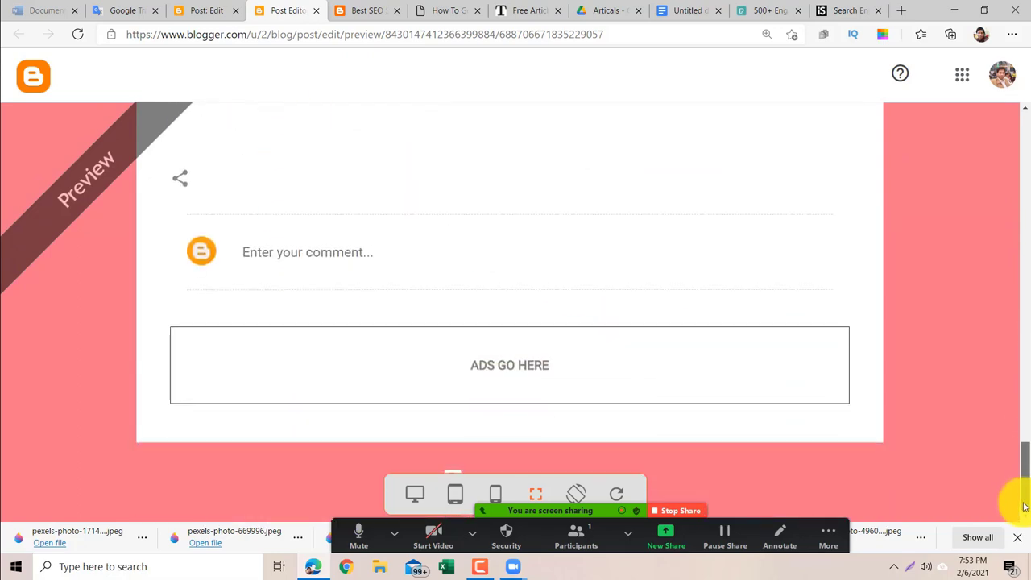
mouse_move(1027, 490)
mouse_down()
mouse_move(1013, 460)
mouse_move(1016, 491)
mouse_up()
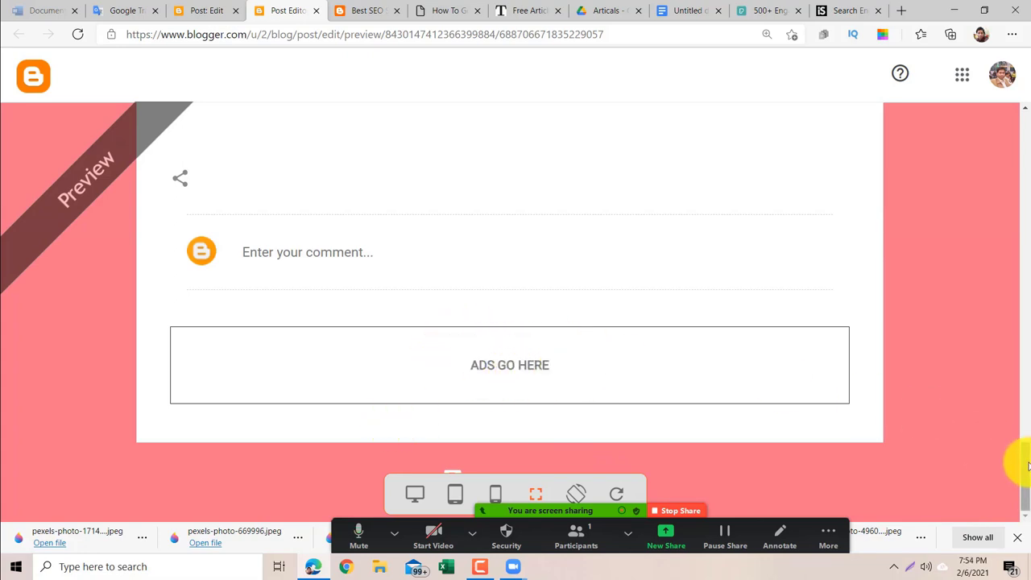
drag(1027, 473, 1025, 127)
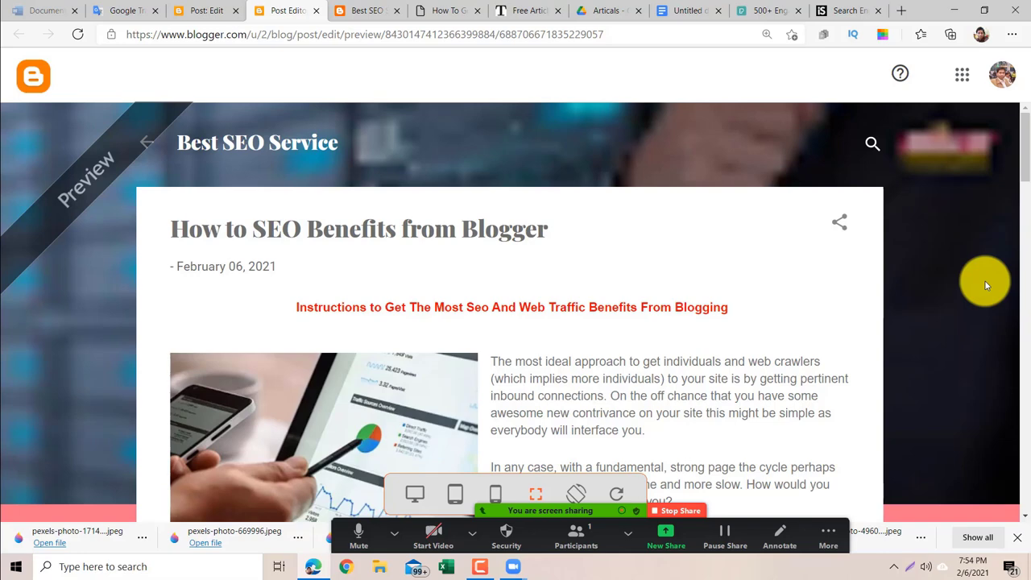
drag(1026, 162, 1023, 332)
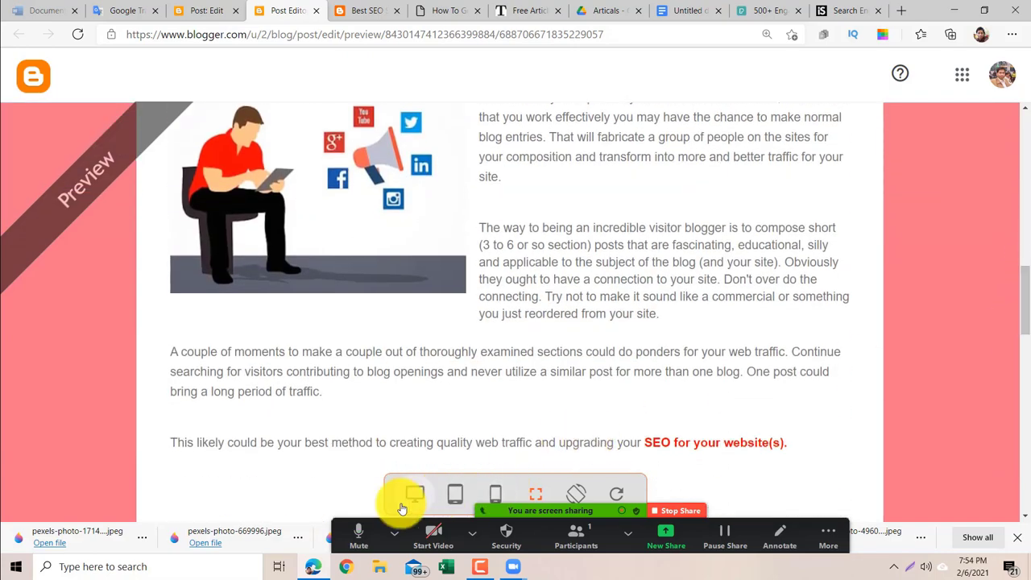
Examine the post preview in the tablet and phone layouts.
click(455, 496)
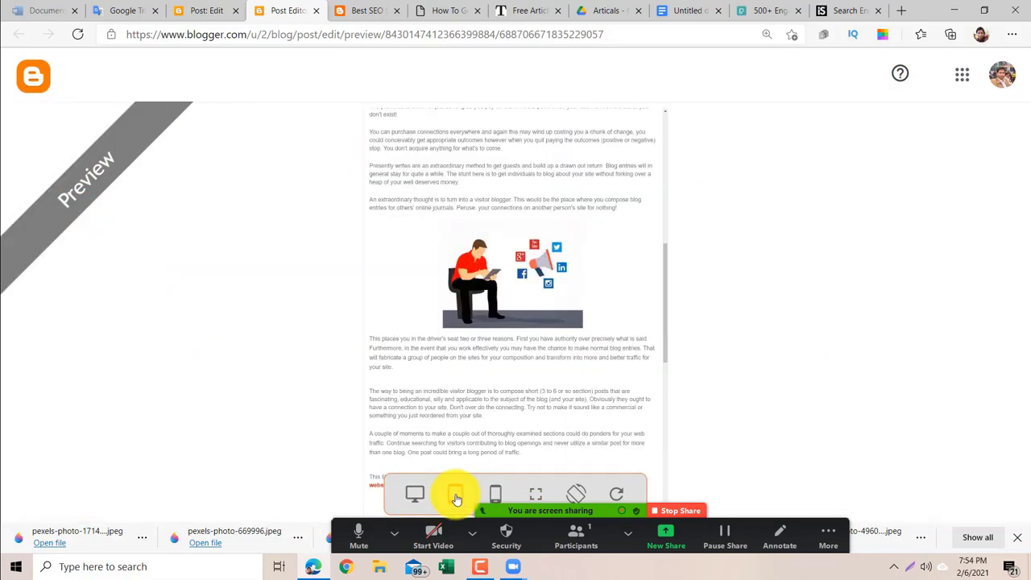
drag(664, 319, 670, 476)
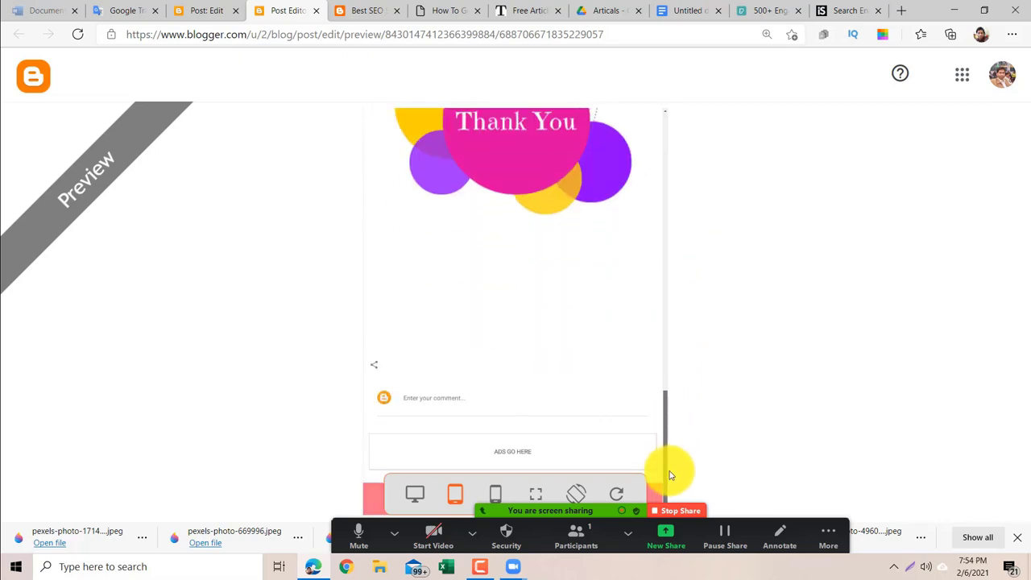
click(503, 499)
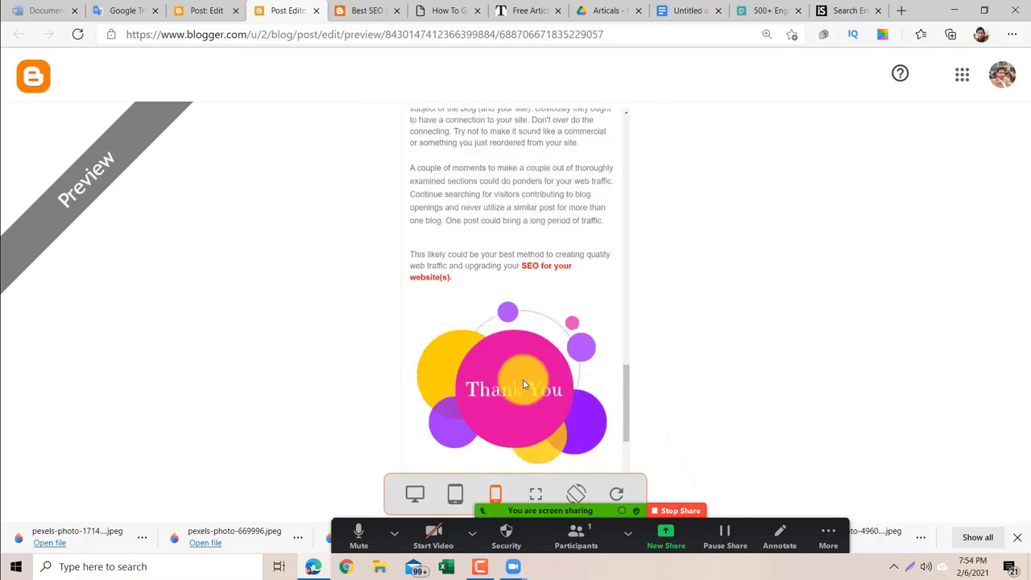
drag(627, 400, 651, 161)
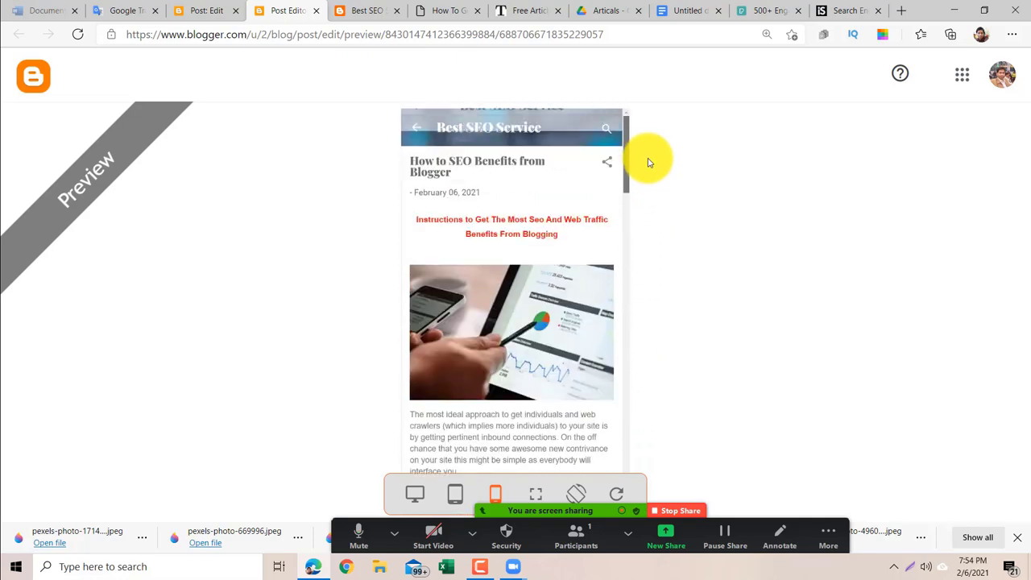
Return to the post editor and select the Thank You image at the end of the post.
click(207, 12)
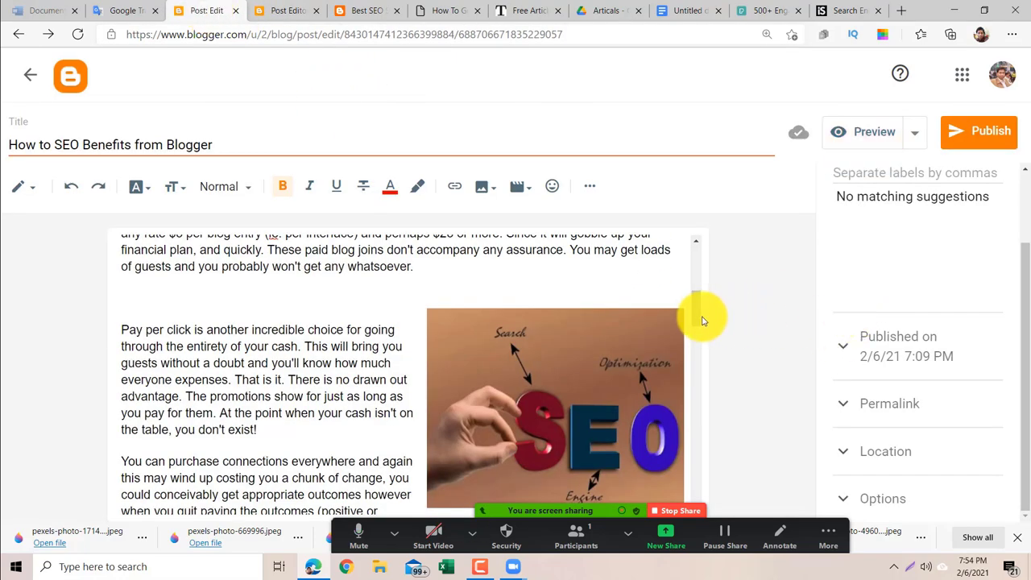
drag(696, 336, 672, 472)
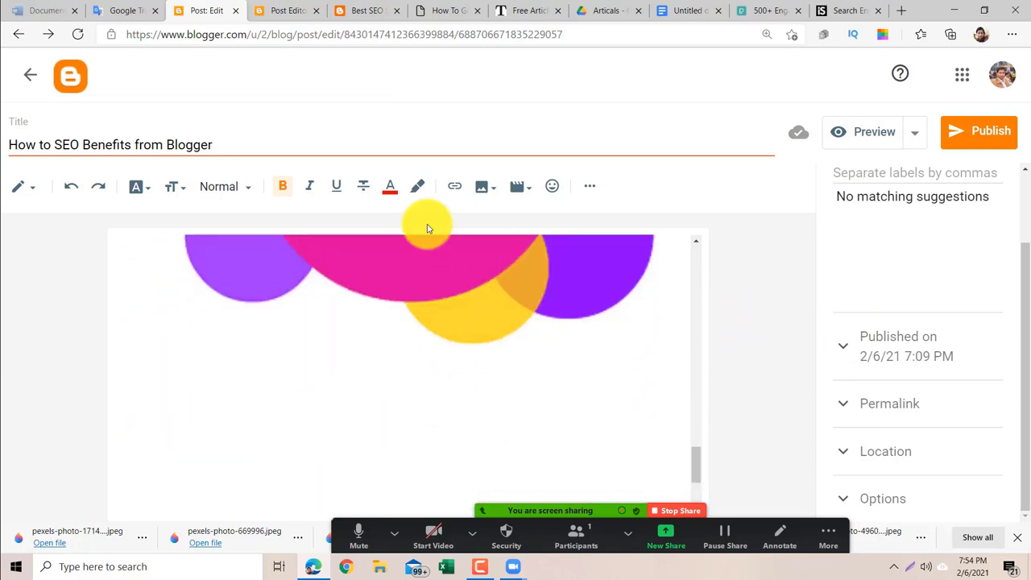
click(455, 284)
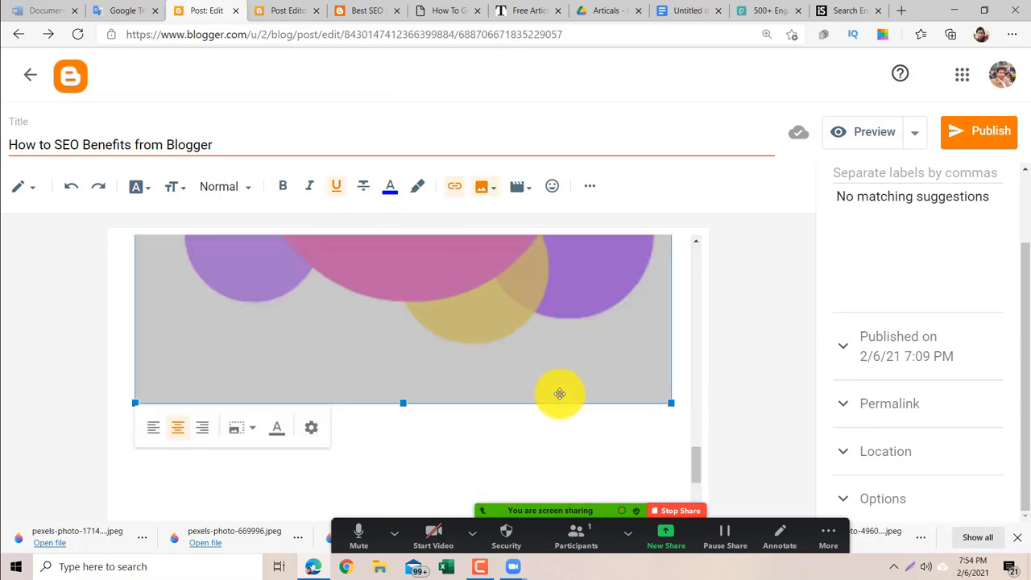
Change the size of the Thank You image to Medium.
drag(414, 376, 402, 411)
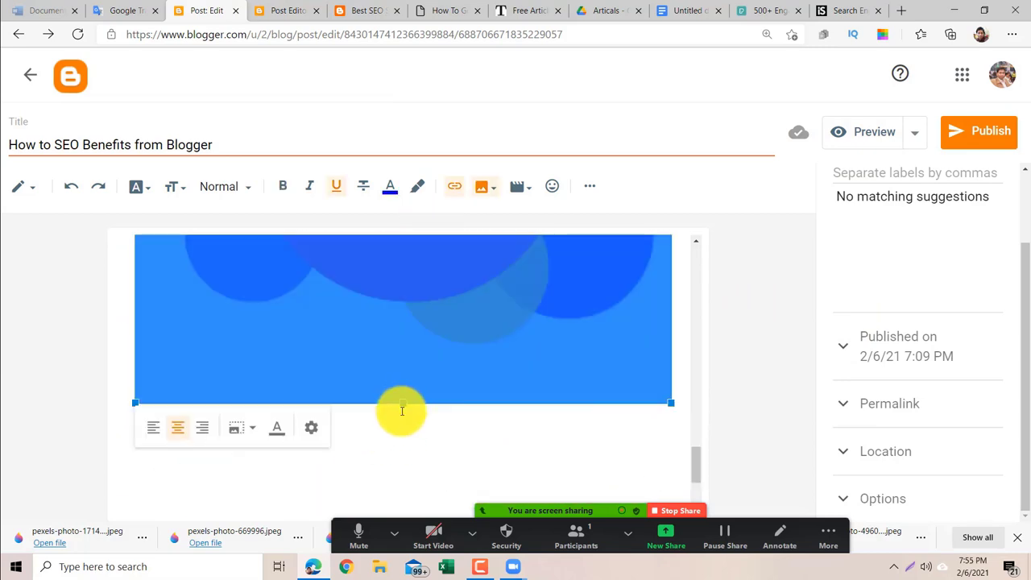
click(403, 408)
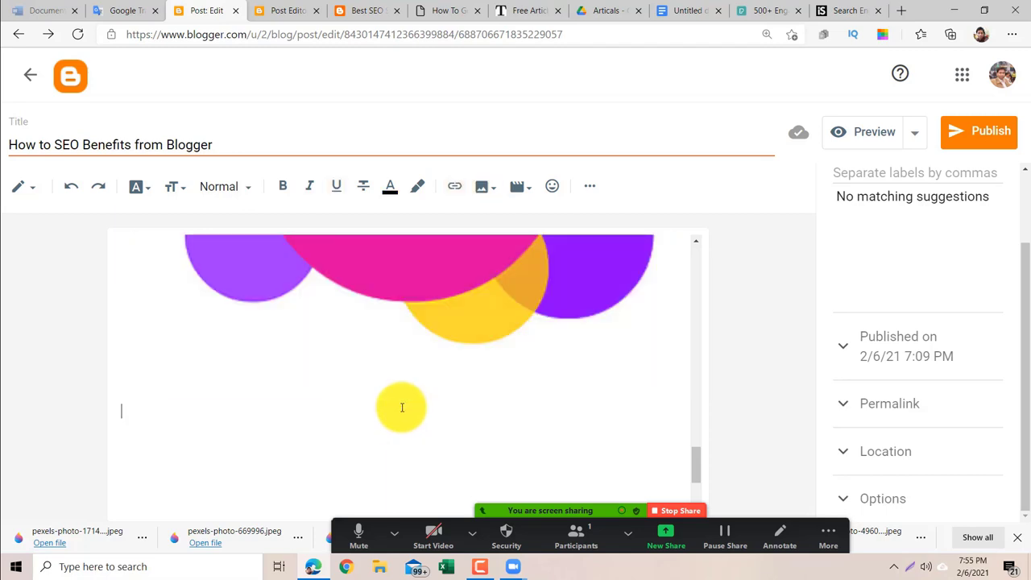
drag(424, 312, 418, 352)
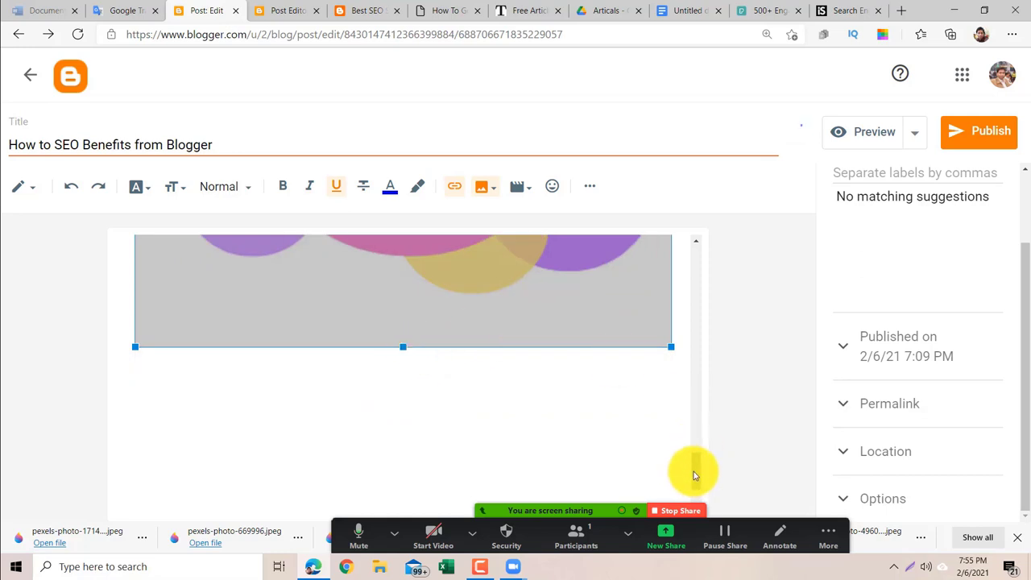
scroll(714, 409, up, 5)
scroll(718, 433, down, 3)
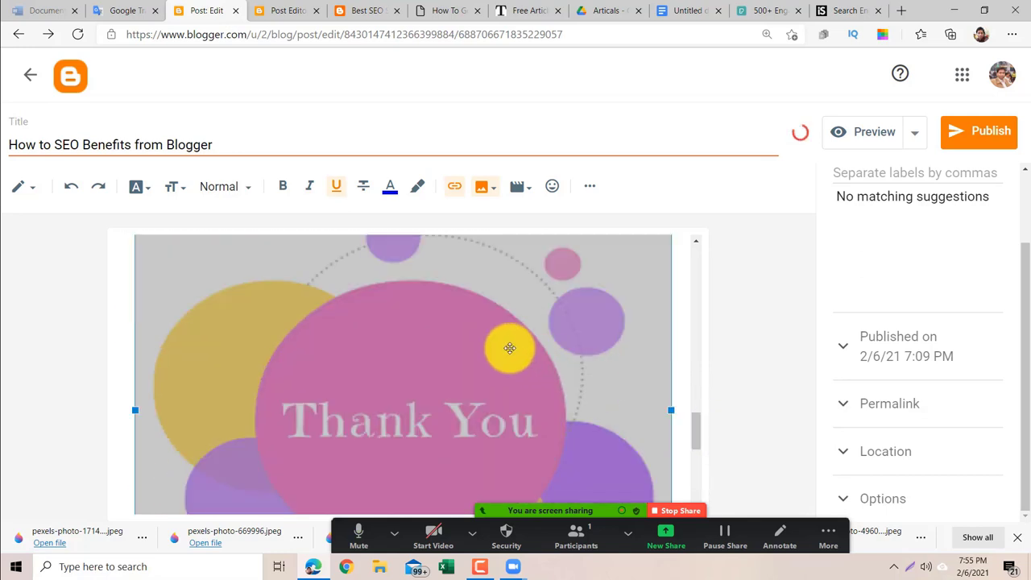
right_click(509, 348)
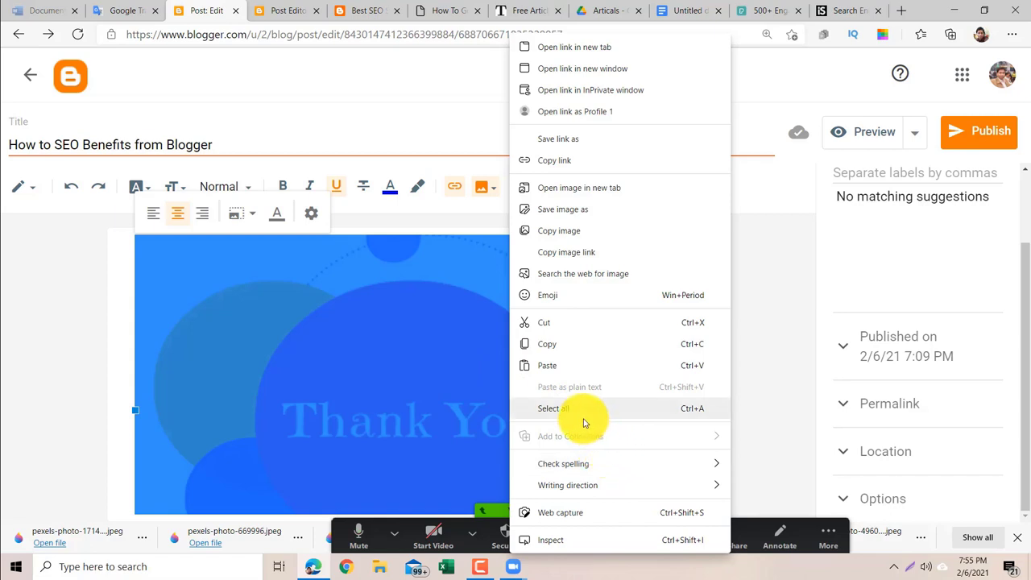
click(375, 303)
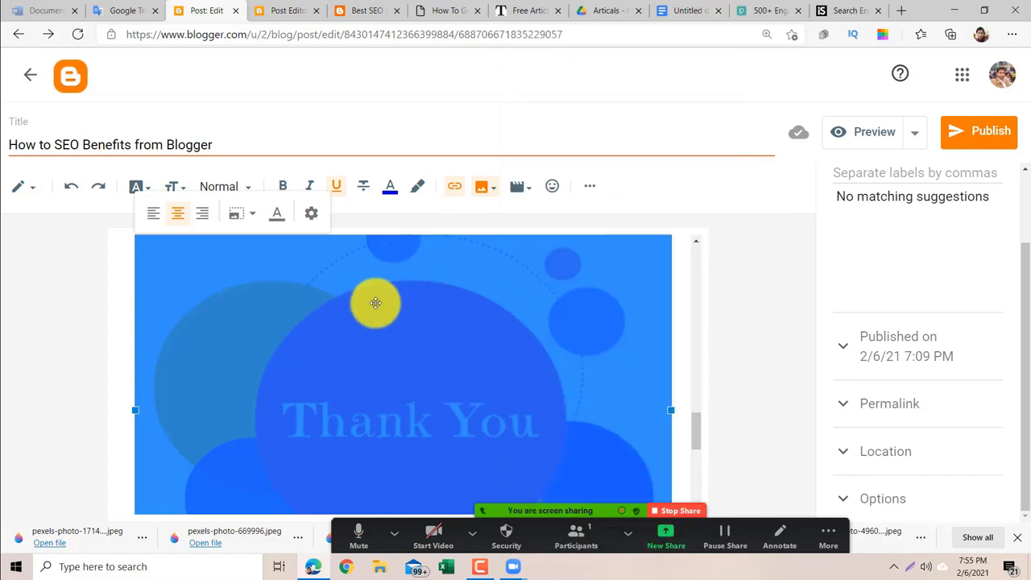
click(253, 214)
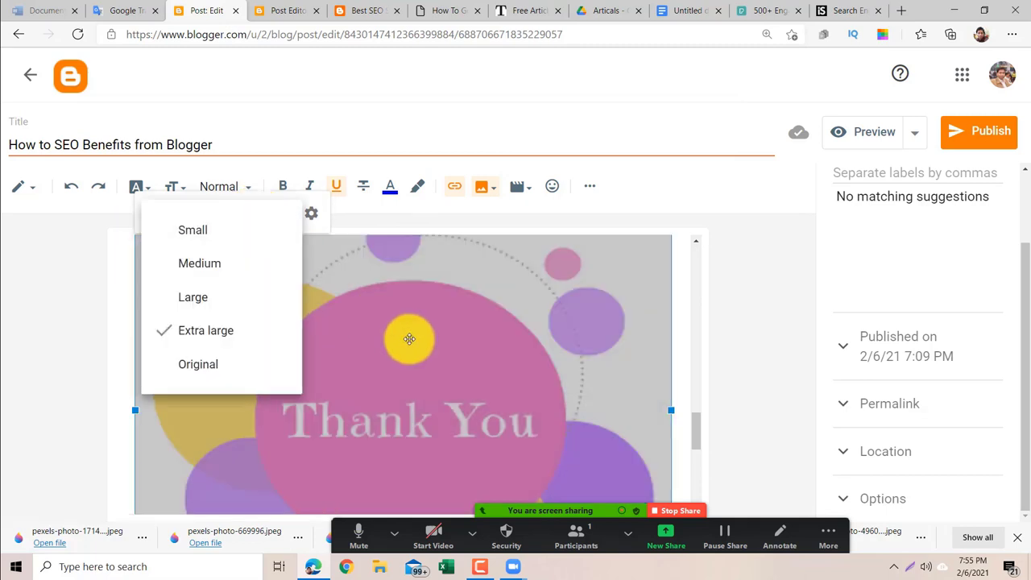
click(204, 265)
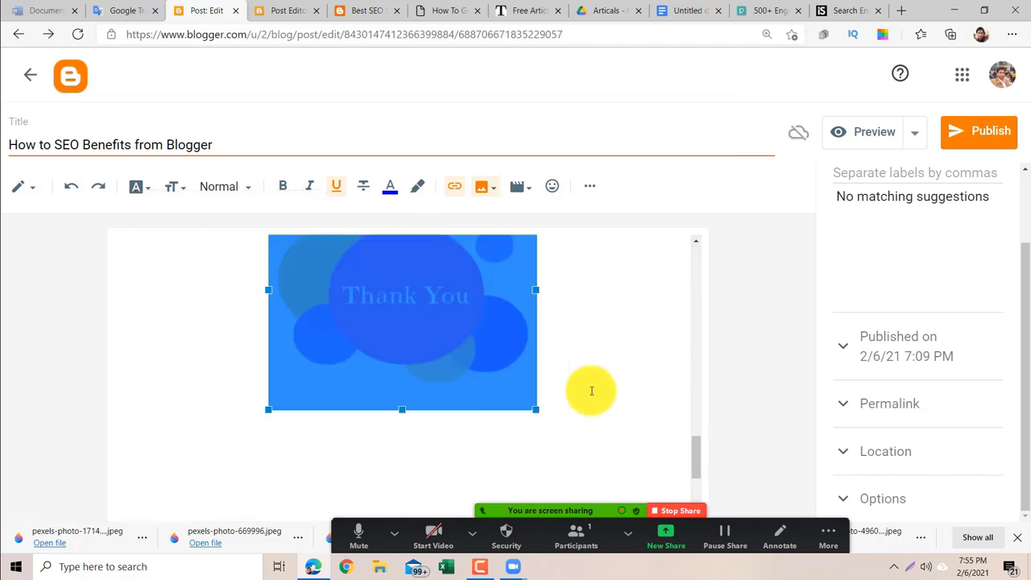
Delete the Thank You image below the closing paragraph.
scroll(698, 460, up, 3)
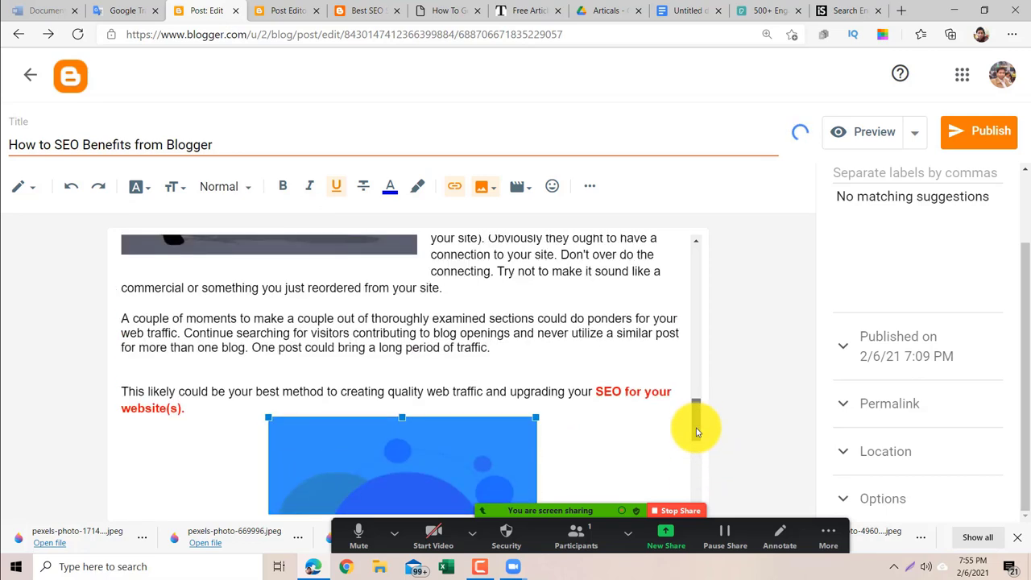
scroll(698, 435, down, 2)
click(368, 376)
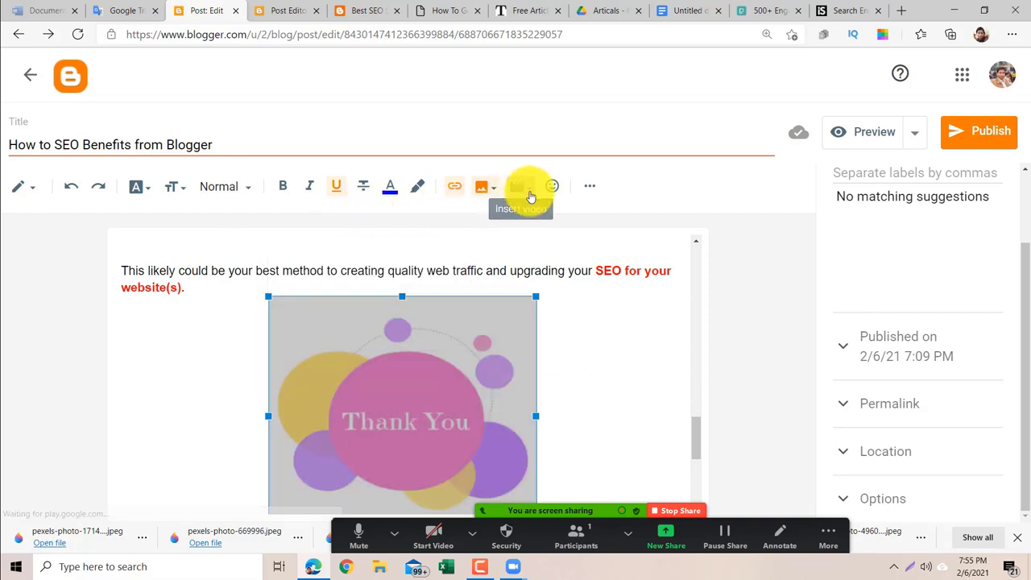
click(522, 190)
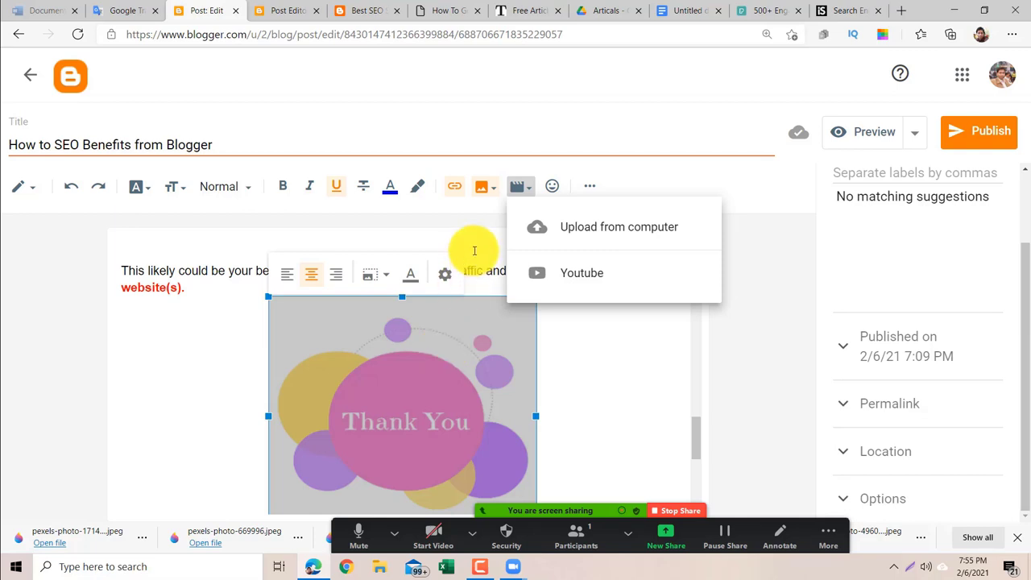
click(494, 192)
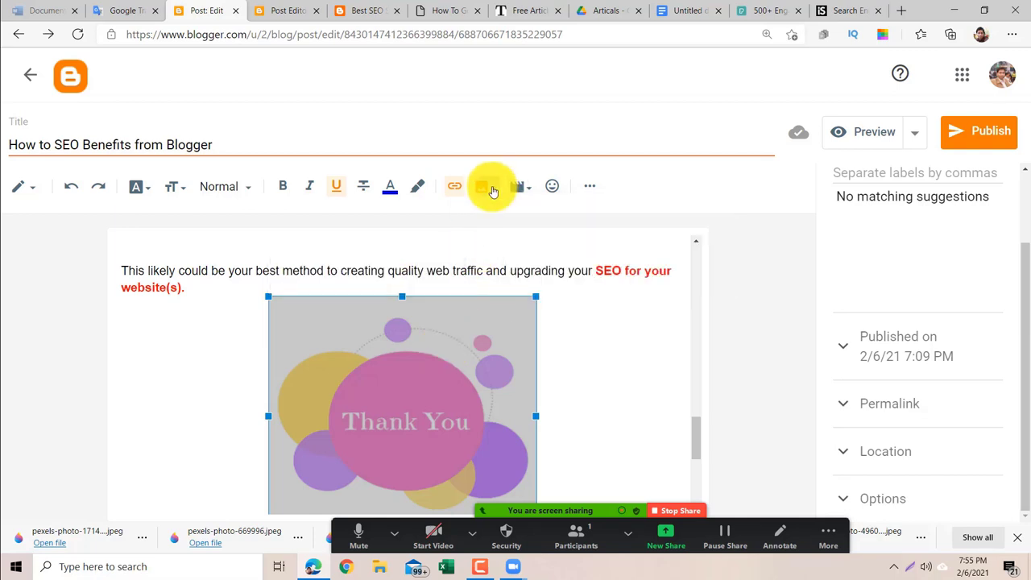
click(494, 192)
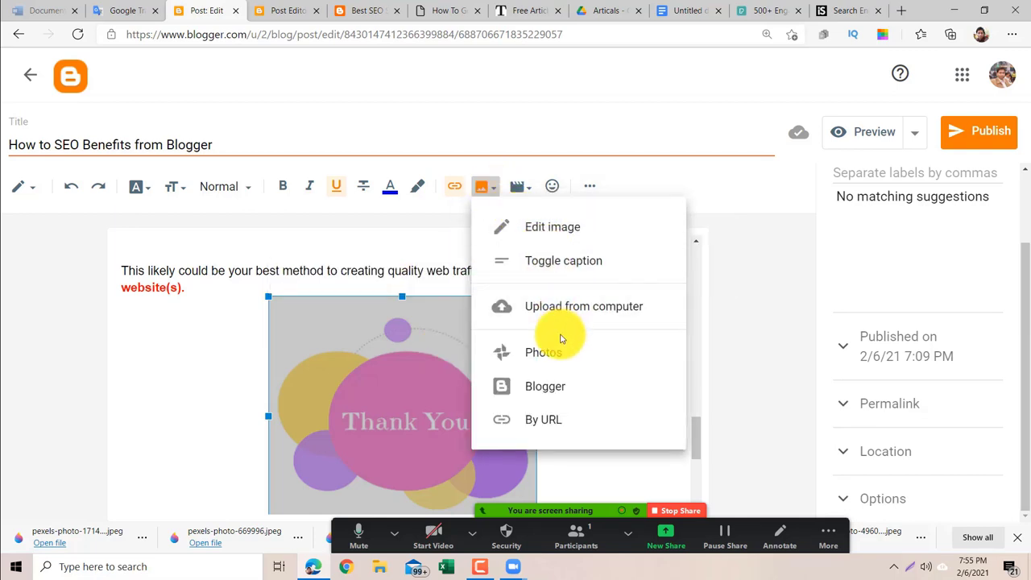
click(596, 466)
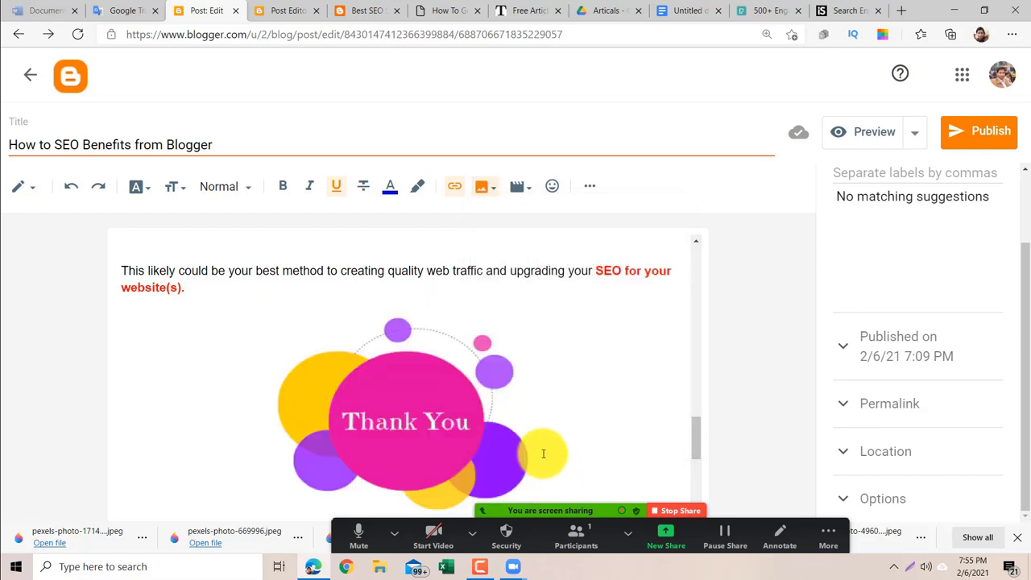
key(BackSpace)
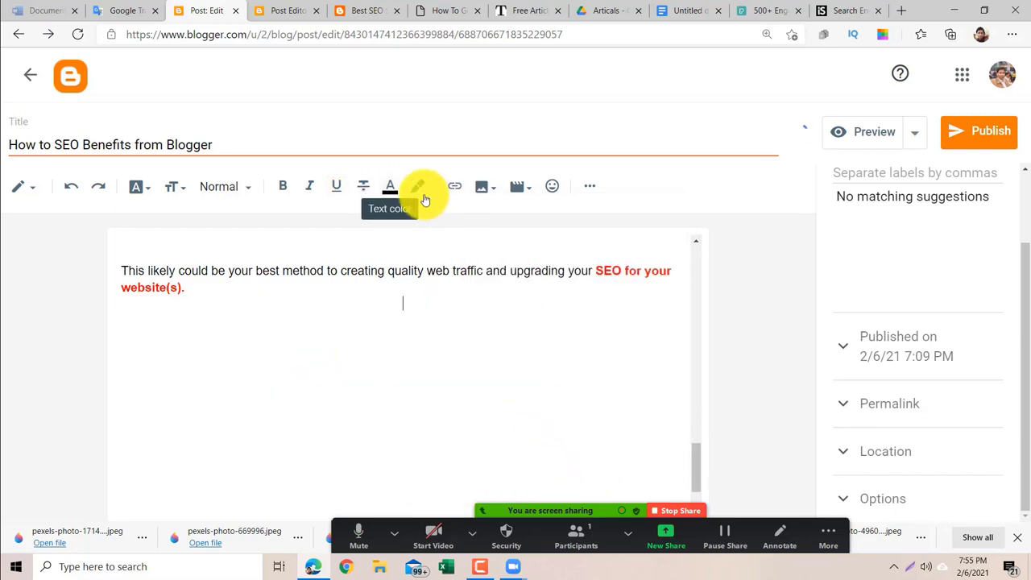
Upload the image seo-441400__340 from the SEO folder on the computer and insert it below the closing paragraph.
click(487, 190)
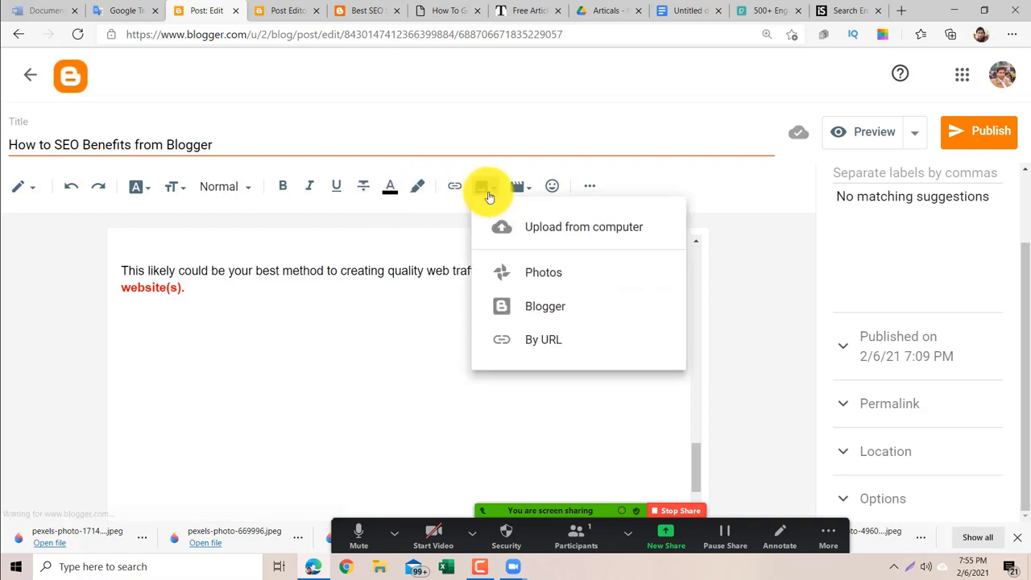
click(522, 233)
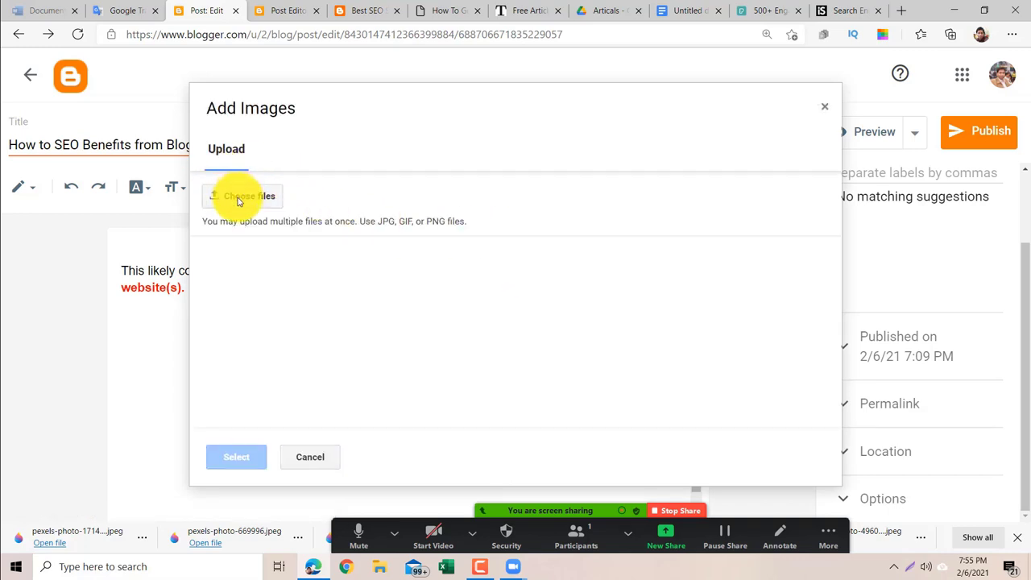
click(239, 201)
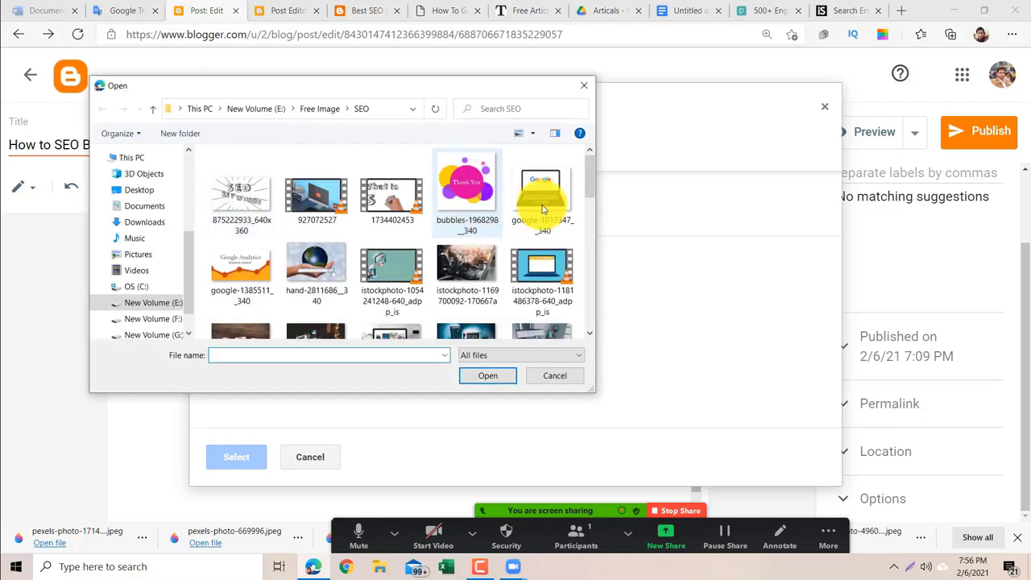
drag(594, 180, 599, 235)
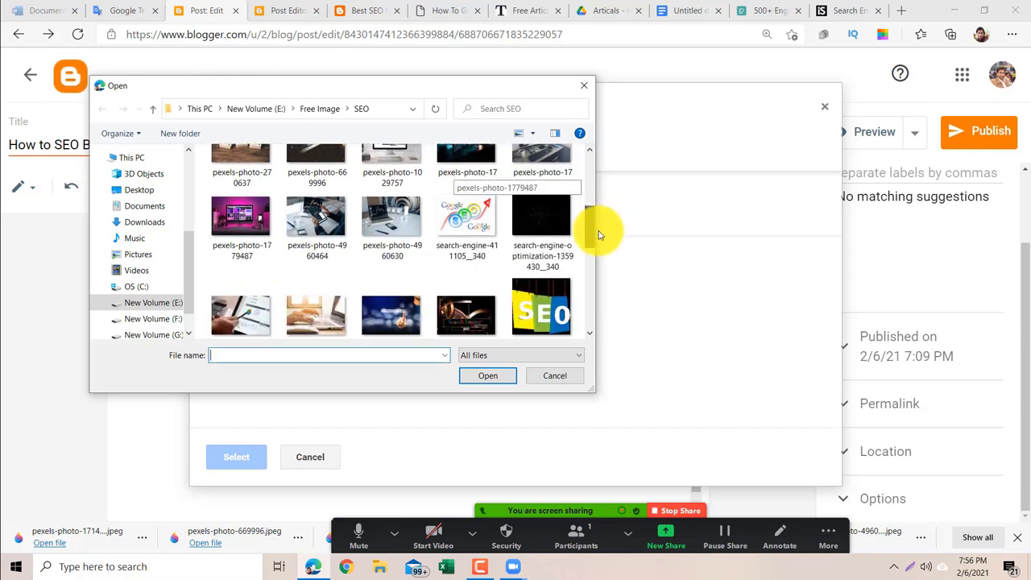
drag(599, 235, 601, 238)
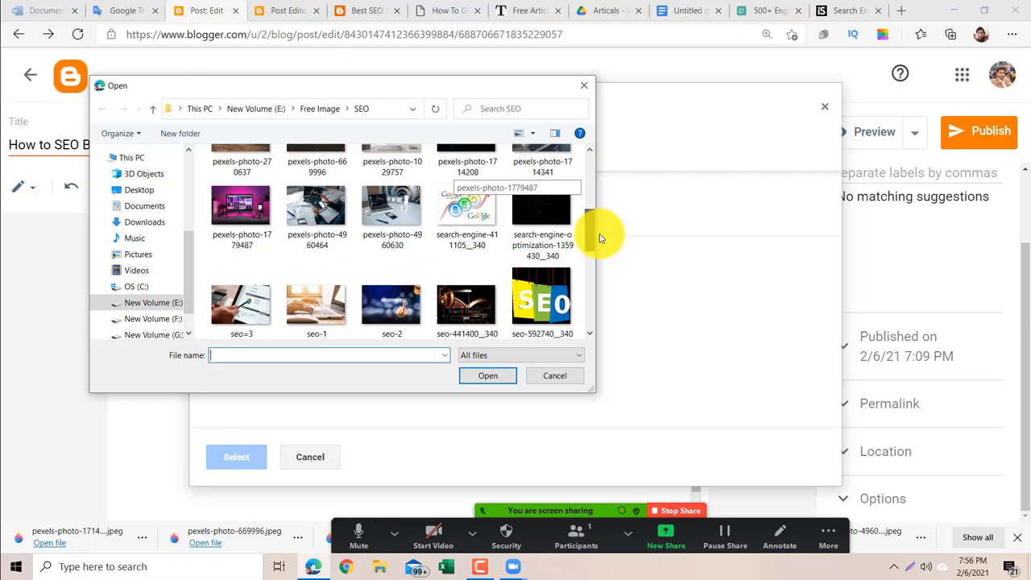
click(470, 308)
click(505, 381)
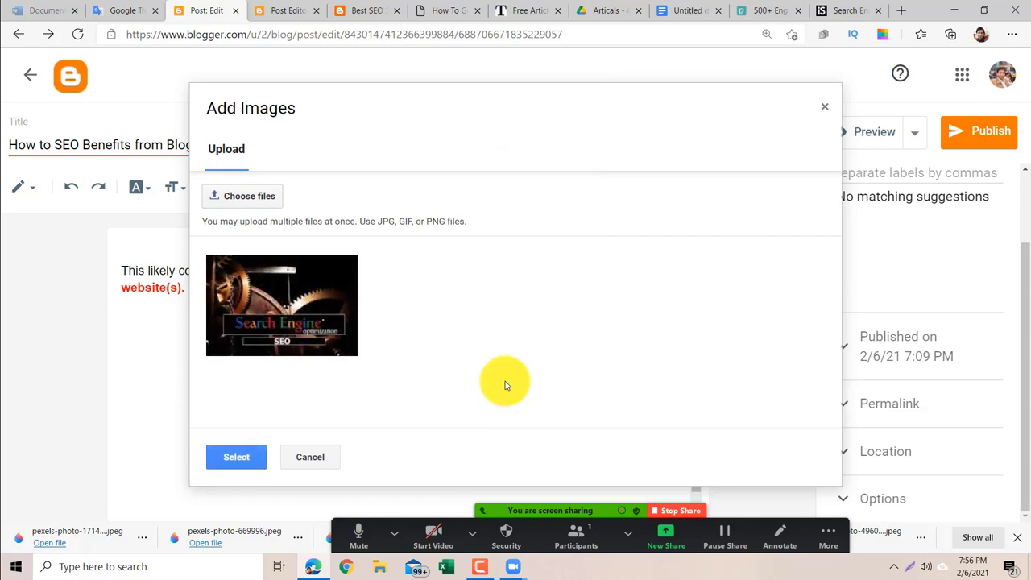
click(240, 458)
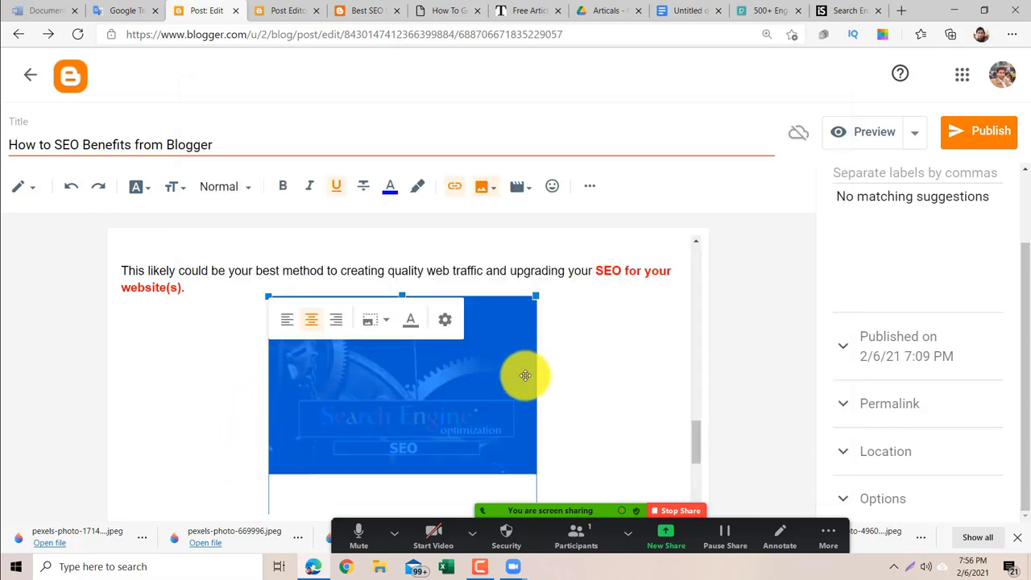
Left-align the inserted Search Engine Optimization image.
mouse_move(698, 448)
mouse_down()
mouse_move(701, 479)
mouse_move(704, 451)
mouse_up()
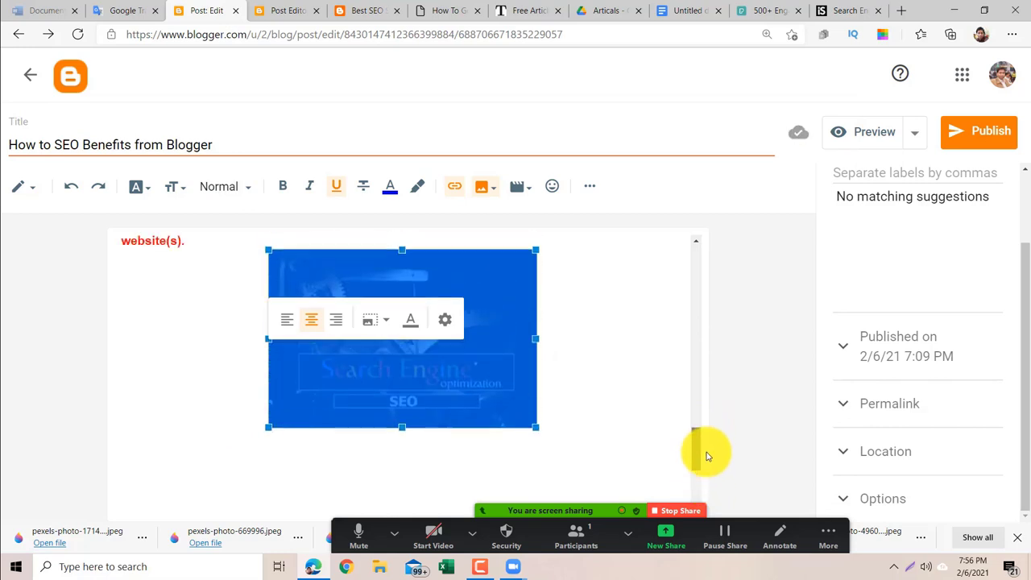
click(286, 320)
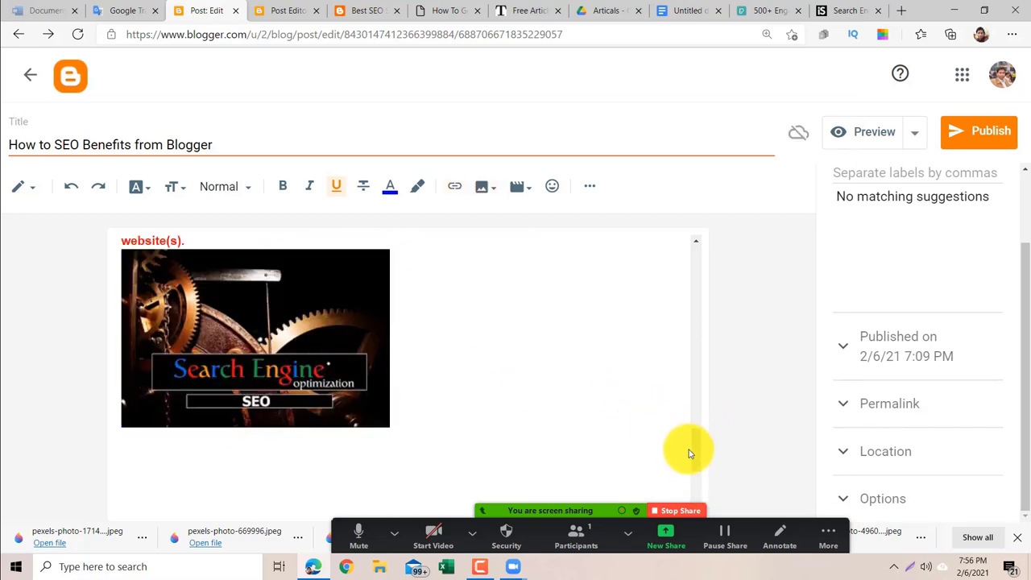
mouse_move(696, 454)
mouse_down()
mouse_move(698, 430)
mouse_move(706, 456)
mouse_up()
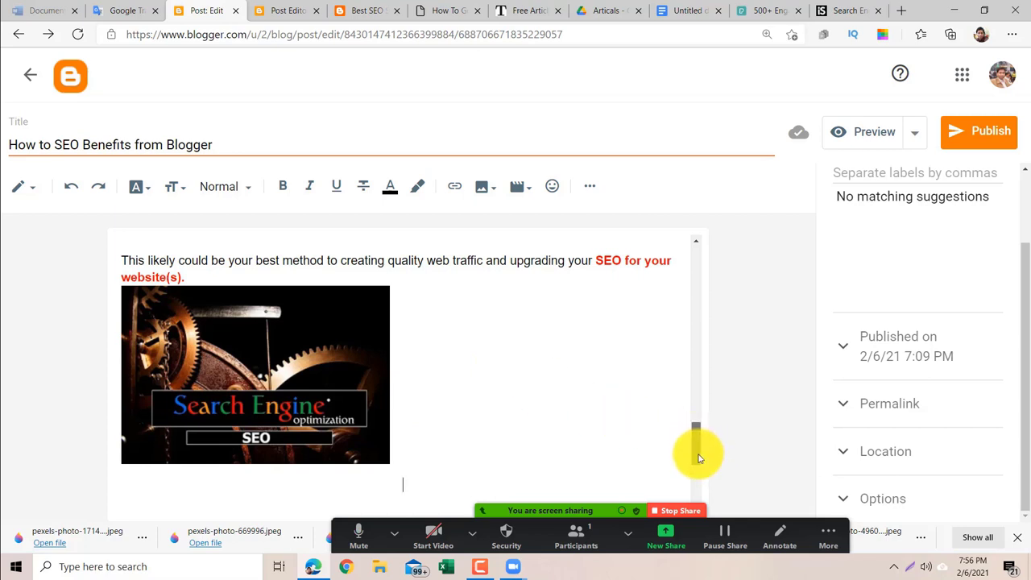
drag(698, 449, 700, 458)
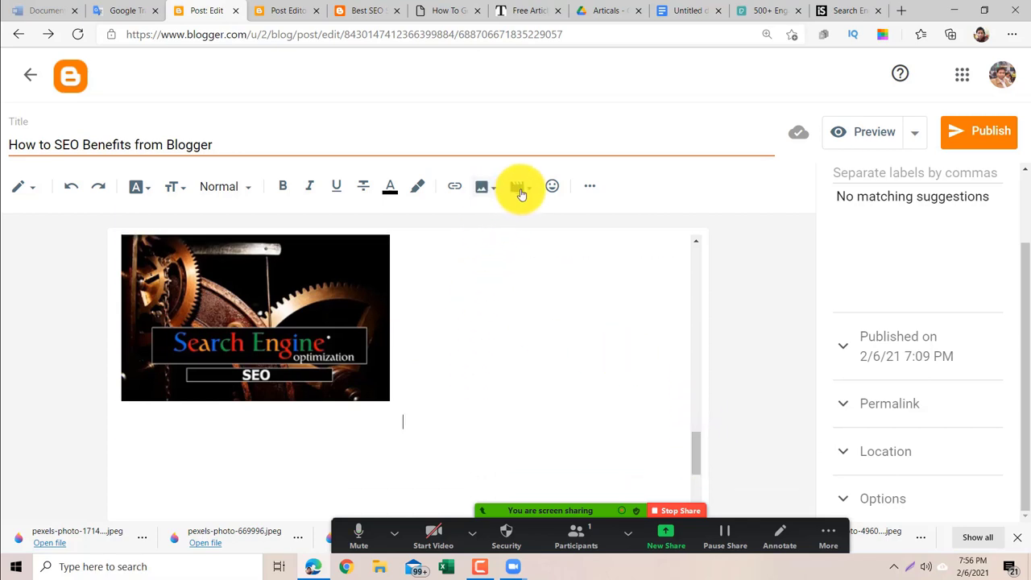
click(524, 187)
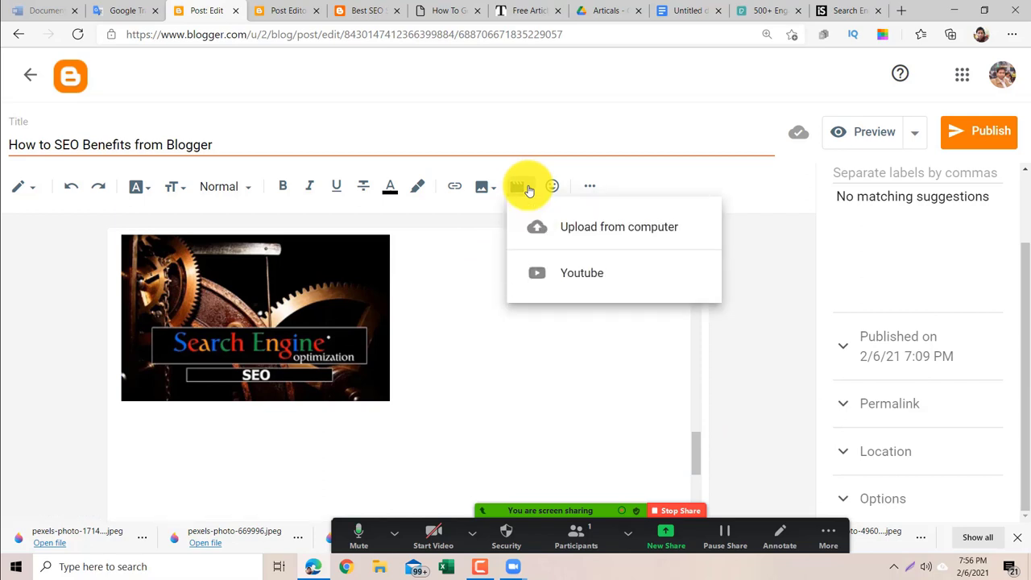
click(590, 229)
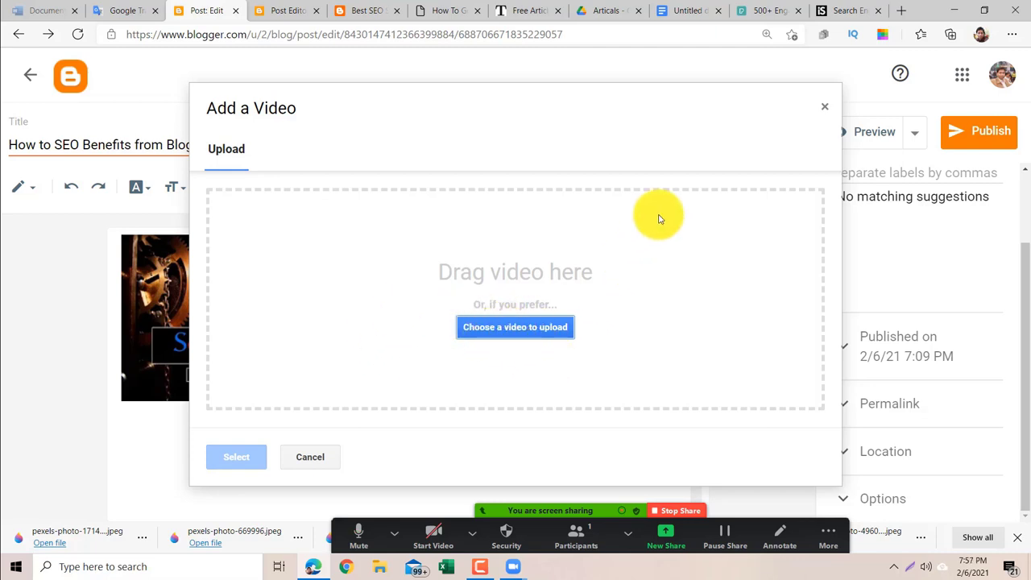
click(825, 109)
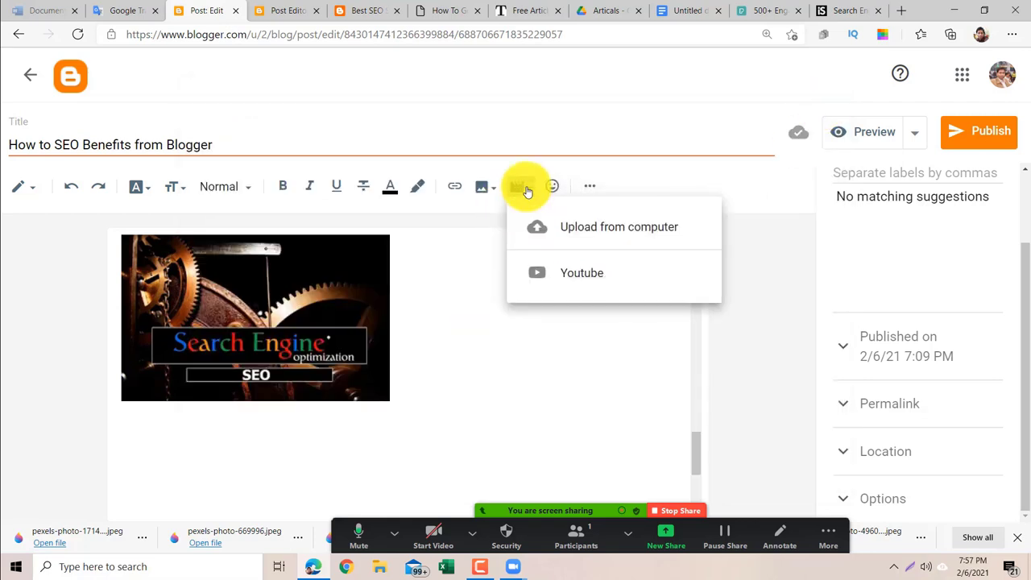
Open the YouTube video search for the post and look for "mos it bd" and "mos it".
click(580, 277)
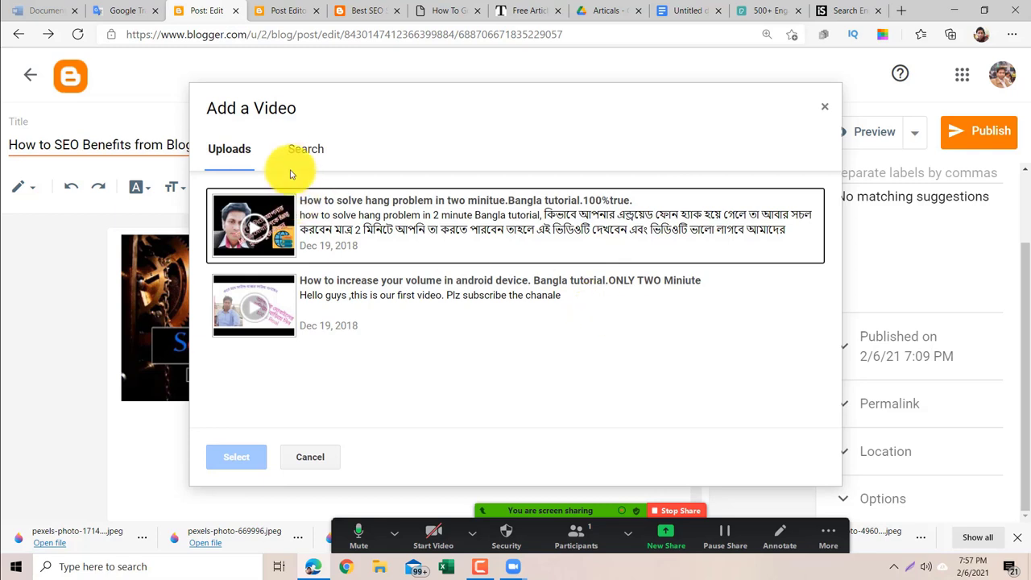
click(305, 149)
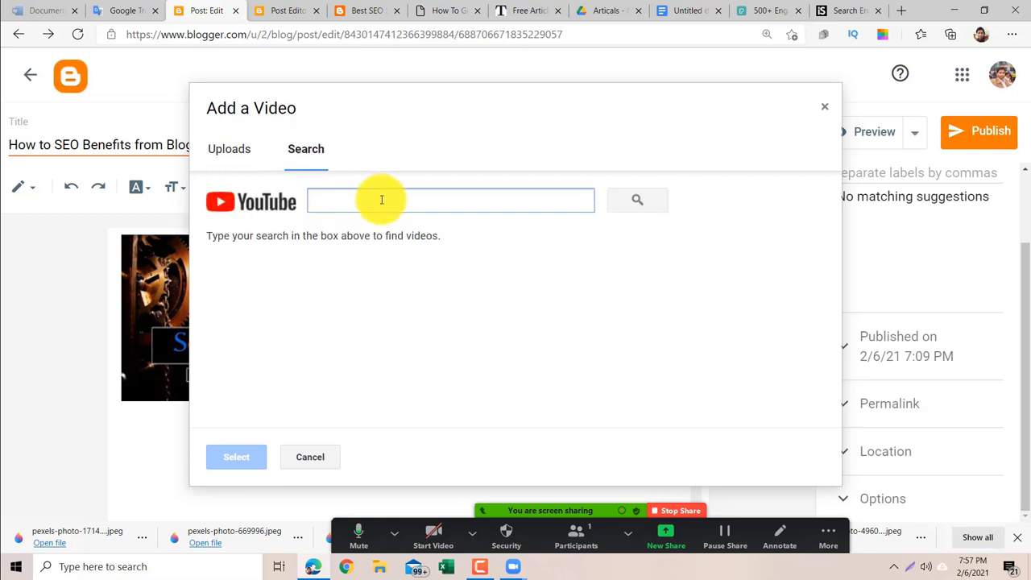
text(mos it bd)
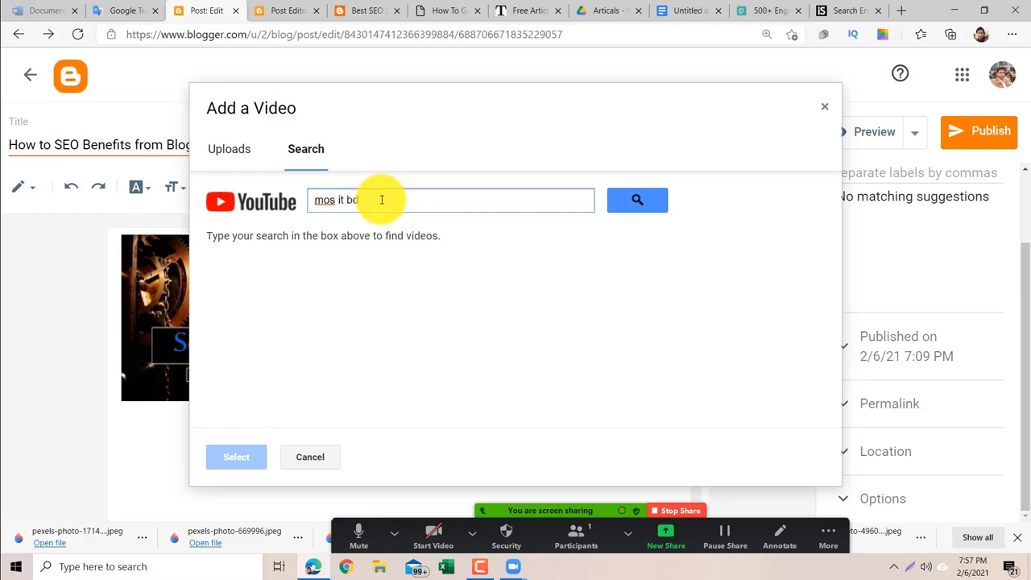
key(Return)
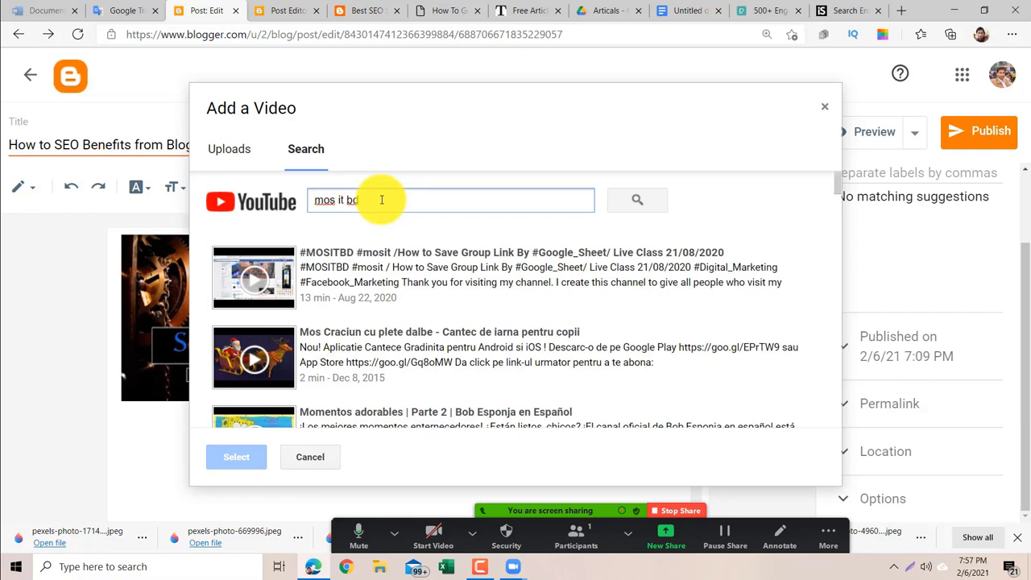
key(BackSpace)
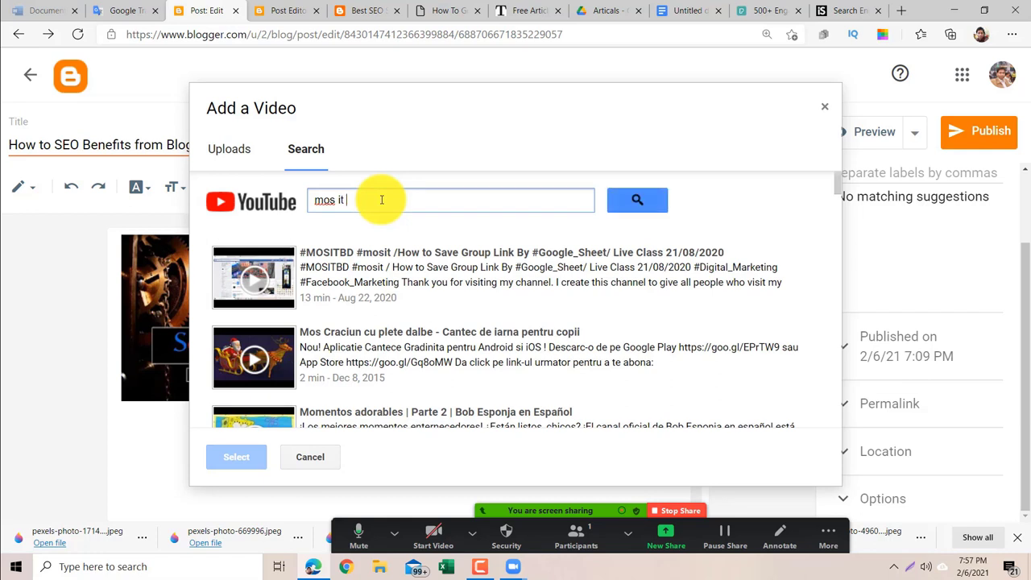
key(Return)
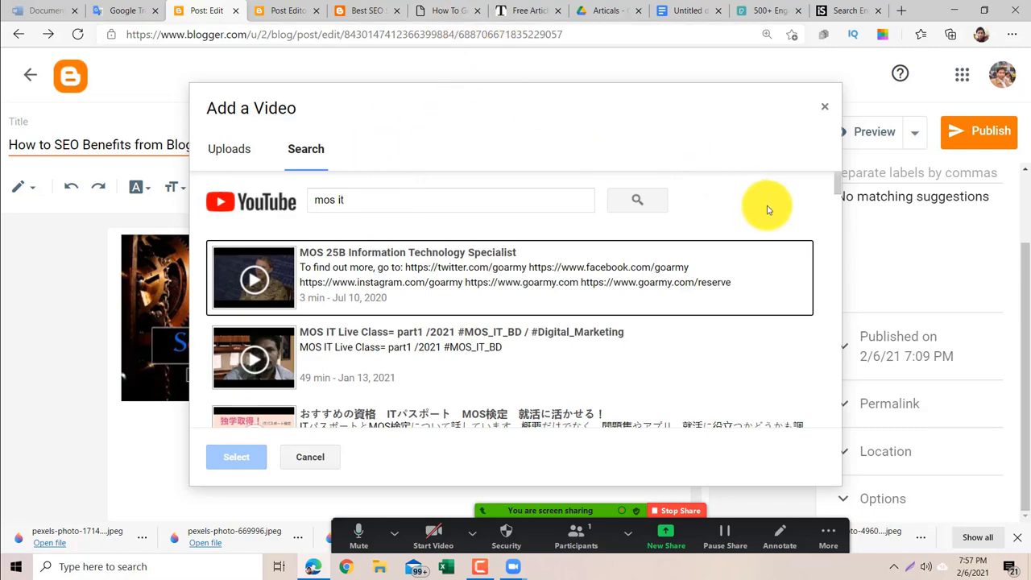
drag(838, 191, 833, 120)
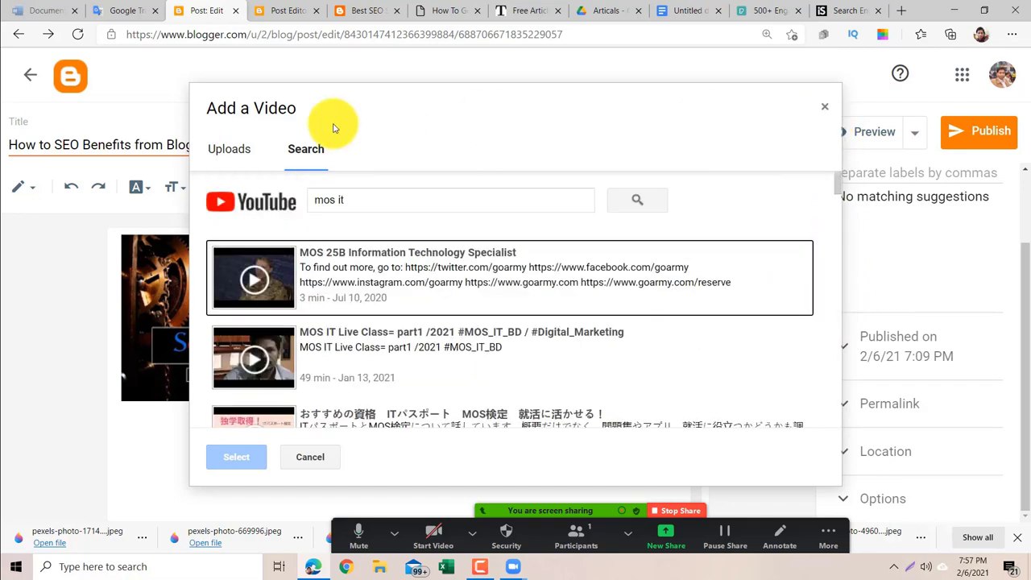
Change the YouTube search term to "mositbd" and run the search.
click(353, 203)
key(BackSpace)
key(BackSpace)
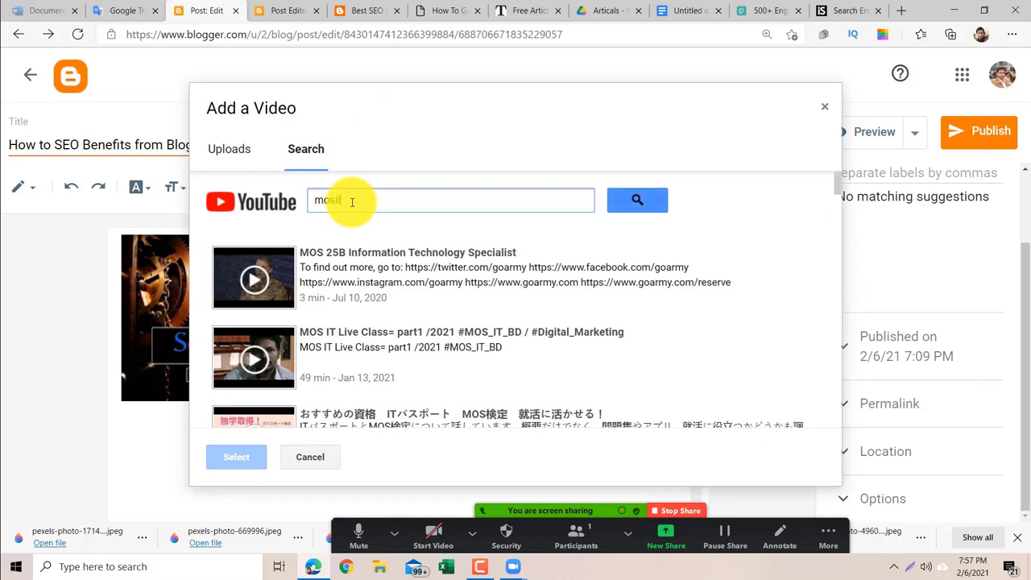
key(Return)
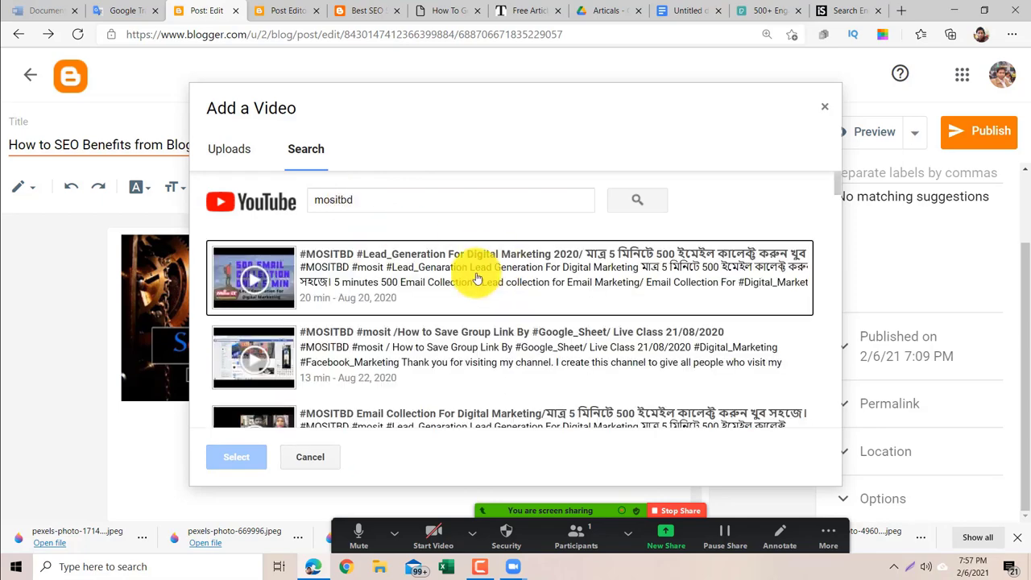
Insert the "#MOSITBD Blogger Site On Page SEO 2020 / SEO / Blogger Website SEO Tutorial In Bangla/" video from the results into the post.
scroll(838, 198, down, 3)
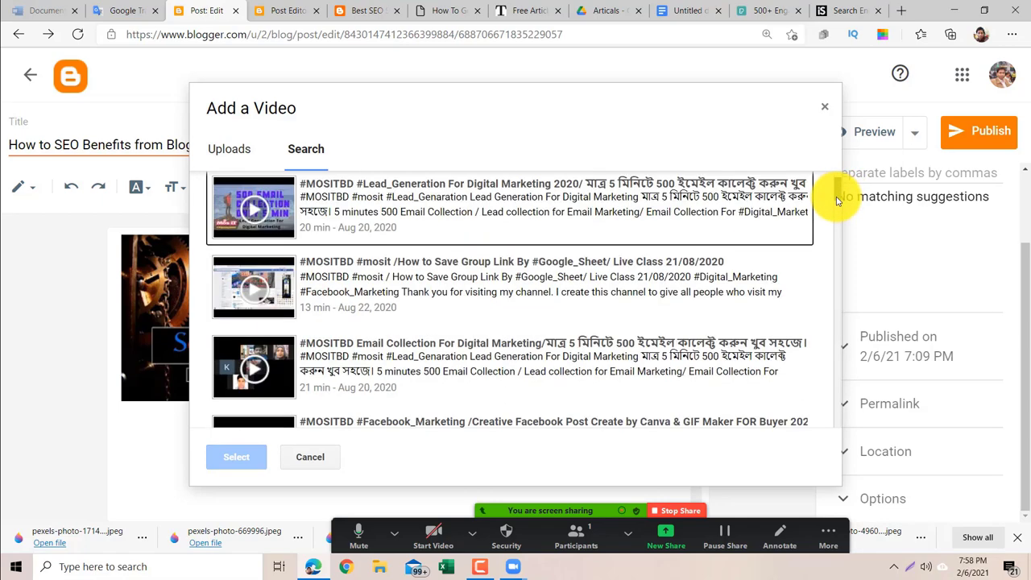
scroll(838, 203, down, 2)
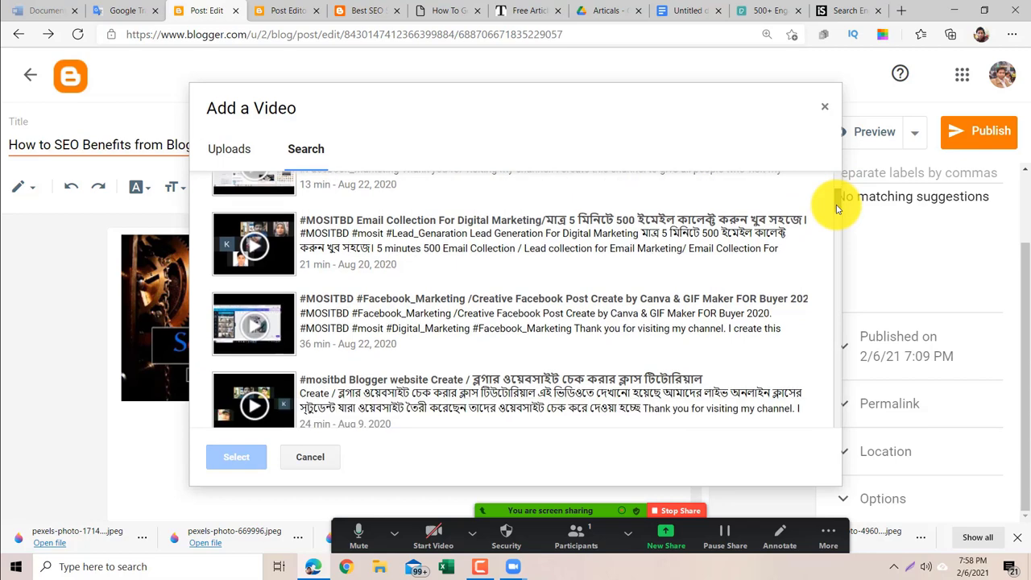
scroll(836, 208, down, 2)
scroll(838, 218, down, 5)
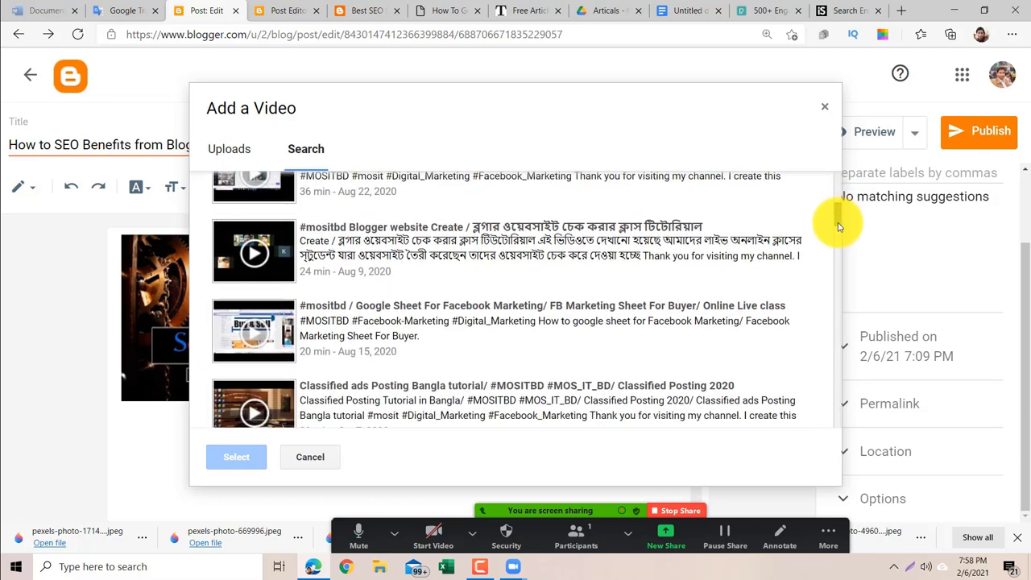
scroll(838, 236, down, 2)
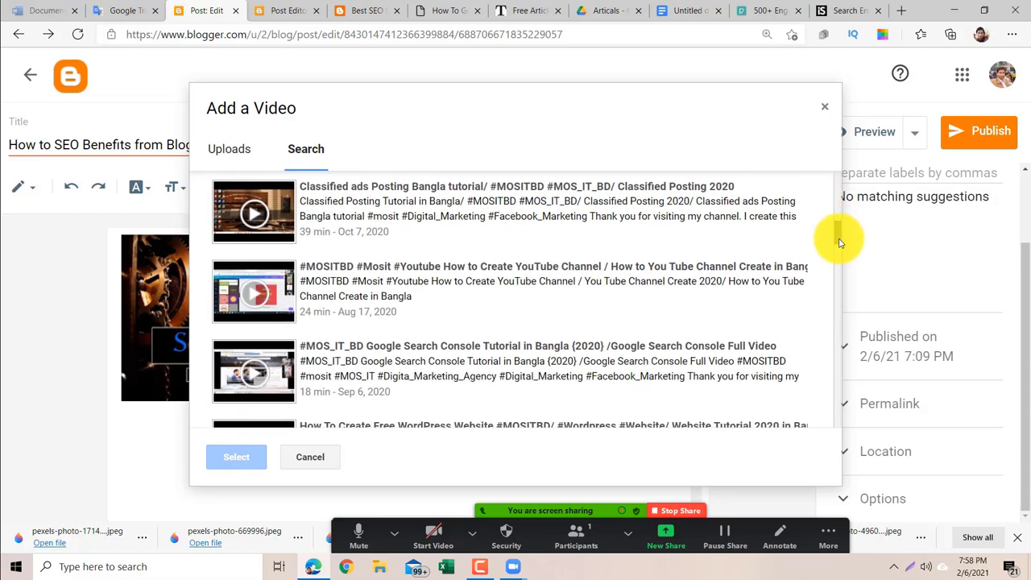
scroll(840, 246, down, 1)
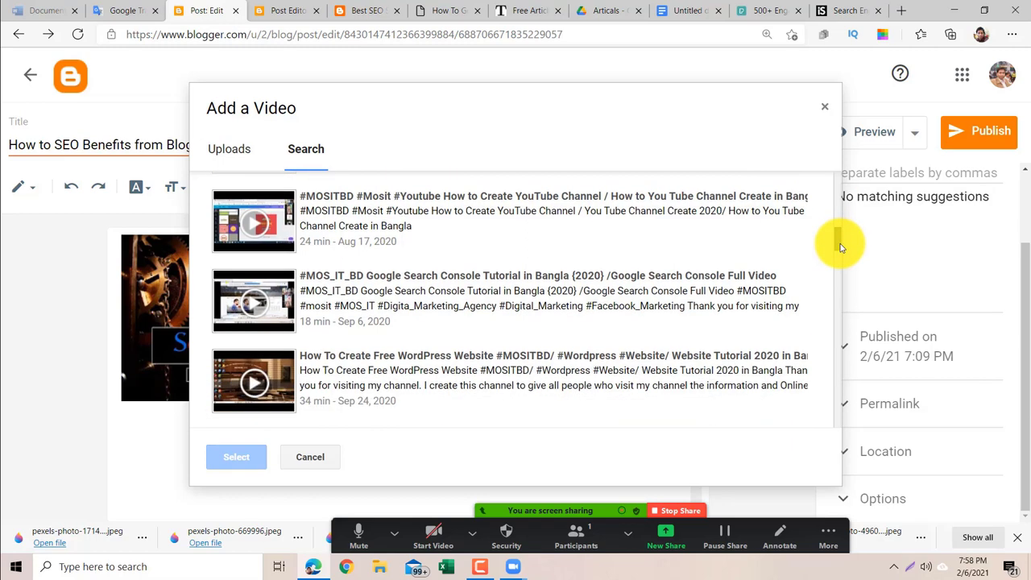
scroll(840, 247, down, 1)
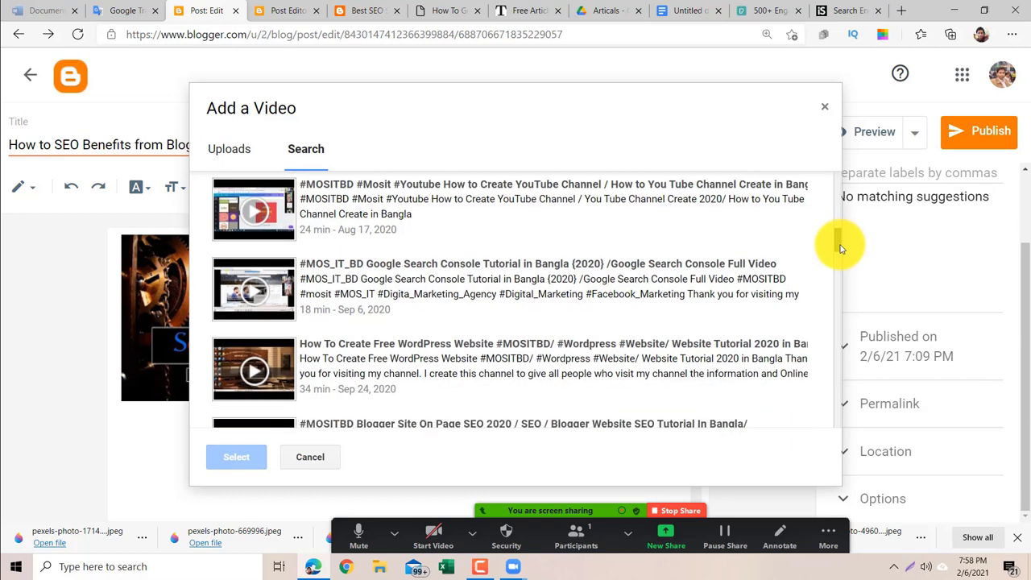
scroll(840, 249, down, 1)
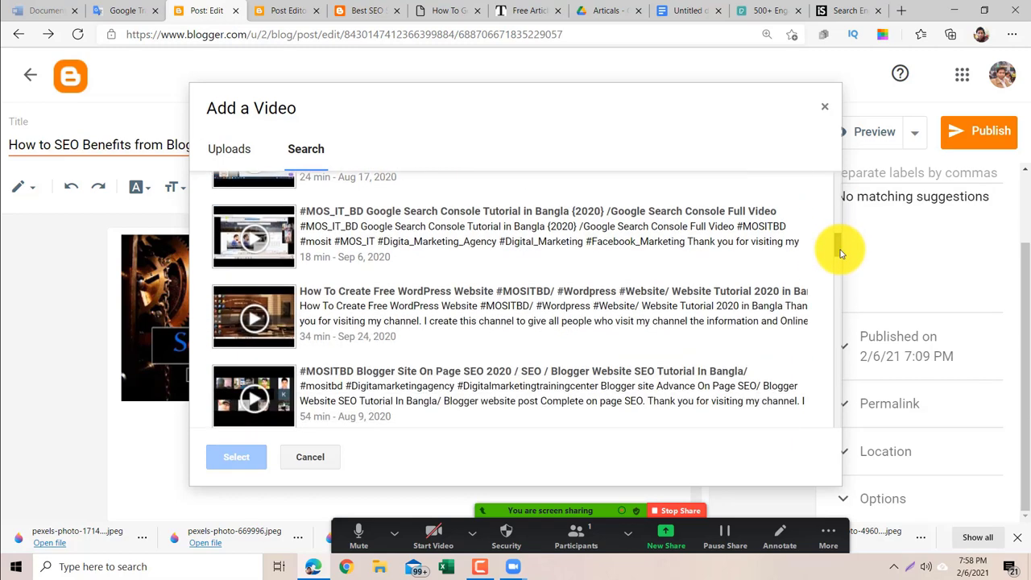
scroll(841, 254, down, 1)
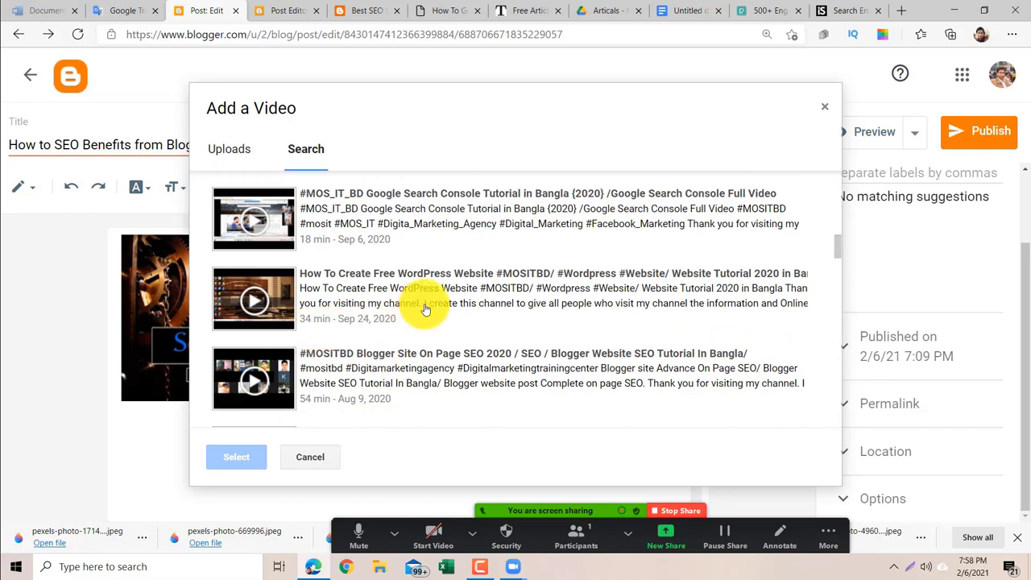
click(343, 370)
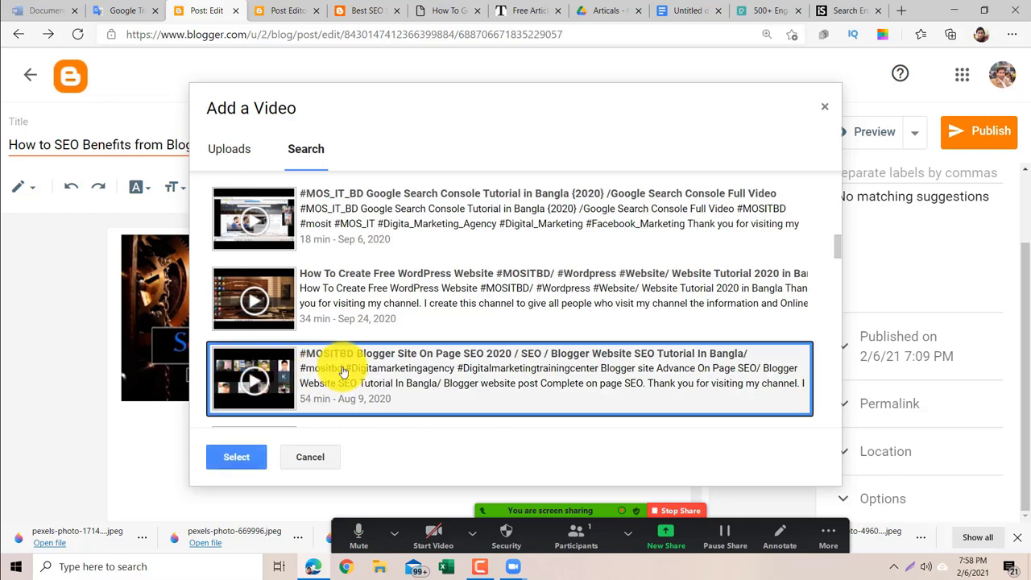
click(241, 457)
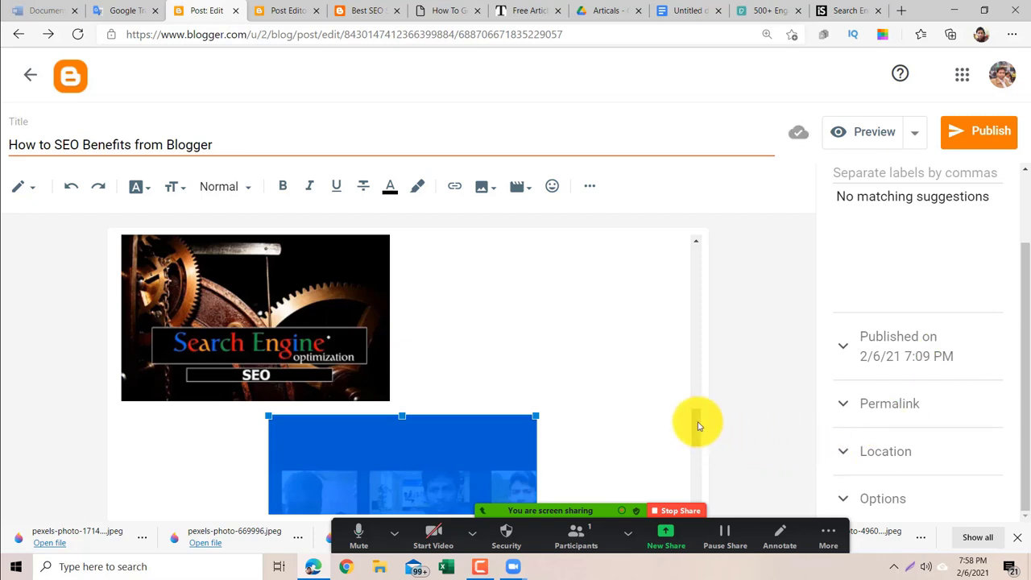
Move the inserted video directly below the closing paragraph, above the Search Engine Optimization image, and widen it to nearly the text width.
mouse_move(696, 422)
mouse_down()
mouse_move(700, 448)
mouse_move(695, 424)
mouse_up()
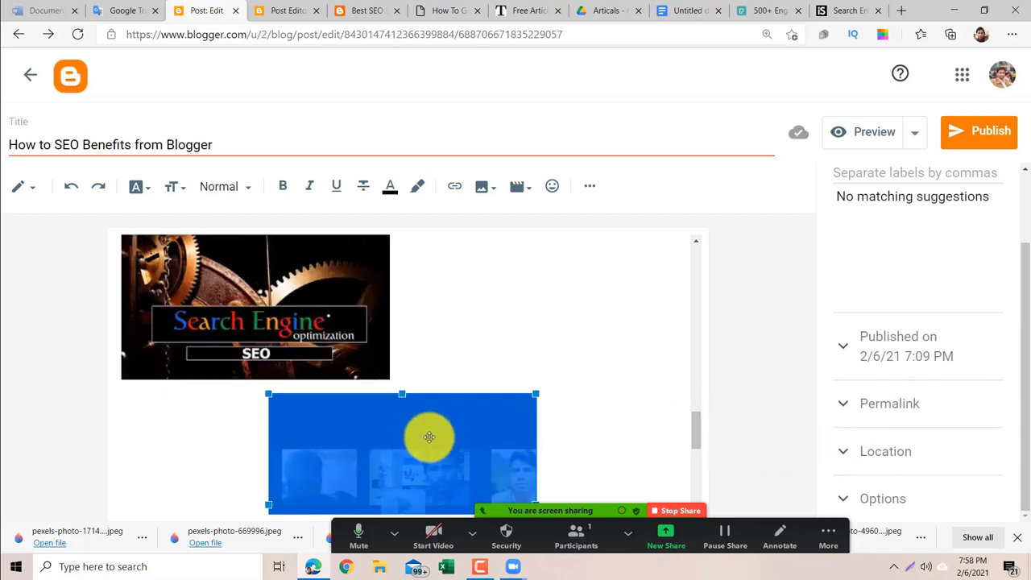
drag(453, 420, 515, 346)
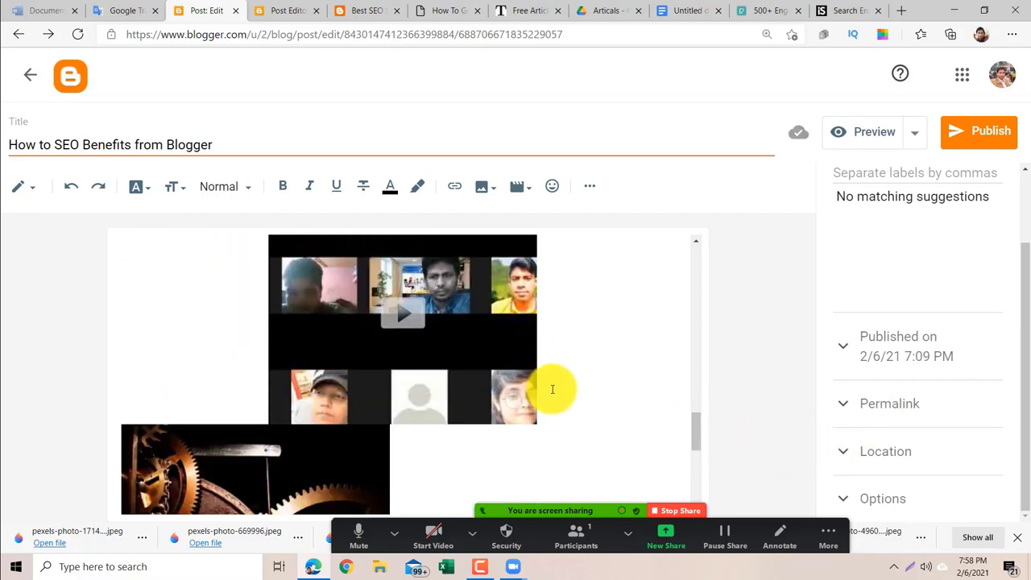
drag(698, 442, 695, 422)
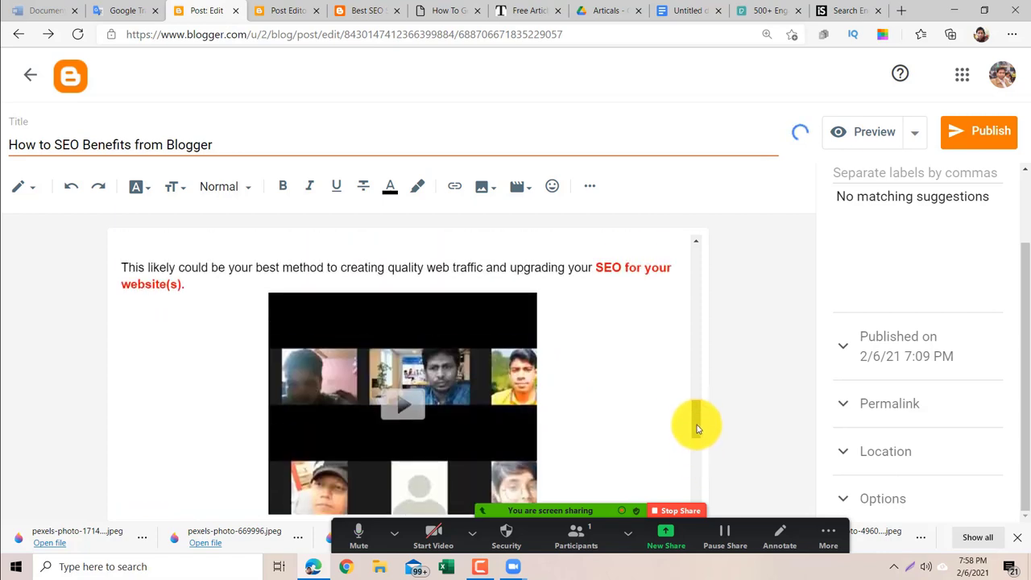
click(304, 403)
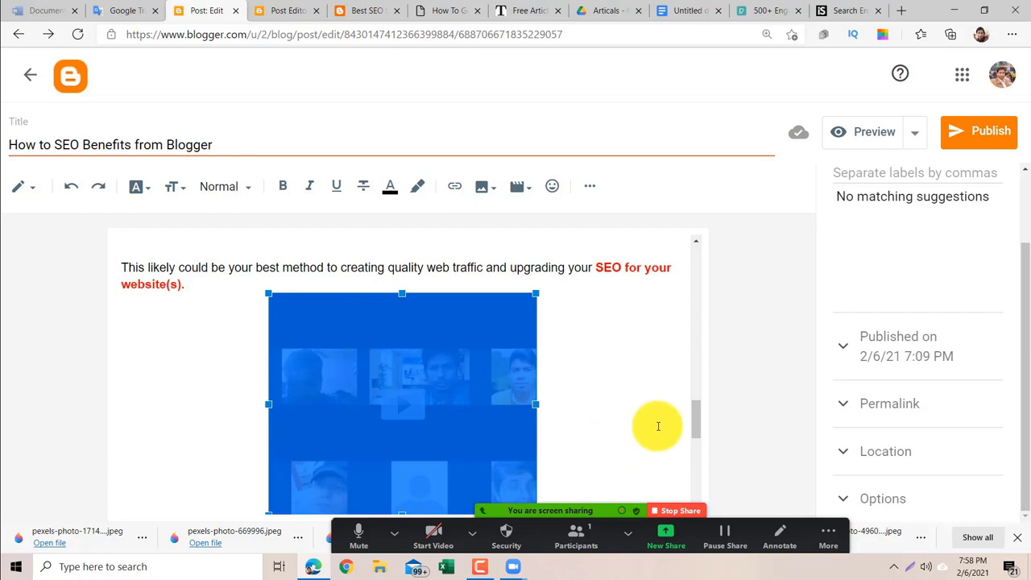
drag(536, 403, 648, 405)
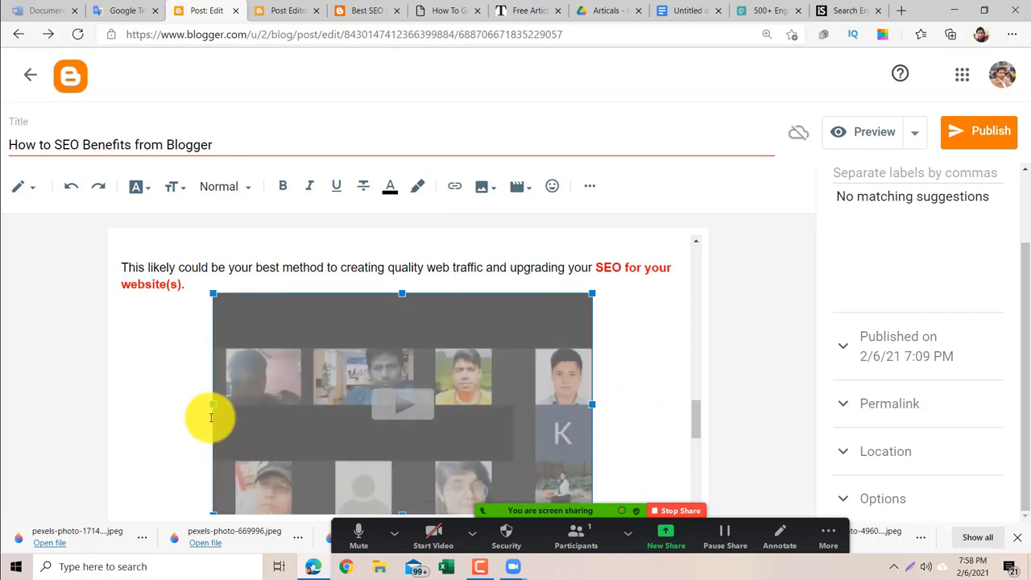
drag(209, 407, 138, 408)
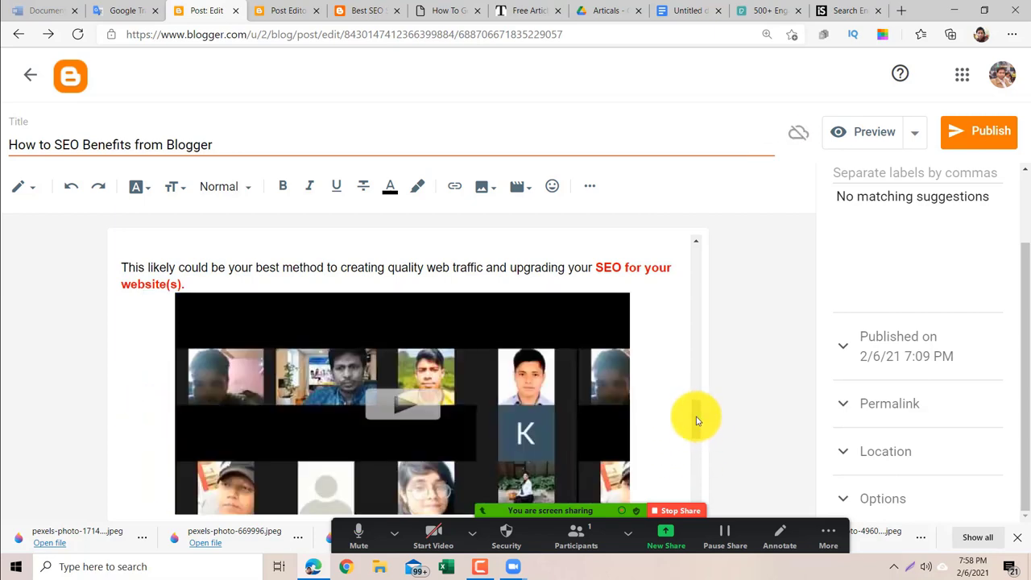
Center-align the Search Engine Optimization image below the video.
drag(698, 417, 701, 449)
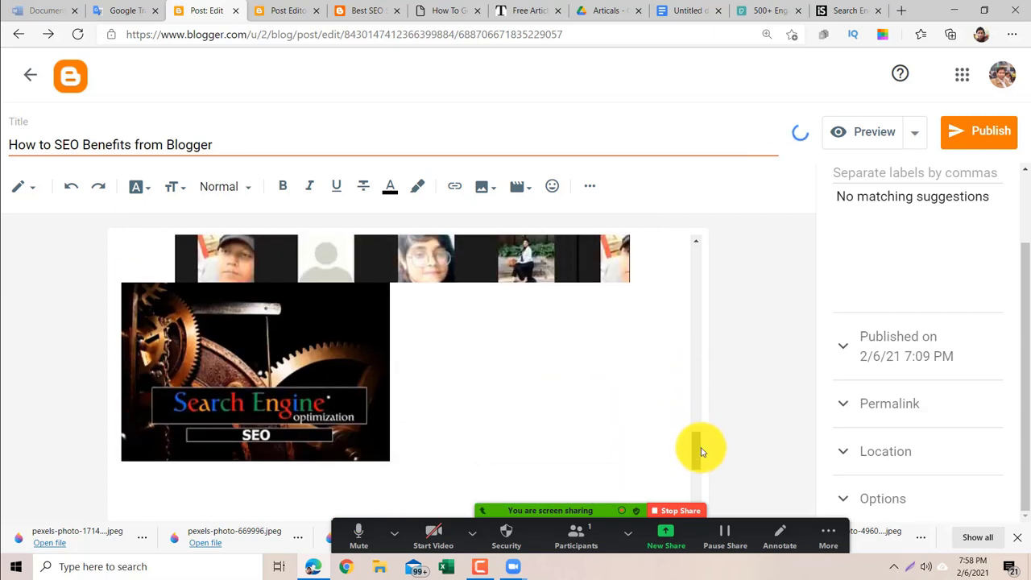
click(240, 367)
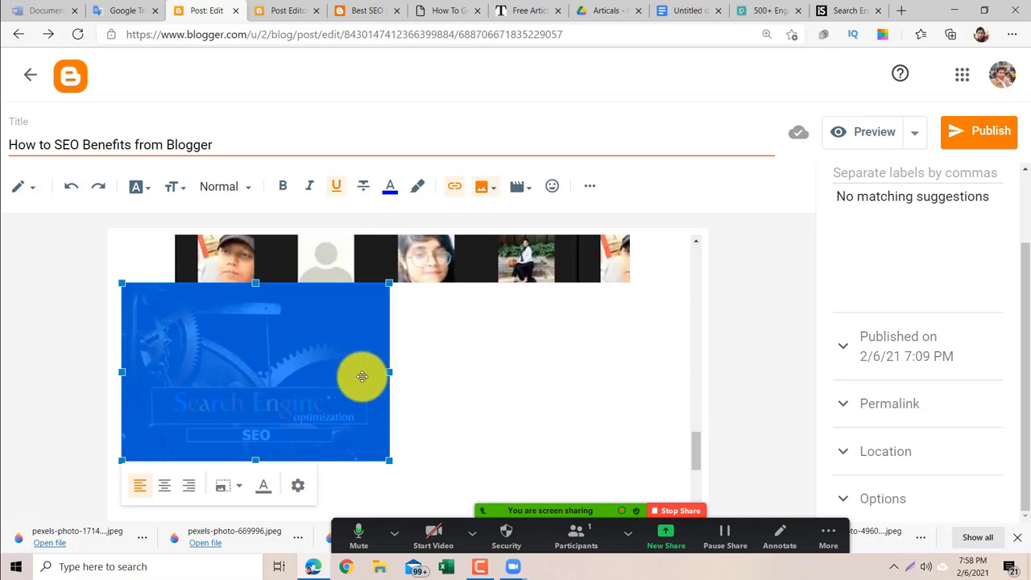
click(165, 485)
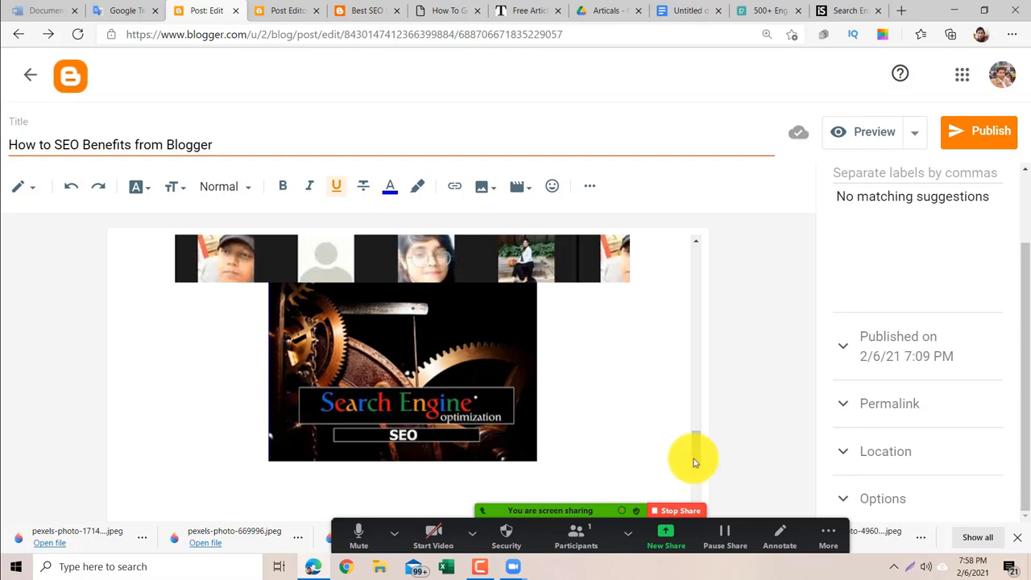
Delete the Search Engine Optimization image below the video.
drag(694, 454, 714, 446)
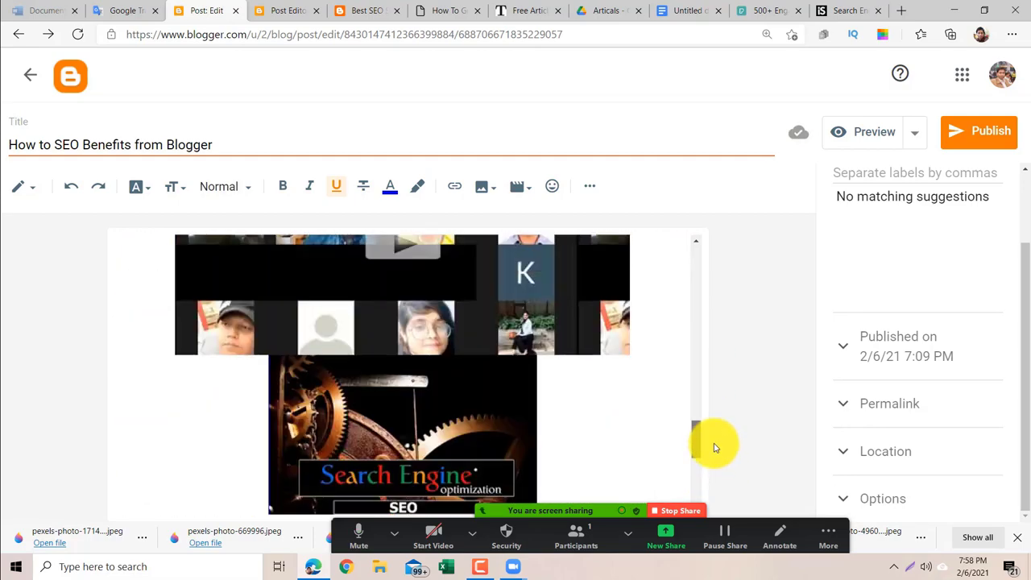
click(432, 427)
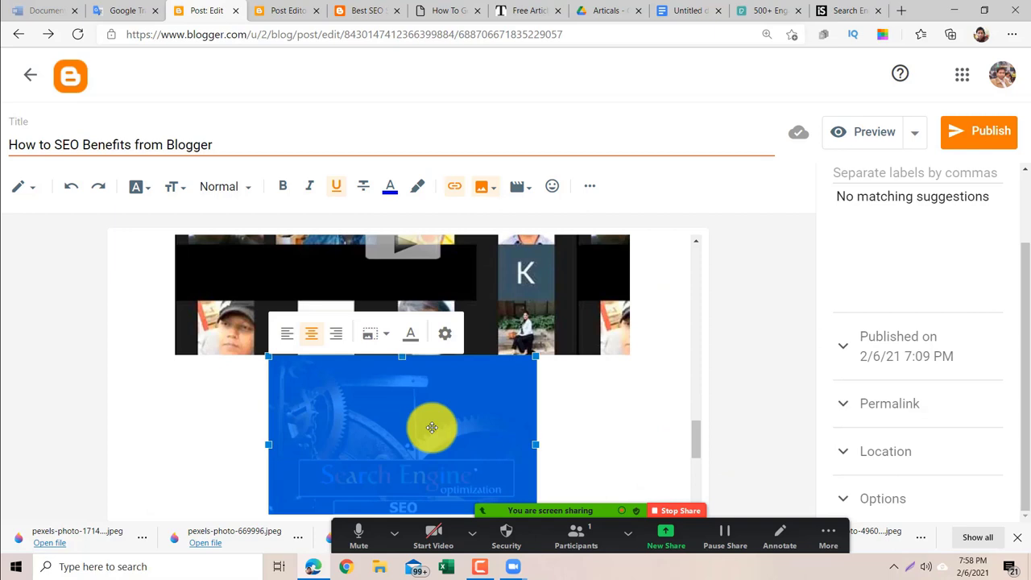
click(562, 443)
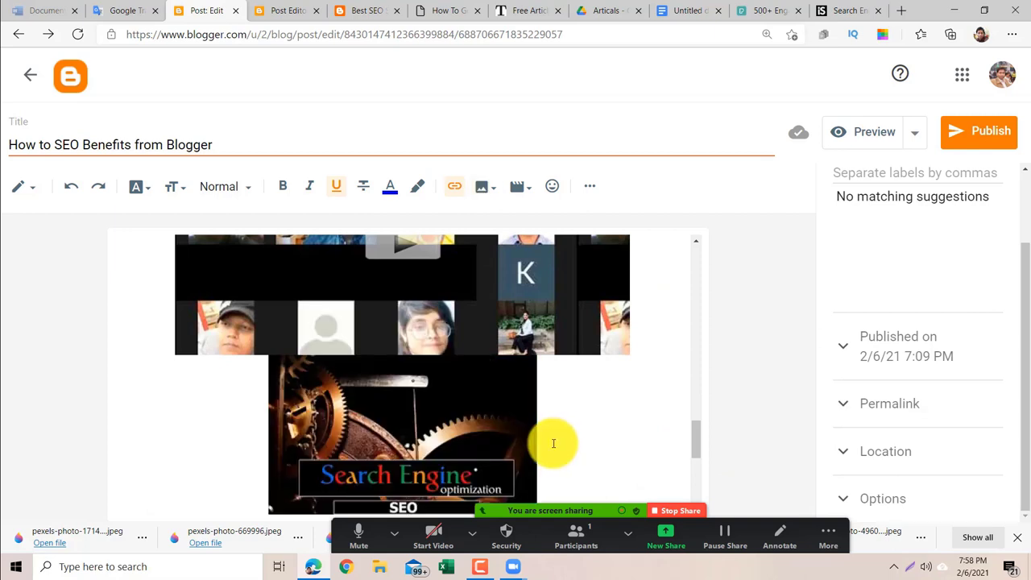
key(BackSpace)
click(450, 469)
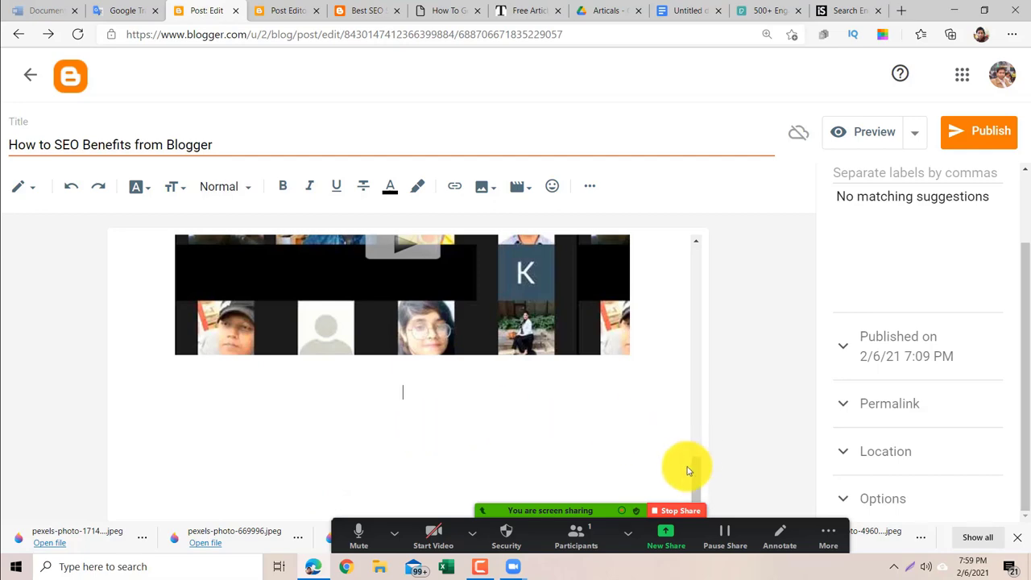
Preview the post and examine the video below the closing paragraph.
drag(697, 482, 720, 473)
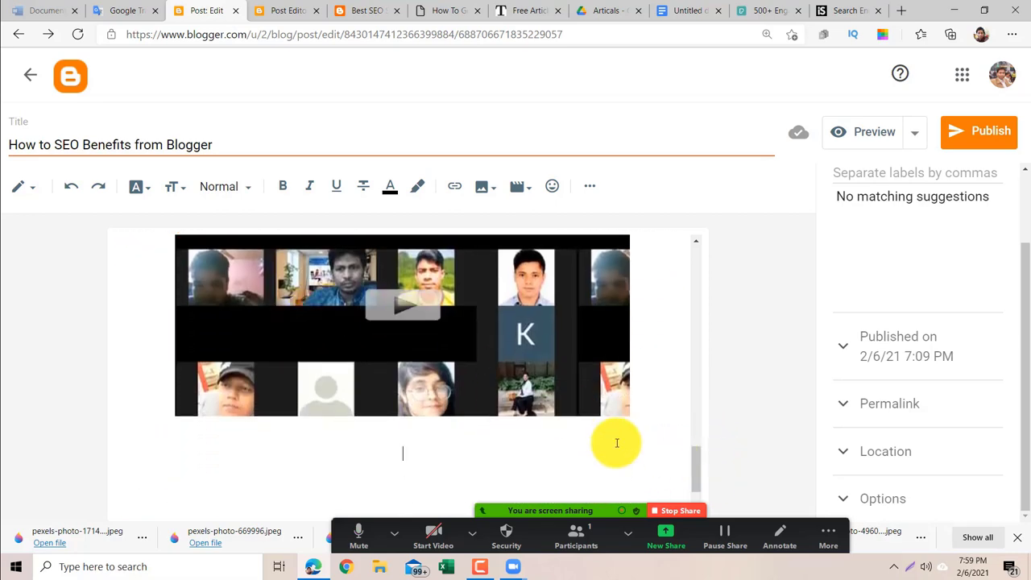
click(870, 134)
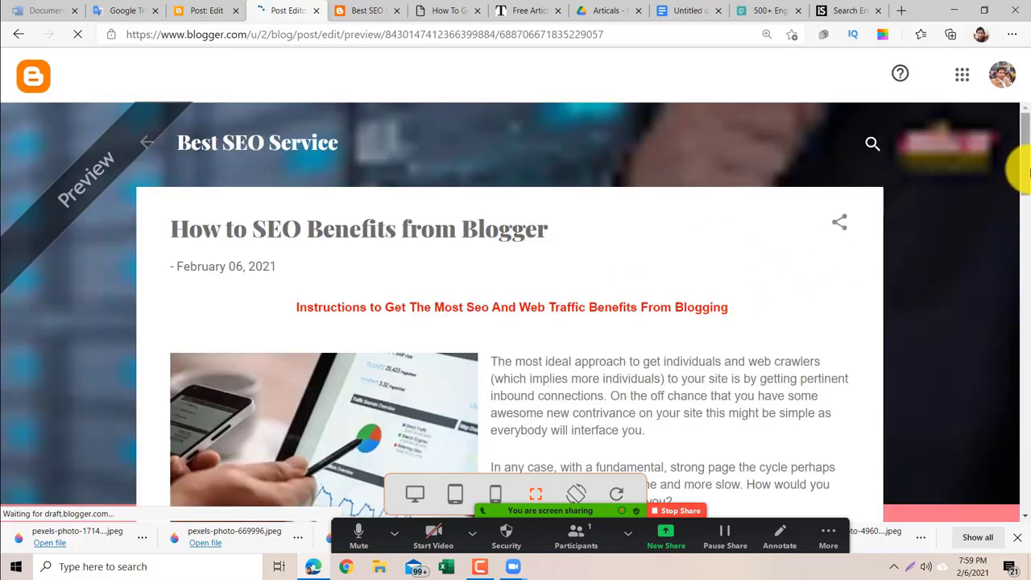
drag(1024, 171, 1027, 364)
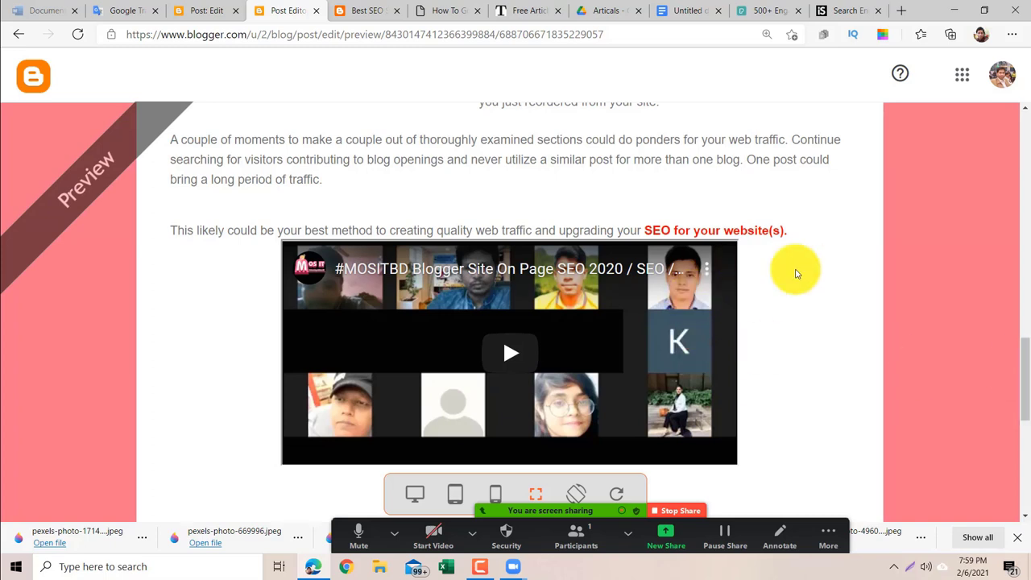
Return to the post editor and add empty lines between the closing paragraph and the video.
mouse_move(1022, 380)
mouse_down()
mouse_move(1018, 424)
mouse_move(1022, 364)
mouse_up()
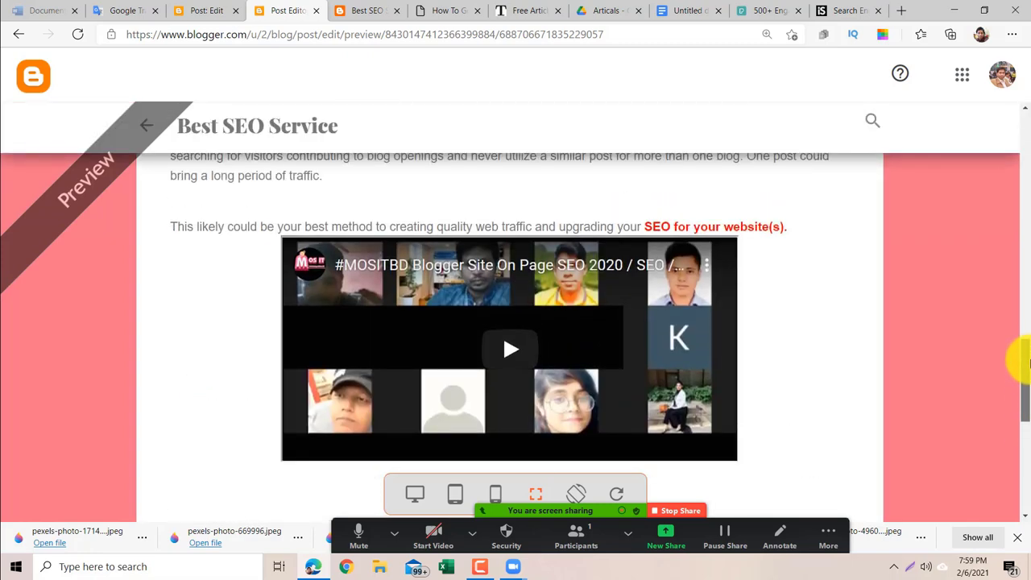
click(207, 12)
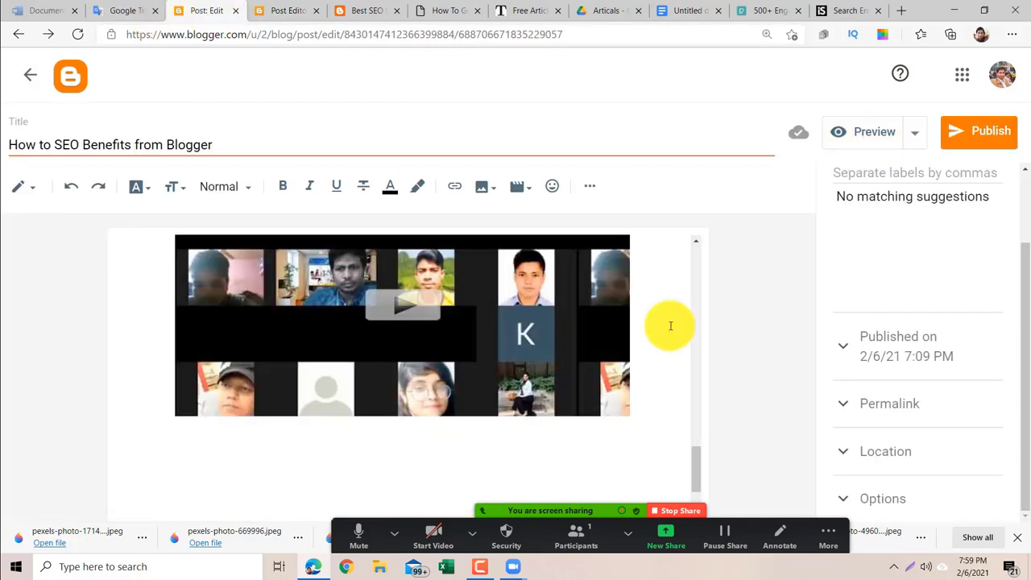
drag(696, 456, 691, 439)
scroll(691, 440, up, 1)
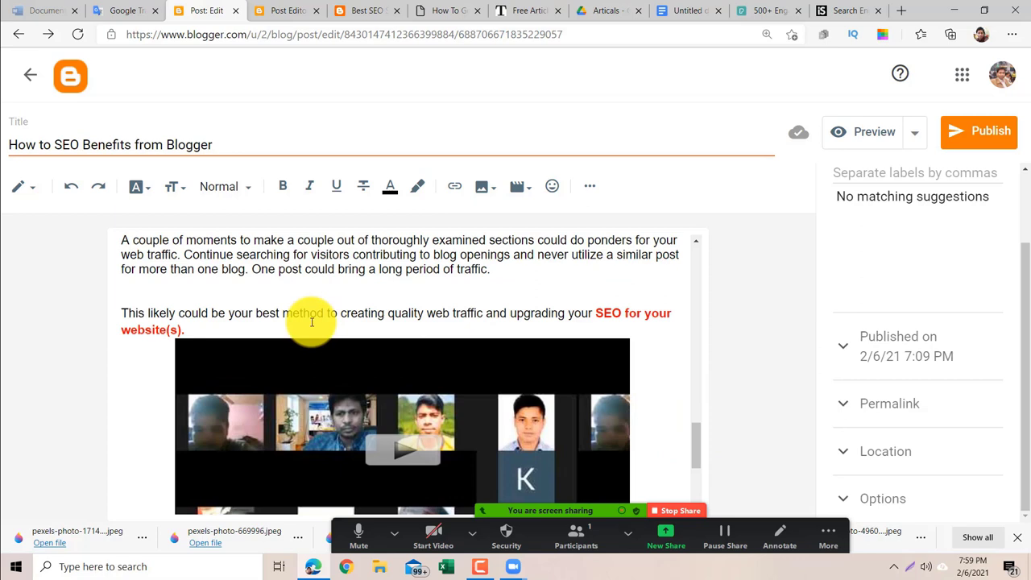
click(244, 326)
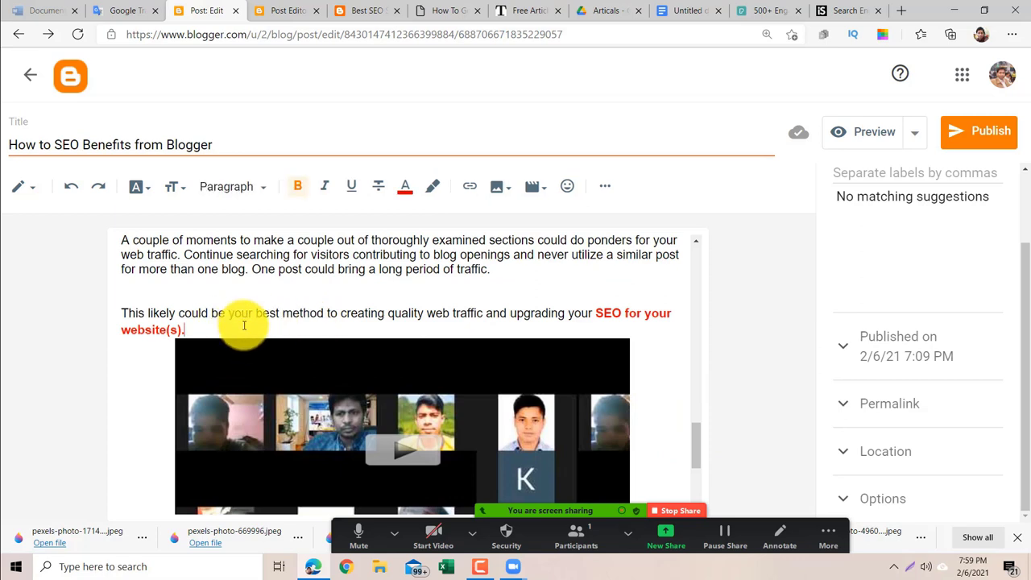
key(Return)
key(Return)
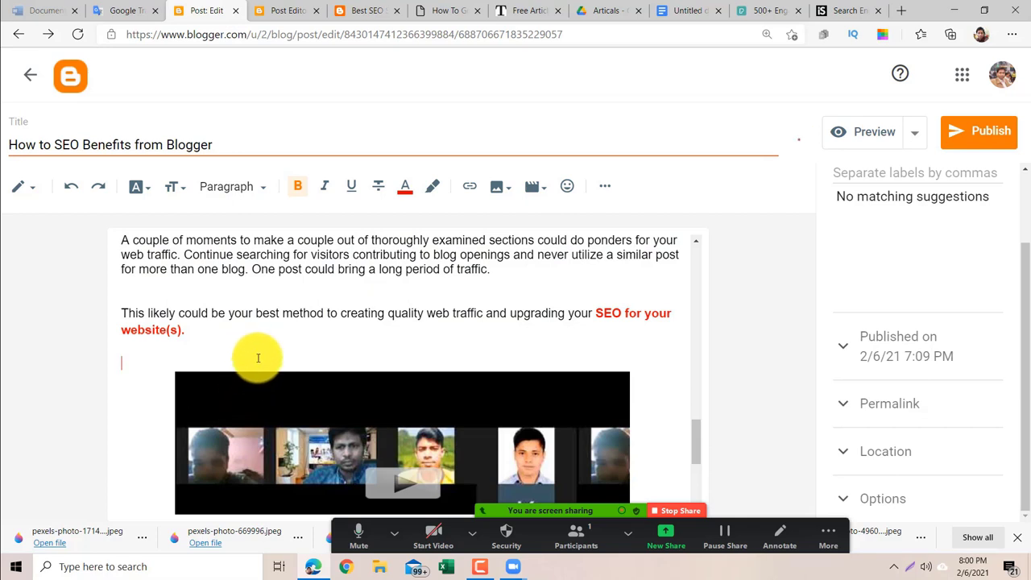
key(Return)
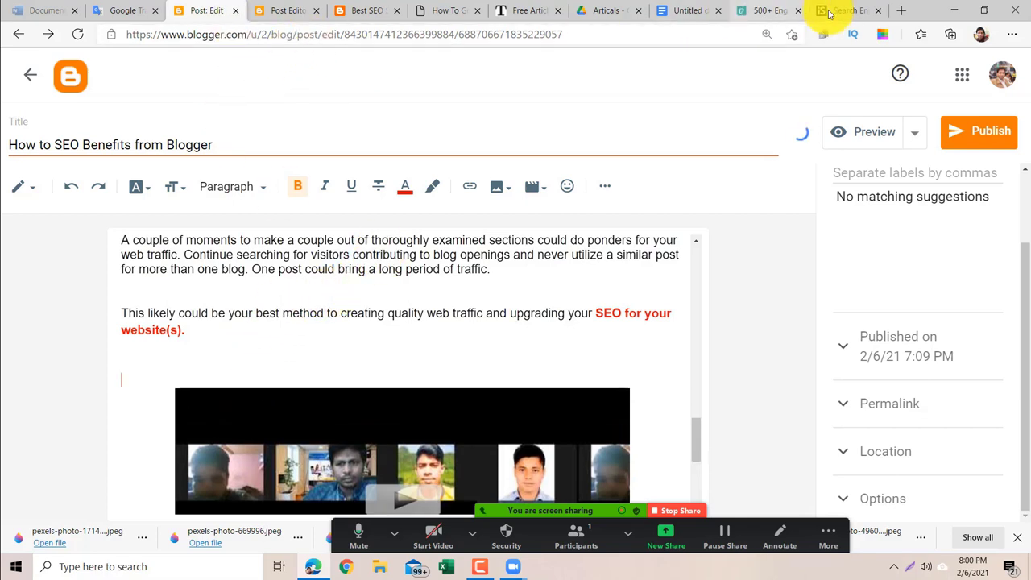
Write the heading "How To On Page SEO OF Blogger site" between the closing paragraph and the video.
click(297, 365)
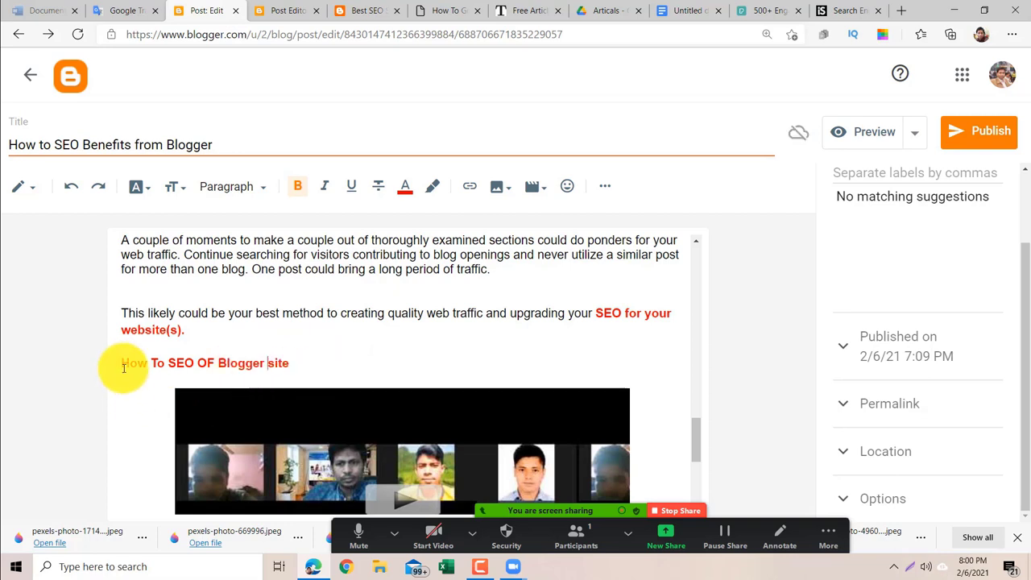
drag(126, 368, 300, 368)
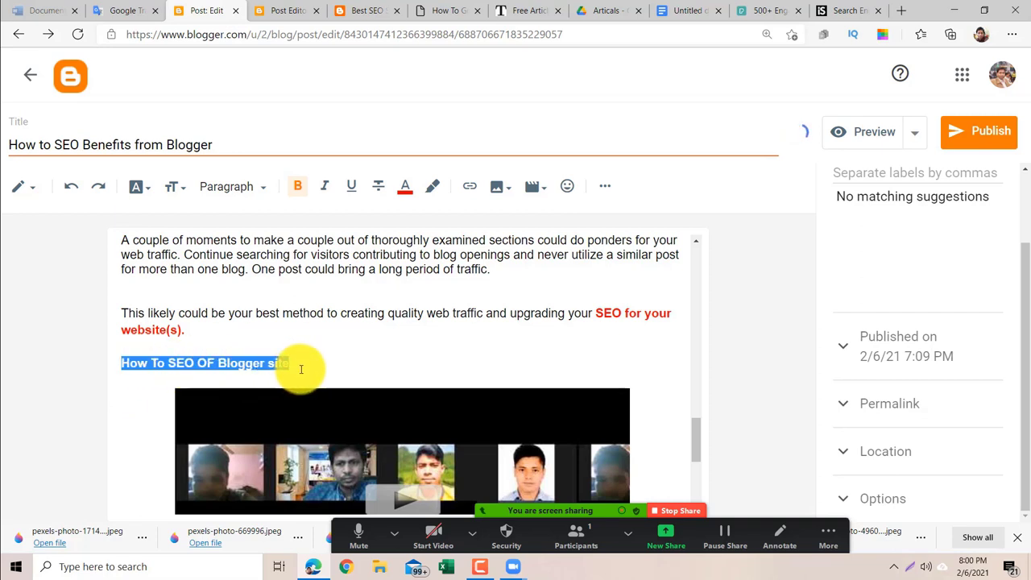
click(169, 363)
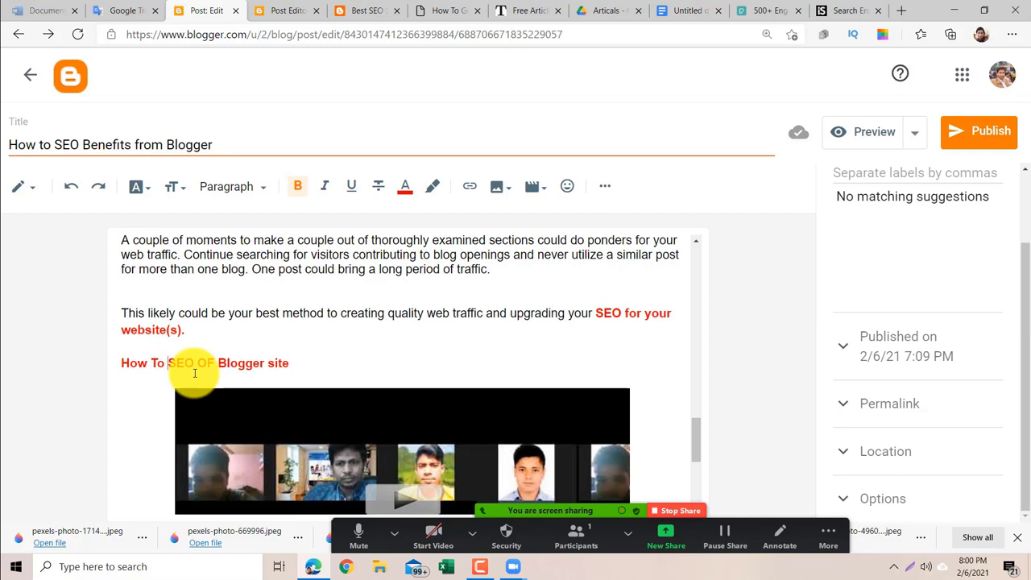
text(On )
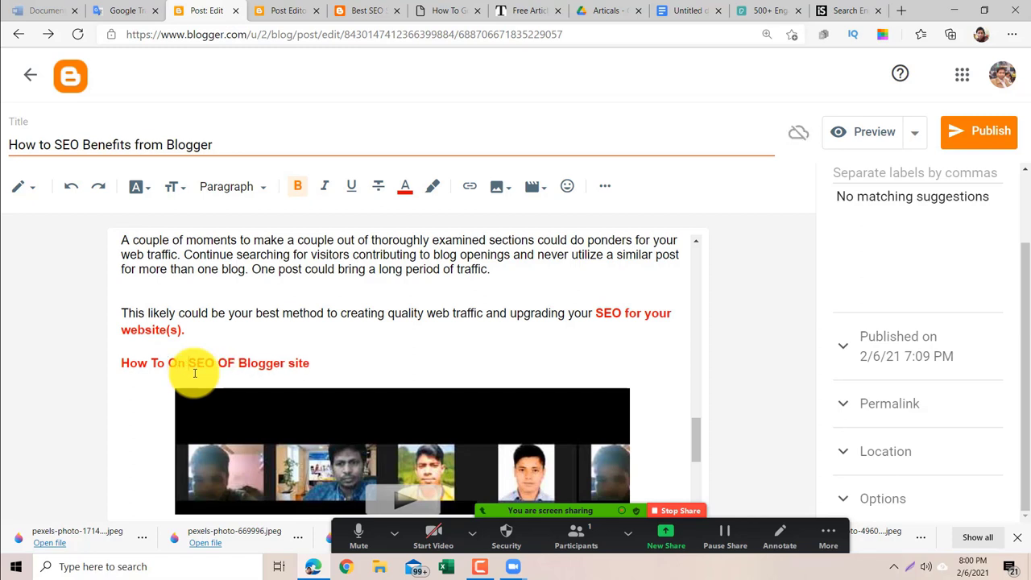
text(Page)
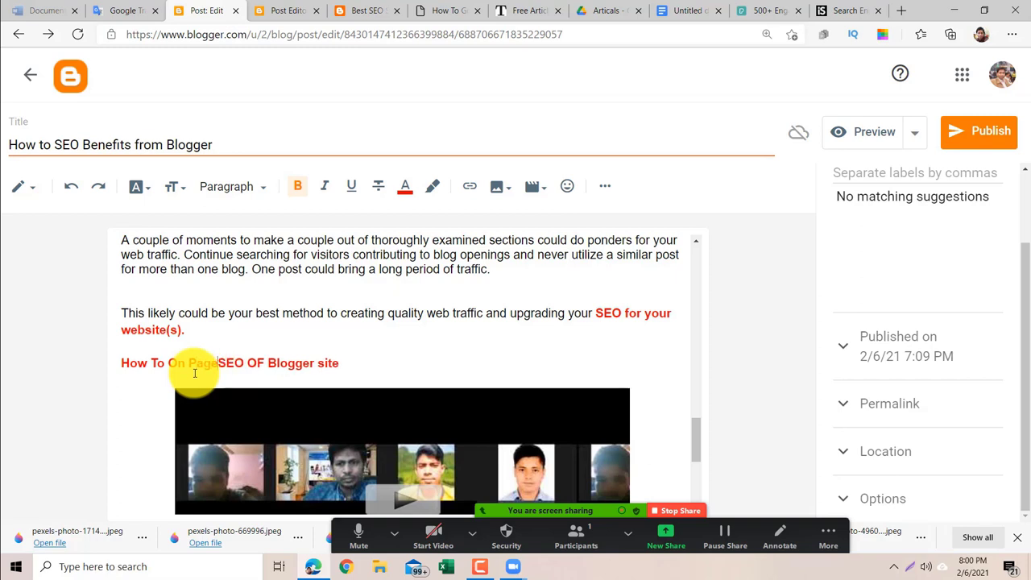
Center-align the "How To On Page SEO OF Blogger site" heading above the video.
click(115, 369)
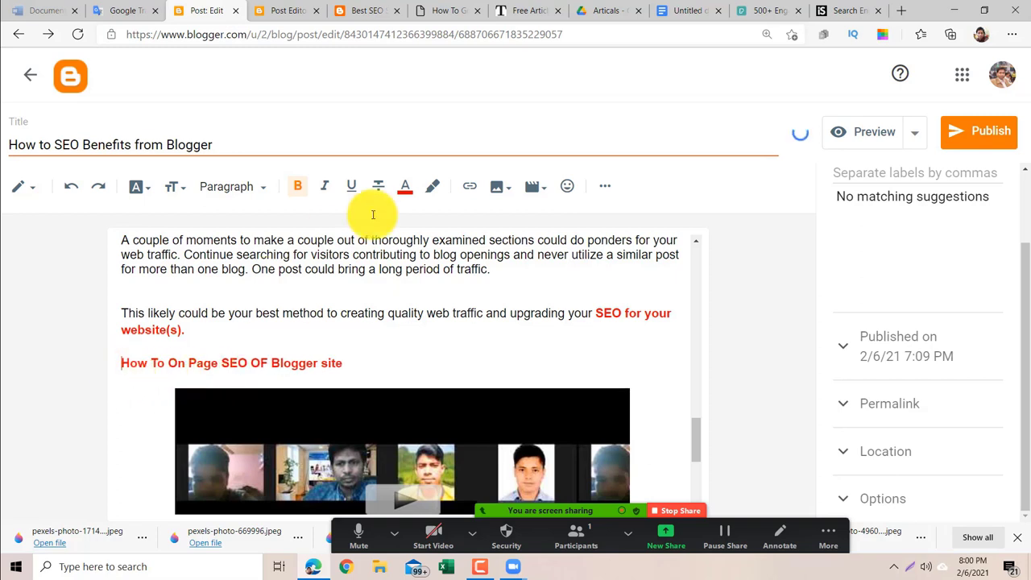
click(605, 190)
click(469, 228)
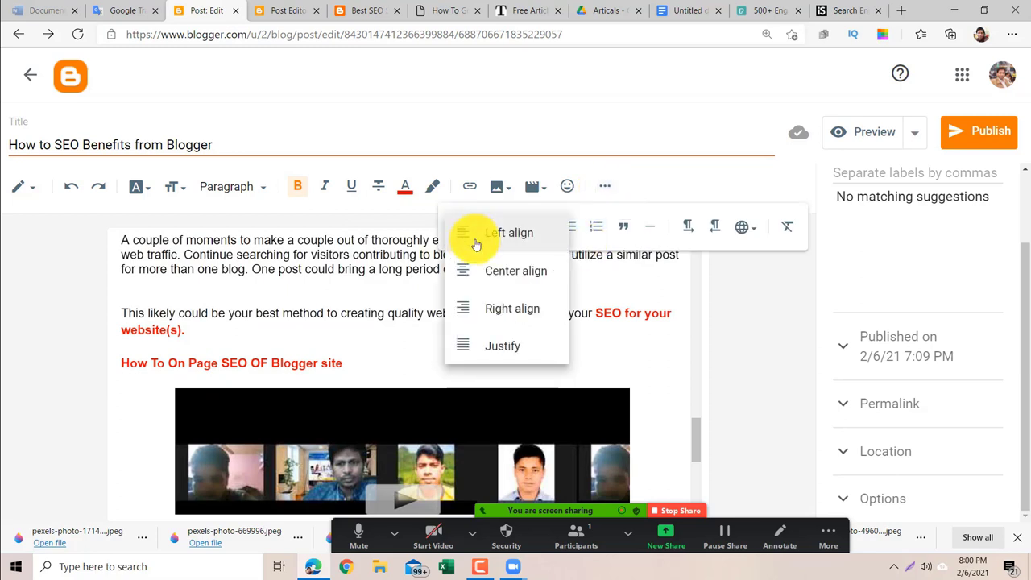
click(474, 270)
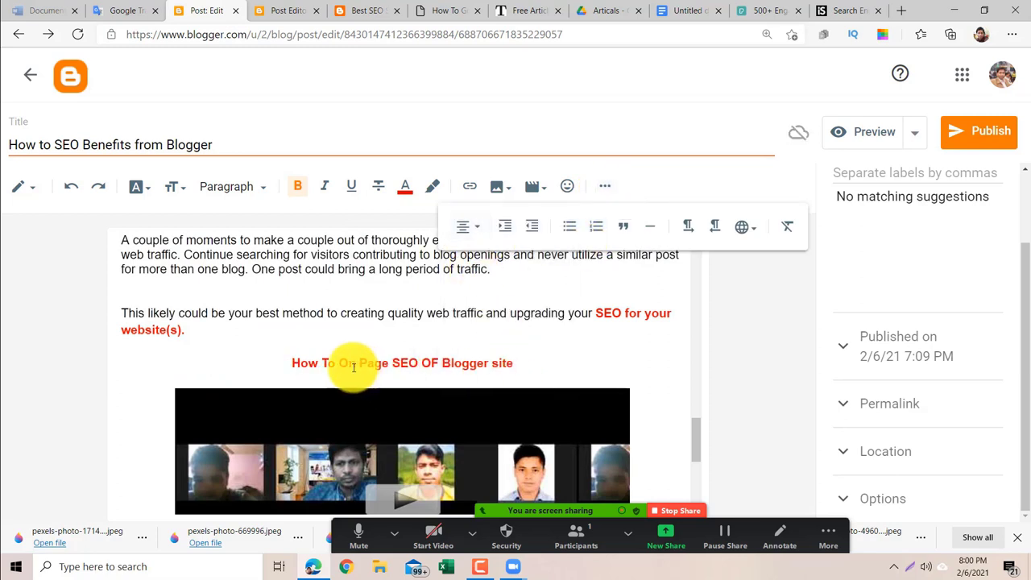
Set the heading above the video to the Arial font and the Large text size.
triple_click(288, 363)
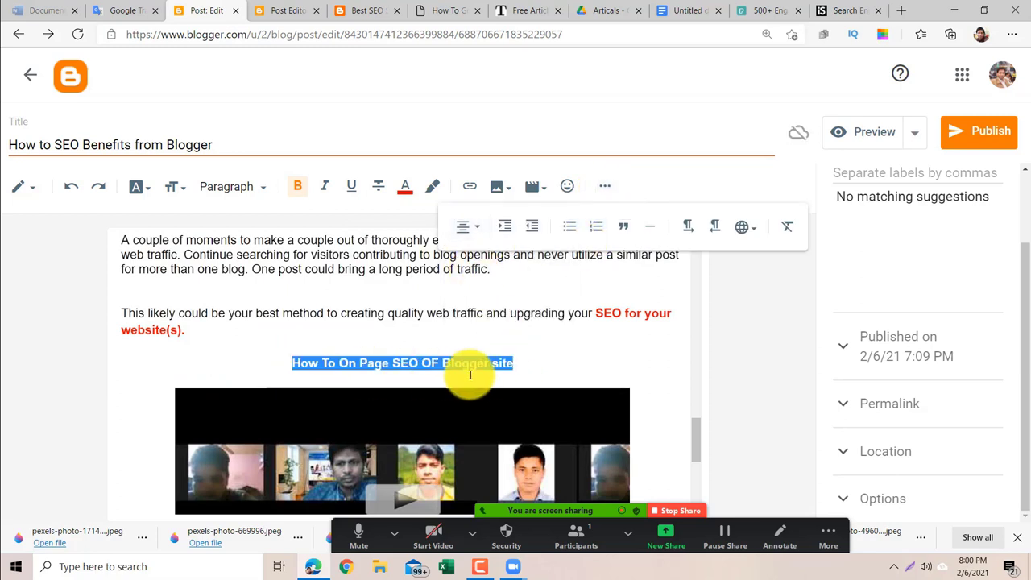
click(137, 186)
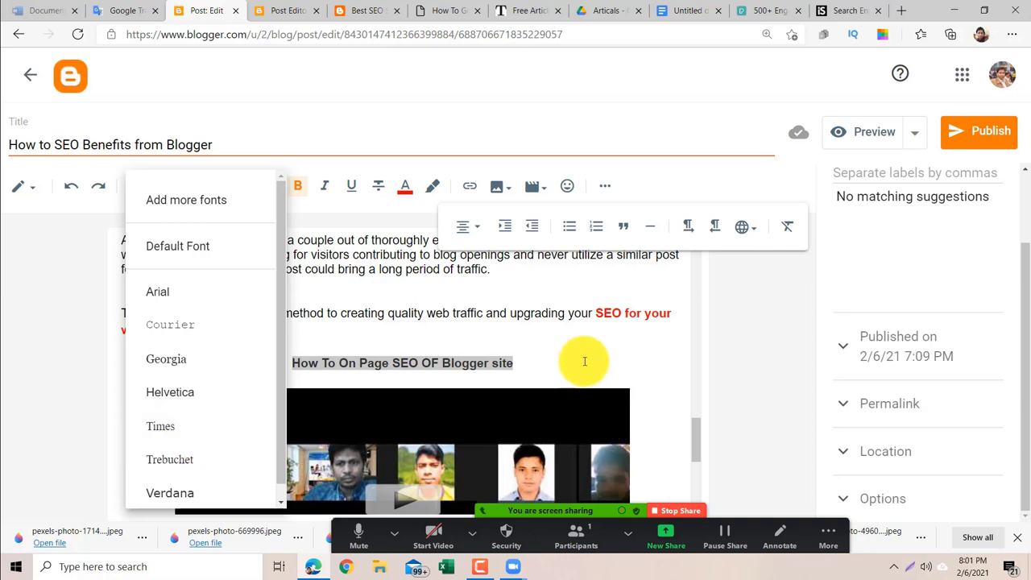
click(186, 294)
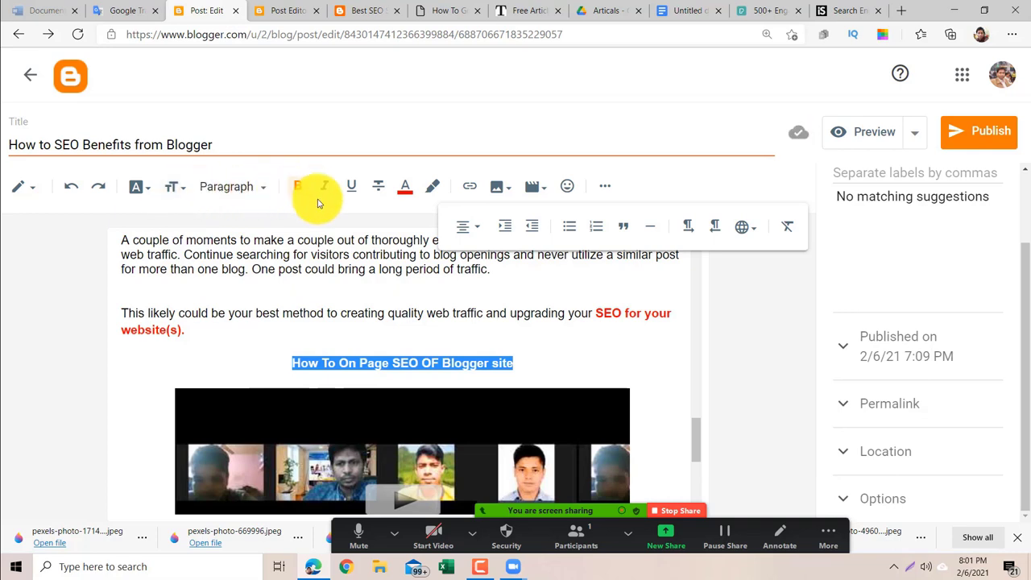
click(180, 197)
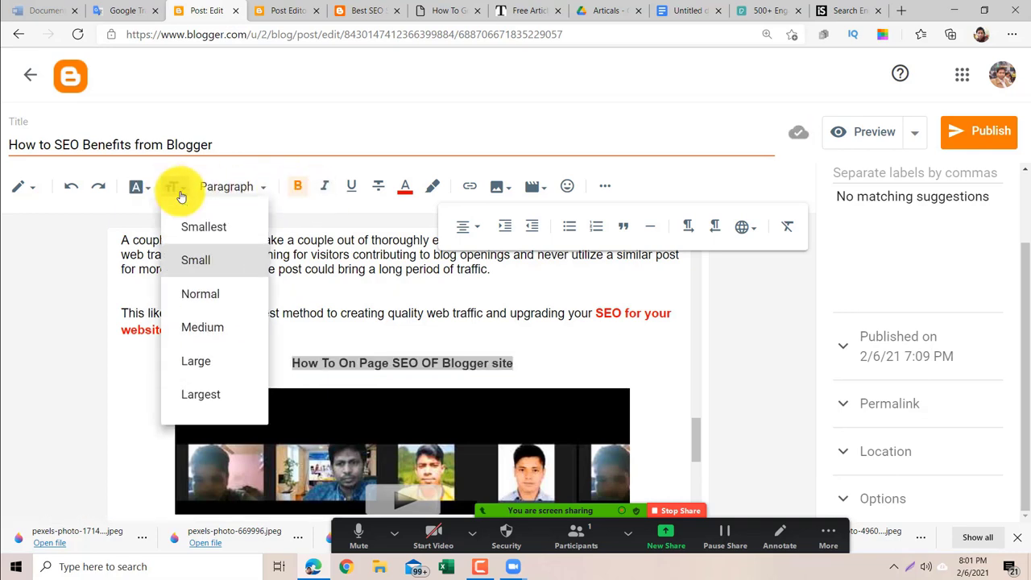
click(208, 369)
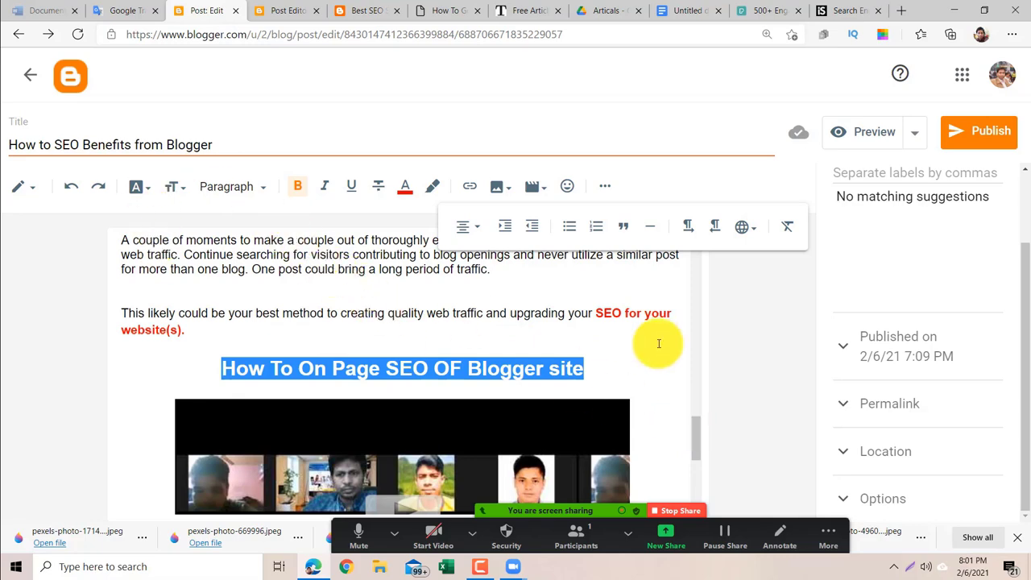
click(629, 371)
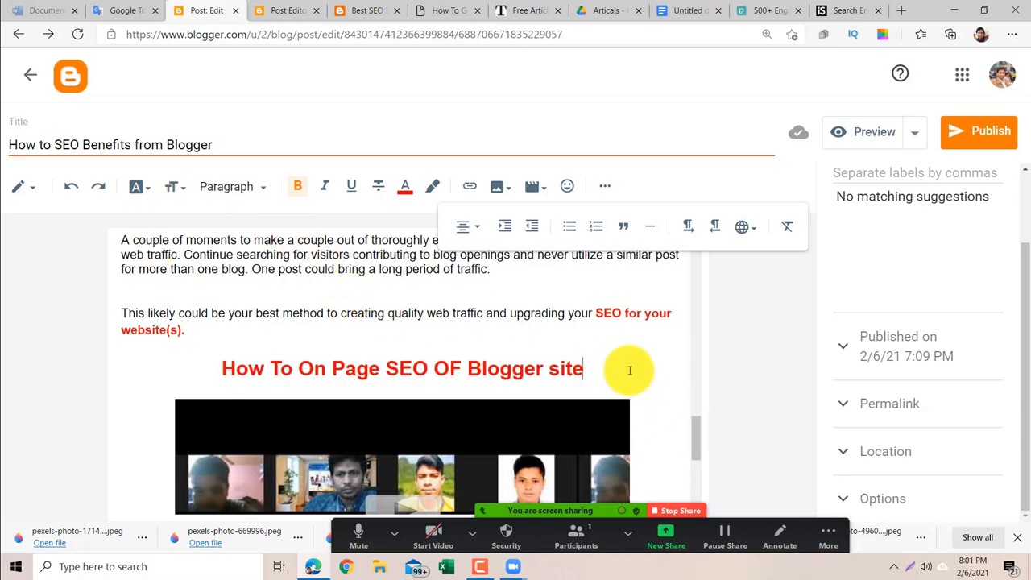
Set the "Instructions to Get The Most Seo And Web Traffic Benefits From Blogging" heading to Arial and the Largest text size.
drag(696, 444, 685, 239)
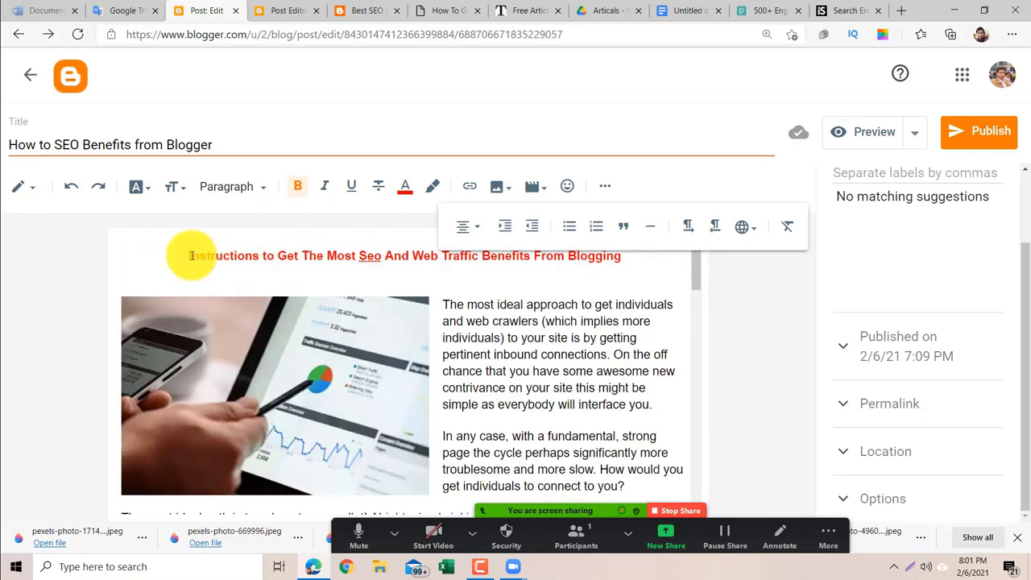
drag(191, 255, 555, 288)
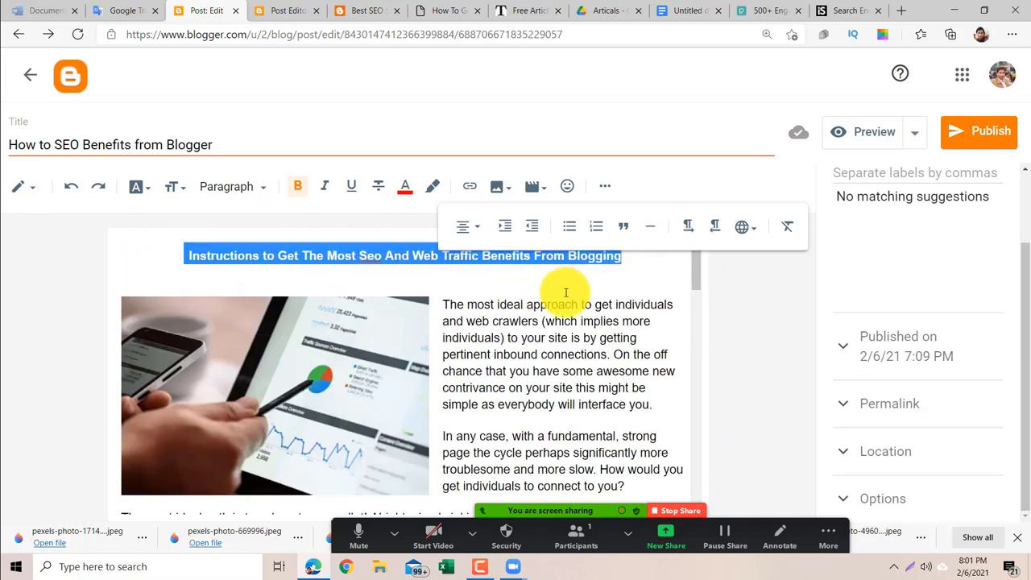
click(139, 190)
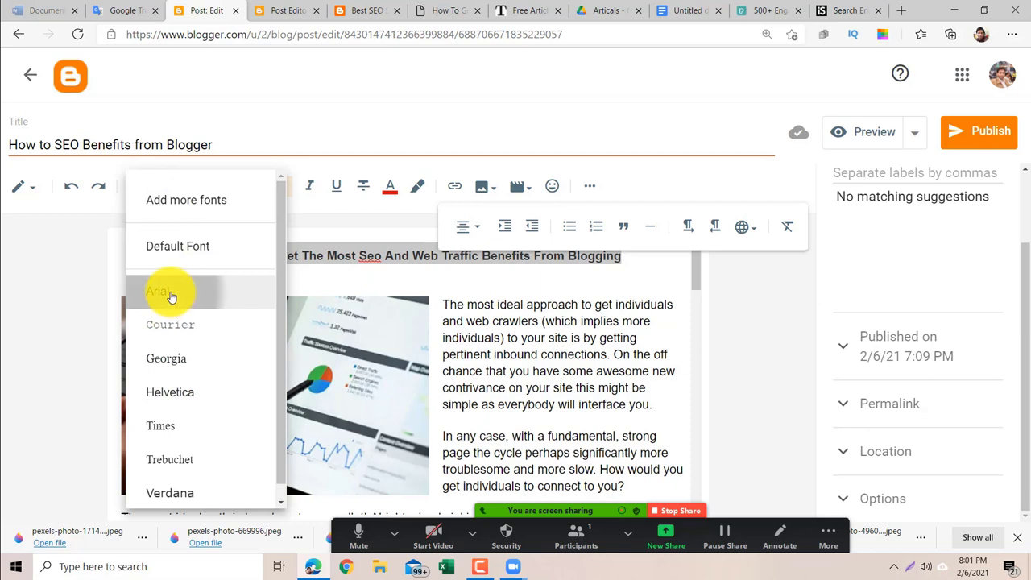
click(169, 295)
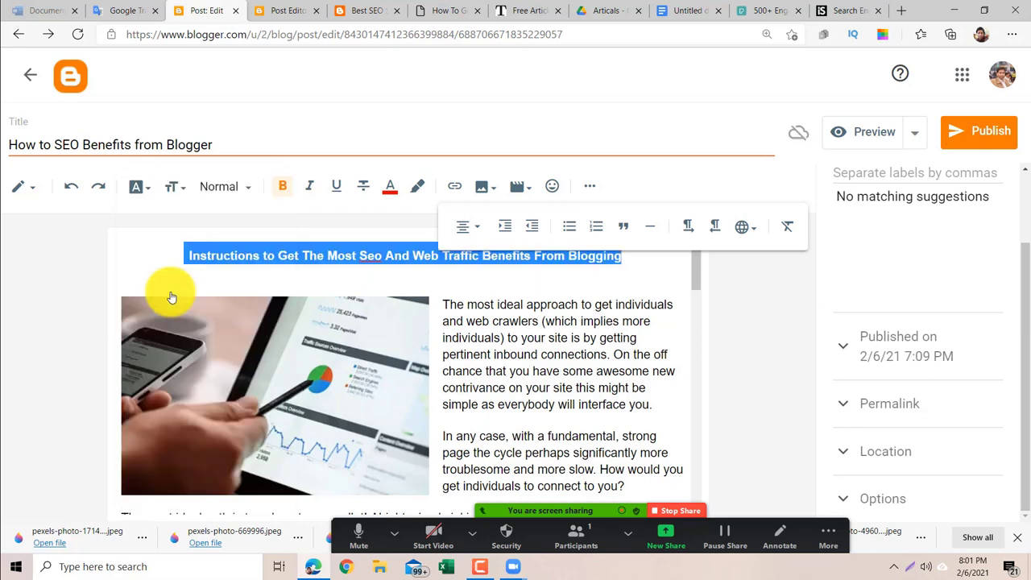
click(182, 190)
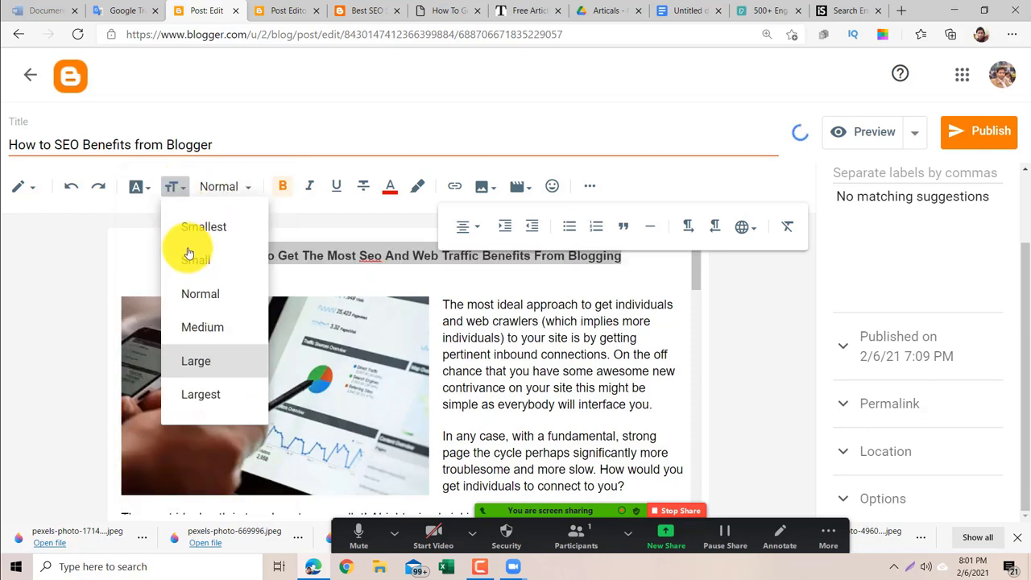
click(209, 401)
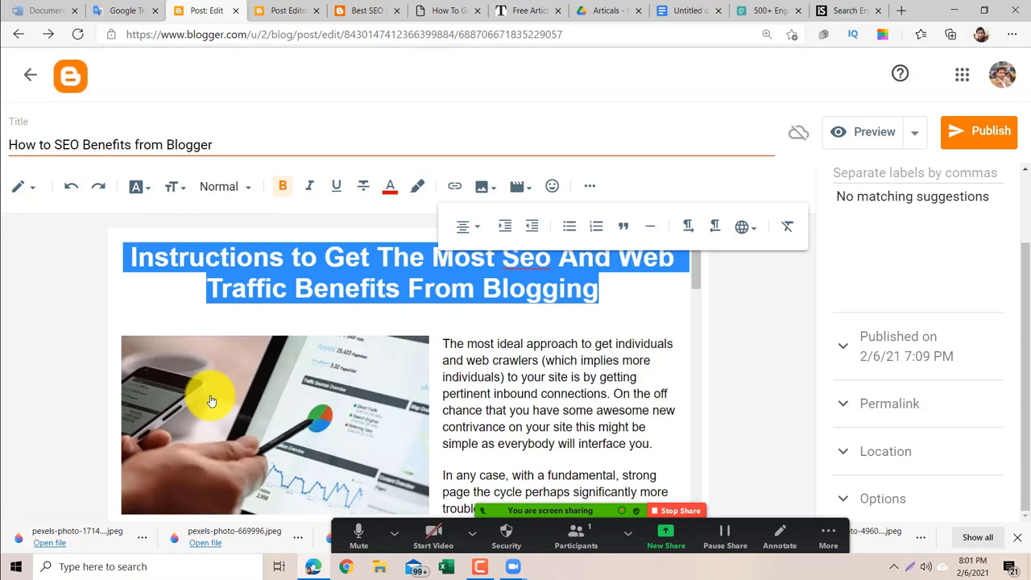
click(643, 311)
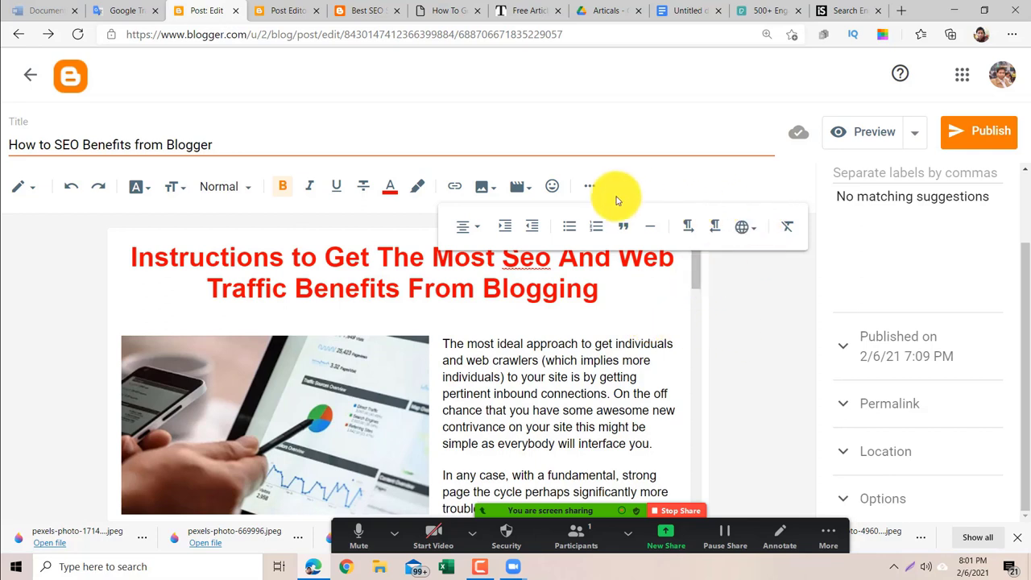
click(590, 186)
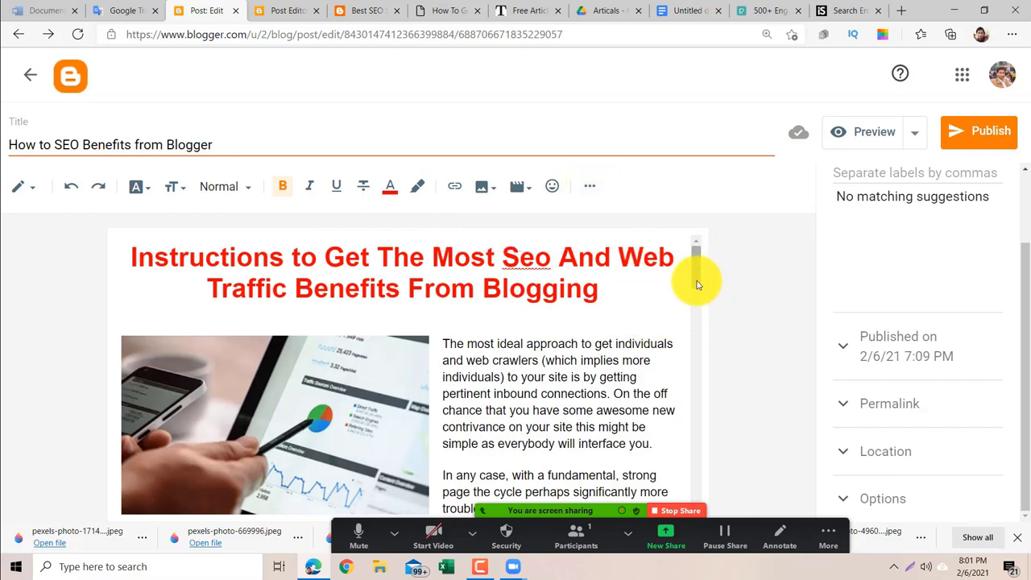
Correct "Seo" to "SEO" in the heading that opens the post.
click(539, 265)
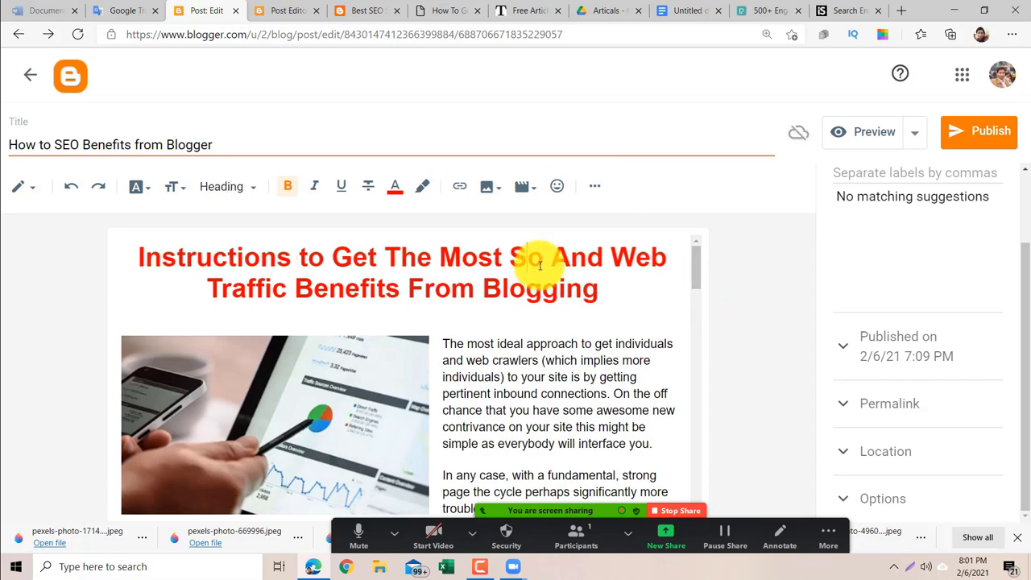
key(BackSpace)
text(E)
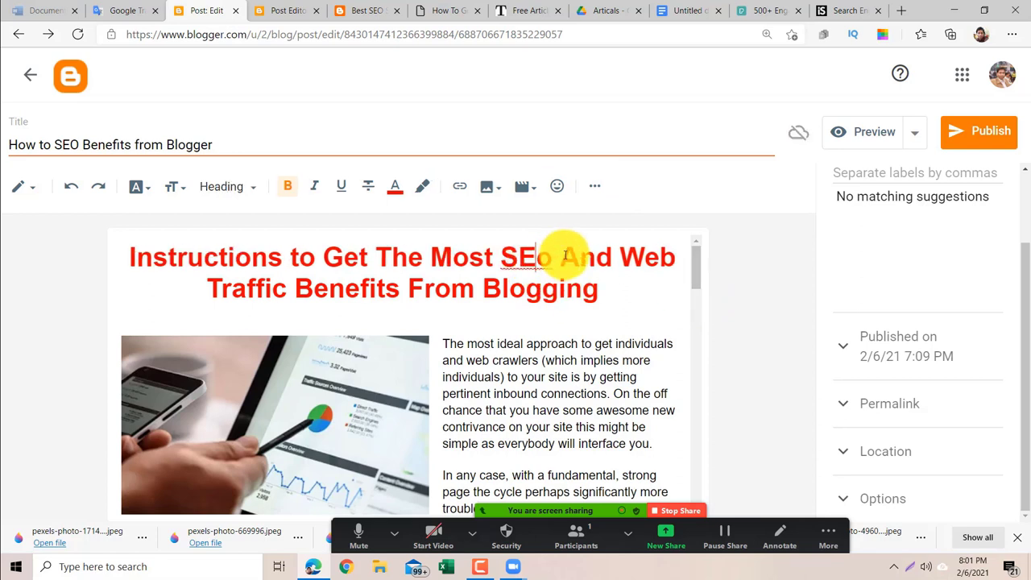
click(554, 263)
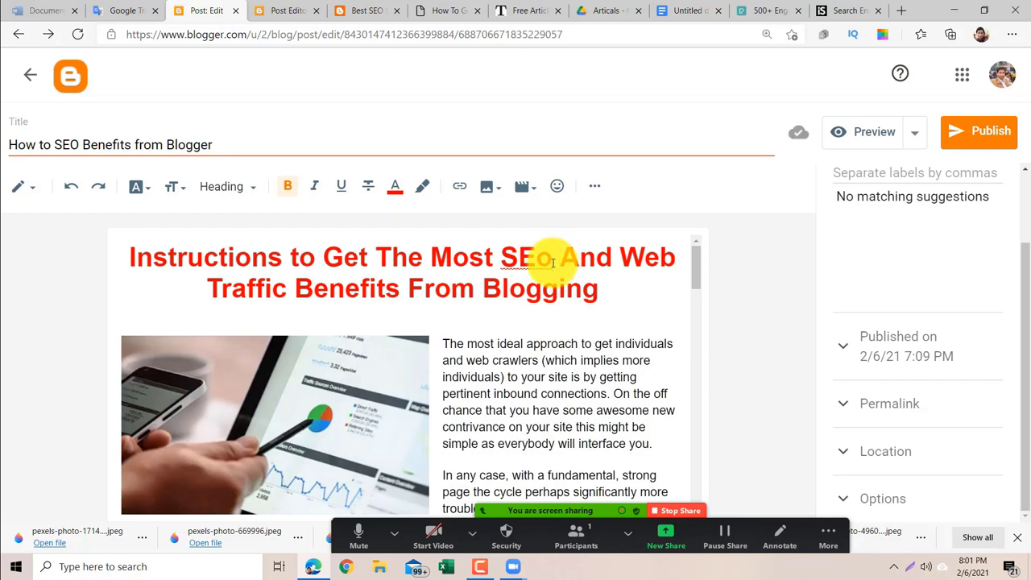
key(BackSpace)
text(O)
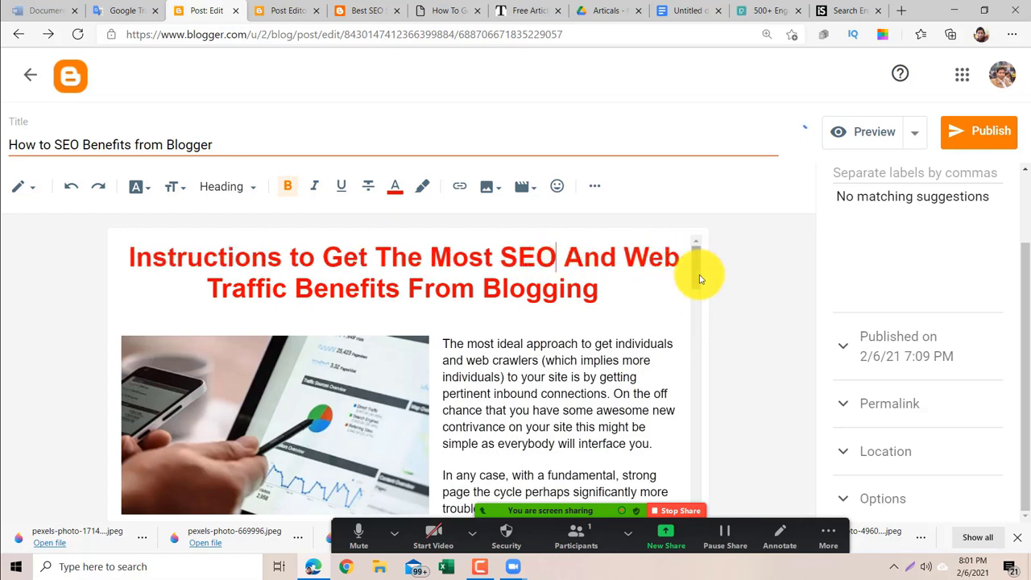
Review the post from its opening heading down to the video heading at the end.
scroll(696, 306, down, 1)
scroll(696, 306, down, 3)
scroll(697, 295, up, 5)
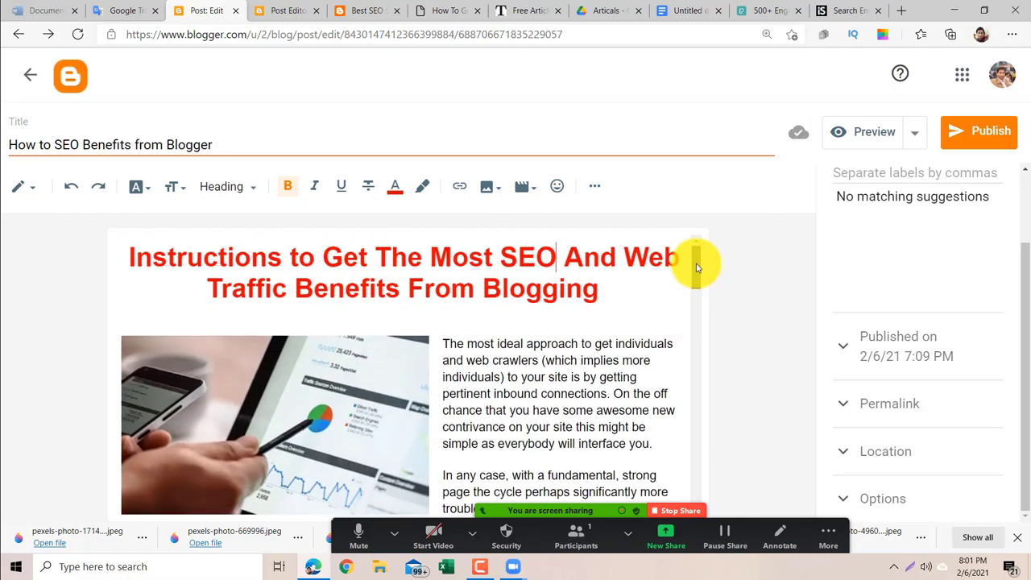
drag(699, 282, 685, 453)
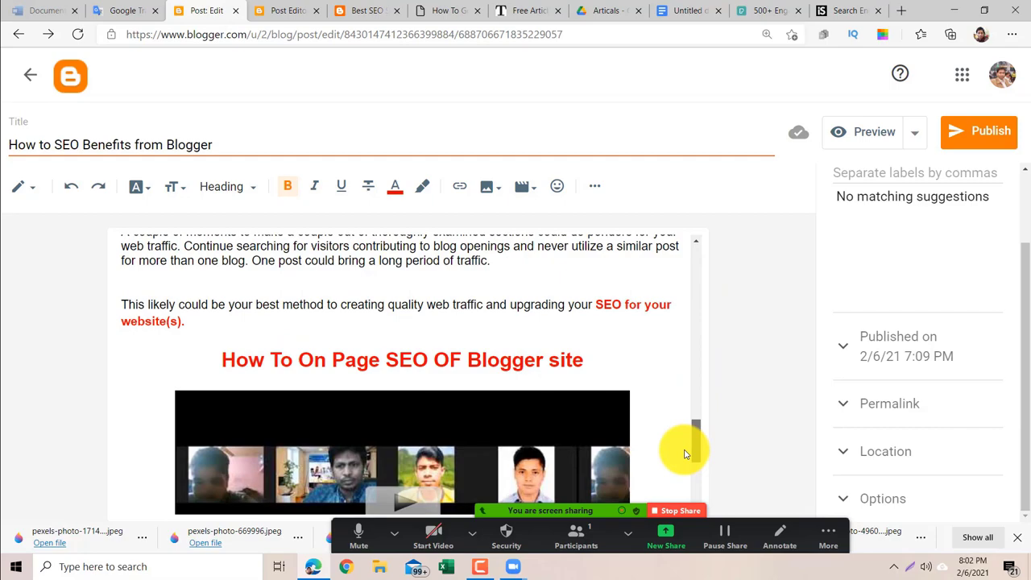
scroll(685, 454, down, 3)
scroll(684, 470, up, 2)
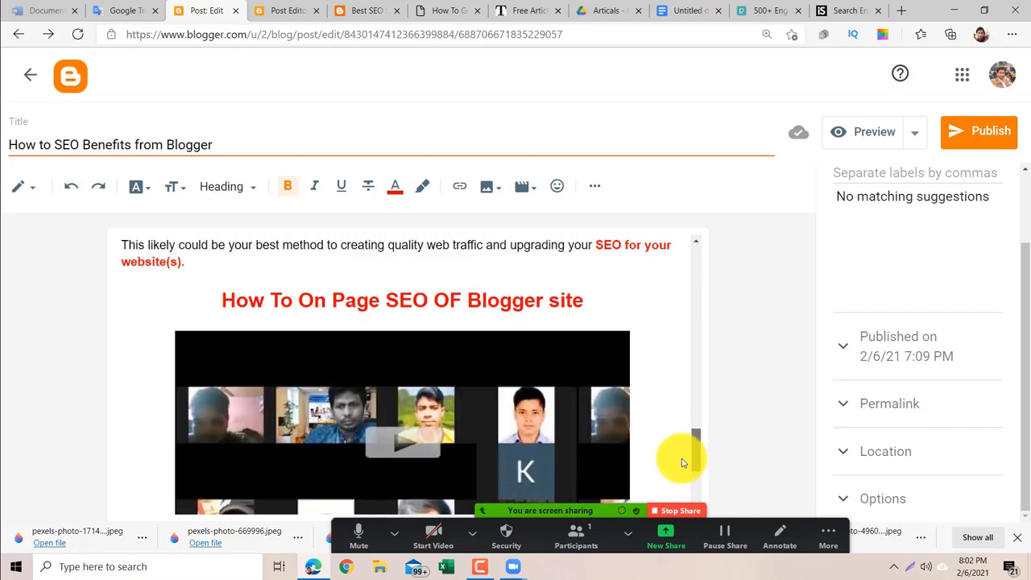
Add a closing line reading "Thanks:" below the video at the end of the post.
scroll(684, 469, down, 5)
scroll(680, 500, down, 1)
drag(682, 471, 681, 510)
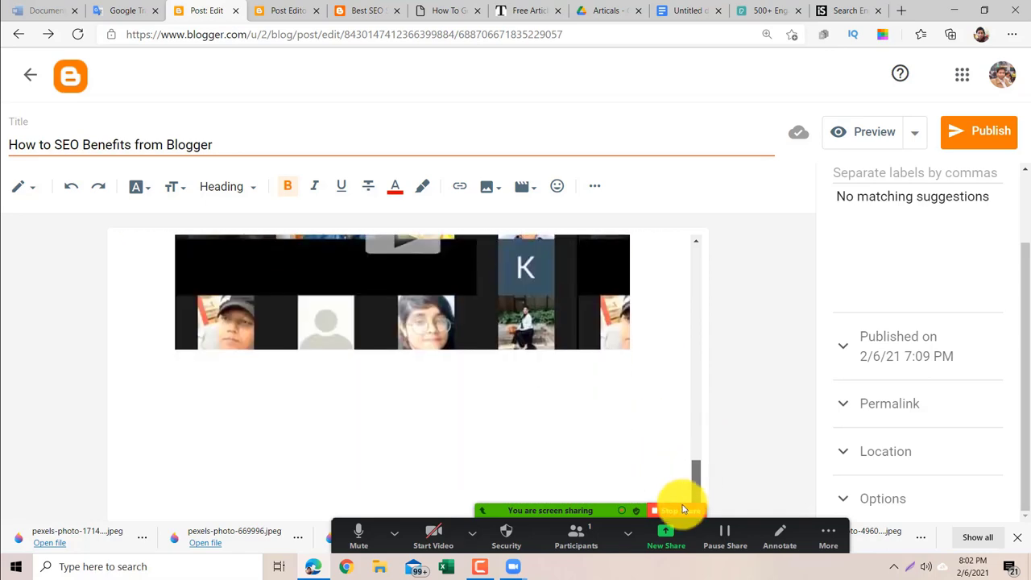
click(432, 442)
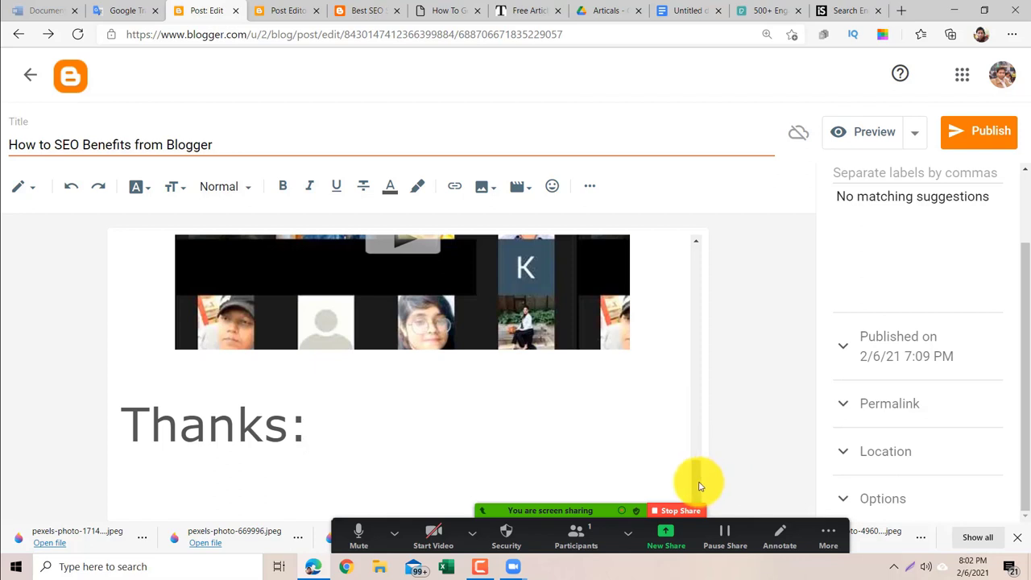
mouse_move(698, 493)
mouse_down()
mouse_move(698, 454)
mouse_move(707, 507)
mouse_up()
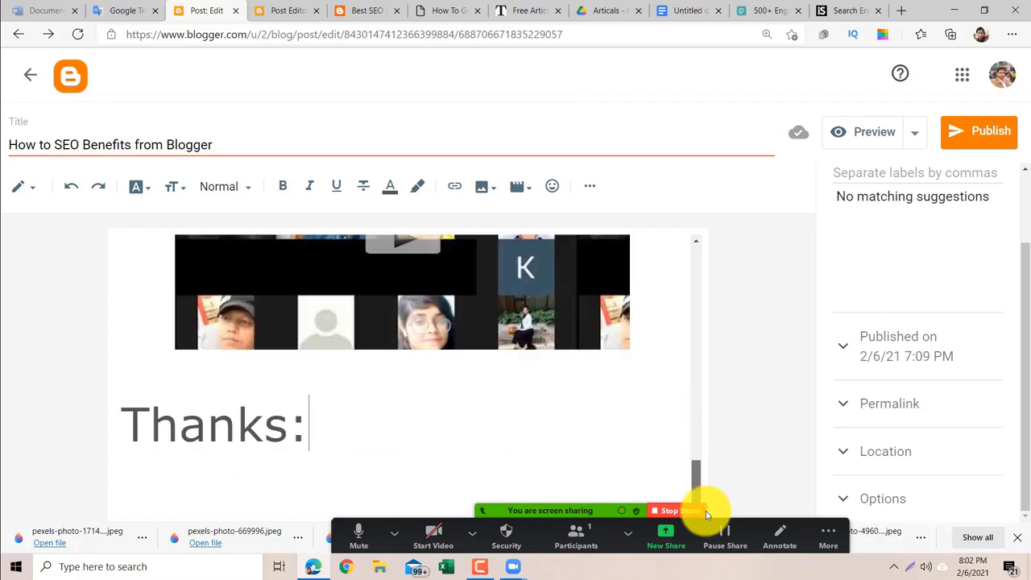
Set the closing "Thanks:" text below the video to the Arial font.
click(341, 432)
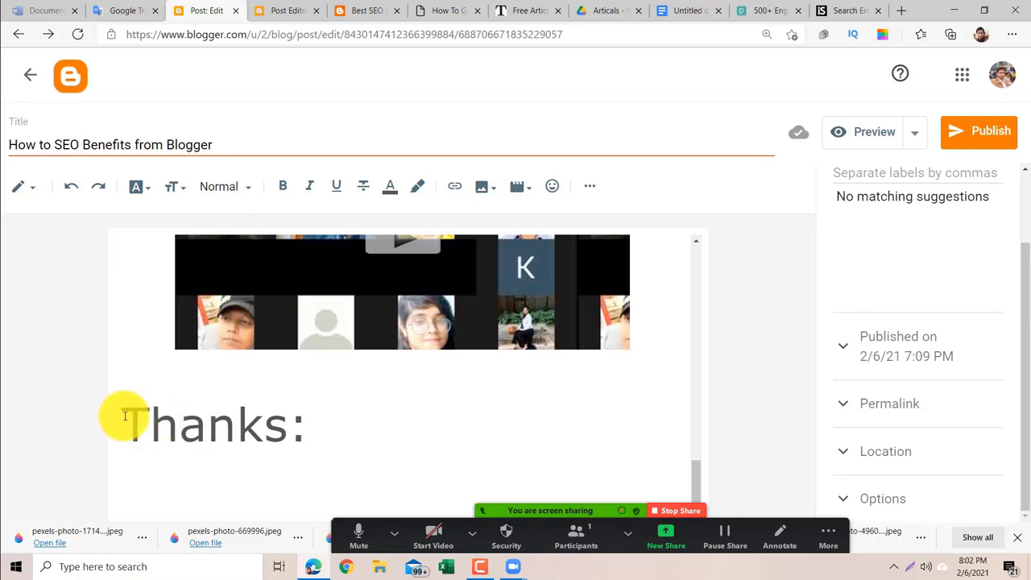
drag(125, 419, 331, 430)
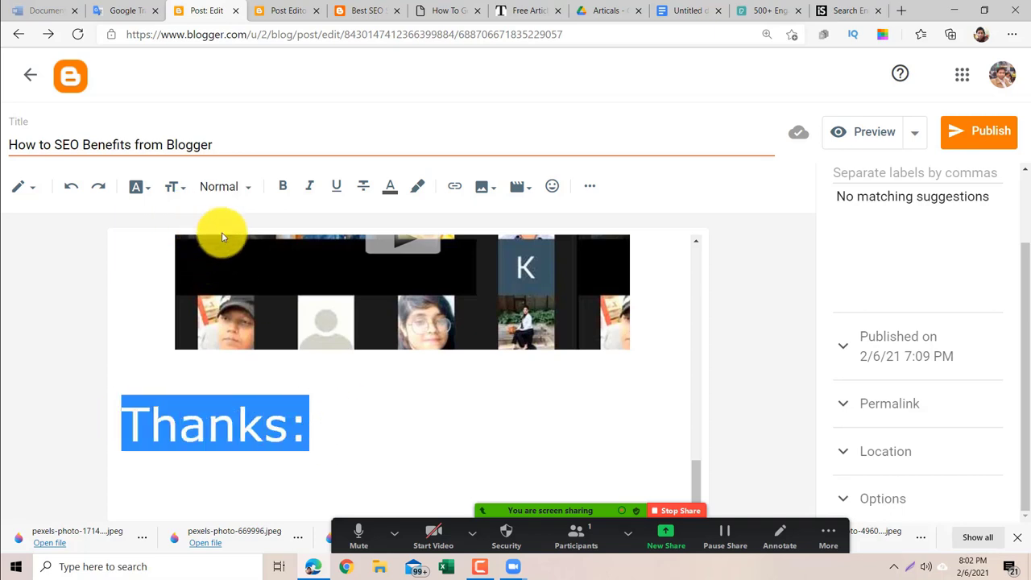
click(146, 191)
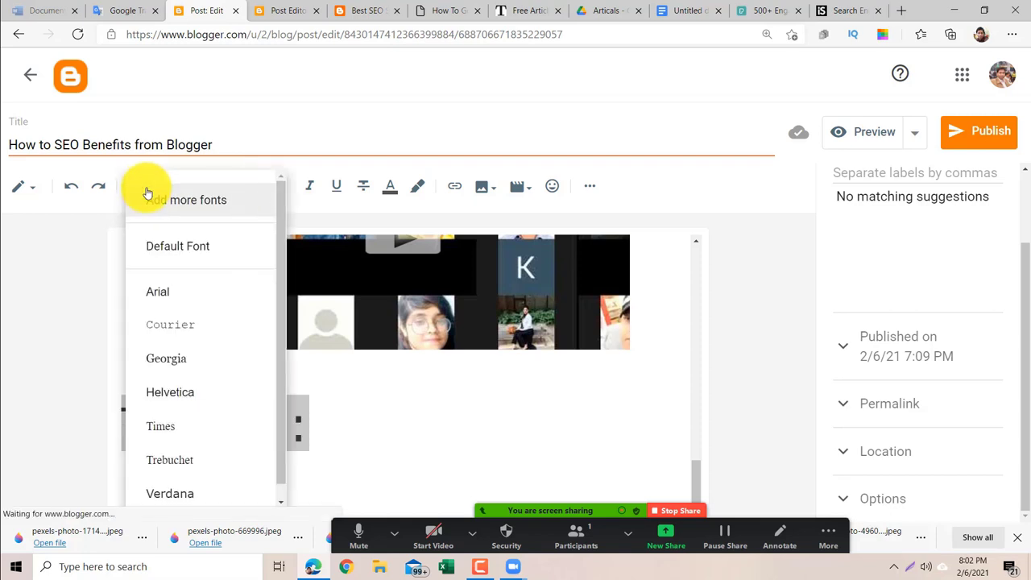
click(175, 292)
Complete the closing line by entering the author's full name after "Thanks:".
click(332, 430)
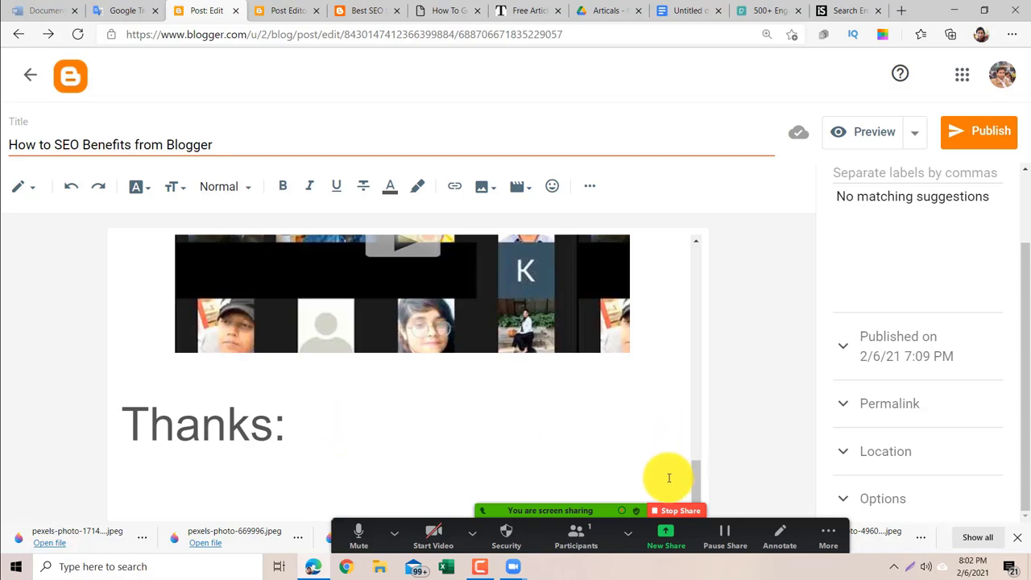
drag(698, 475, 716, 270)
scroll(681, 407, down, 10)
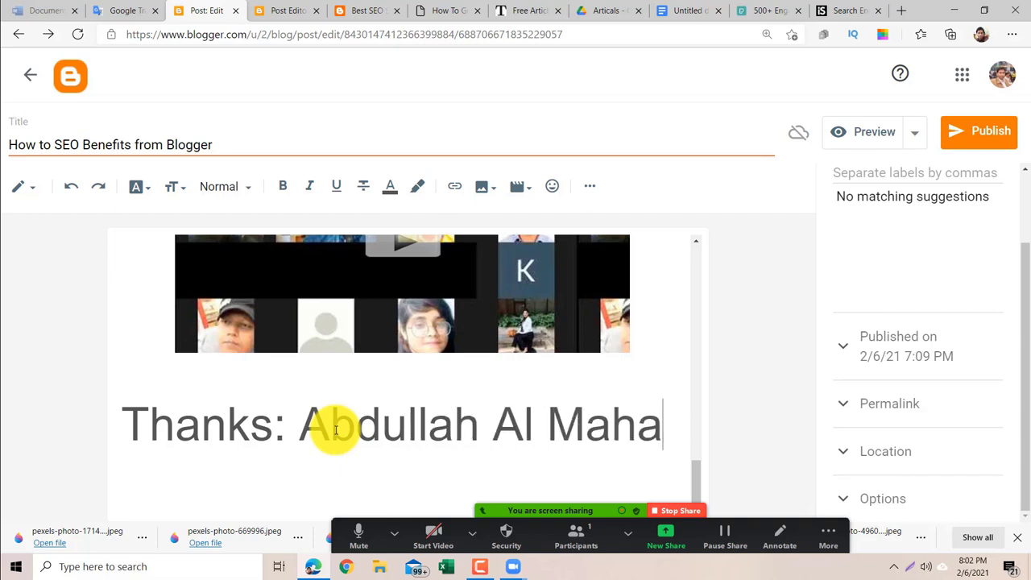
text(mud)
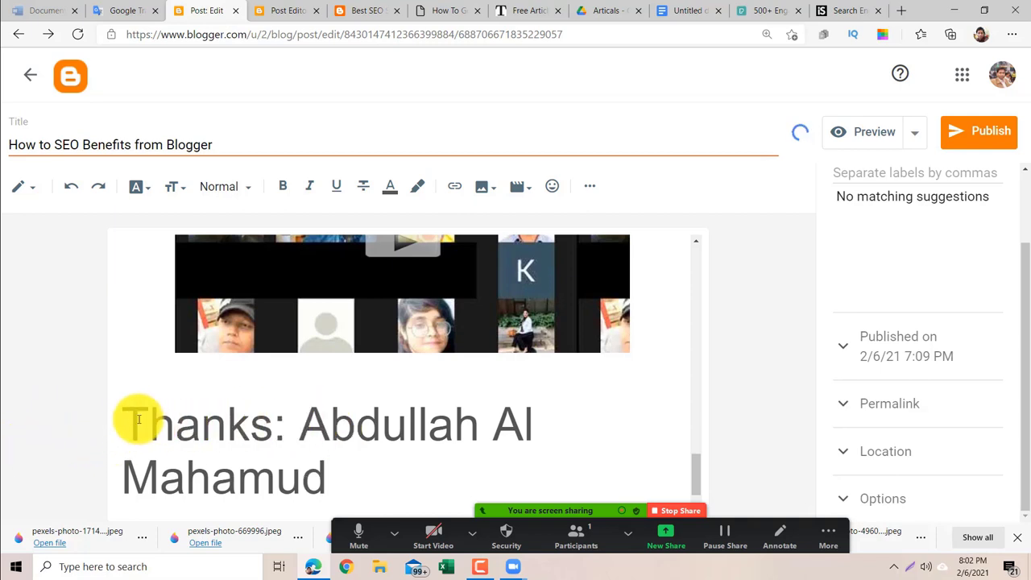
Set the whole closing thanks line to the Medium text size.
drag(135, 418, 333, 468)
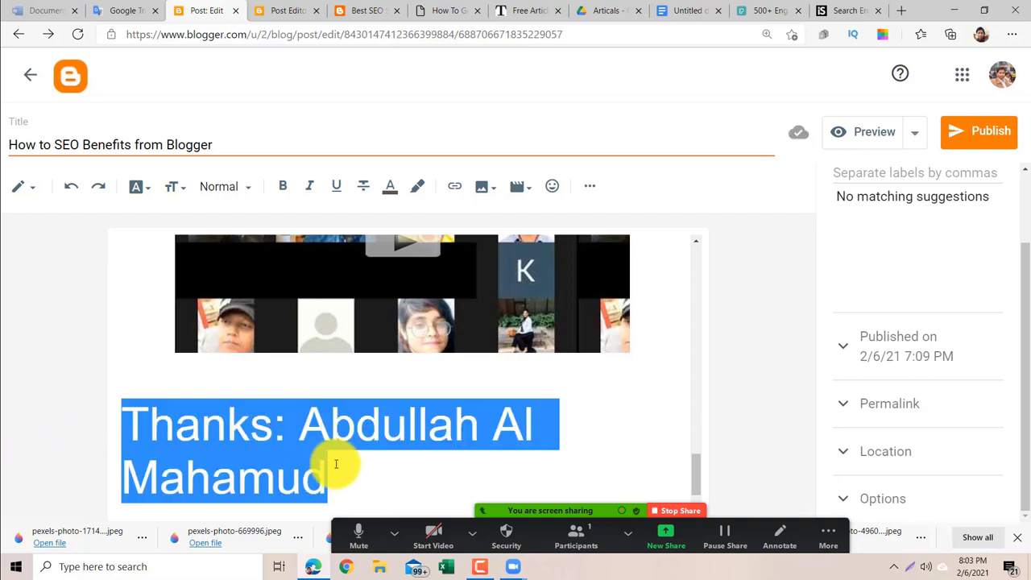
click(243, 188)
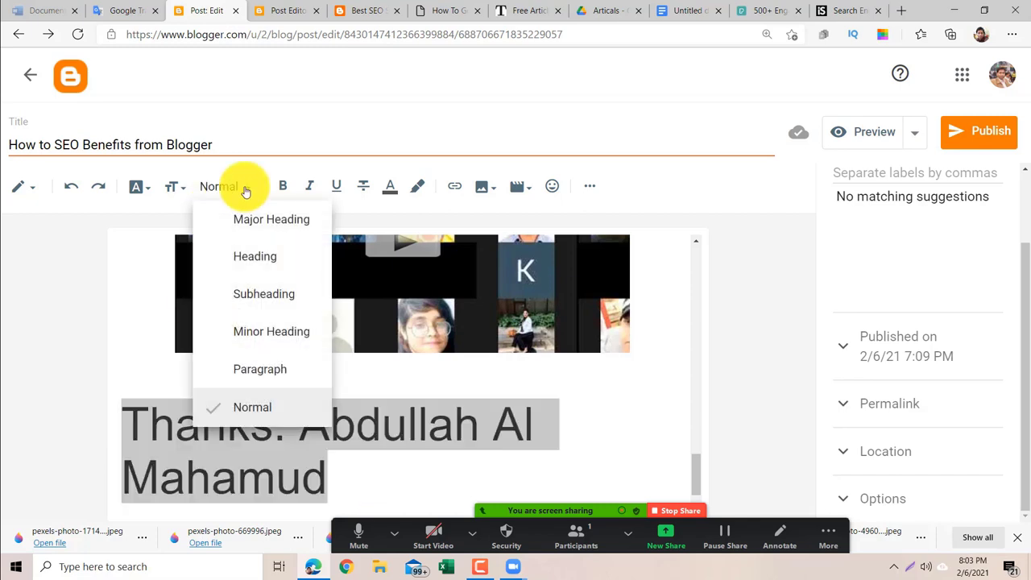
click(255, 256)
click(271, 333)
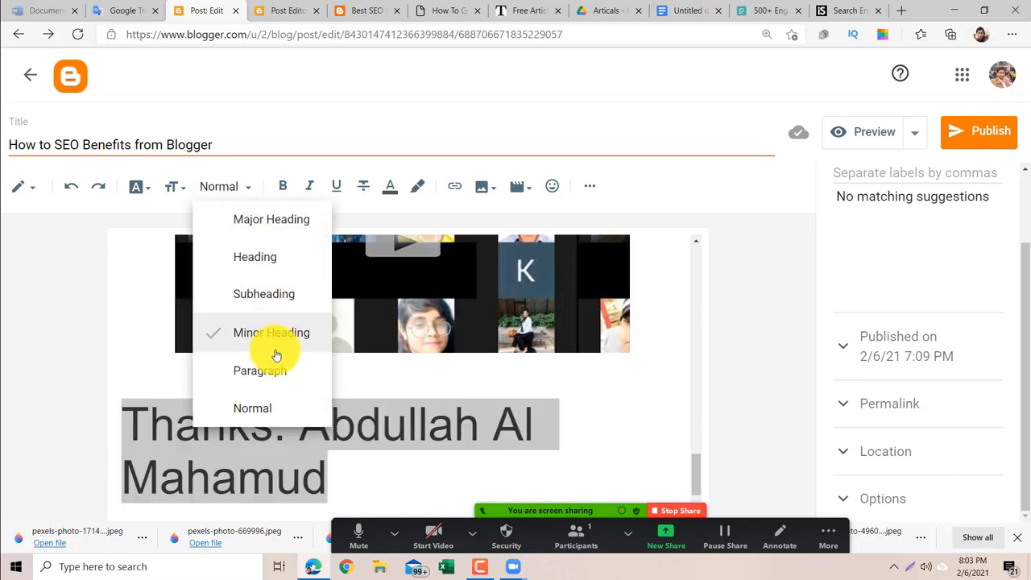
click(179, 190)
click(177, 188)
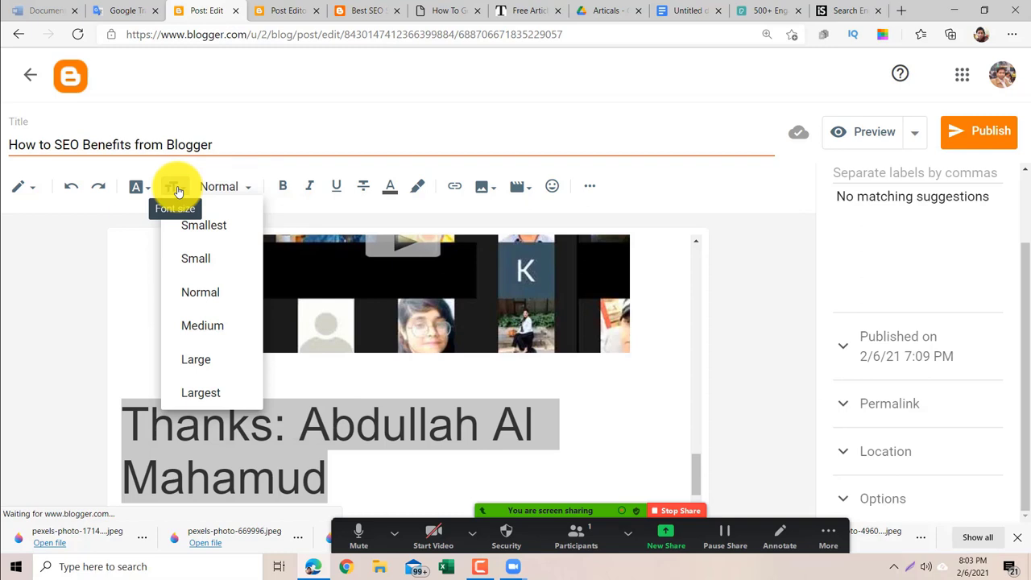
click(204, 298)
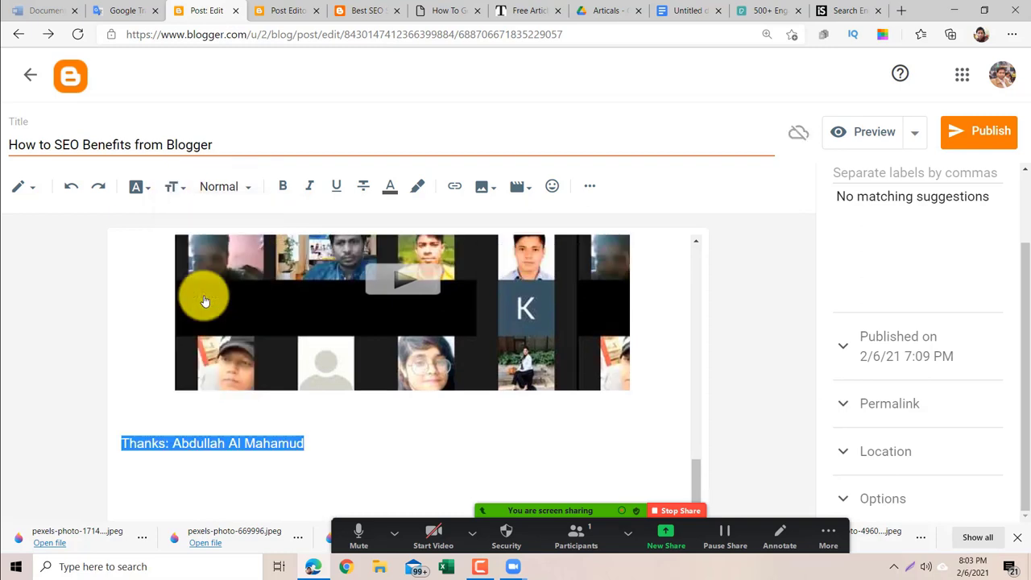
click(181, 189)
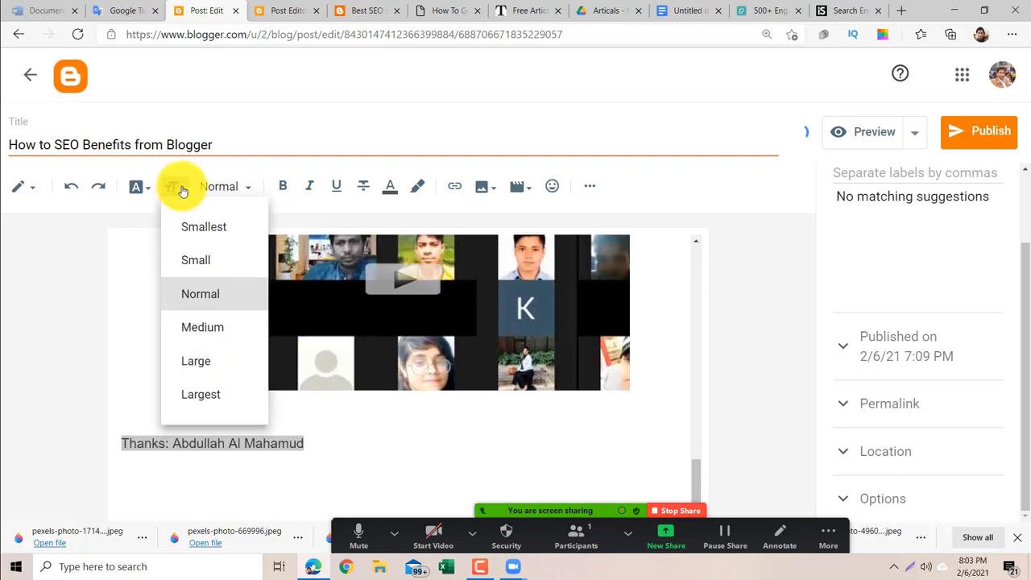
click(203, 331)
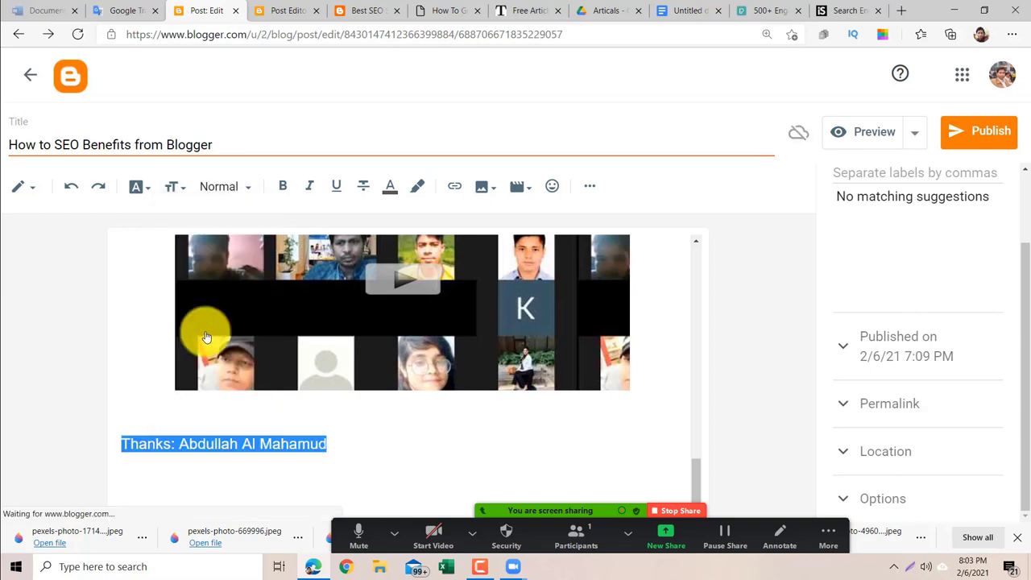
click(379, 450)
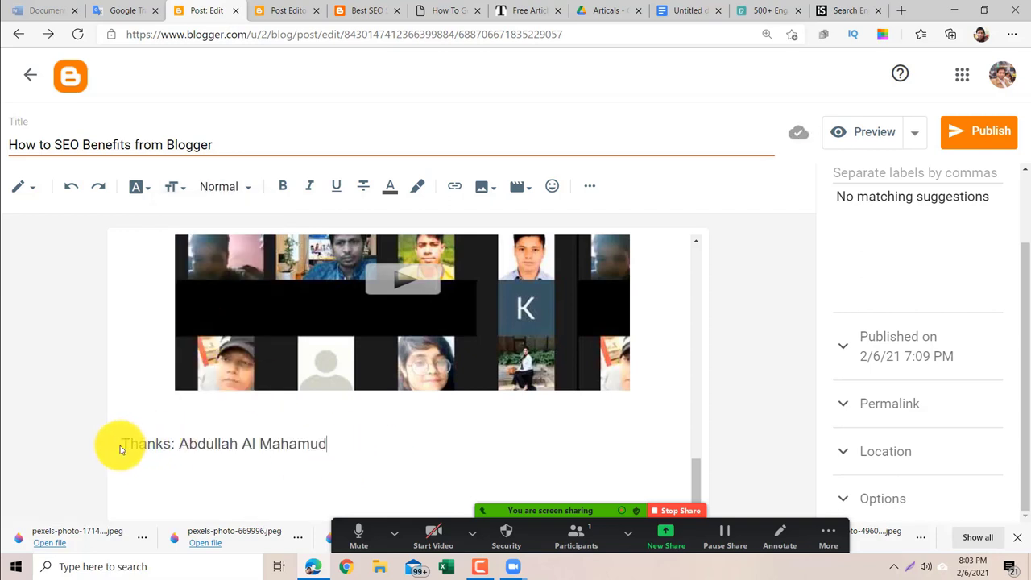
drag(120, 449, 370, 444)
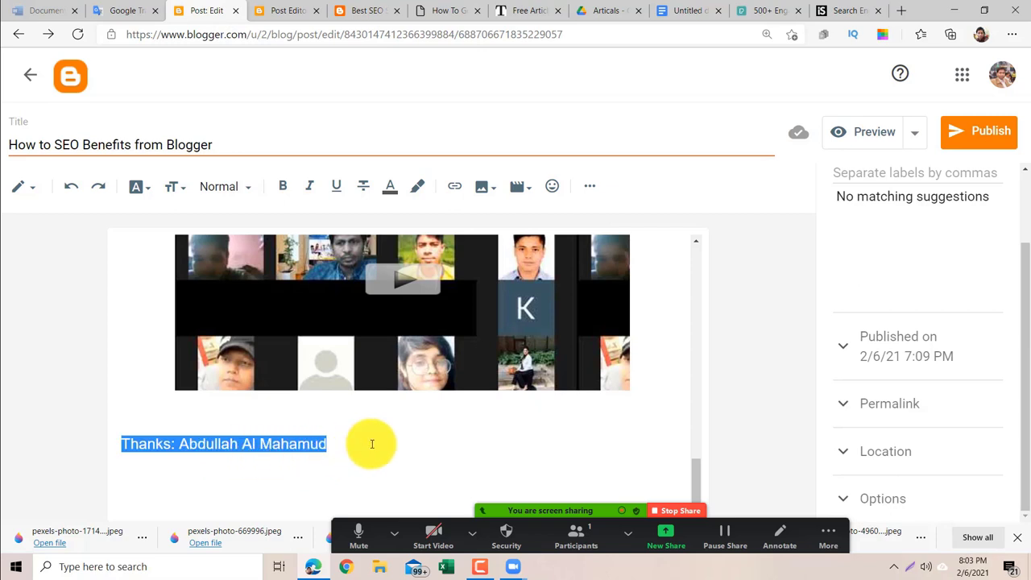
click(389, 187)
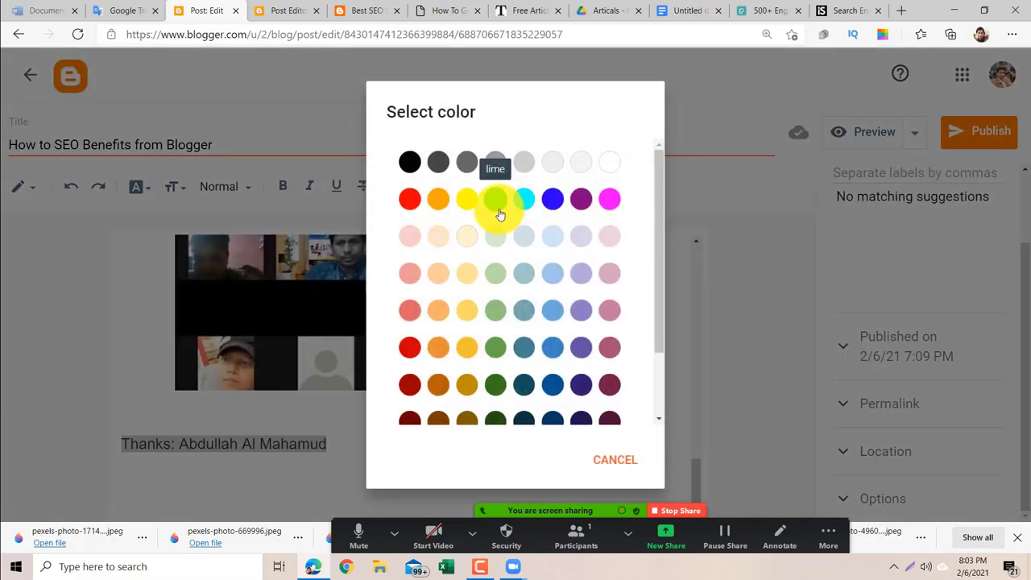
scroll(553, 202, down, 2)
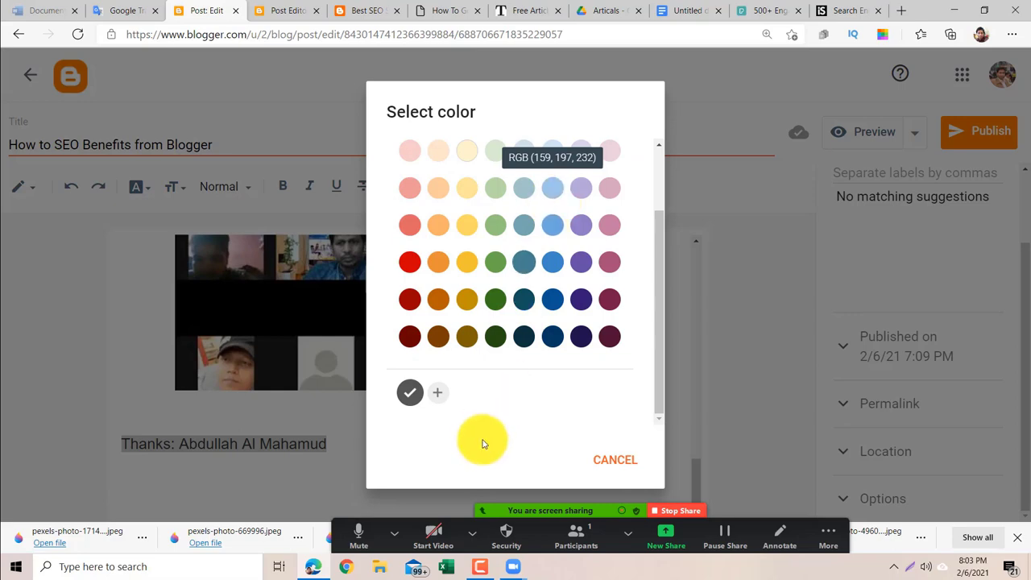
click(339, 472)
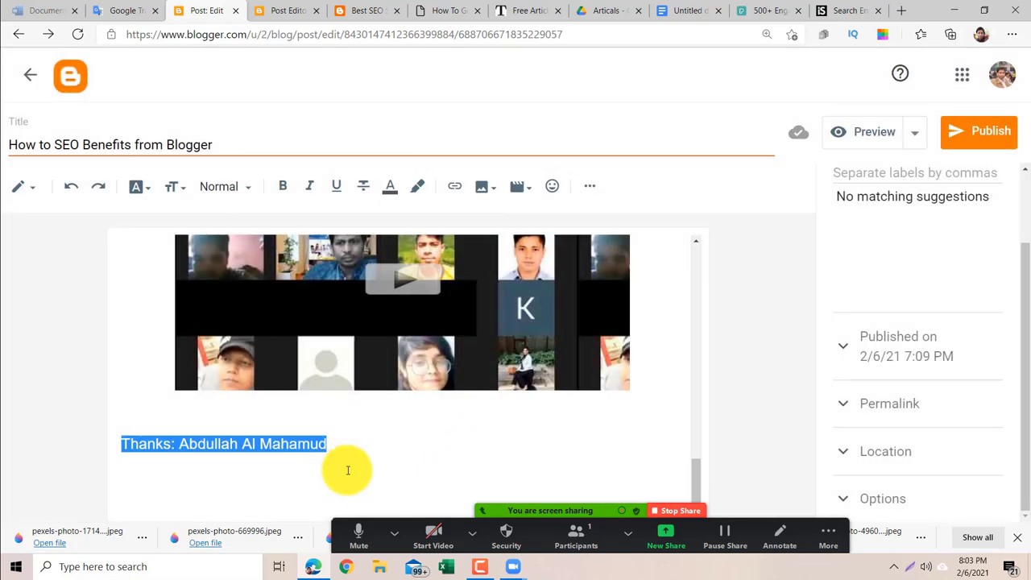
click(349, 471)
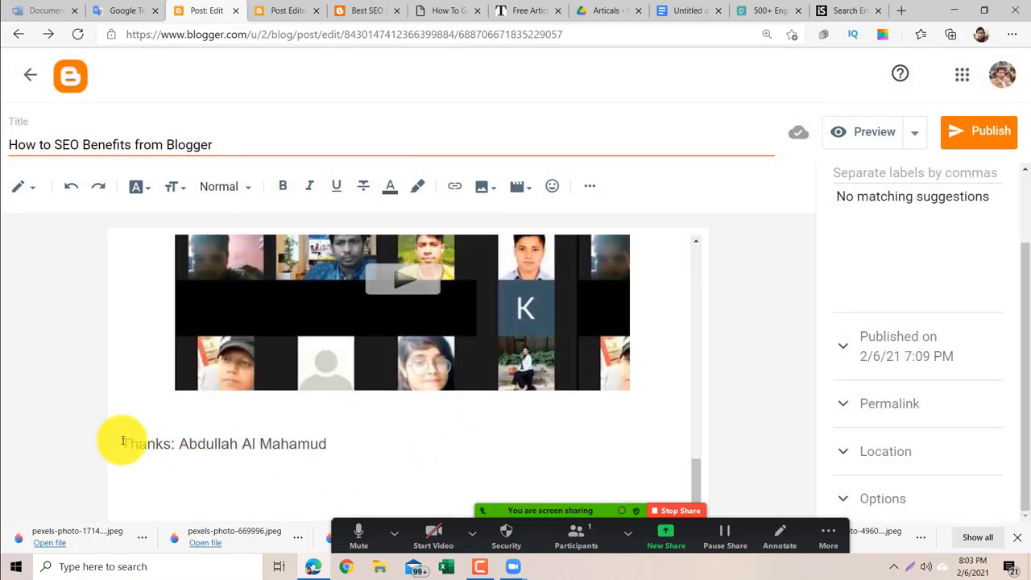
drag(125, 443, 350, 444)
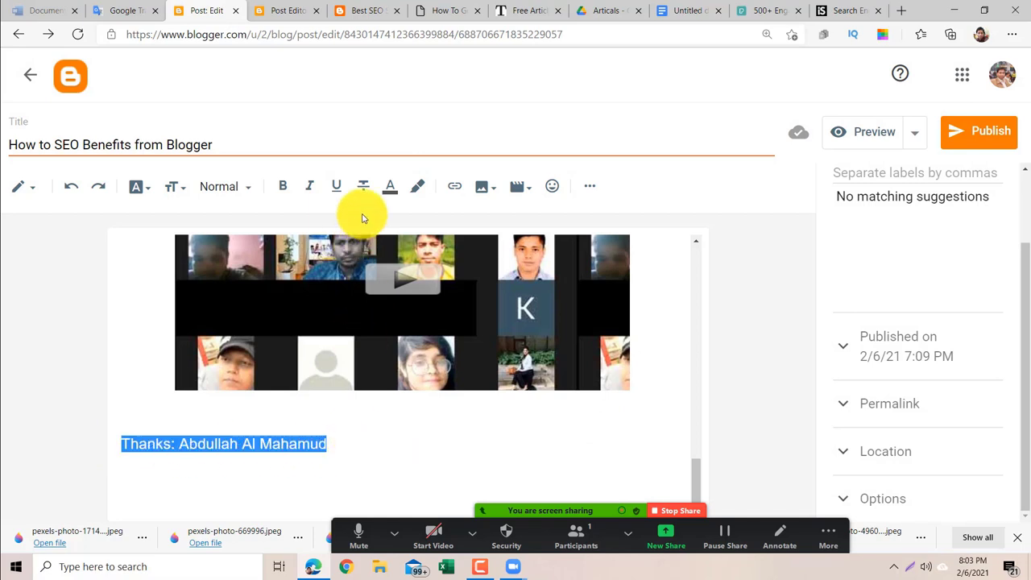
click(392, 188)
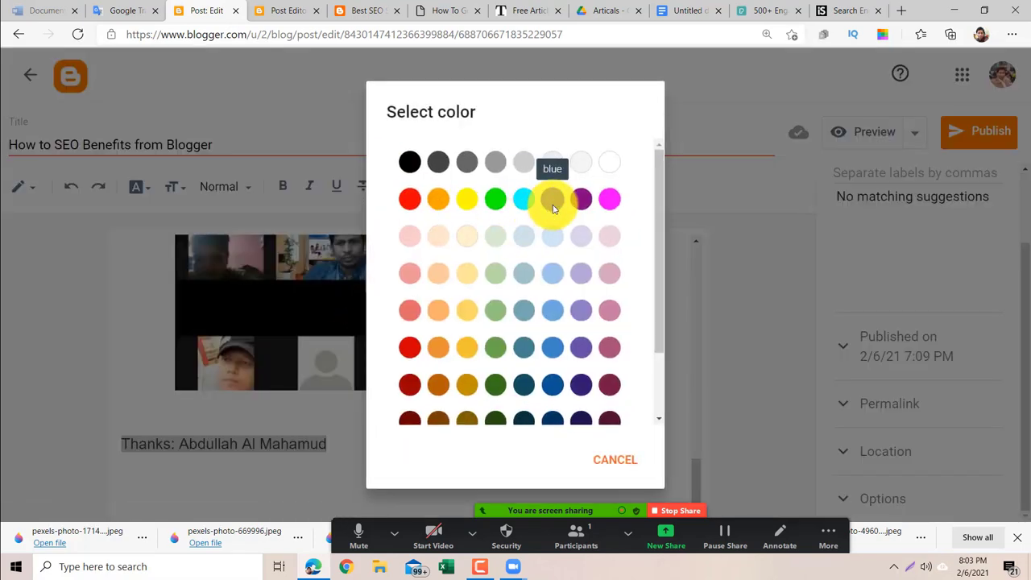
scroll(552, 209, down, 1)
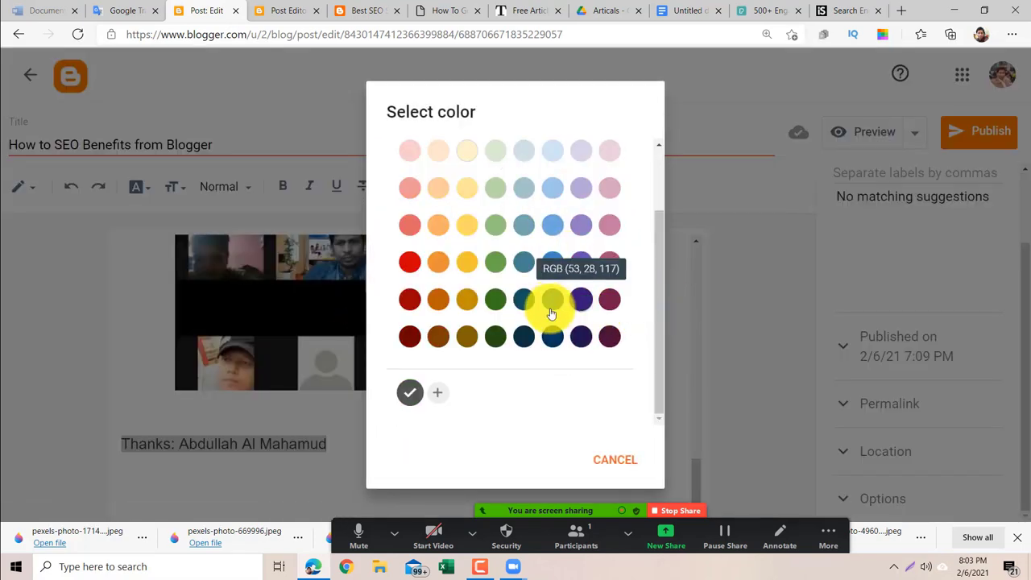
click(684, 357)
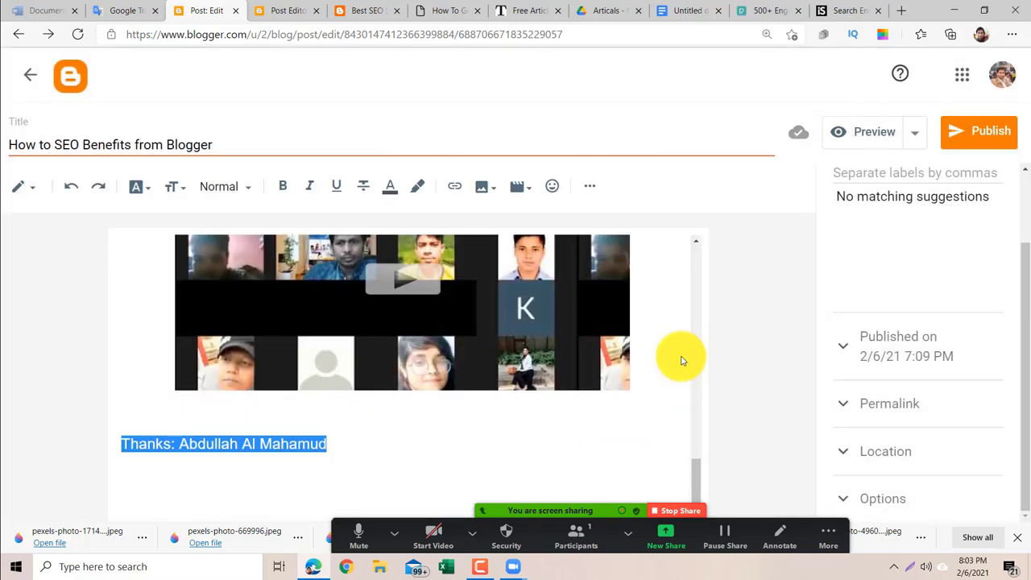
click(502, 436)
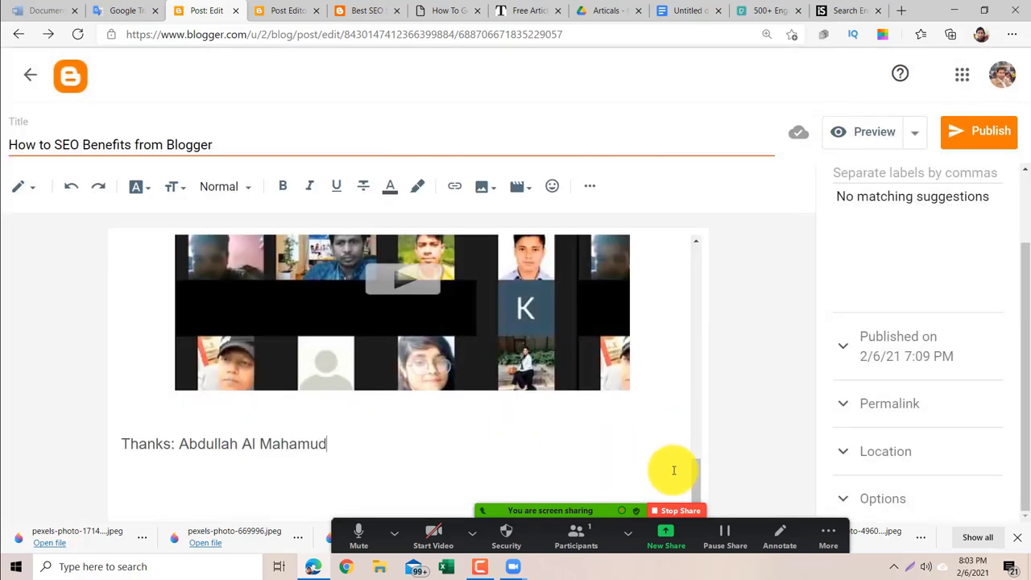
Make the entire closing thanks line bold, including its first letter.
drag(695, 476, 656, 495)
drag(126, 441, 338, 440)
click(285, 189)
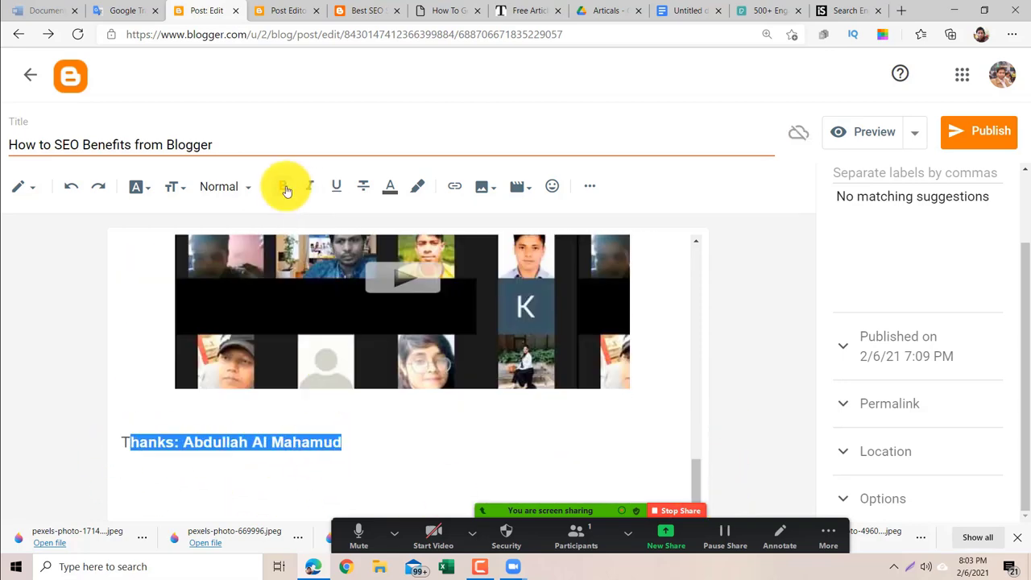
click(153, 447)
drag(122, 442, 370, 449)
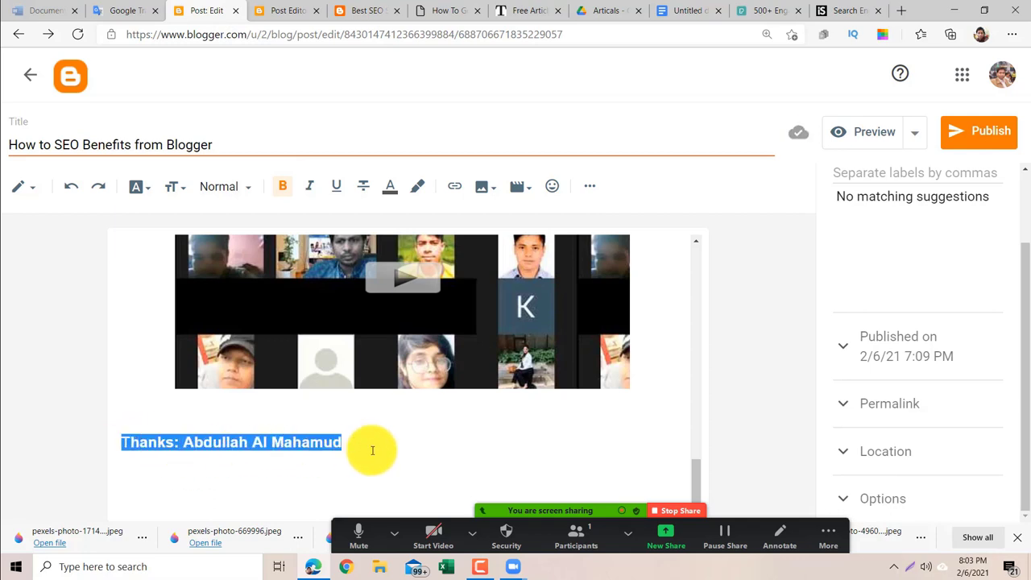
click(282, 187)
click(391, 439)
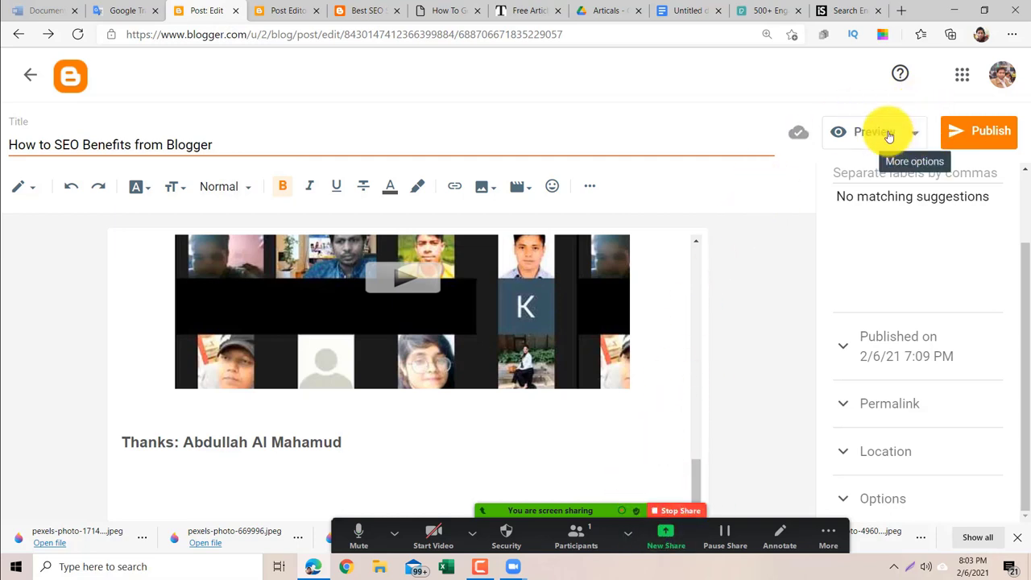
Preview the post down to the closing thanks line, and check it in the tablet layout up to its opening heading.
click(856, 131)
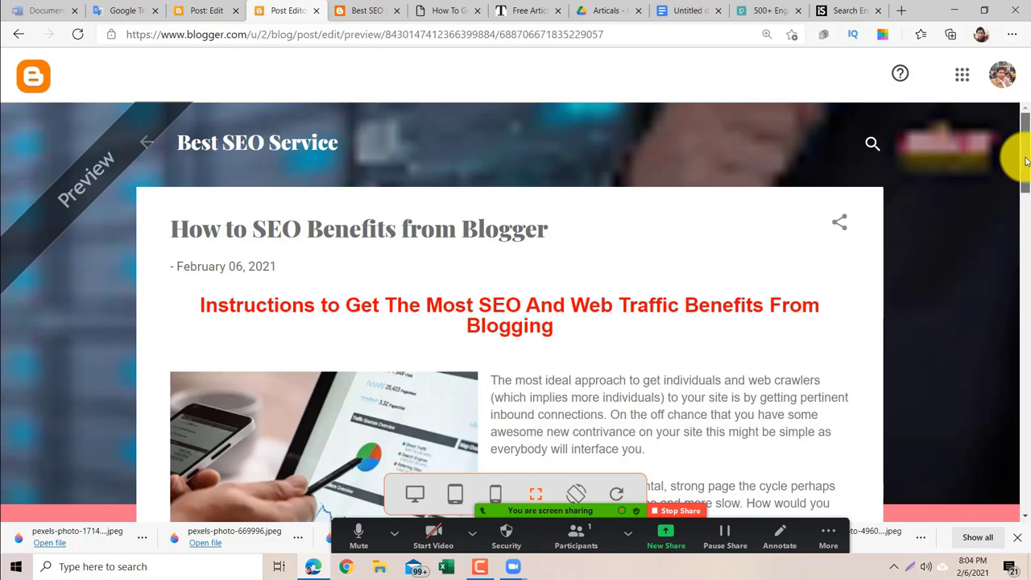
drag(1025, 161, 1021, 453)
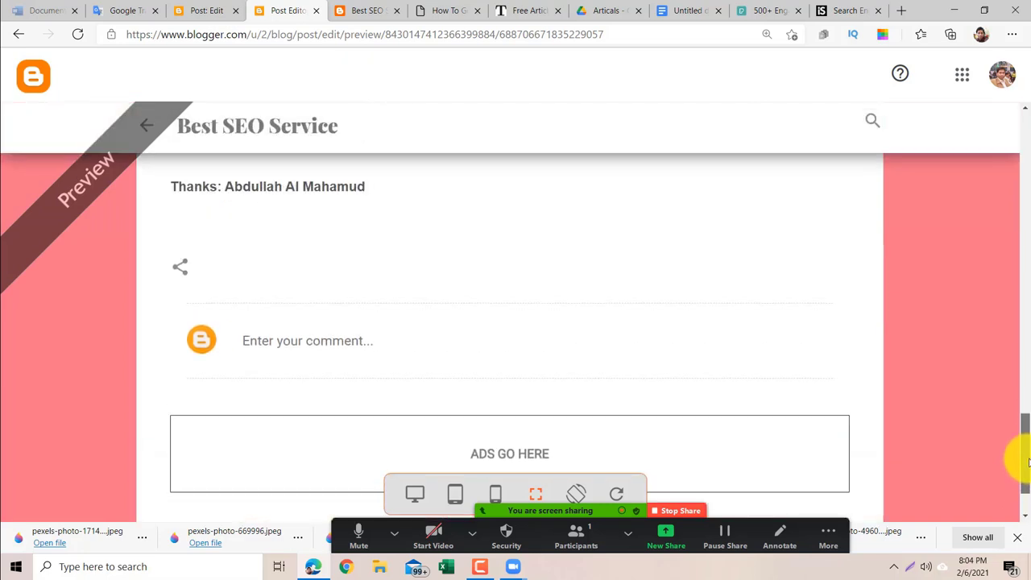
click(453, 498)
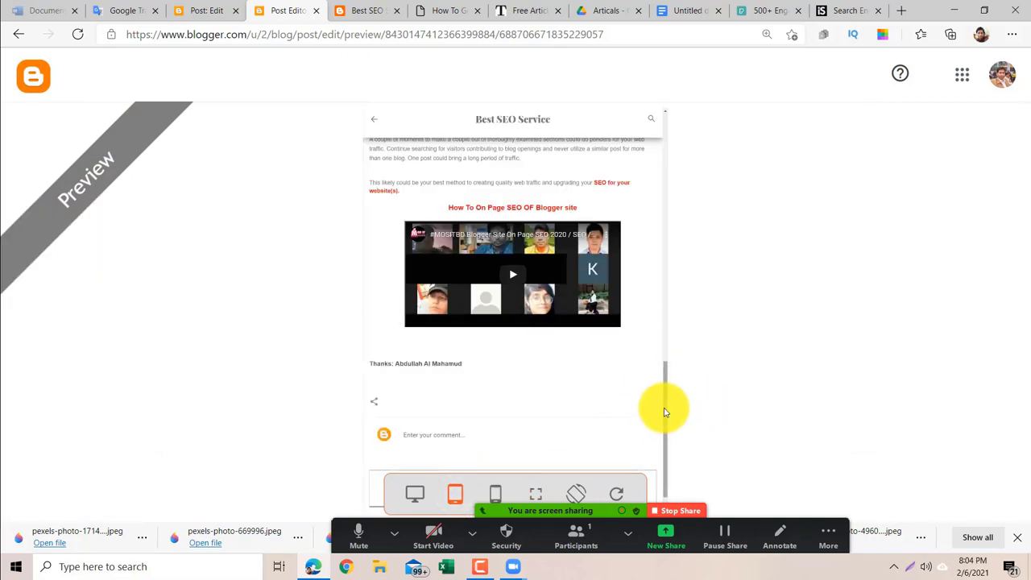
drag(668, 392, 646, 127)
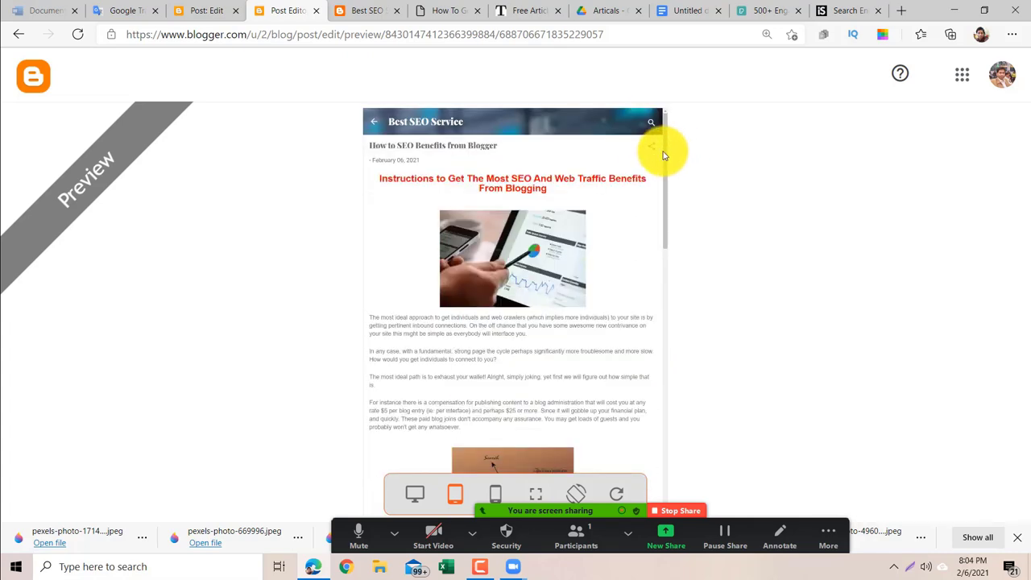
drag(666, 179, 665, 137)
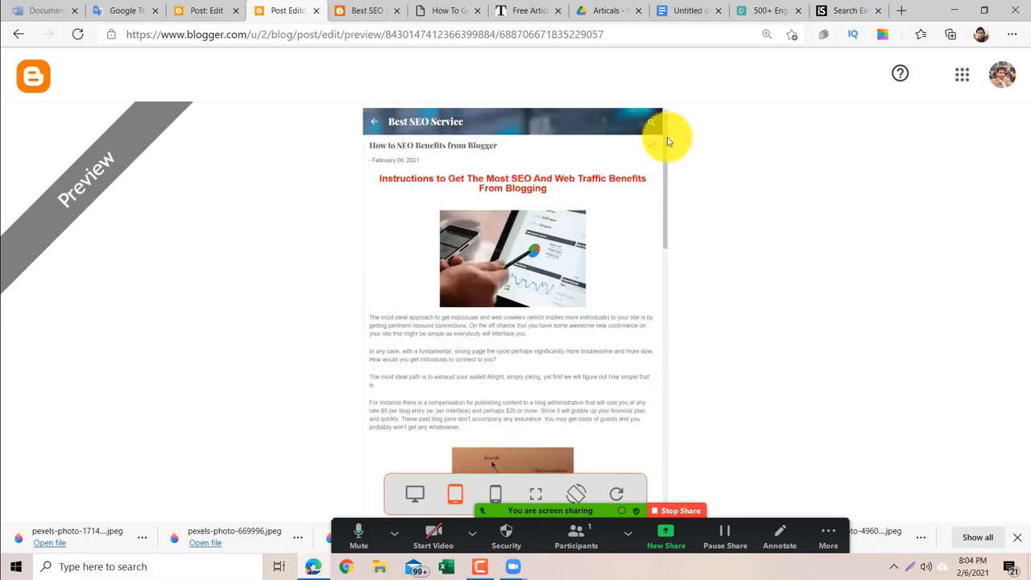
Check the post preview in the smartphone layout, going through the article and back up to its opening heading.
click(494, 495)
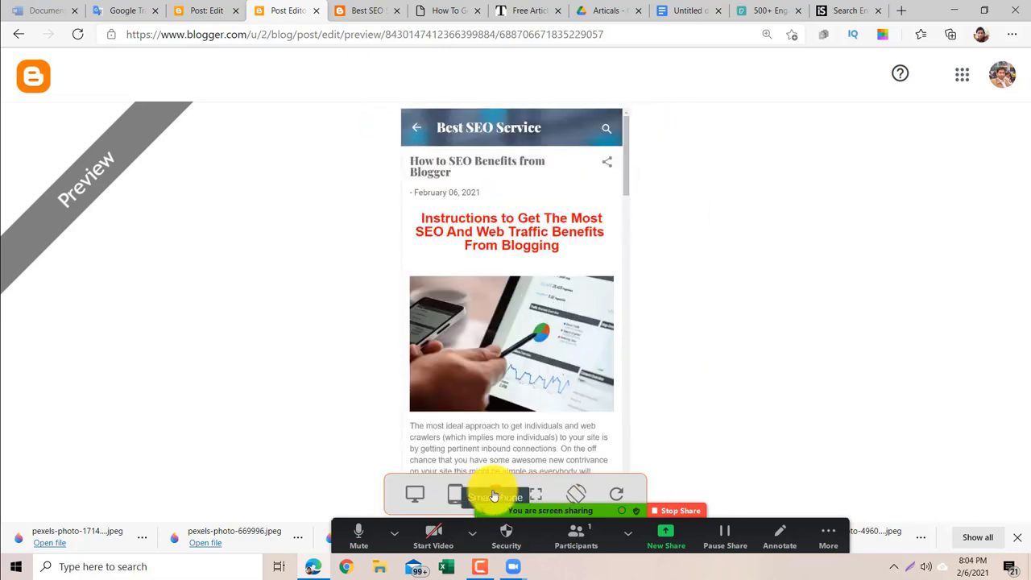
drag(627, 163, 640, 141)
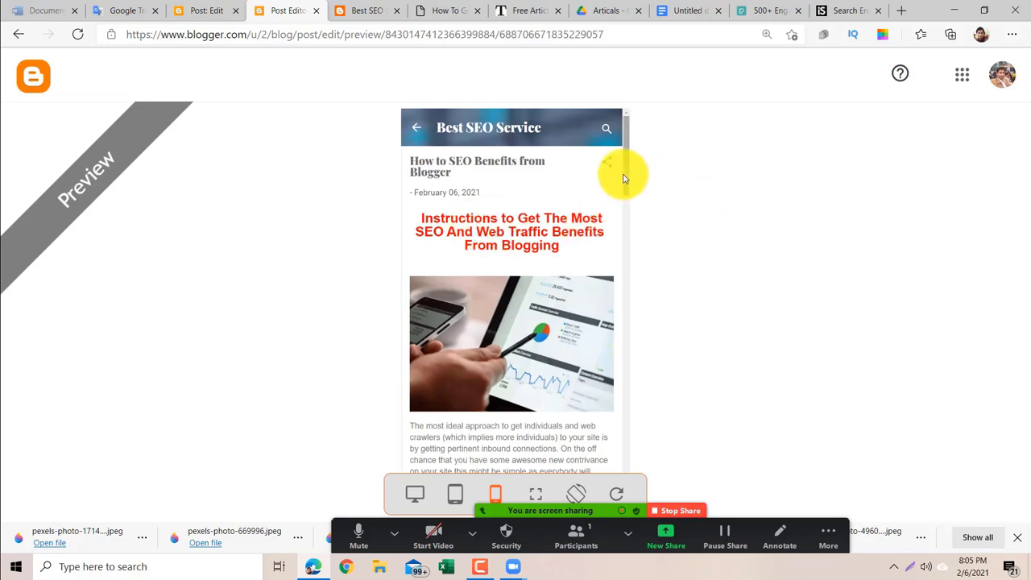
drag(623, 179, 636, 349)
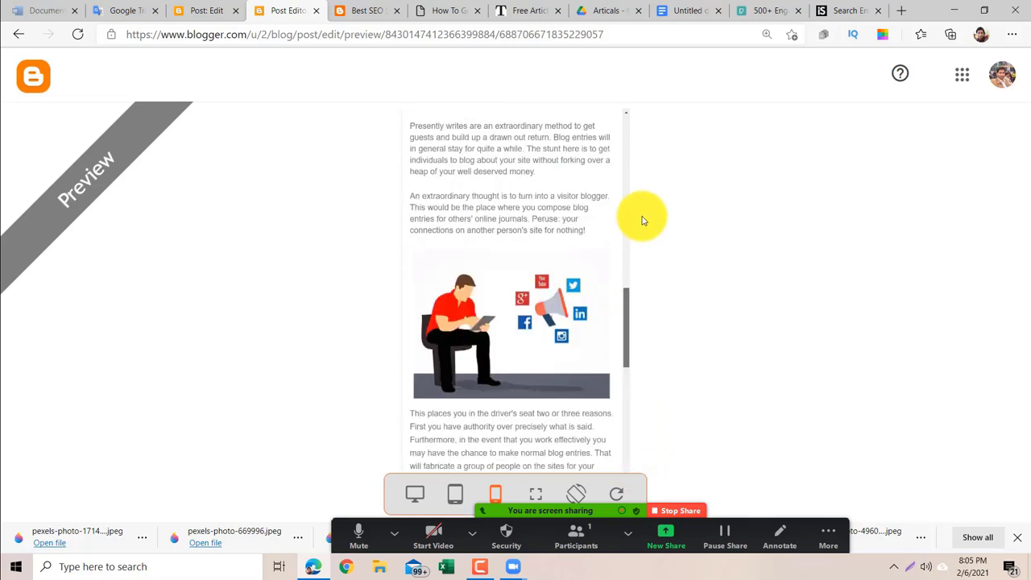
drag(643, 220, 640, 150)
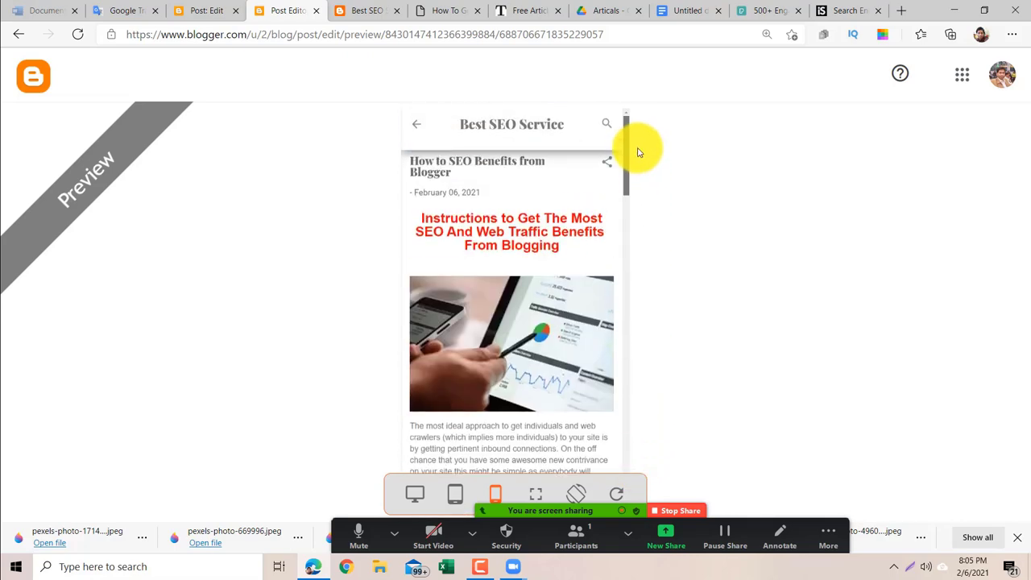
Return to the post editor and publish "How to SEO Benefits from Blogger" to the blog.
click(208, 16)
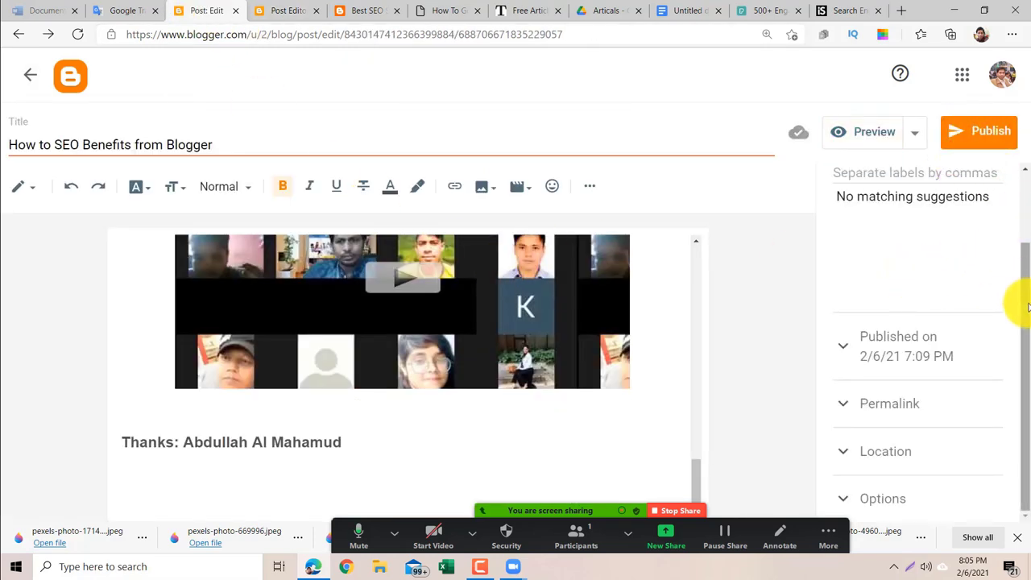
scroll(1028, 306, up, 2)
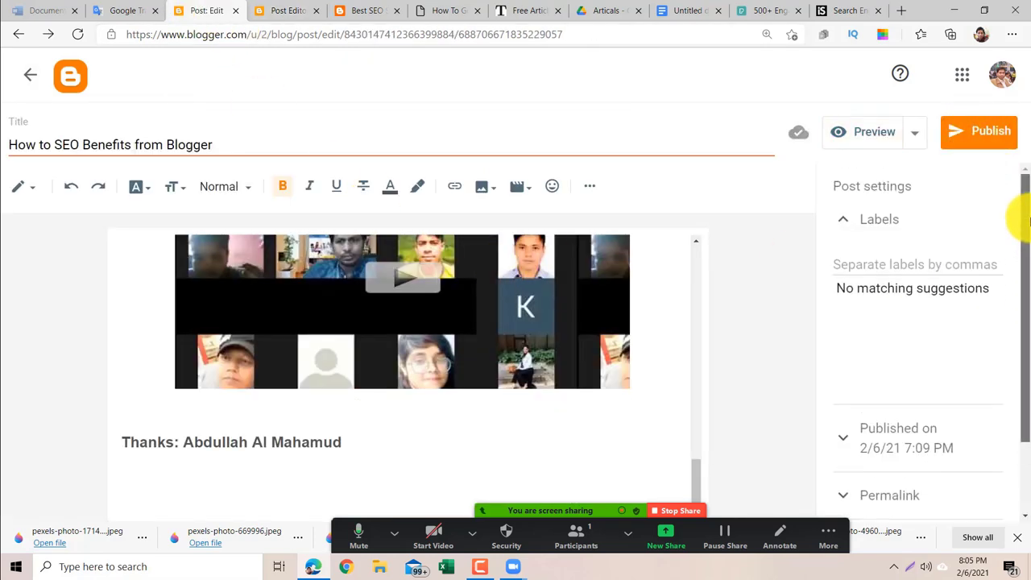
click(967, 142)
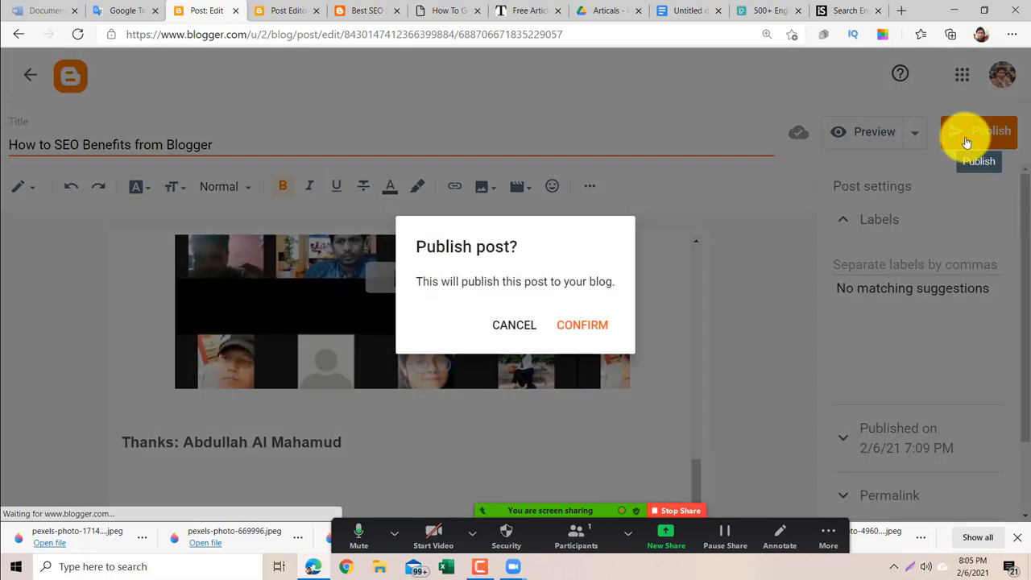
click(578, 326)
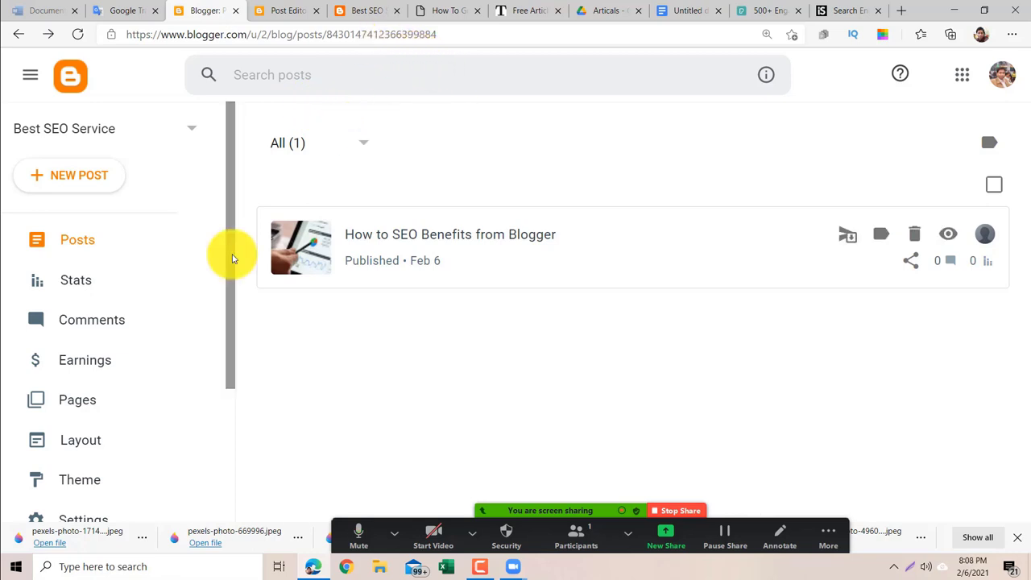
Open the blog's Earnings page and examine its AdSense notices, ad display setting and ad layout options.
drag(232, 258, 209, 437)
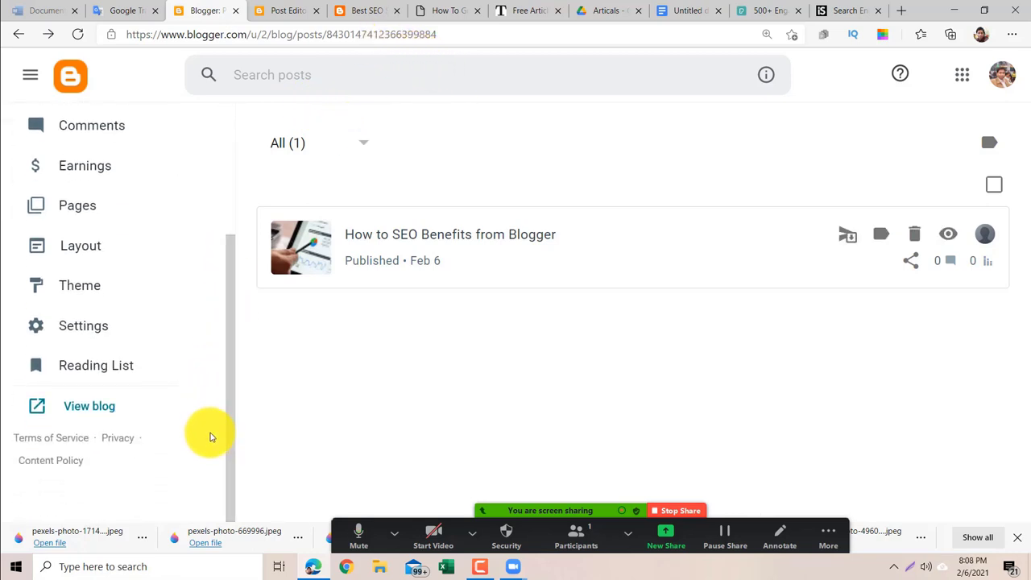
scroll(226, 415, up, 2)
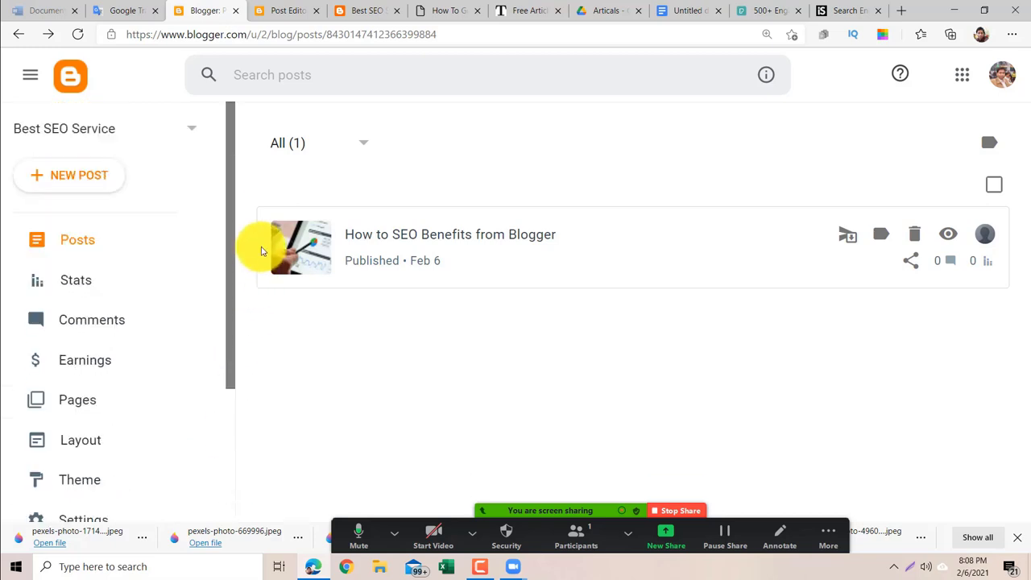
click(88, 363)
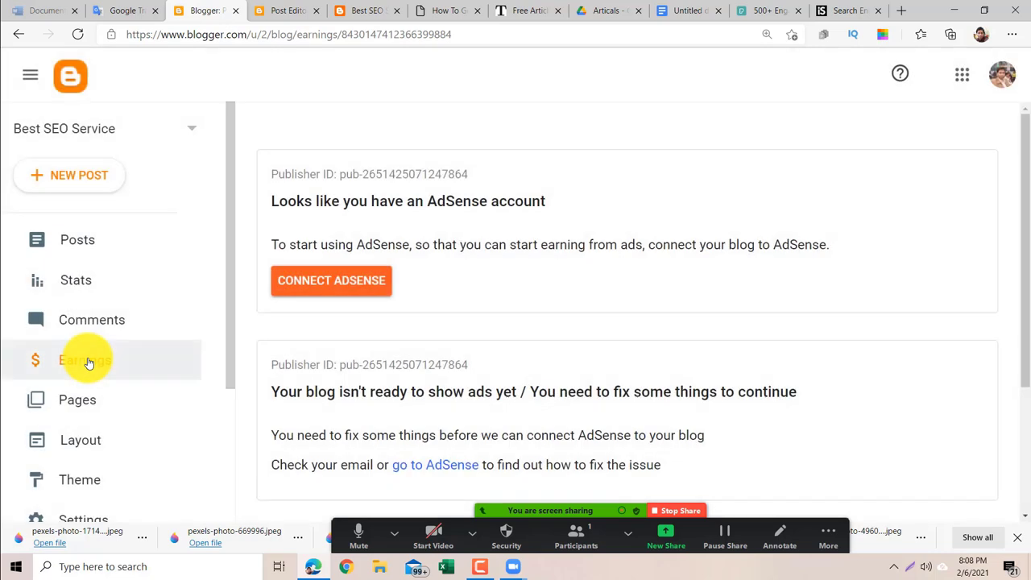
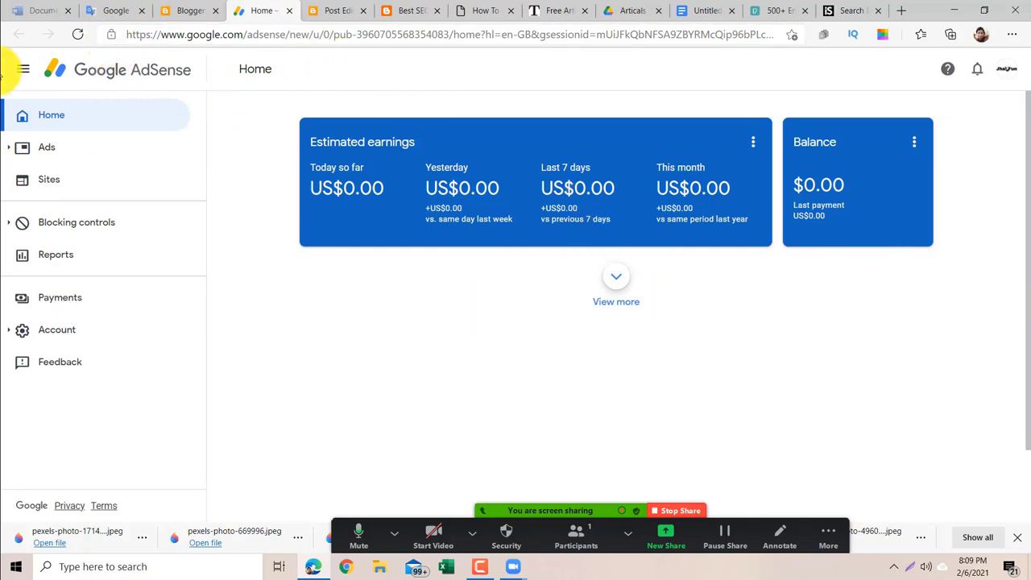
click(191, 11)
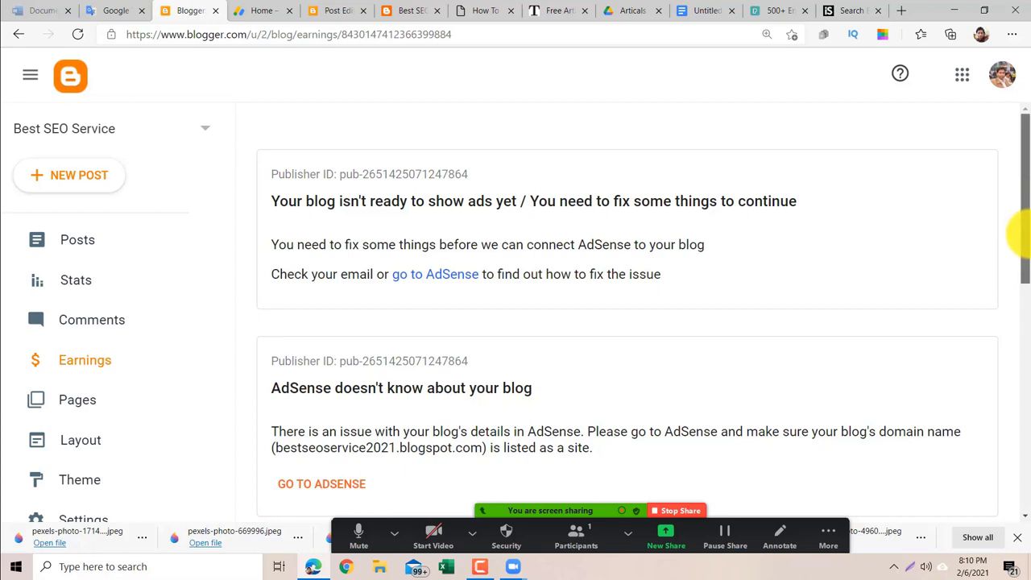
drag(1024, 234, 1029, 308)
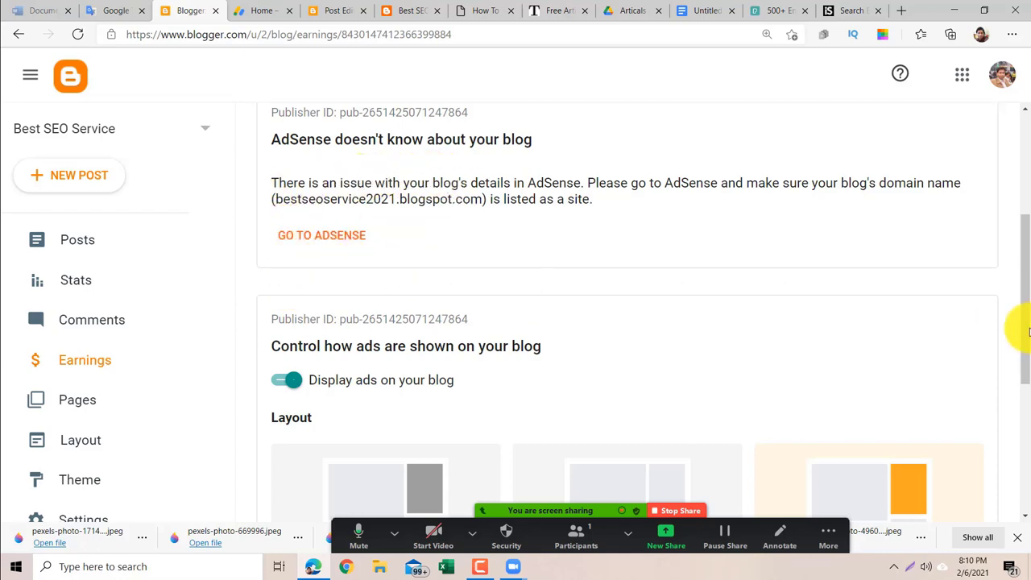
drag(1029, 329, 1027, 503)
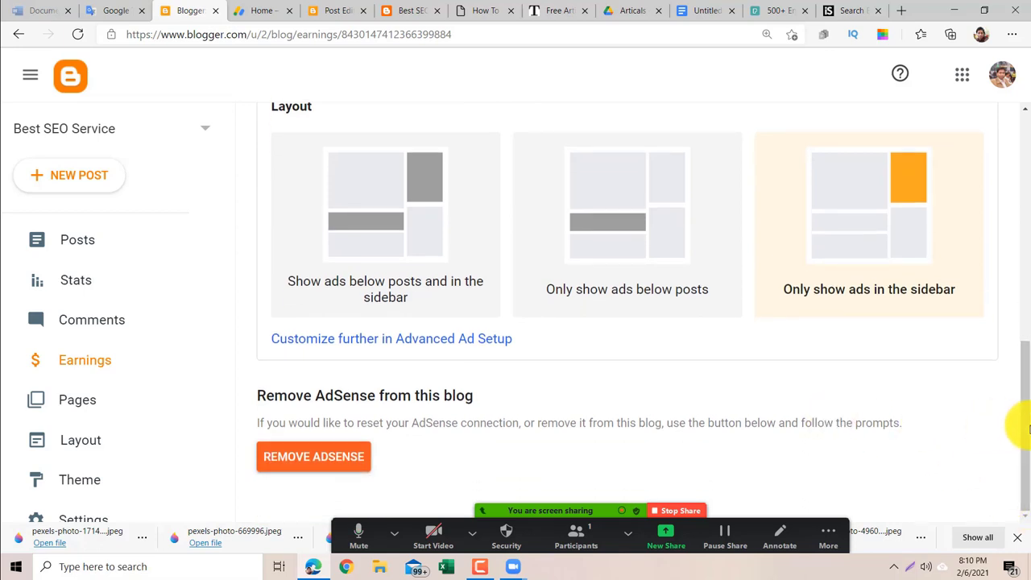
drag(1027, 429, 1018, 173)
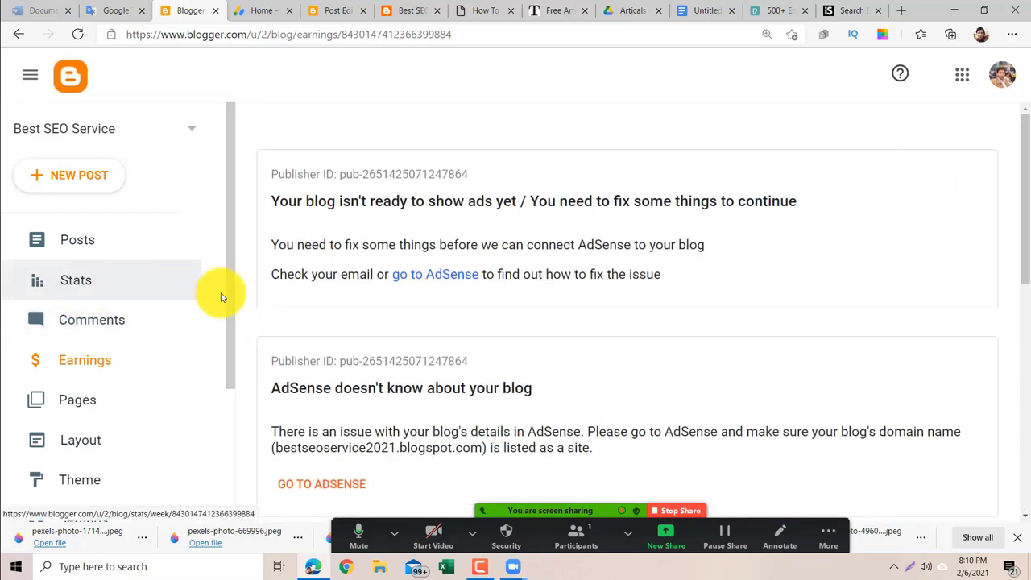
drag(231, 295, 214, 395)
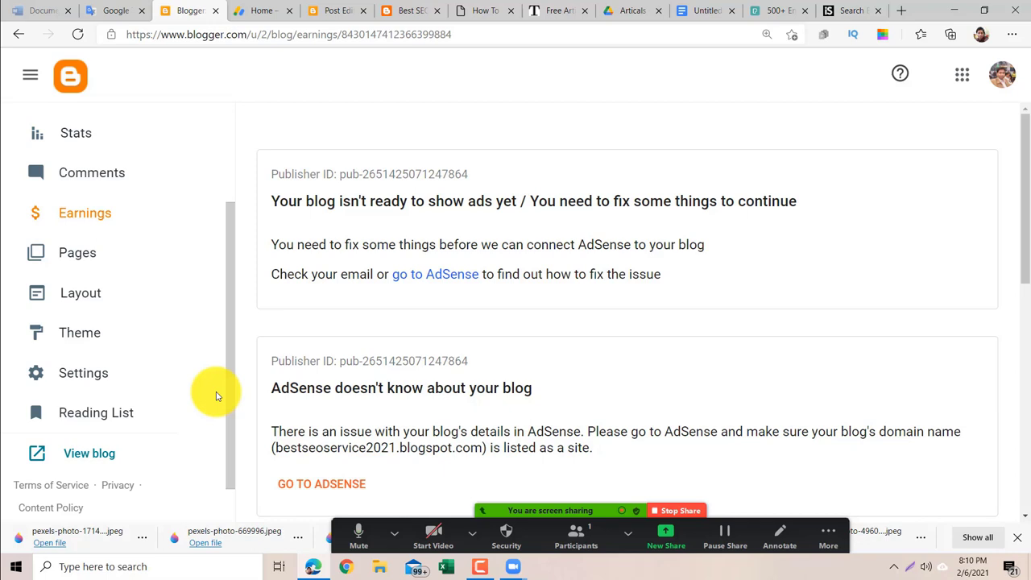
scroll(162, 411, up, 3)
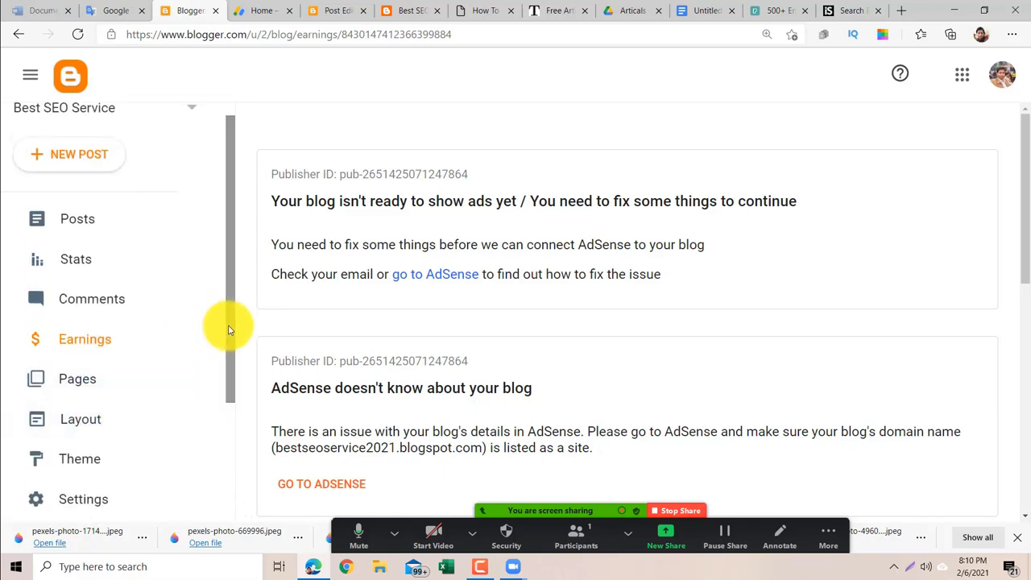
drag(228, 330, 216, 452)
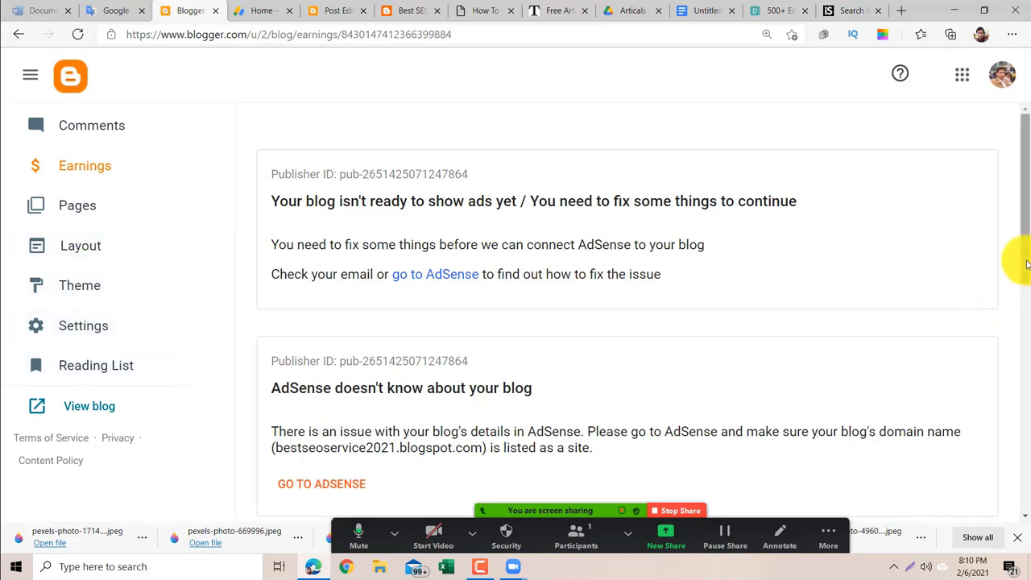
drag(1026, 264, 1028, 200)
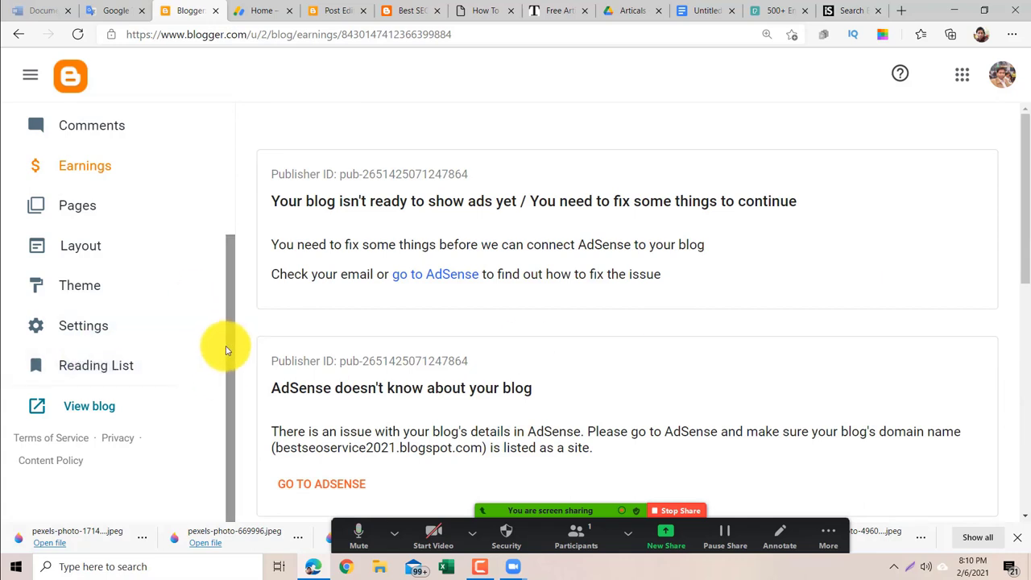
drag(239, 287, 249, 173)
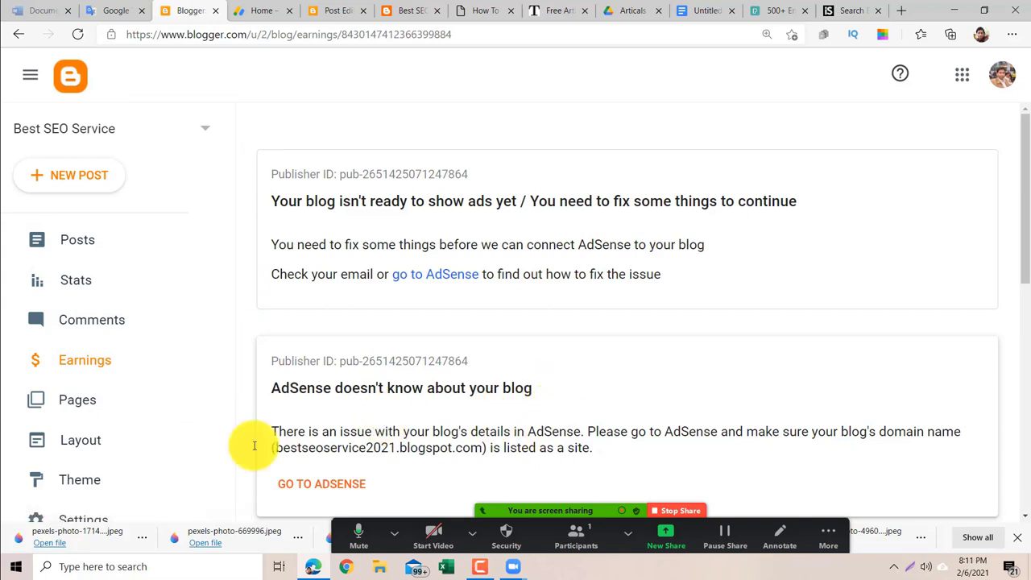
Set the comment location to Hide in the blog's comment settings and save it.
scroll(220, 470, down, 2)
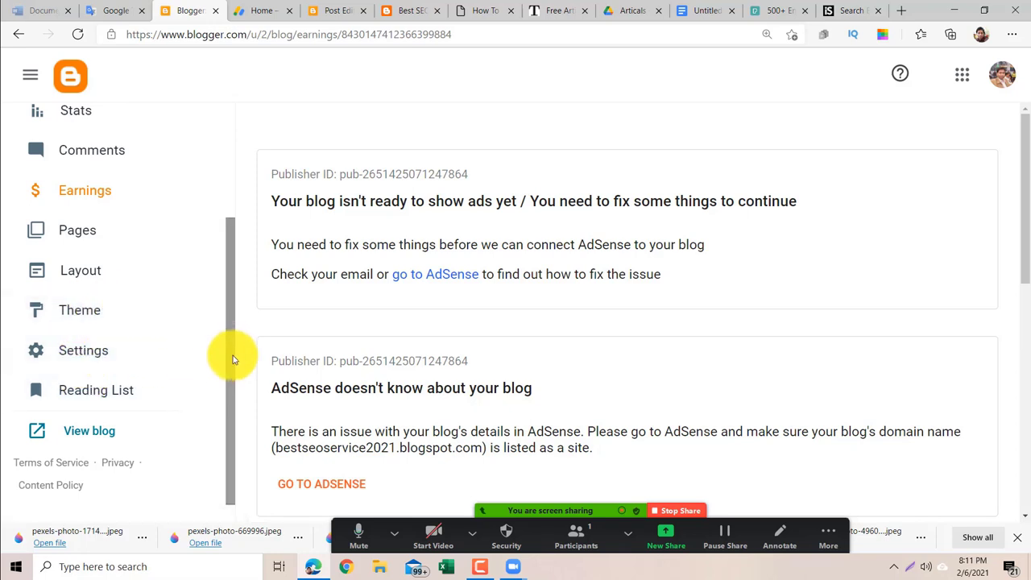
click(104, 350)
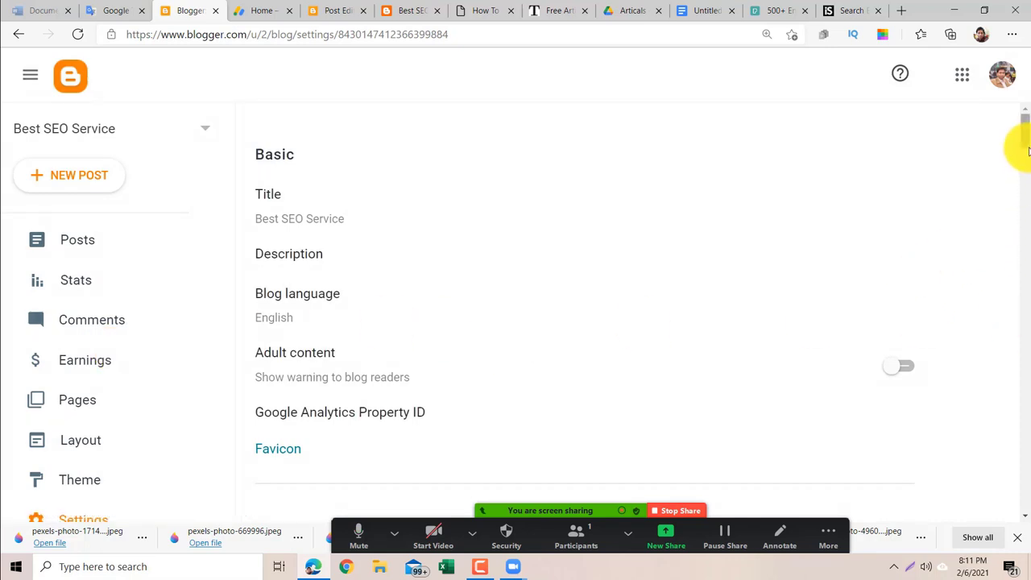
drag(1026, 157, 1023, 295)
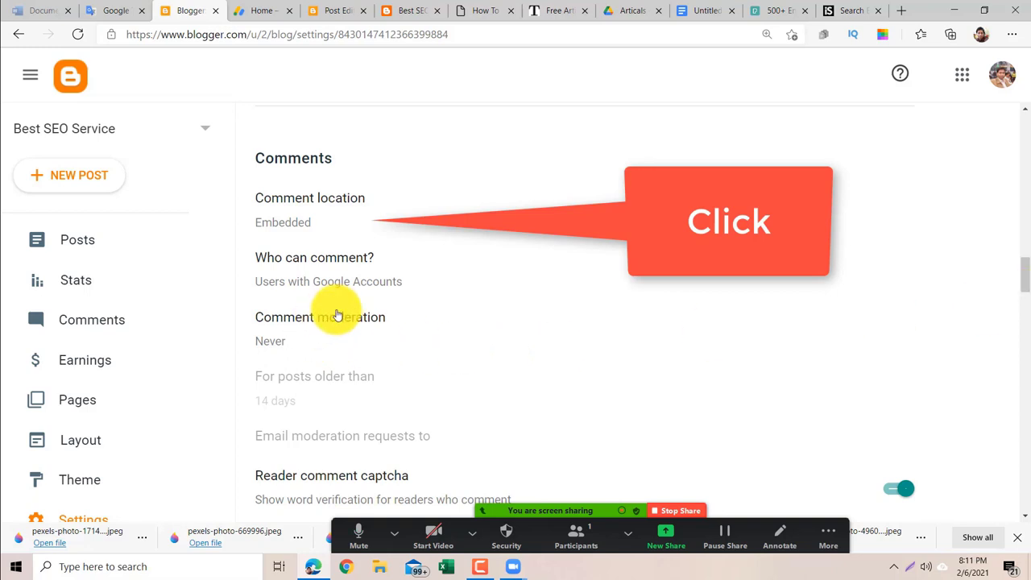
click(313, 205)
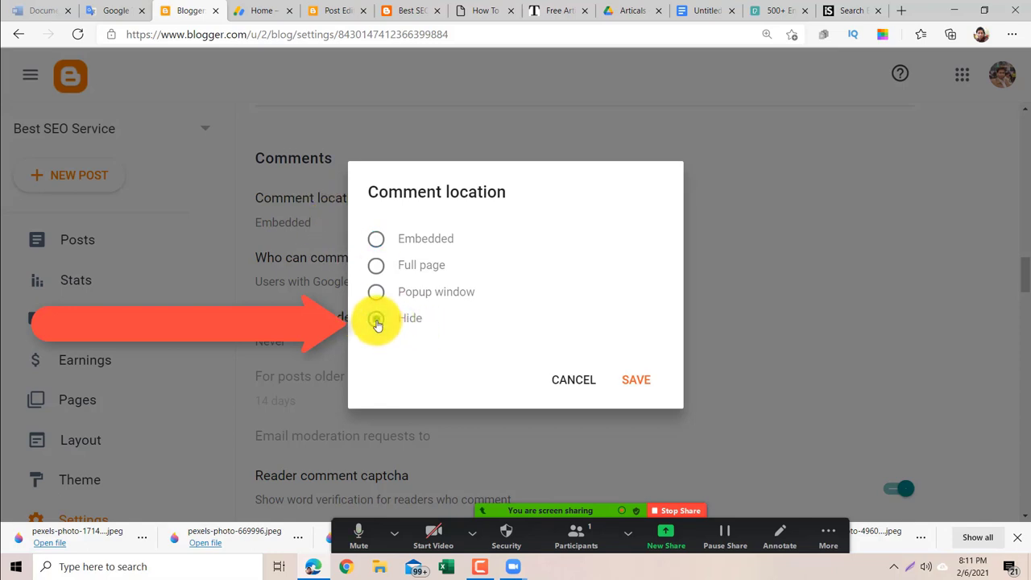
click(377, 320)
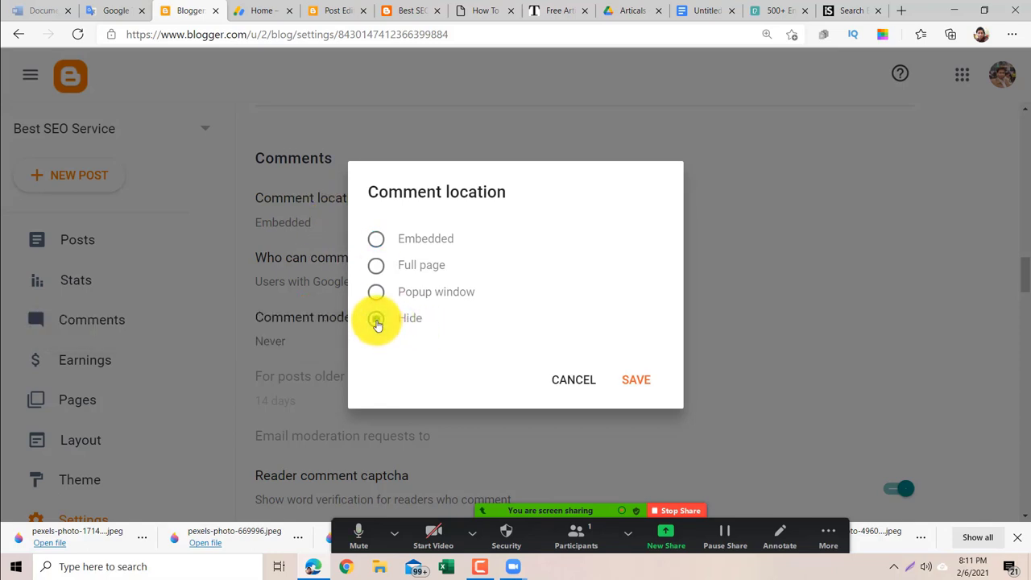
click(633, 382)
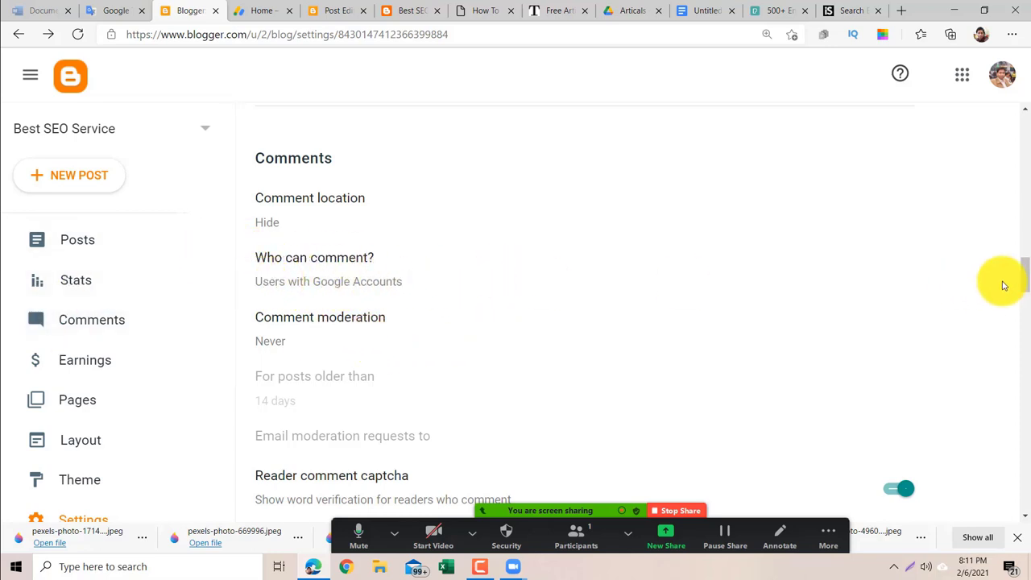
Create a new blog page titled "About" with an empty body and publish it.
drag(1029, 284, 1028, 135)
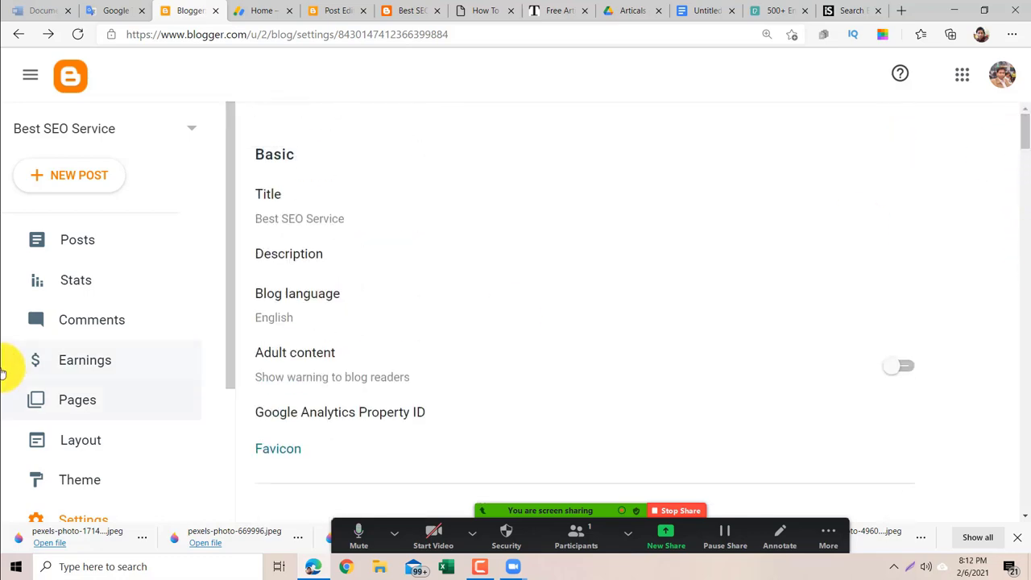
drag(232, 365, 233, 492)
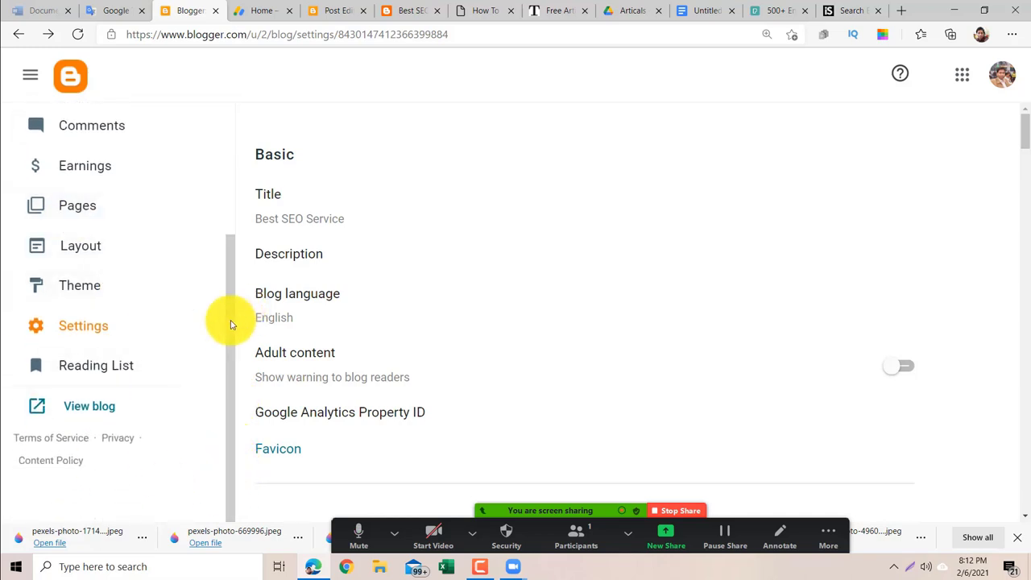
drag(225, 326, 238, 213)
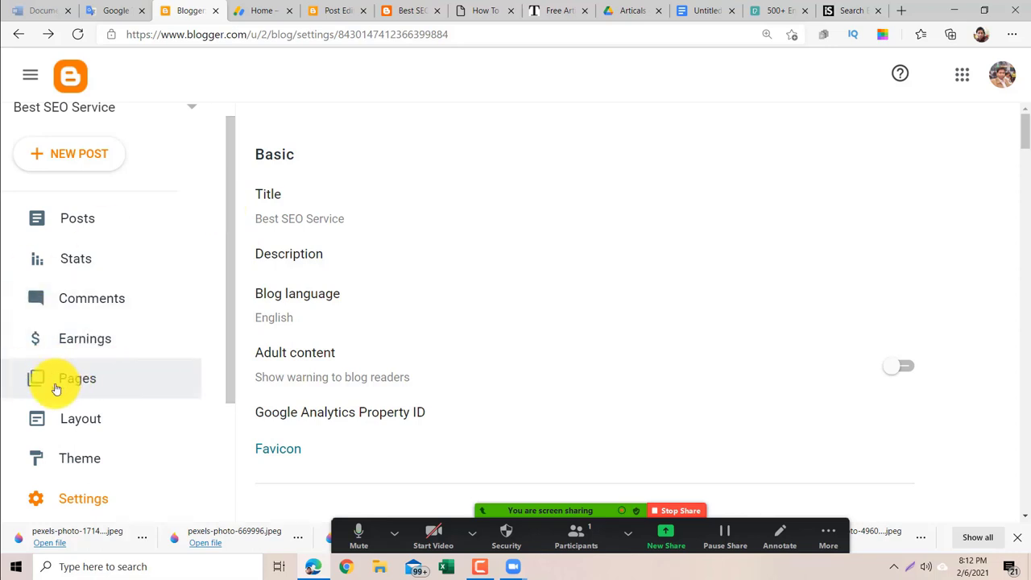
click(87, 382)
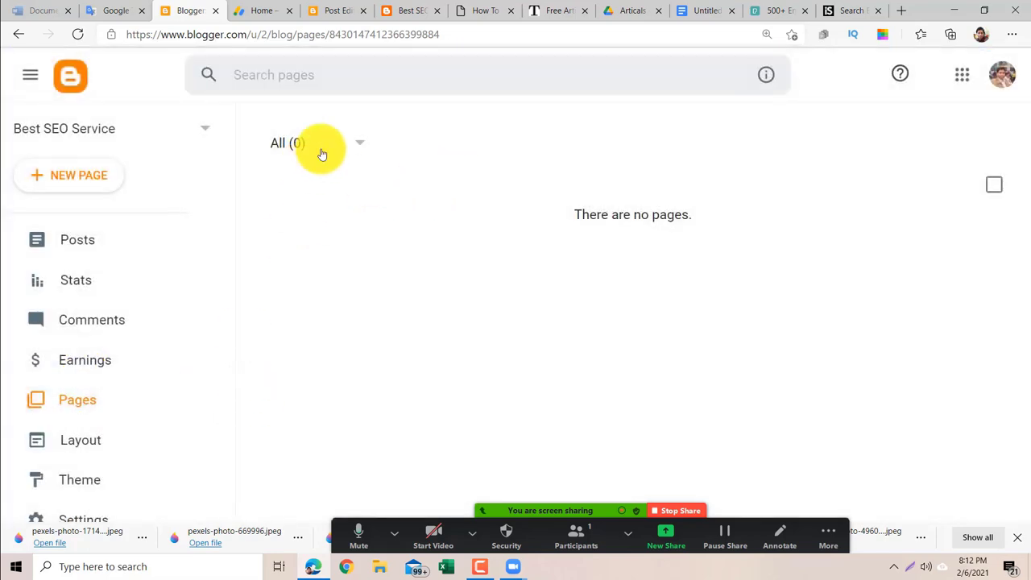
click(70, 178)
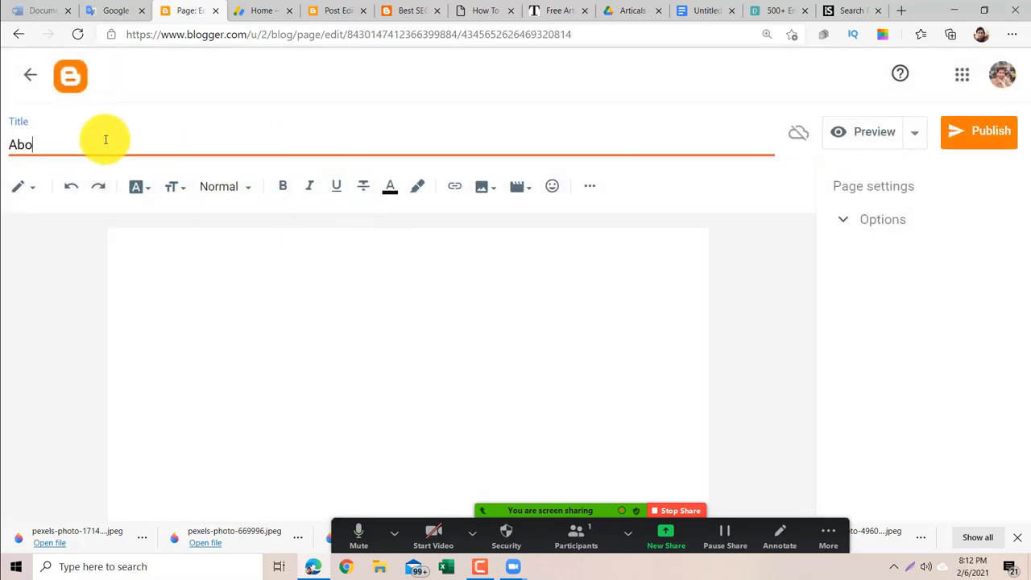
click(330, 326)
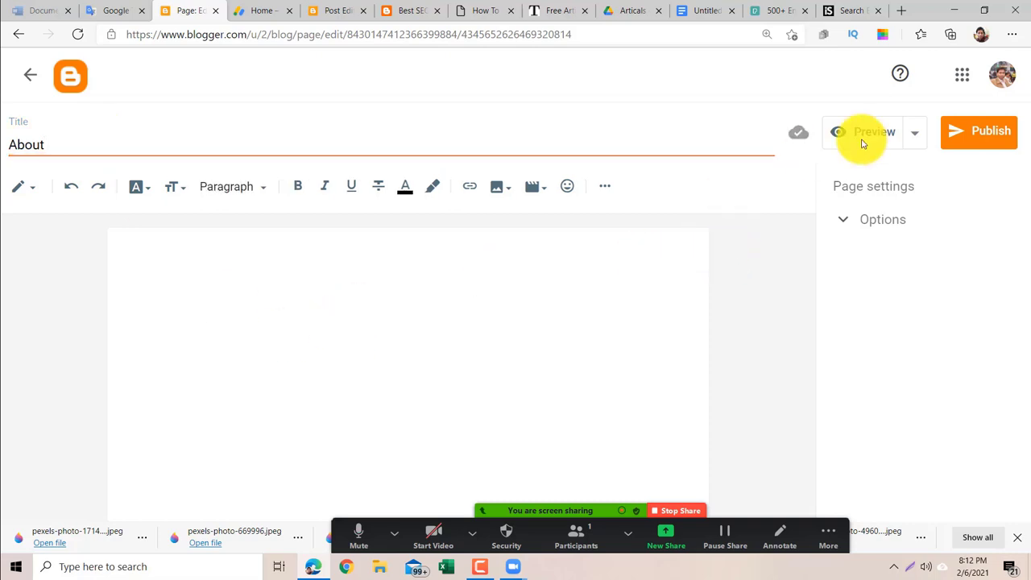
click(983, 148)
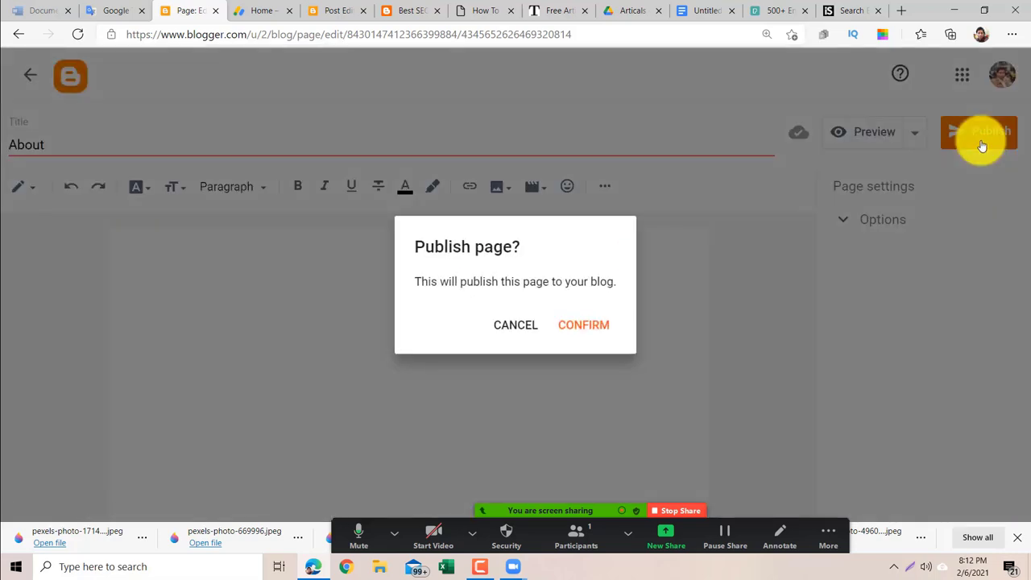
click(584, 325)
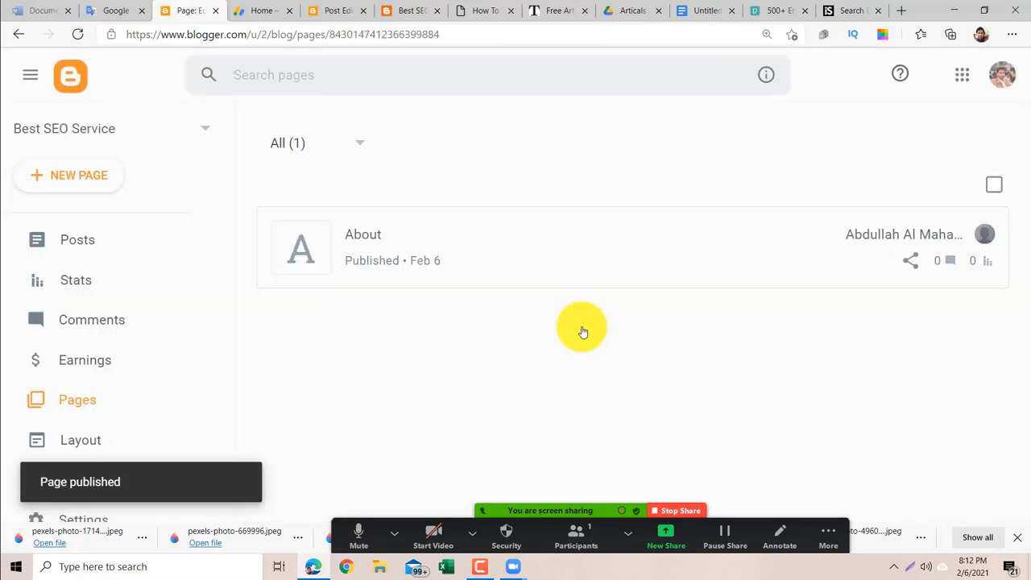
Create a new blog page titled "Contact" with an empty body and publish it.
click(79, 178)
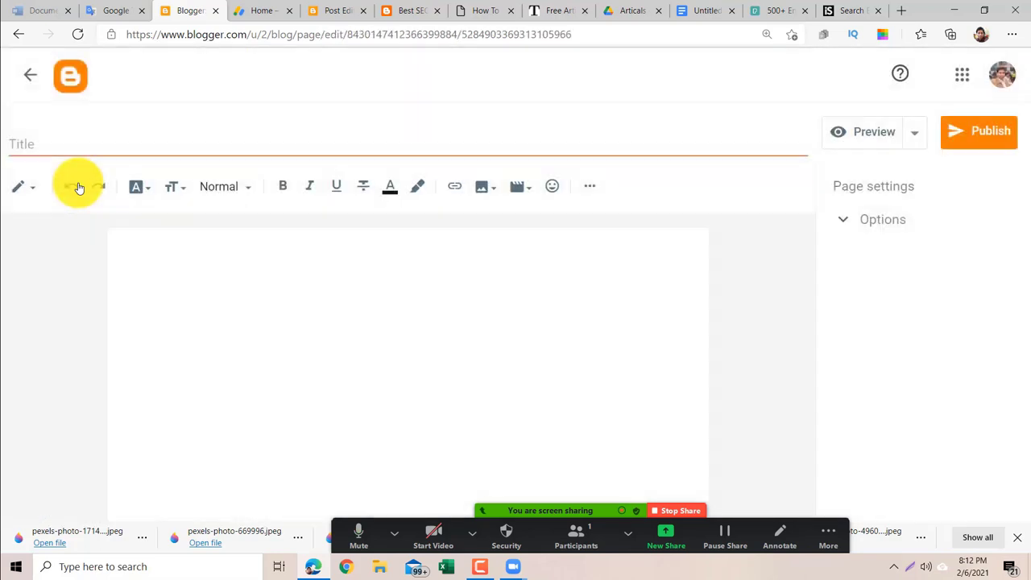
click(59, 147)
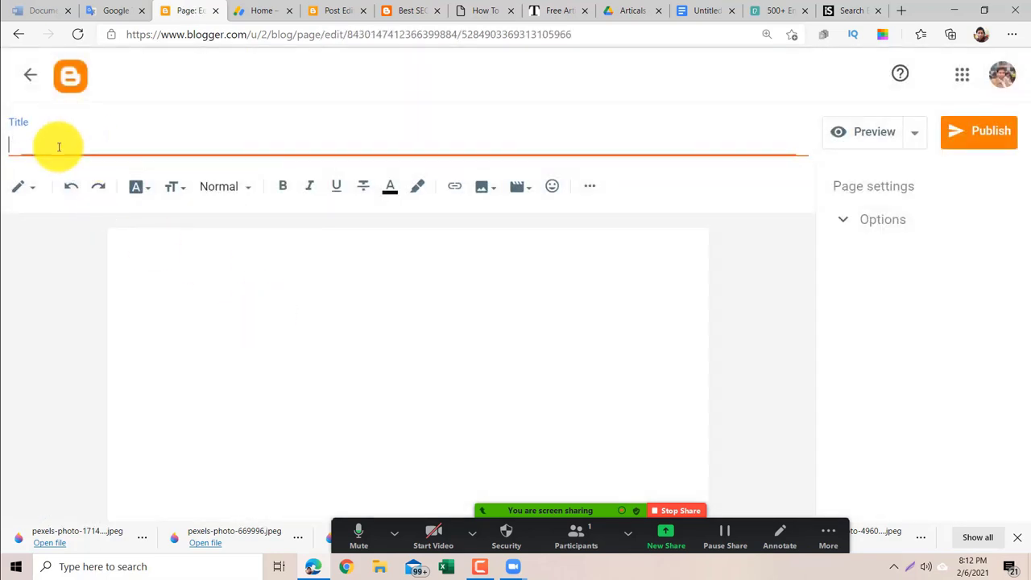
text(Cont)
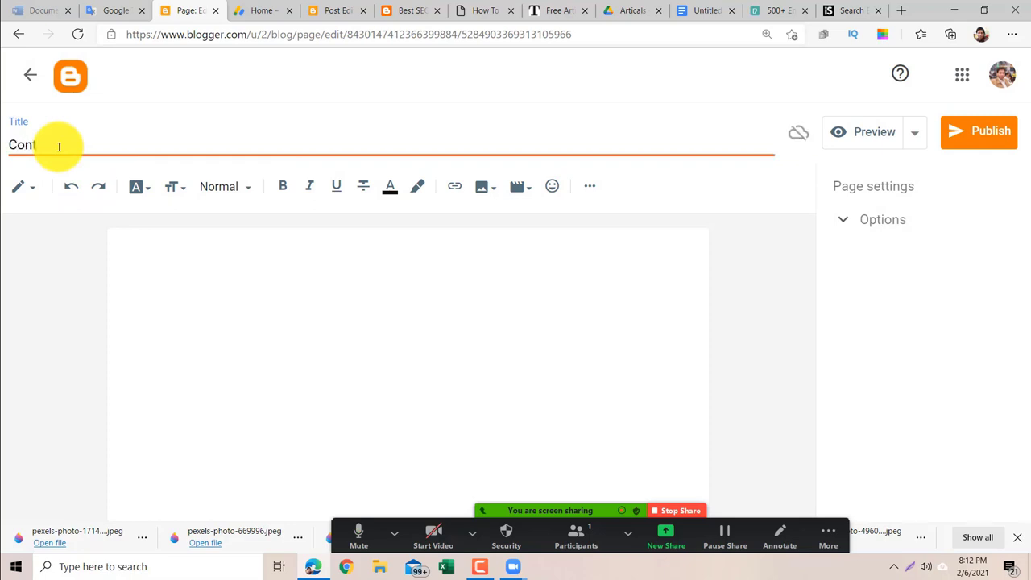
text(uct)
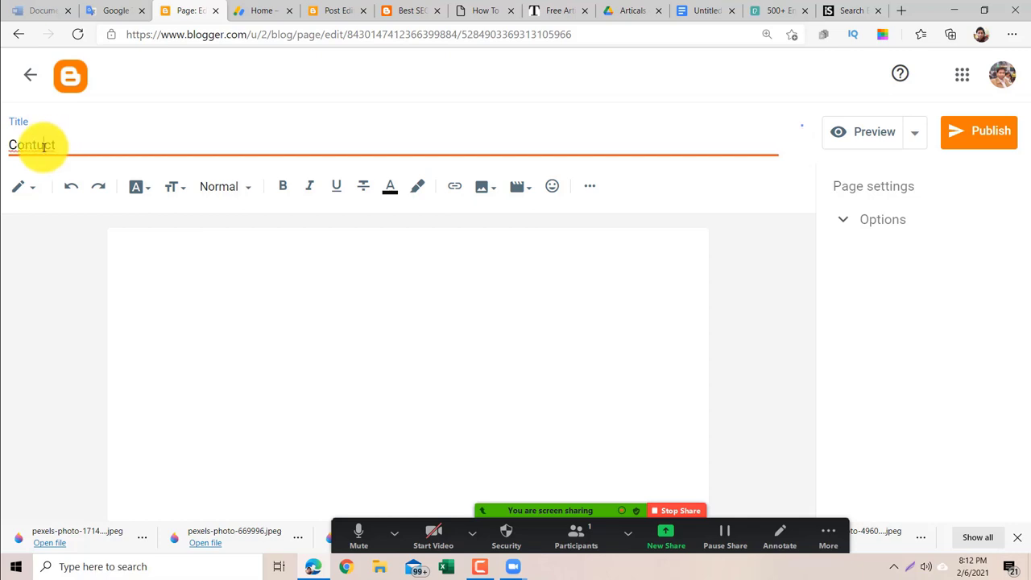
double_click(38, 145)
right_click(43, 150)
click(71, 160)
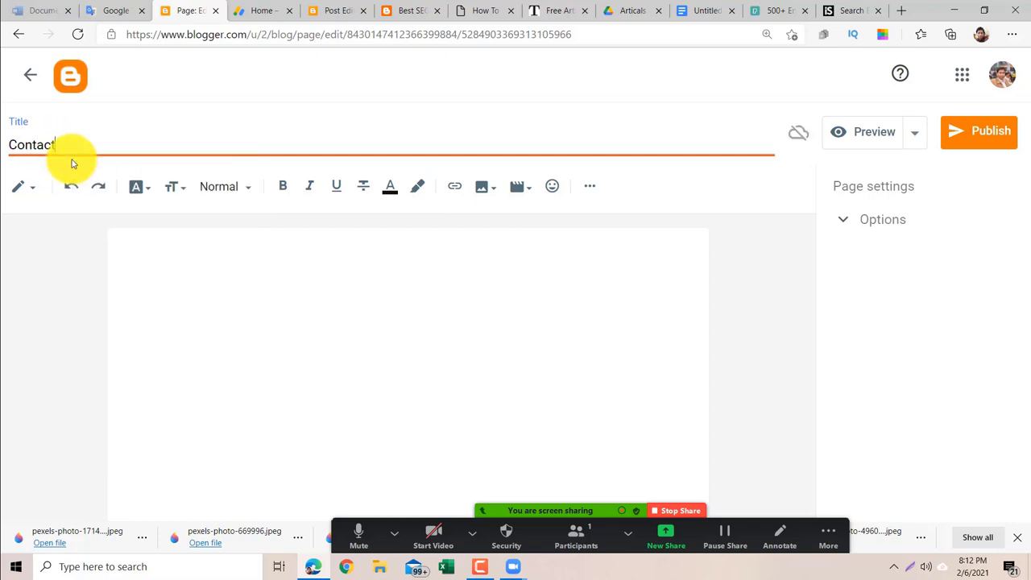
click(986, 146)
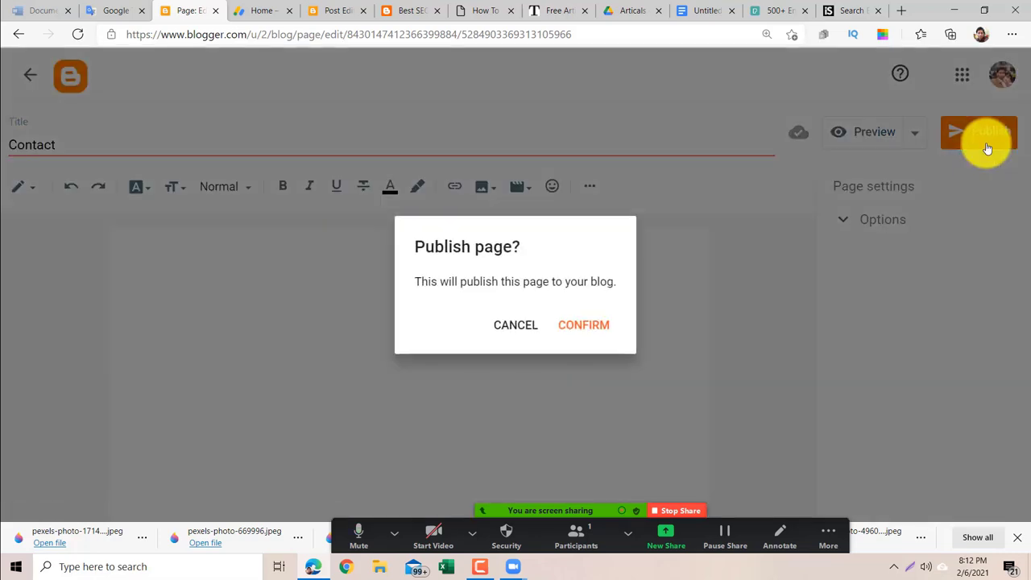
click(587, 331)
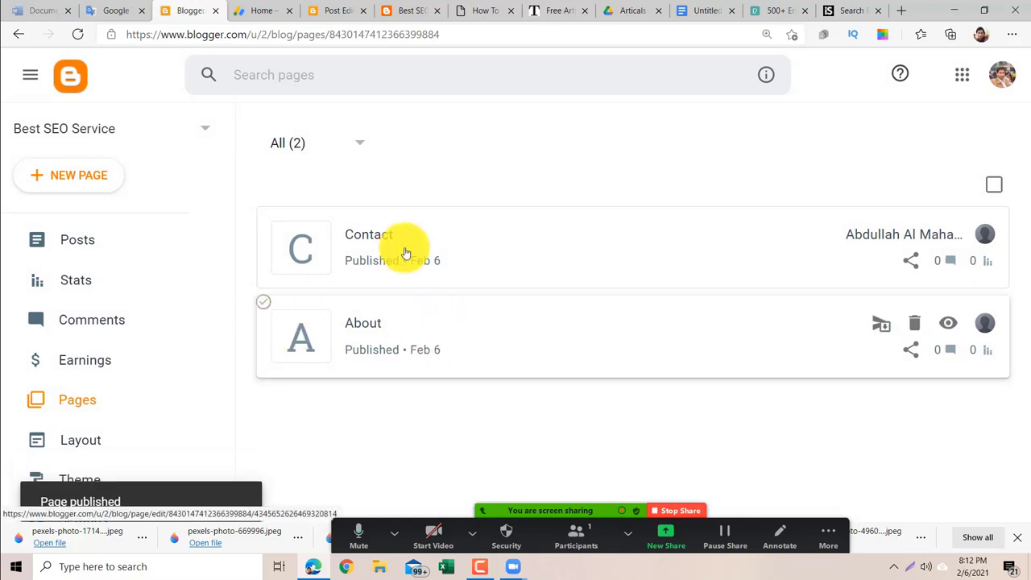
Reopen the published Contact page for editing and switch to the "Articals" folder in Google Drive.
click(381, 258)
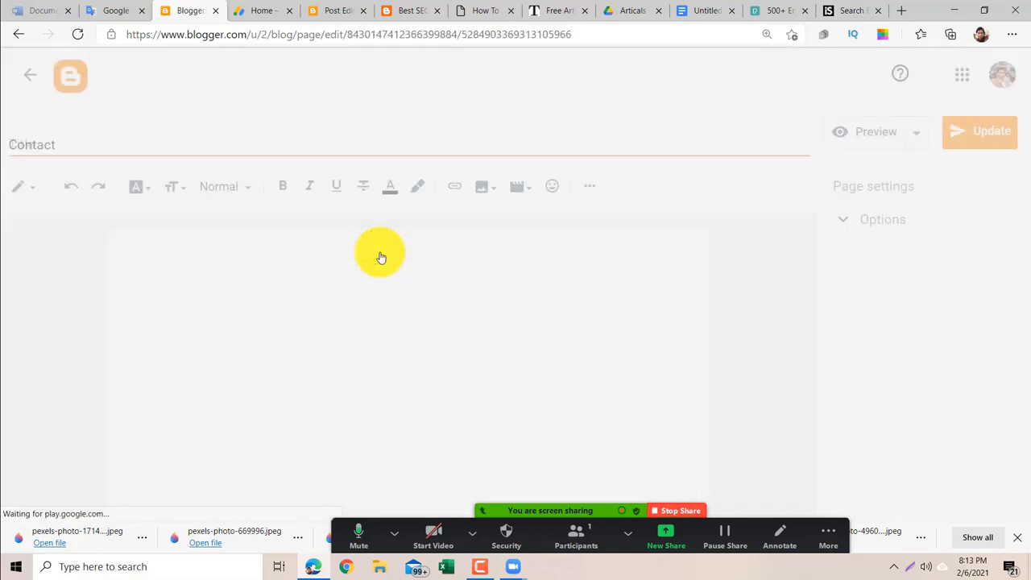
click(380, 252)
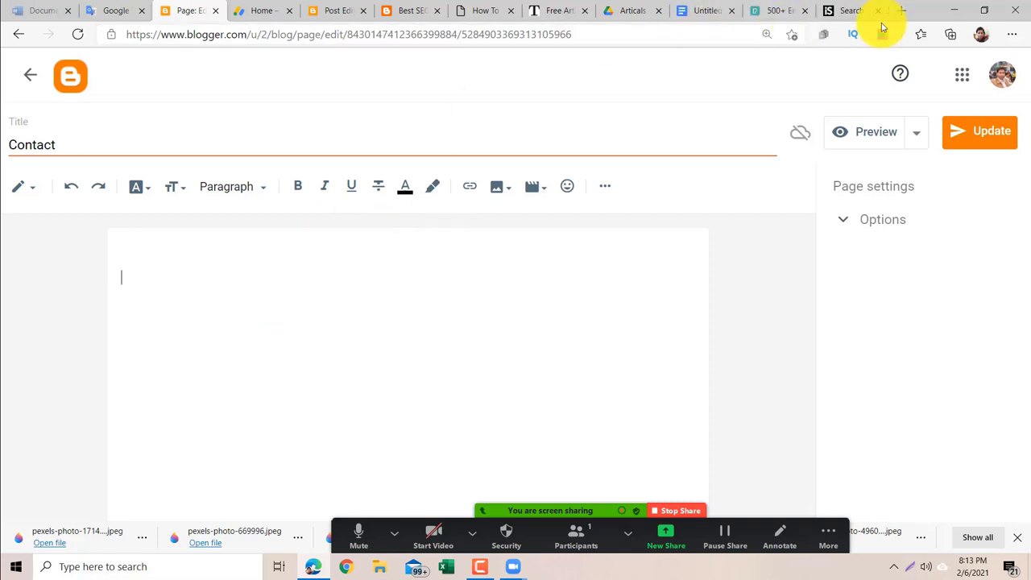
click(625, 11)
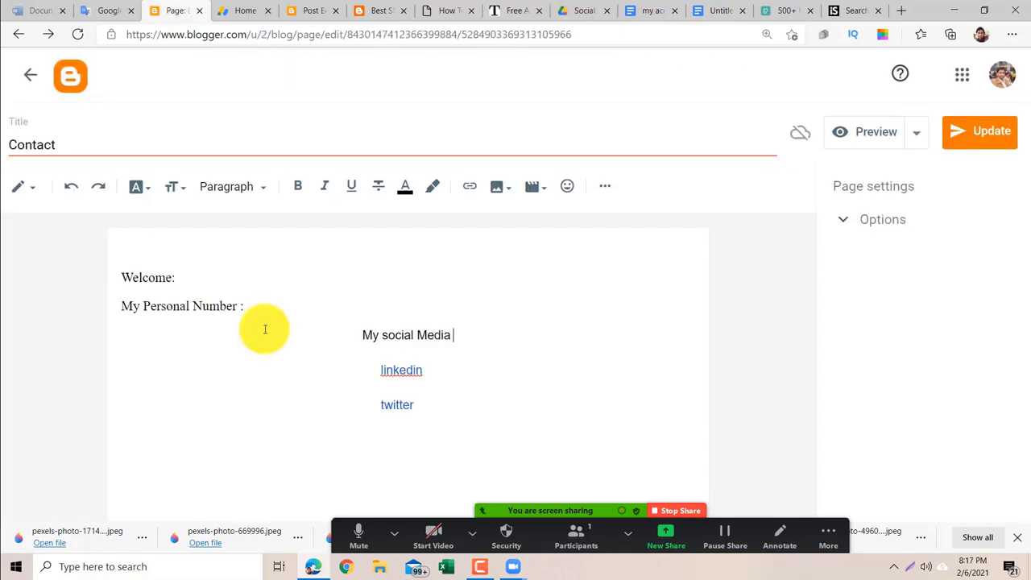
Complete the social media heading as "Click My social Media Link" and add a "Facebook" line beneath it.
text(Link)
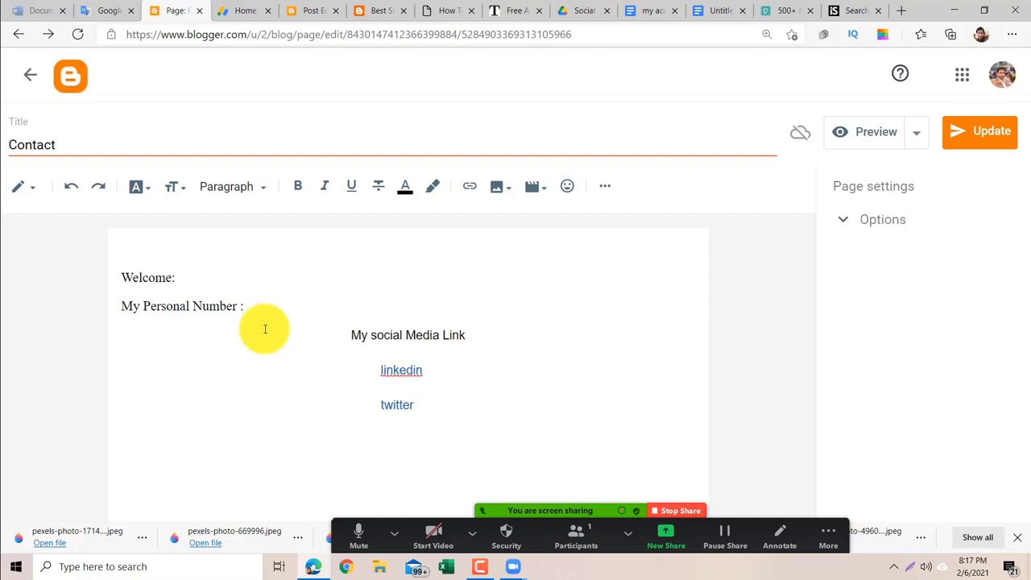
key(Return)
text(Face)
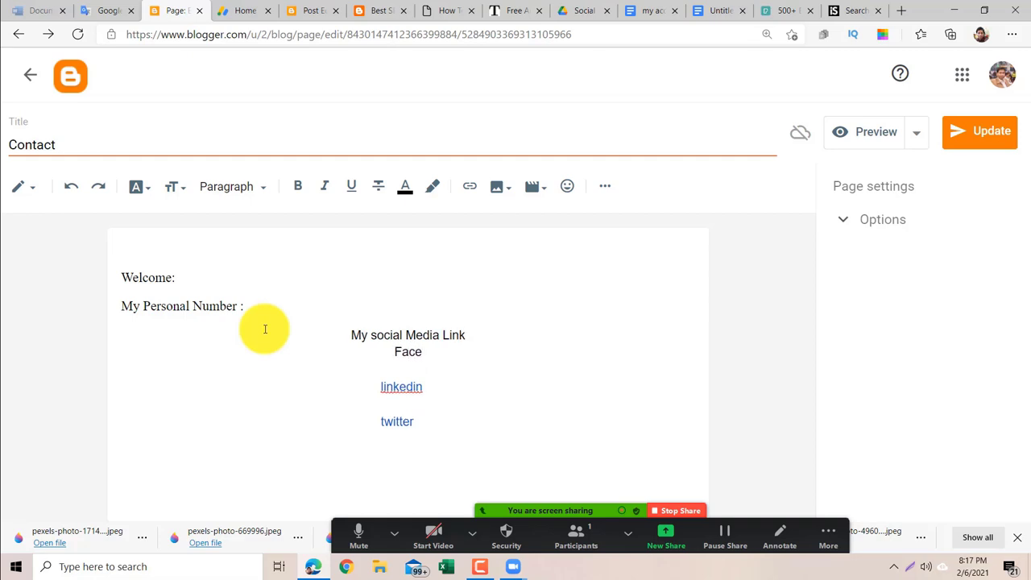
text(book)
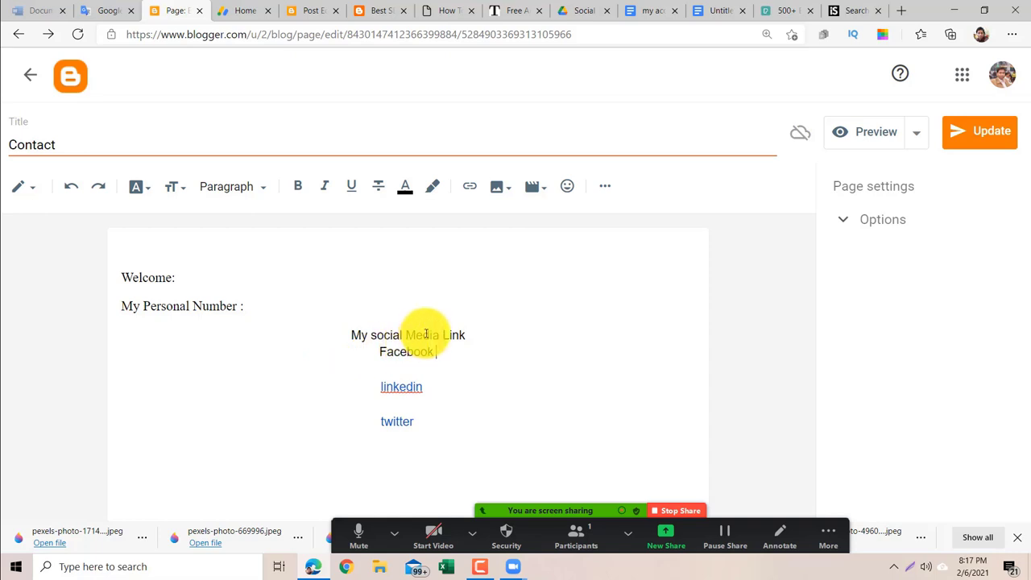
click(349, 335)
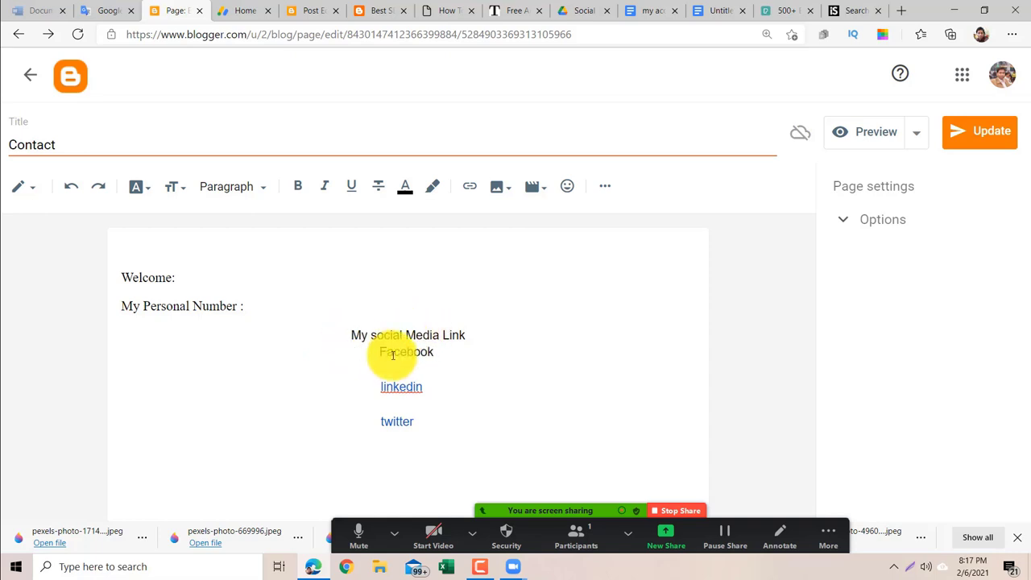
text(Clic)
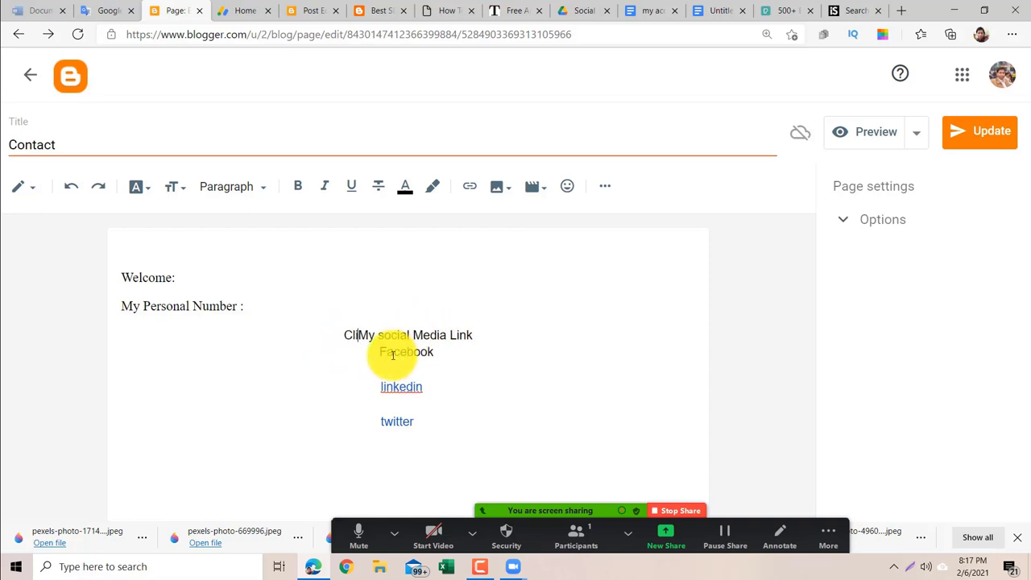
text(k)
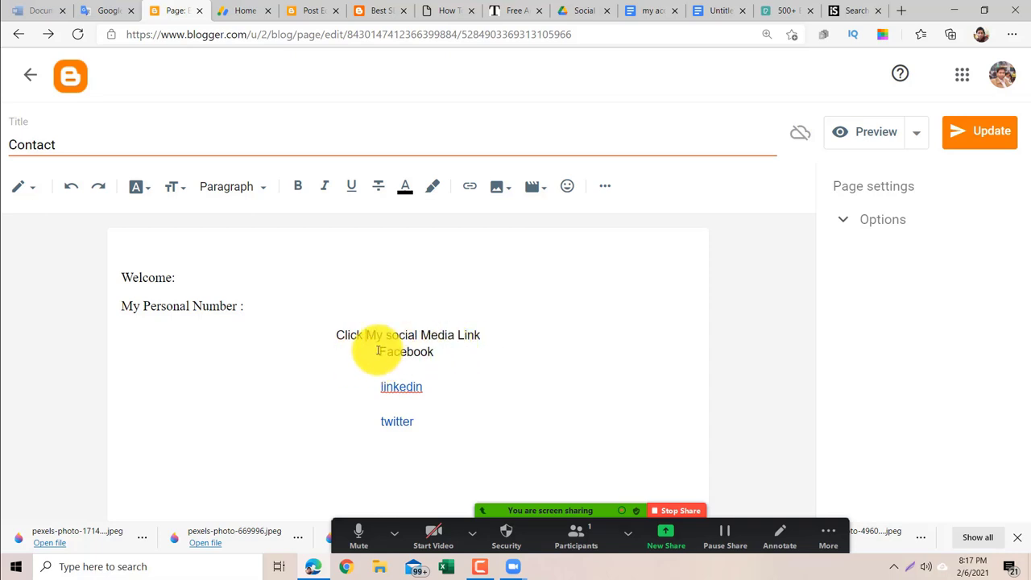
Start a hyperlink on the word "Facebook" and paste the copied Facebook profile URL as its address.
drag(378, 350, 443, 350)
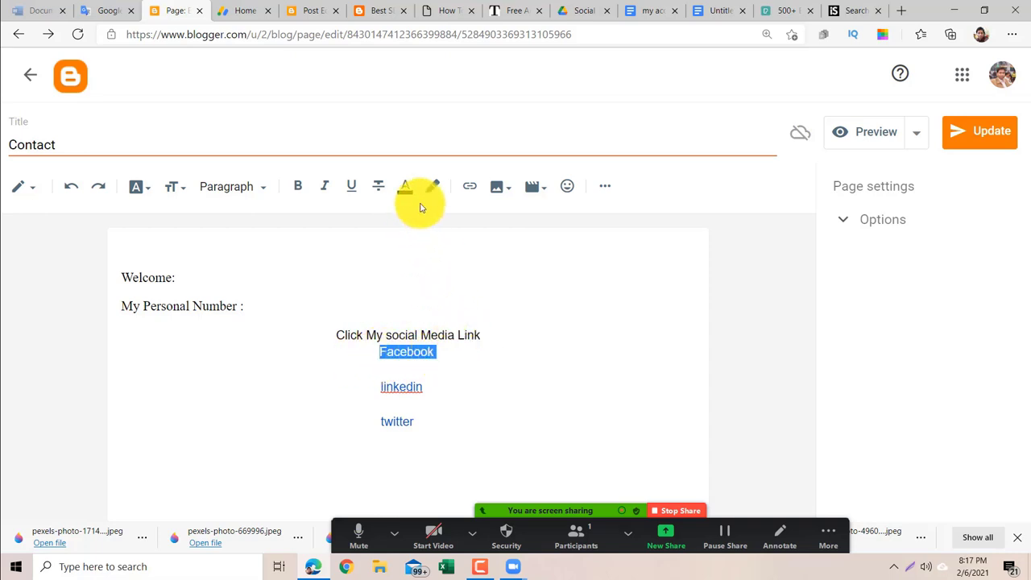
click(472, 188)
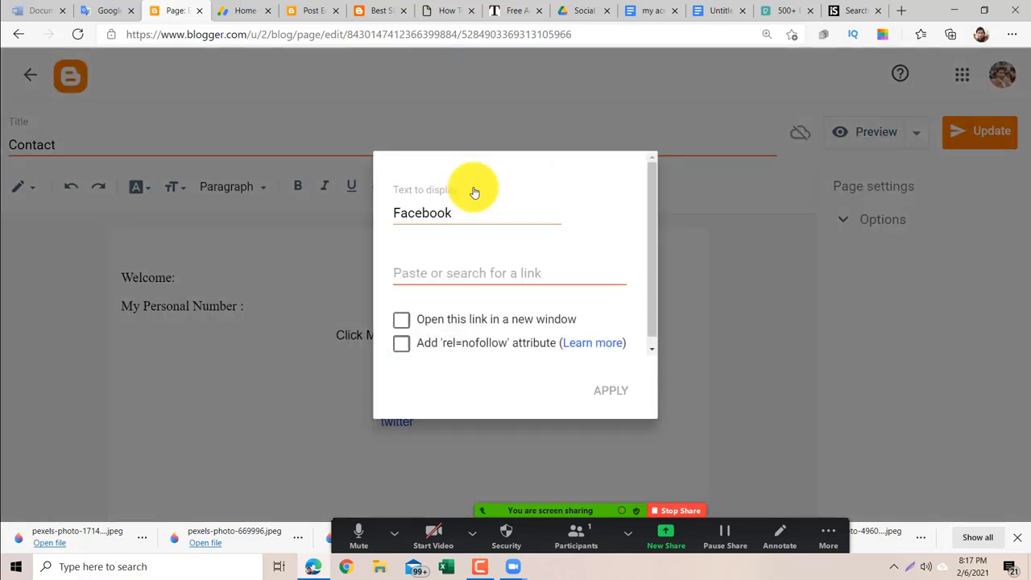
click(432, 269)
right_click(431, 268)
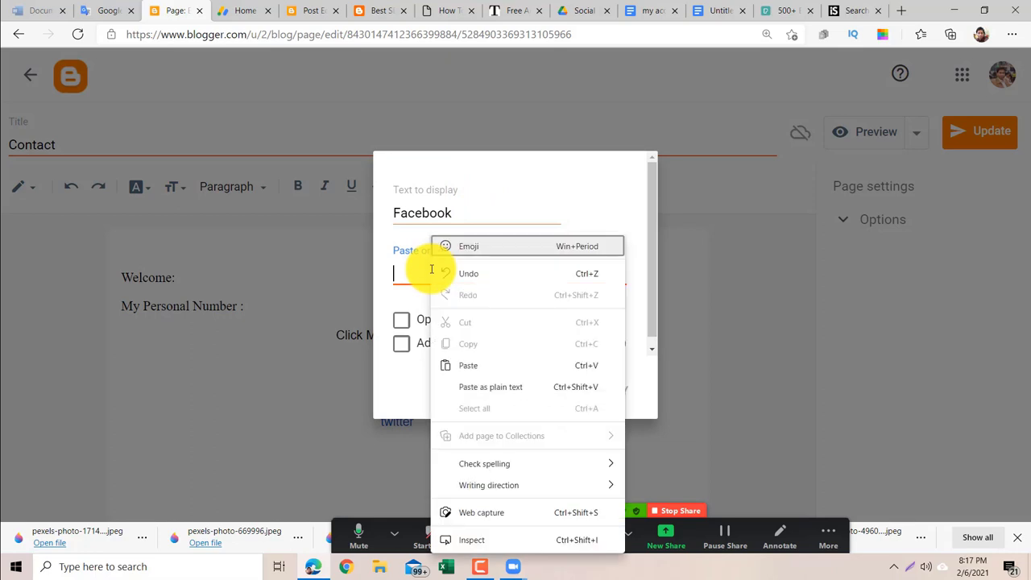
click(463, 365)
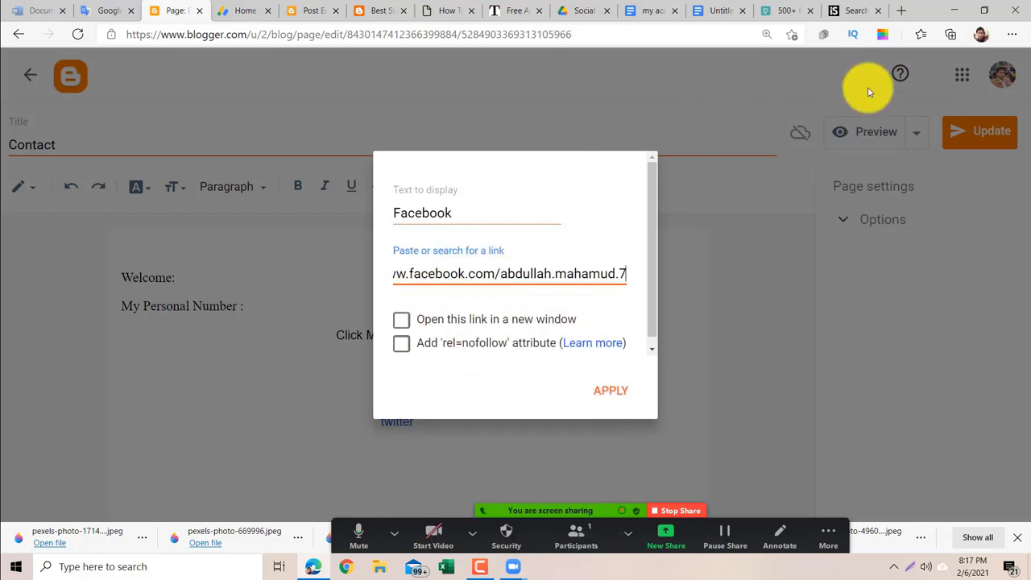
Open Facebook in a new browser tab and refresh its home feed.
click(903, 10)
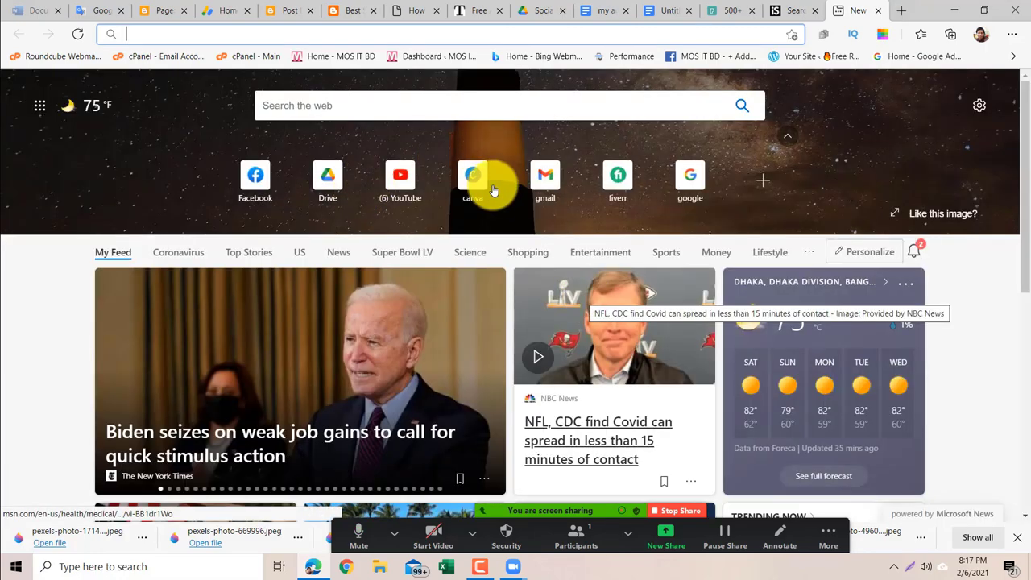
click(248, 186)
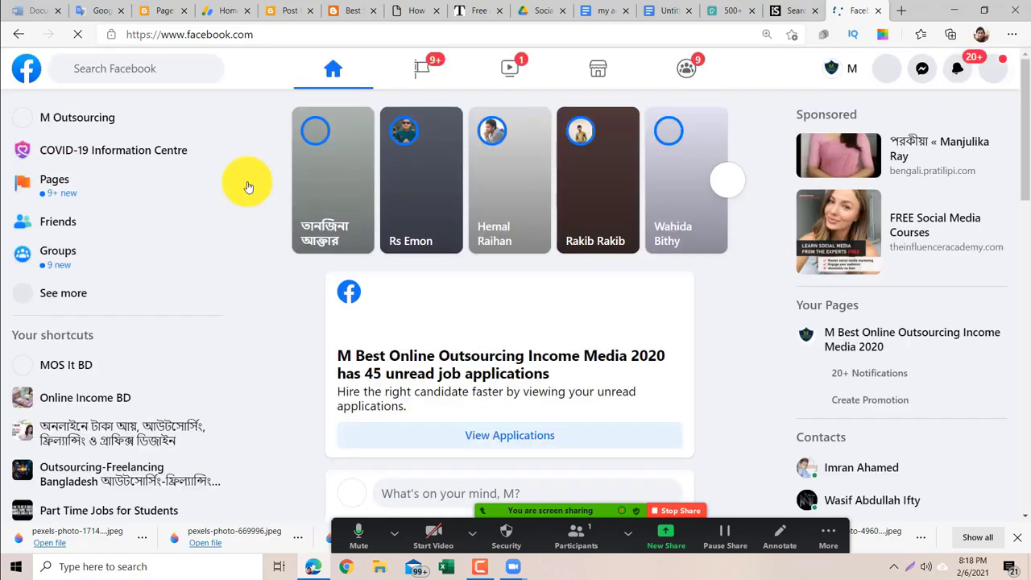
scroll(223, 107, down, 1)
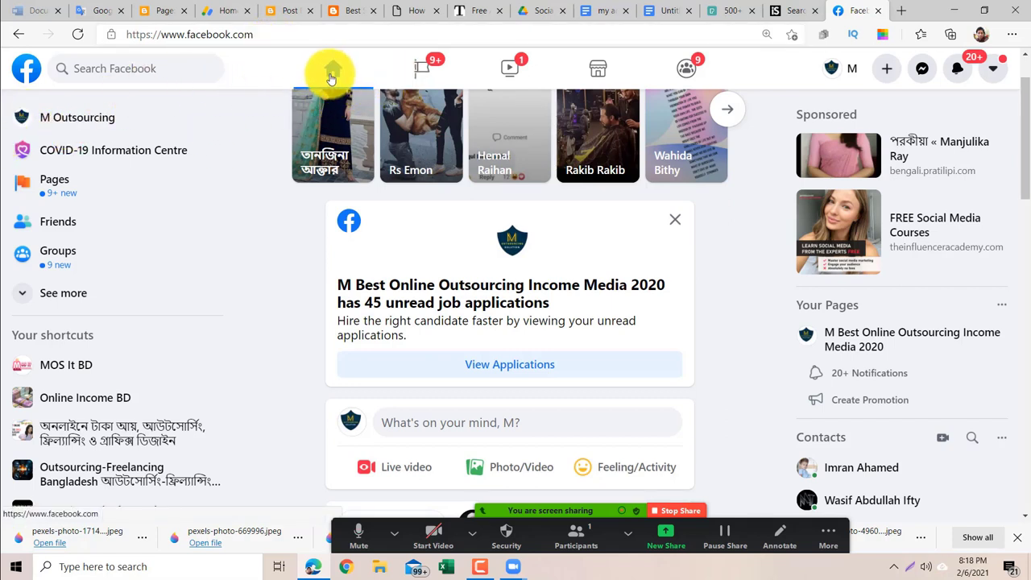
click(331, 78)
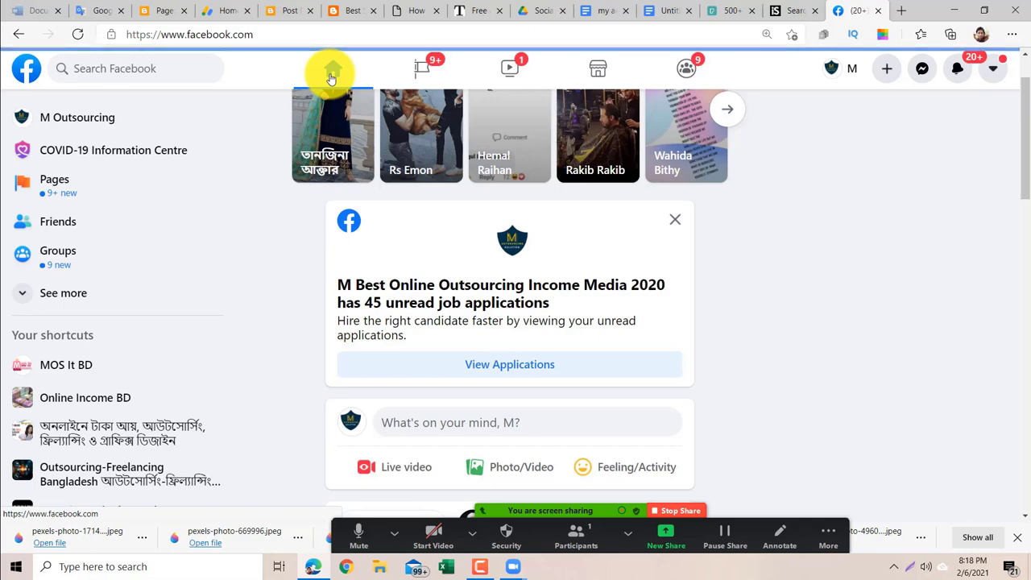
scroll(822, 151, down, 2)
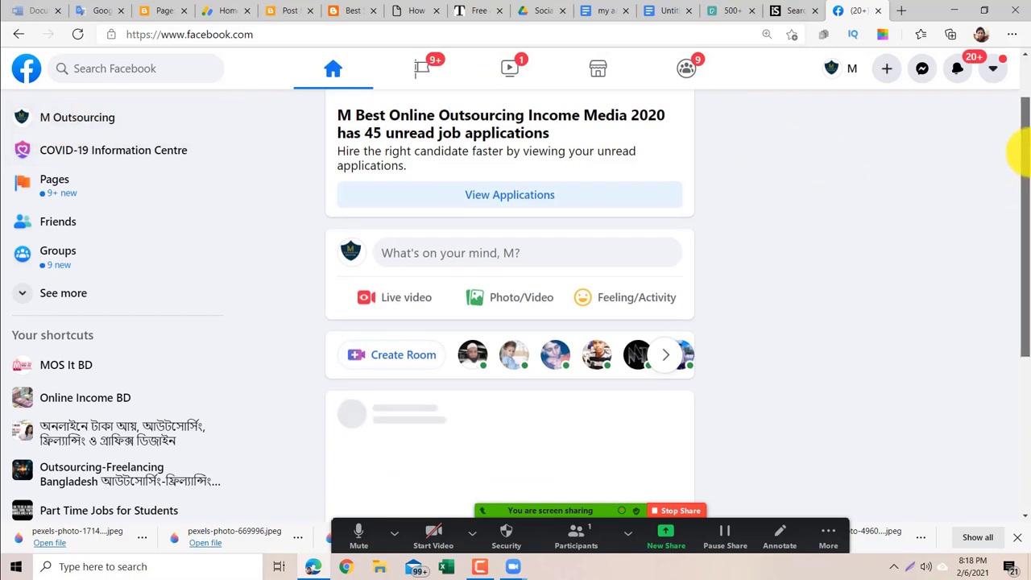
scroll(1020, 156, up, 1)
scroll(113, 120, up, 2)
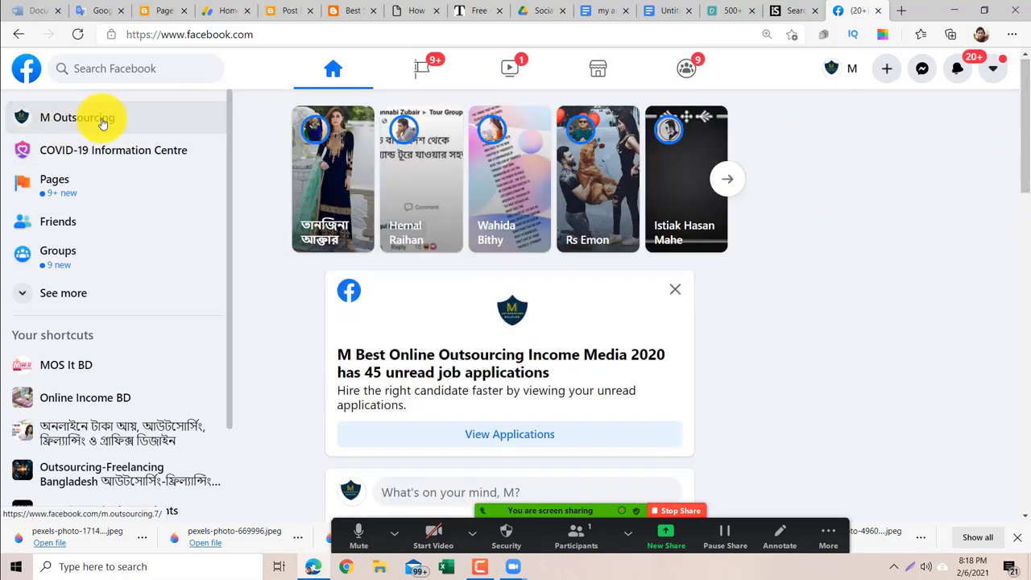
Open the M Outsourcing profile on Facebook and copy its full web address.
click(102, 121)
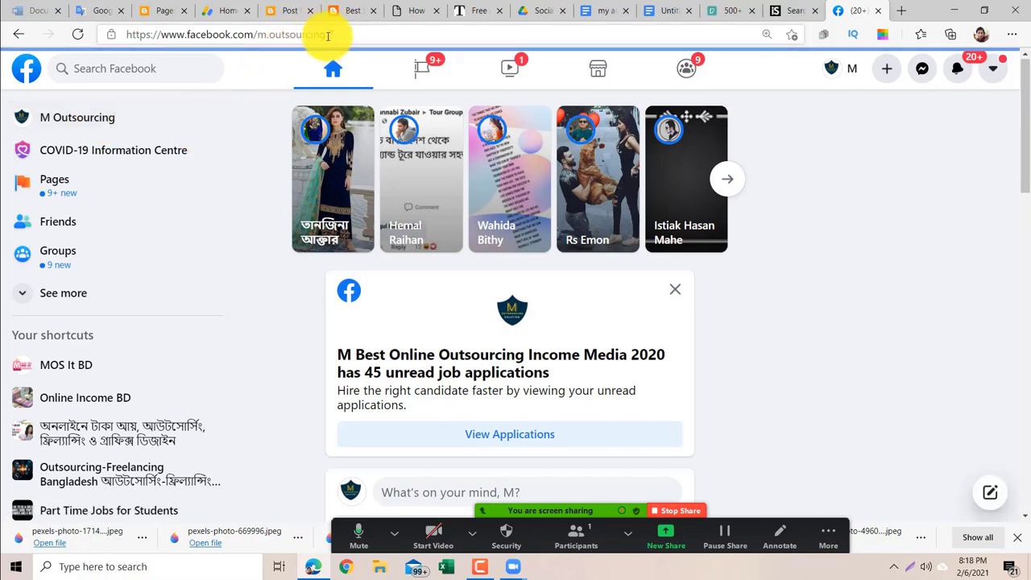
double_click(294, 38)
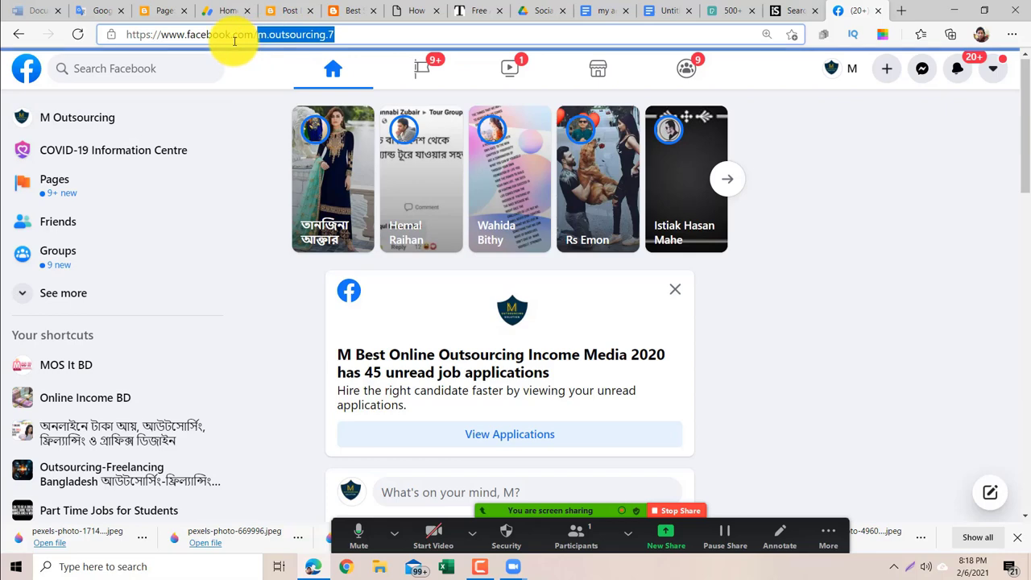
triple_click(121, 38)
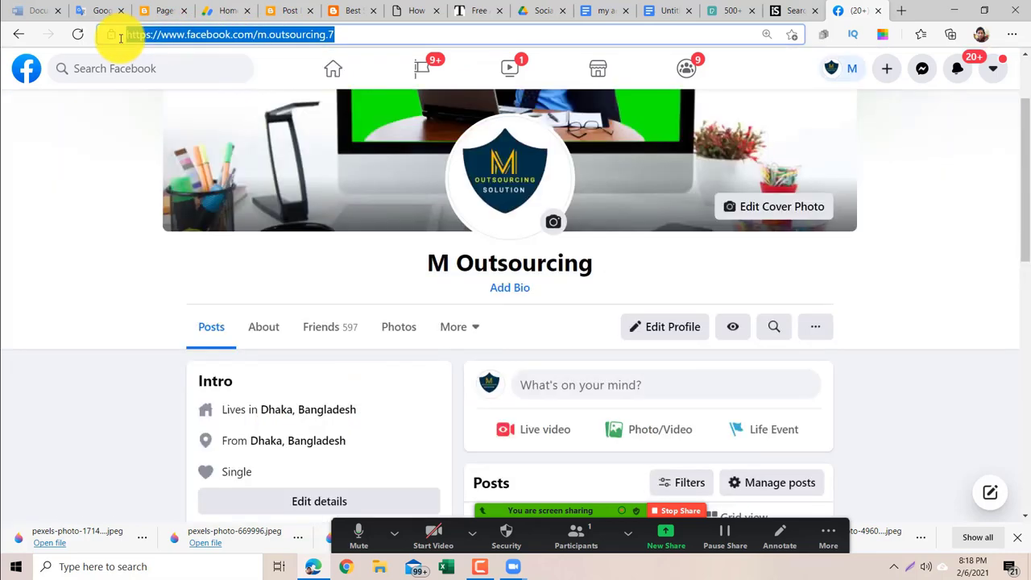
right_click(203, 37)
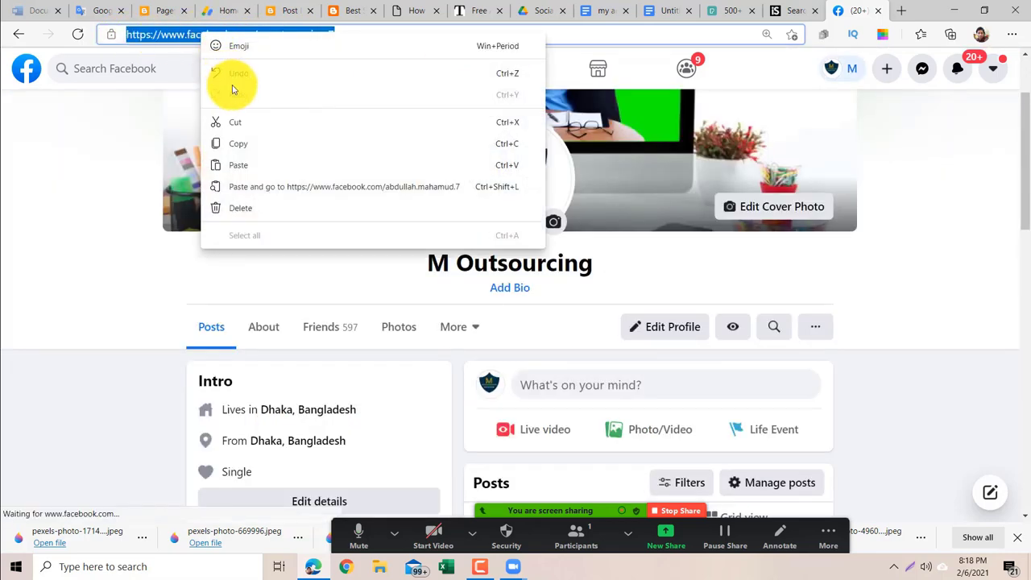
click(237, 145)
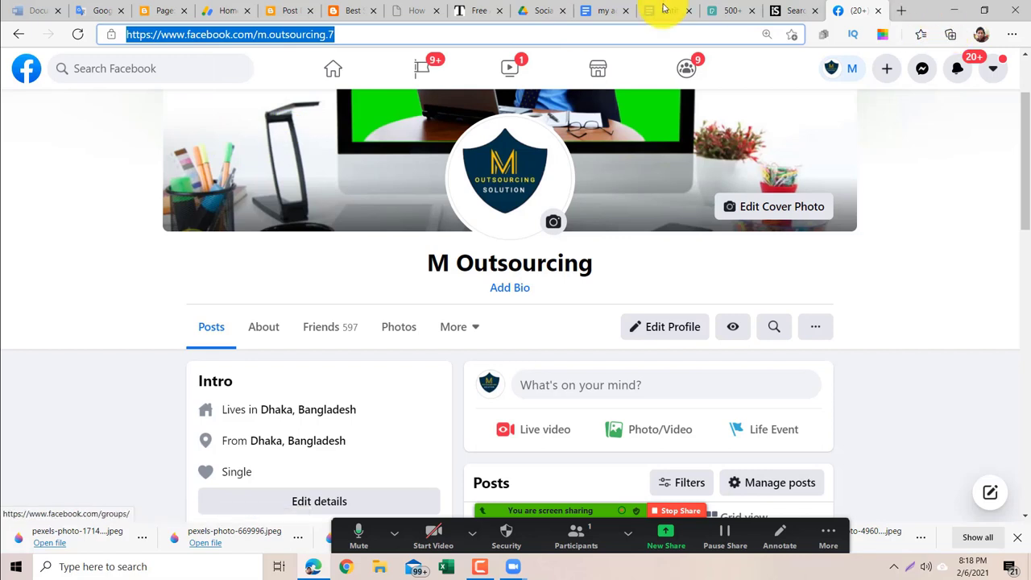
Return to the Facebook home feed and open the MOS It BD page from the managed pages.
click(935, 138)
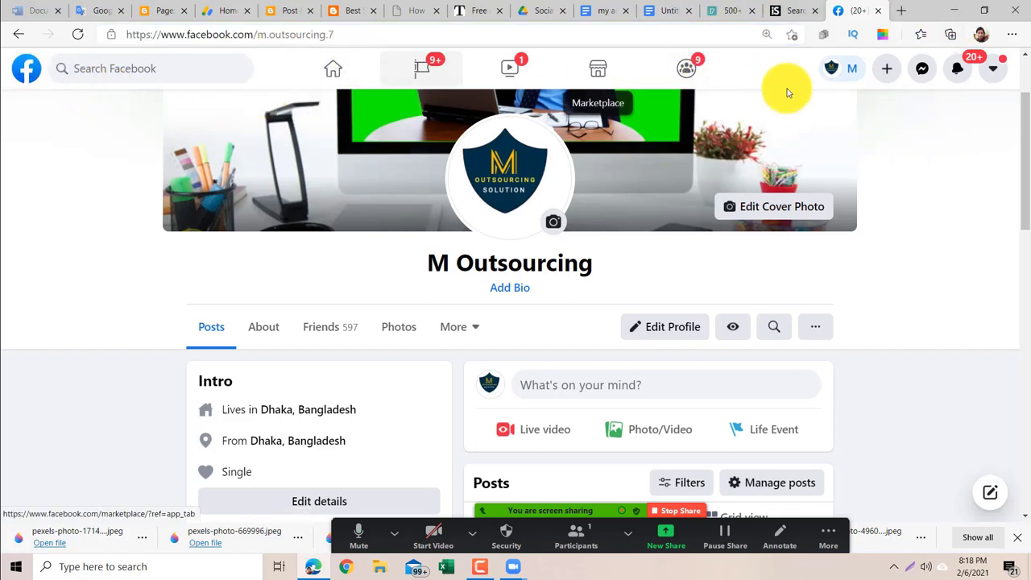
click(333, 75)
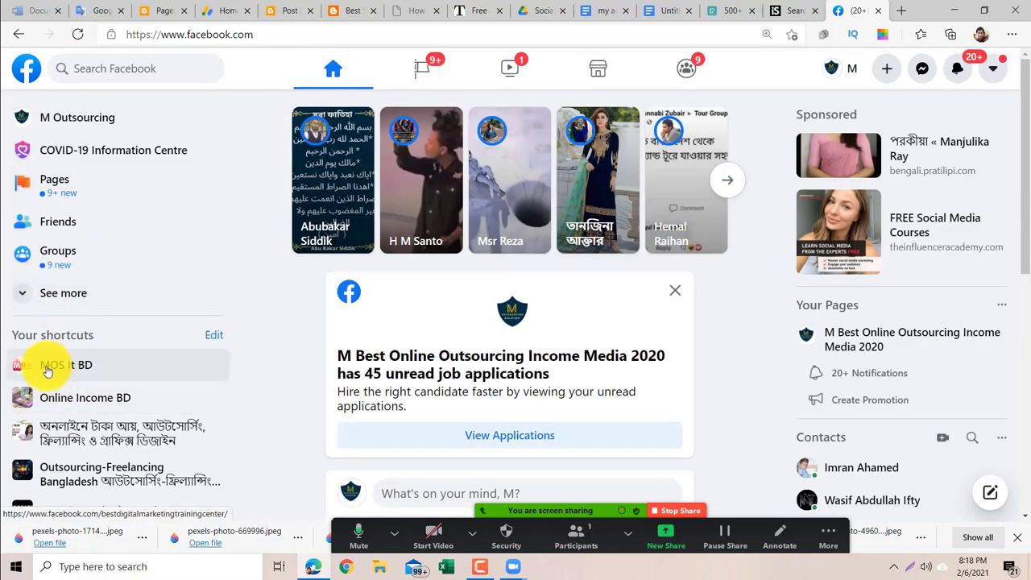
click(63, 193)
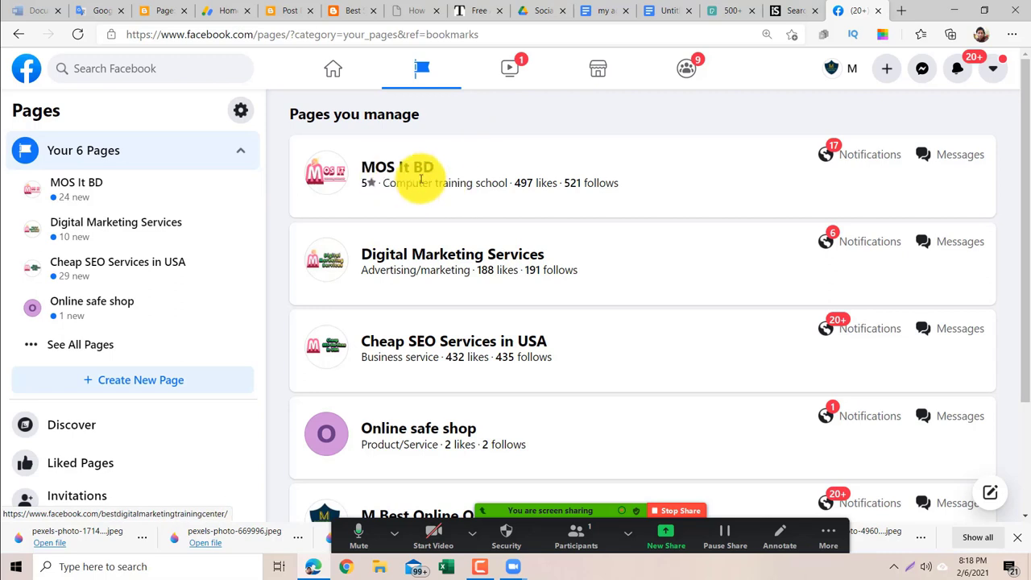
click(407, 172)
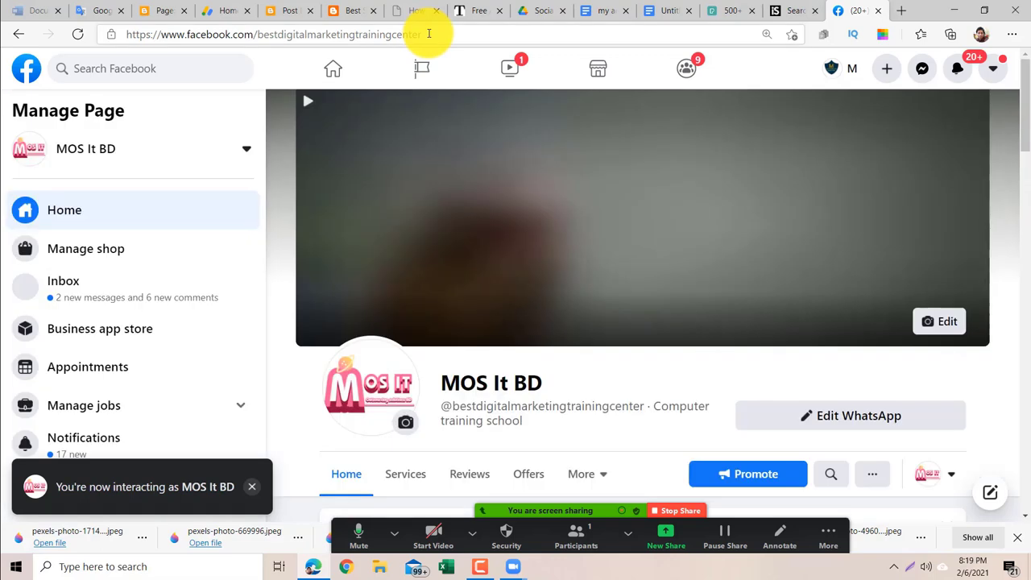
Copy the full web address of the MOS It BD Facebook page.
click(427, 33)
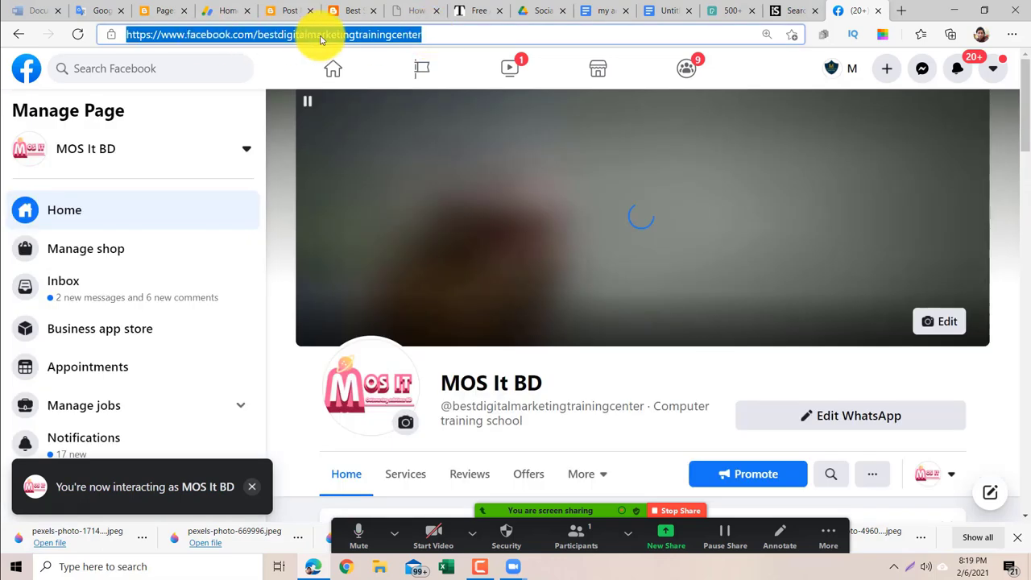
right_click(320, 38)
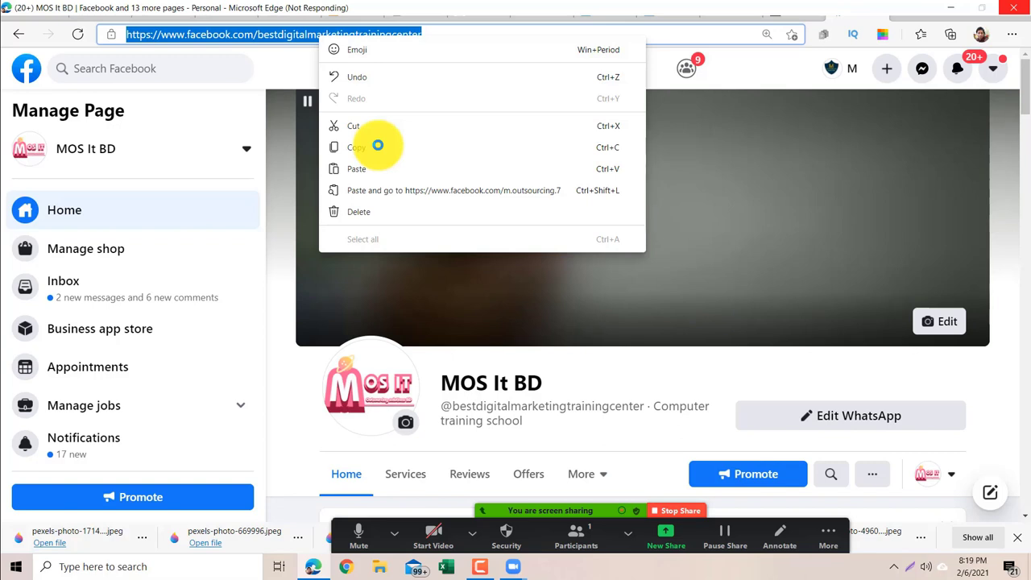
click(378, 145)
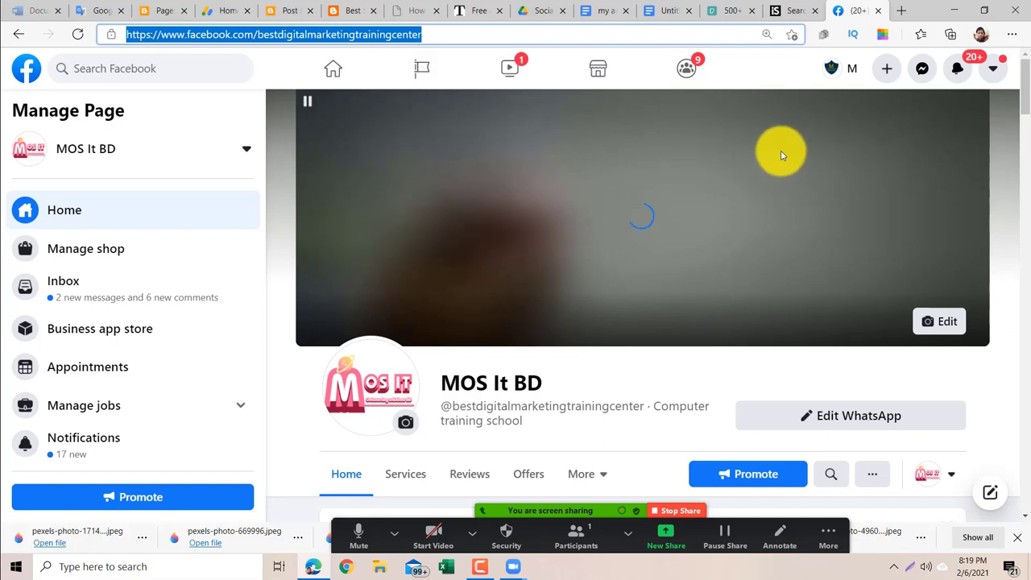
scroll(782, 253, down, 1)
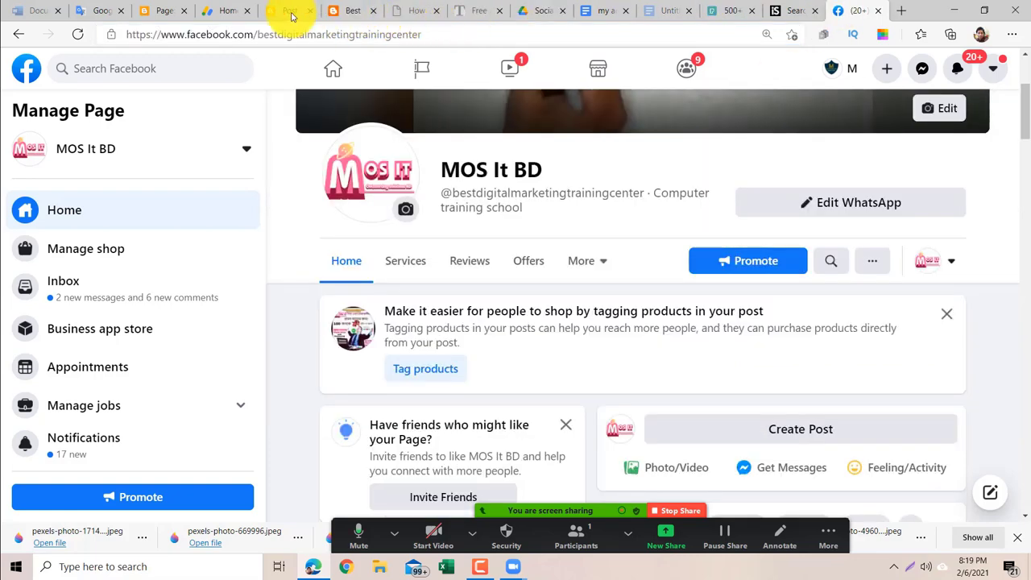
Return to the Contact page editor and apply the "Facebook" link with opening in a new window enabled.
click(164, 13)
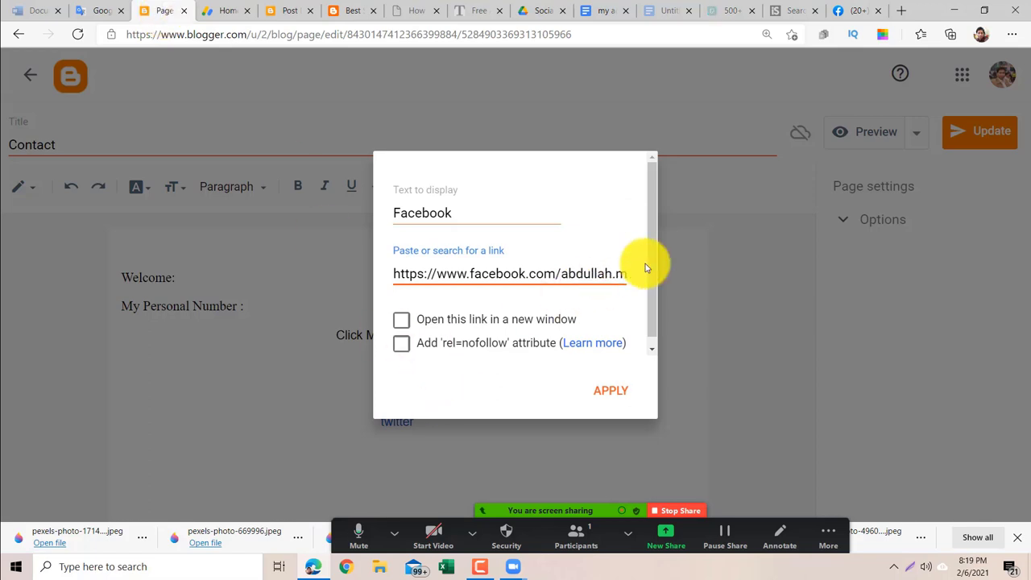
click(402, 322)
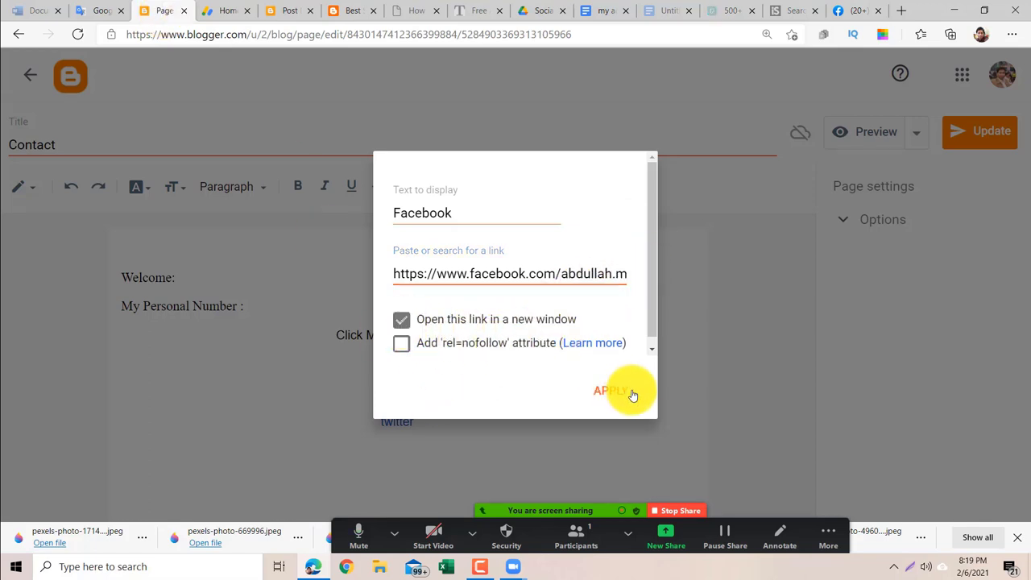
click(609, 393)
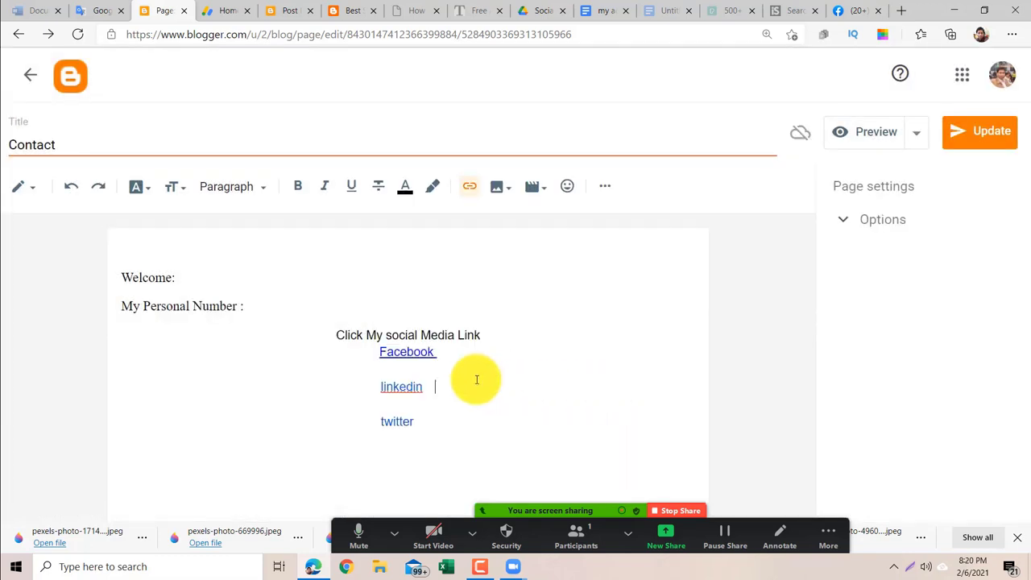
Toggle underline formatting on the "Facebook" link text of the Contact page.
drag(378, 354, 444, 362)
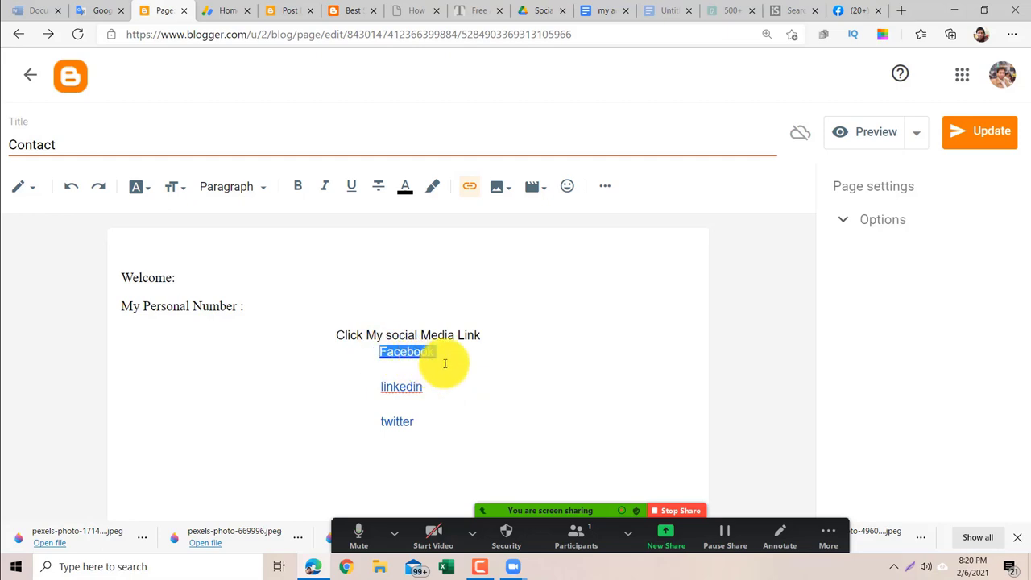
click(351, 197)
click(529, 279)
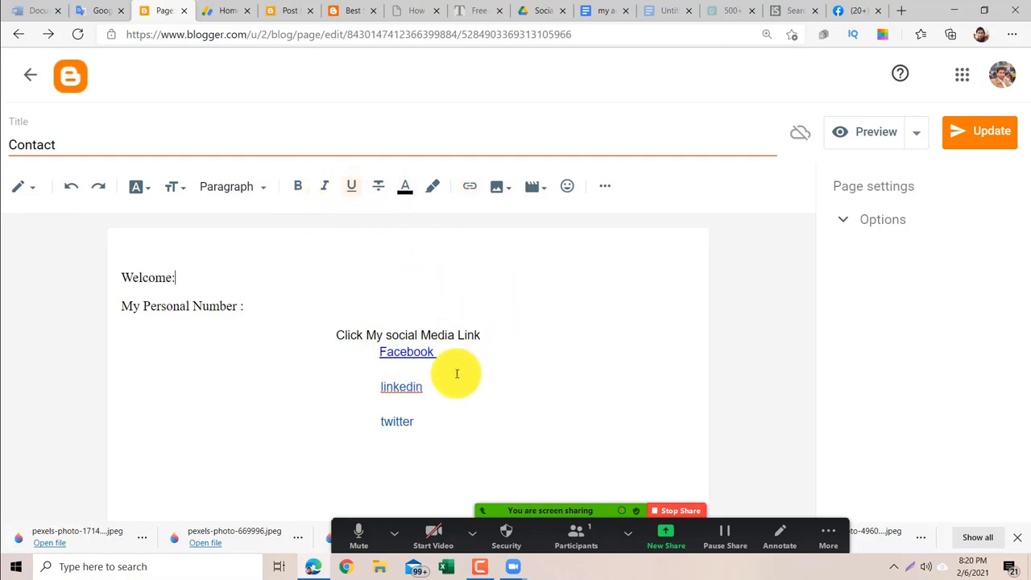
drag(374, 358, 425, 357)
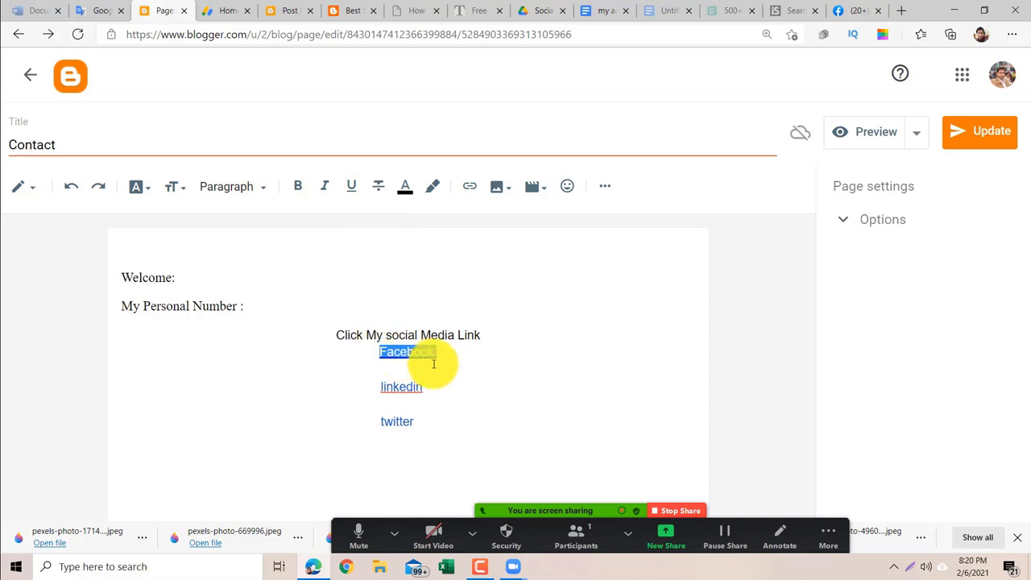
click(485, 365)
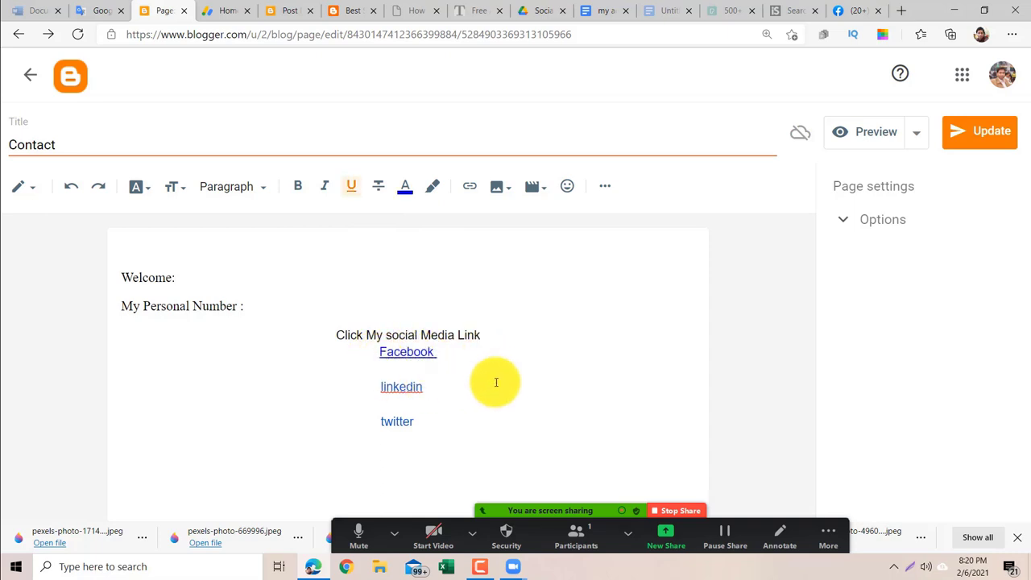
drag(377, 390, 444, 395)
click(510, 389)
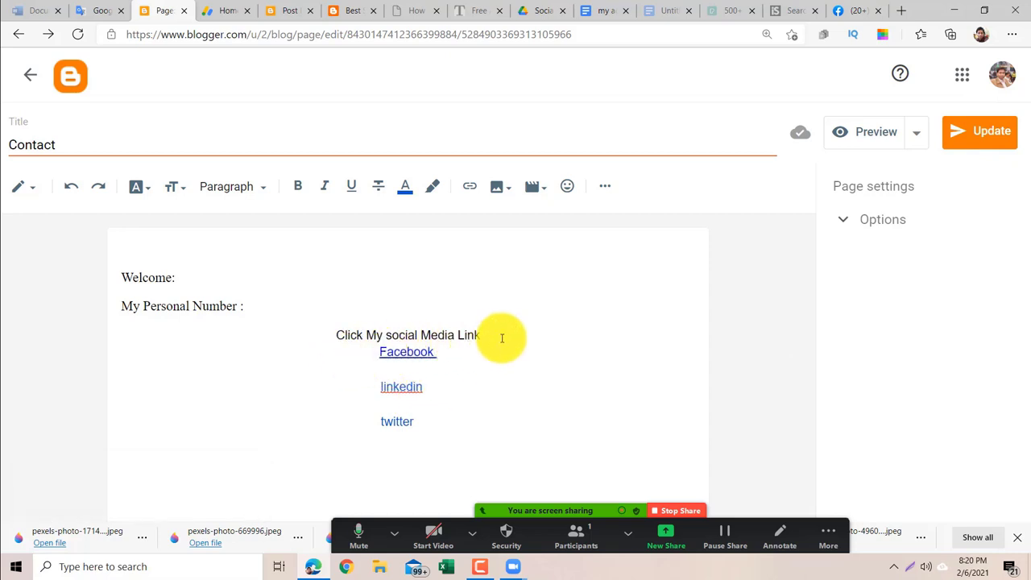
Leave the Contact page and update the About page with its image size set to Extra large.
click(30, 78)
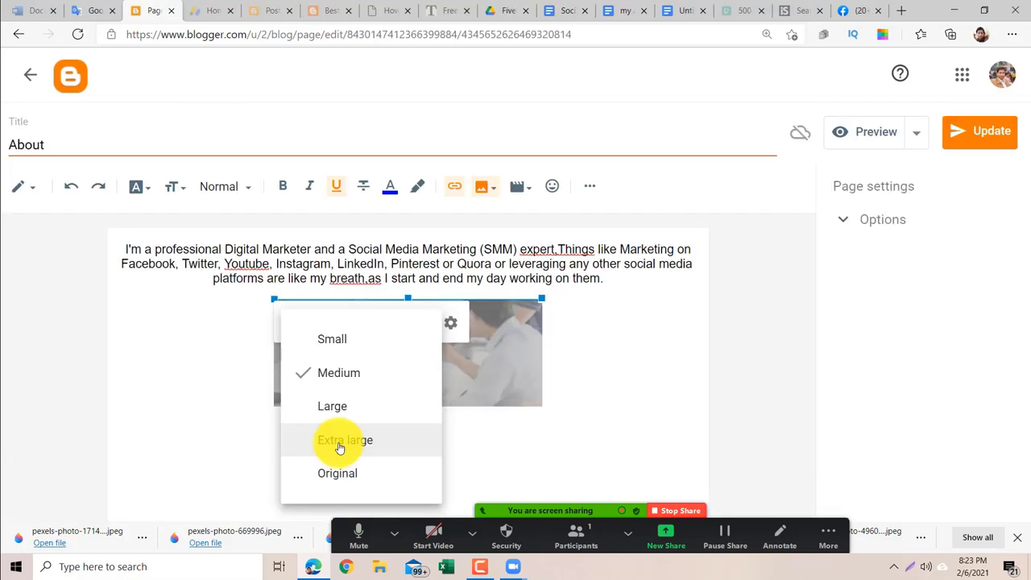
click(339, 448)
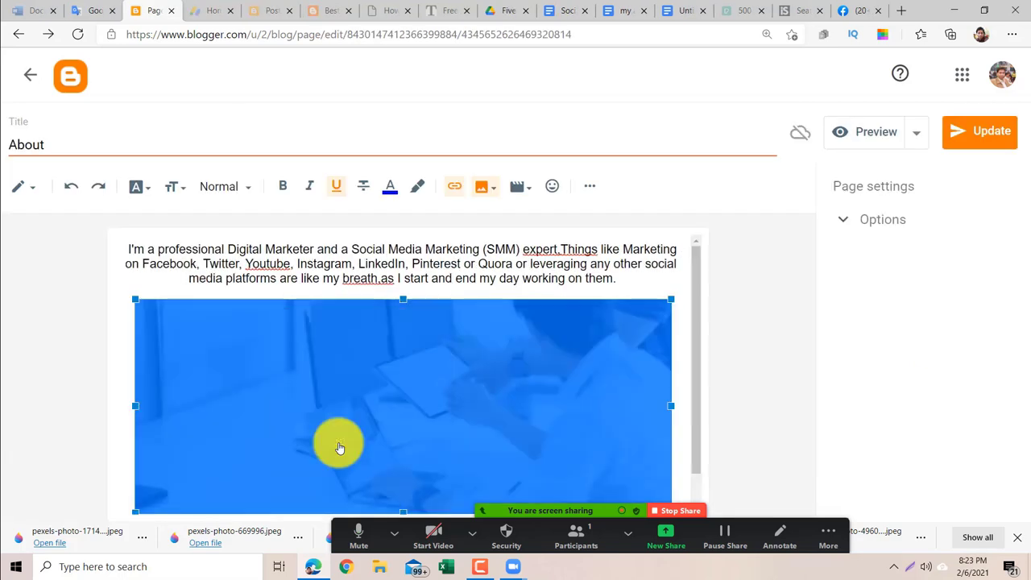
click(981, 142)
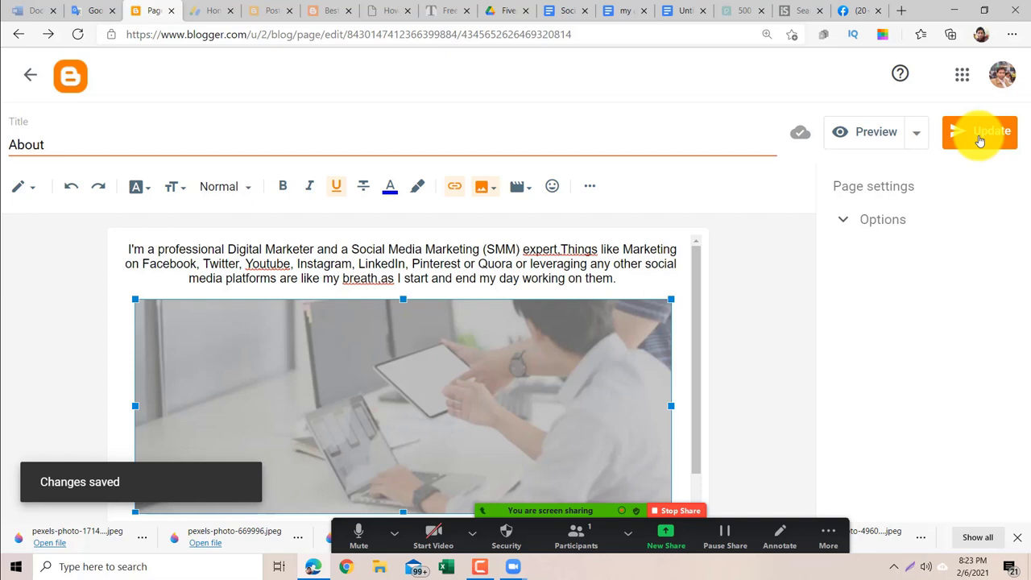
Preview the About page, look through its text and image, and return to the Blogger dashboard.
click(865, 143)
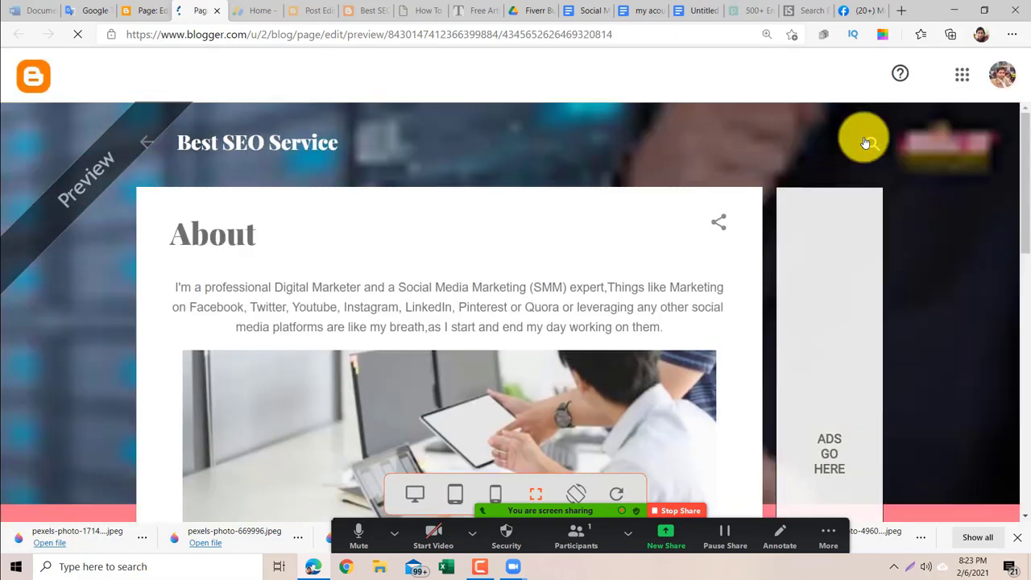
drag(1025, 160, 1020, 318)
key(ctrl+Page_Up)
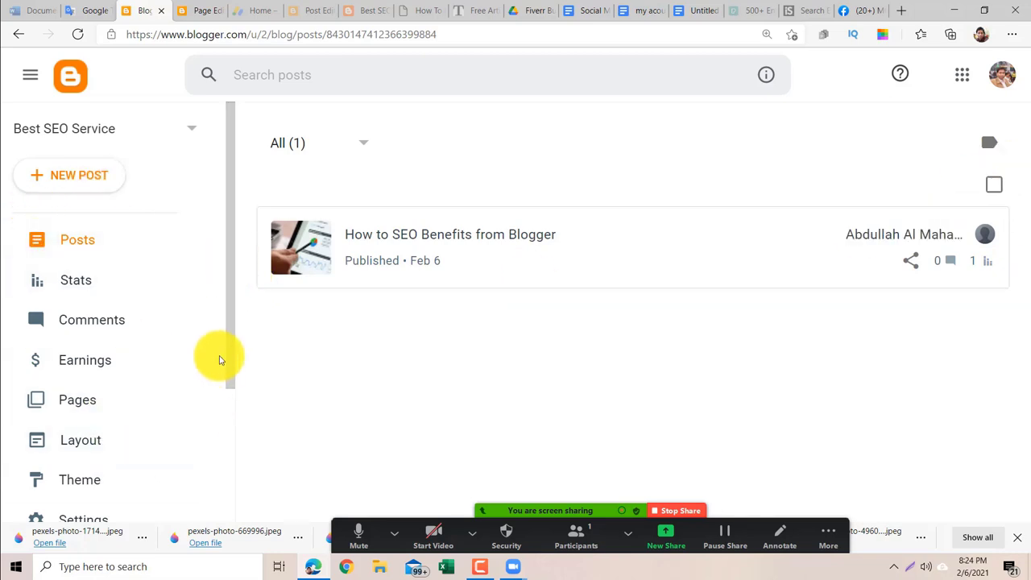
View the live blog and open the full post "How to SEO Benefits from Blogger" to review it.
drag(231, 341, 225, 452)
scroll(225, 452, down, 1)
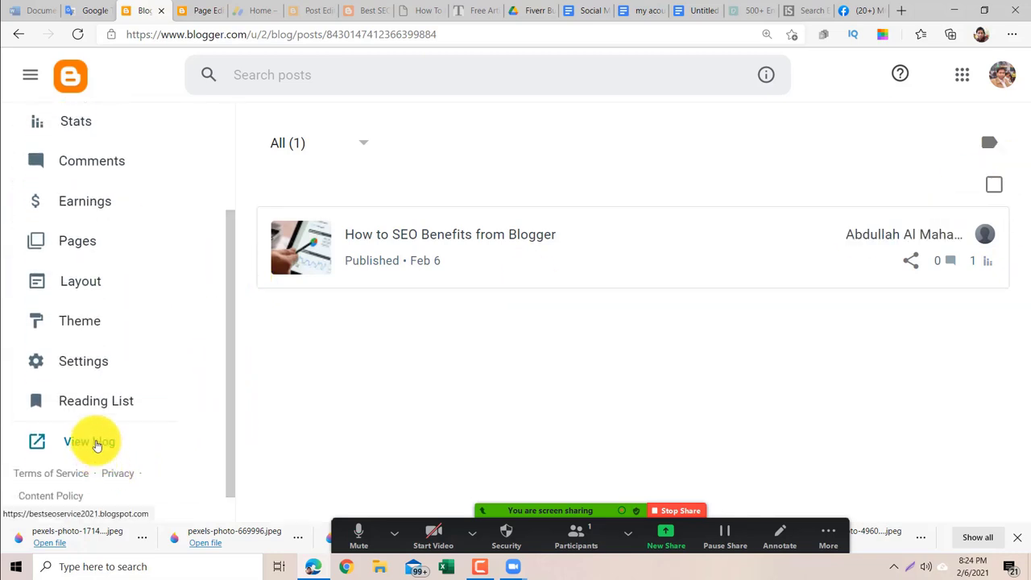
click(101, 440)
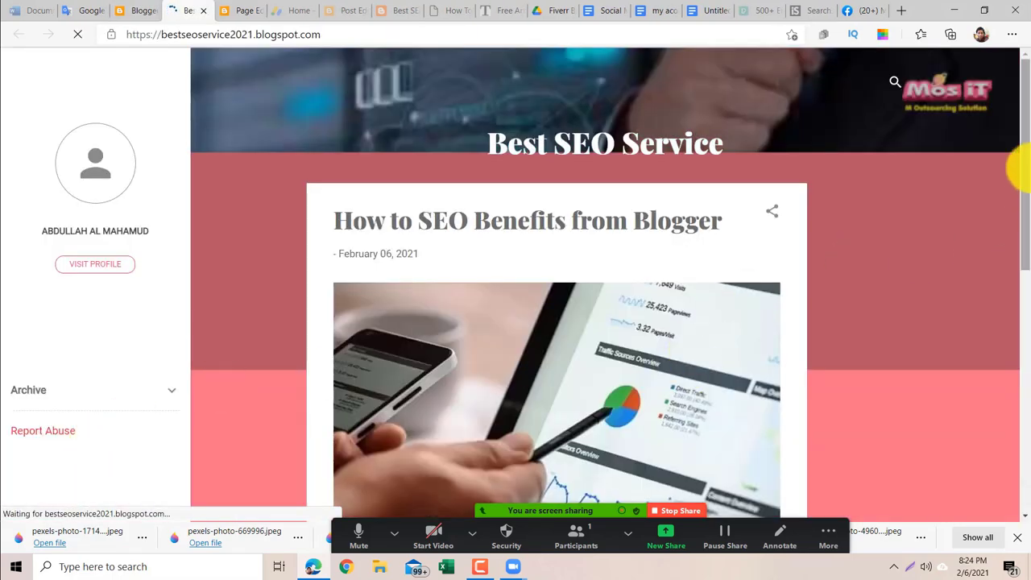
drag(1022, 167, 1028, 433)
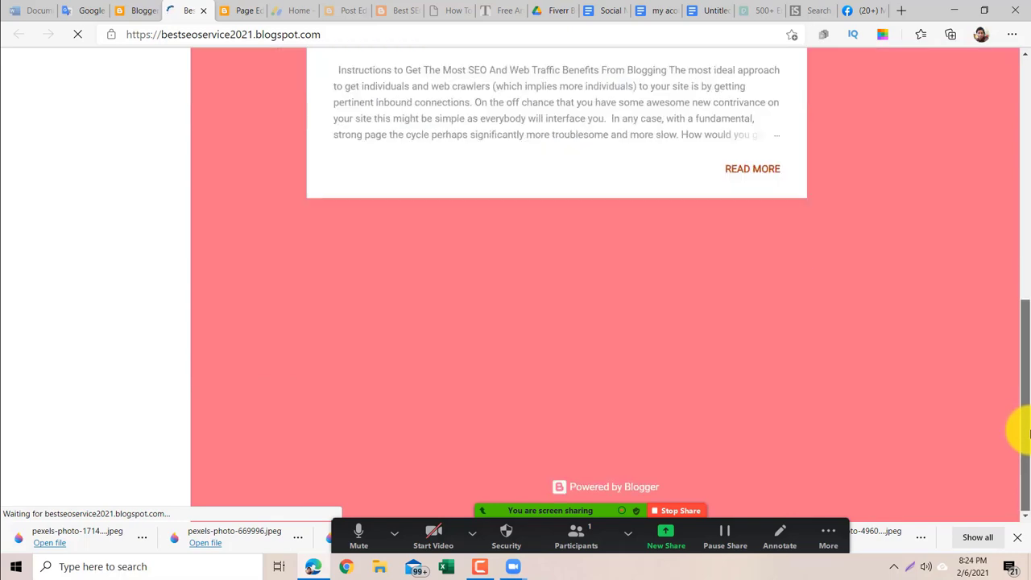
click(741, 175)
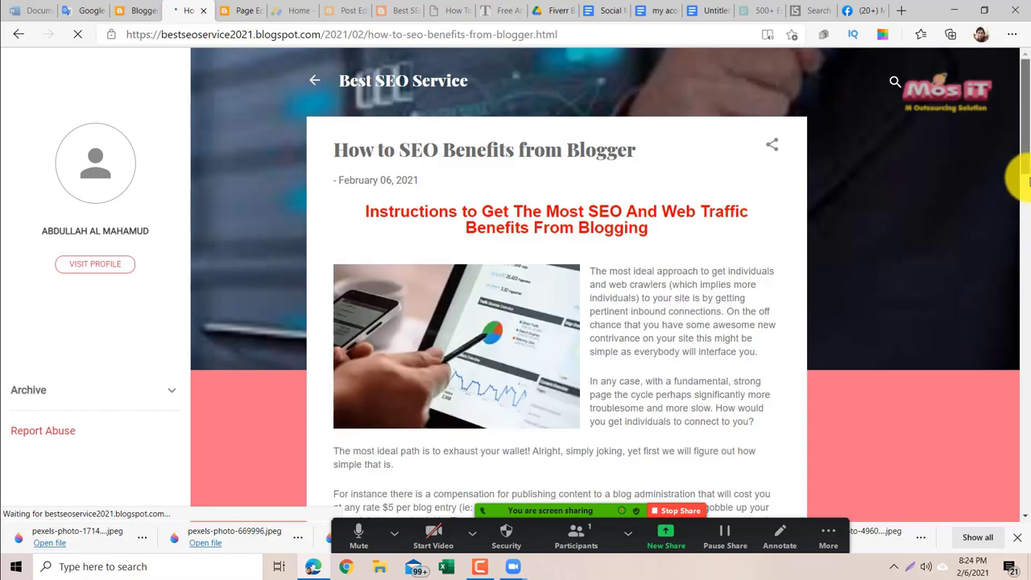
drag(1025, 181, 1019, 76)
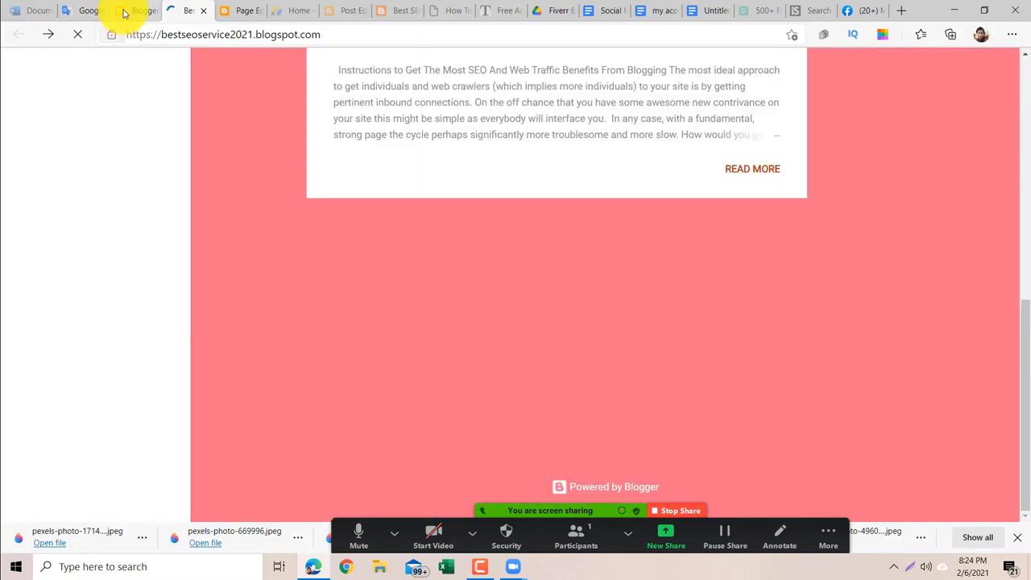
Go to the blog's layout and open the Pages gadget under Page List (Top) for editing.
click(121, 11)
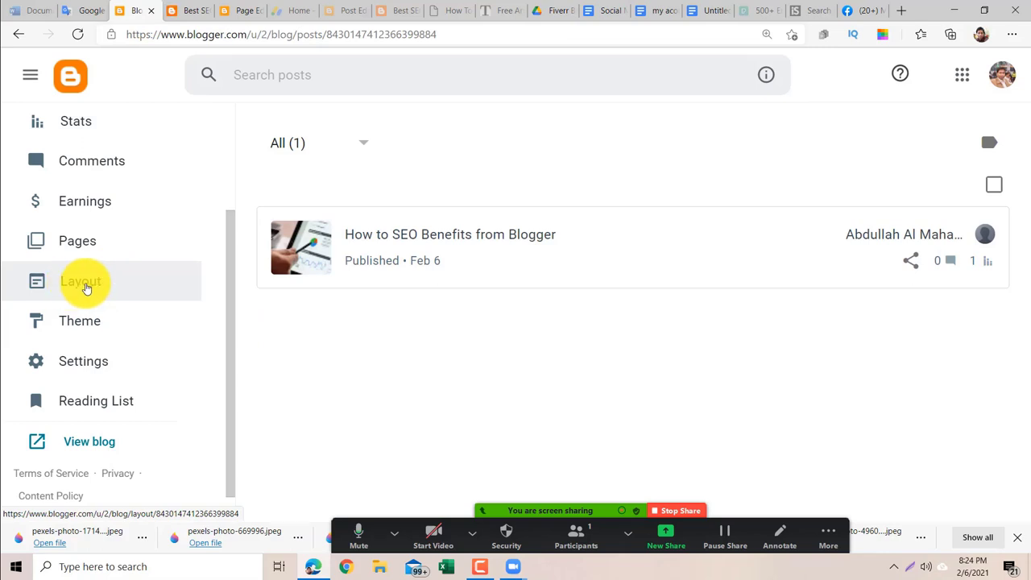
drag(239, 244, 245, 155)
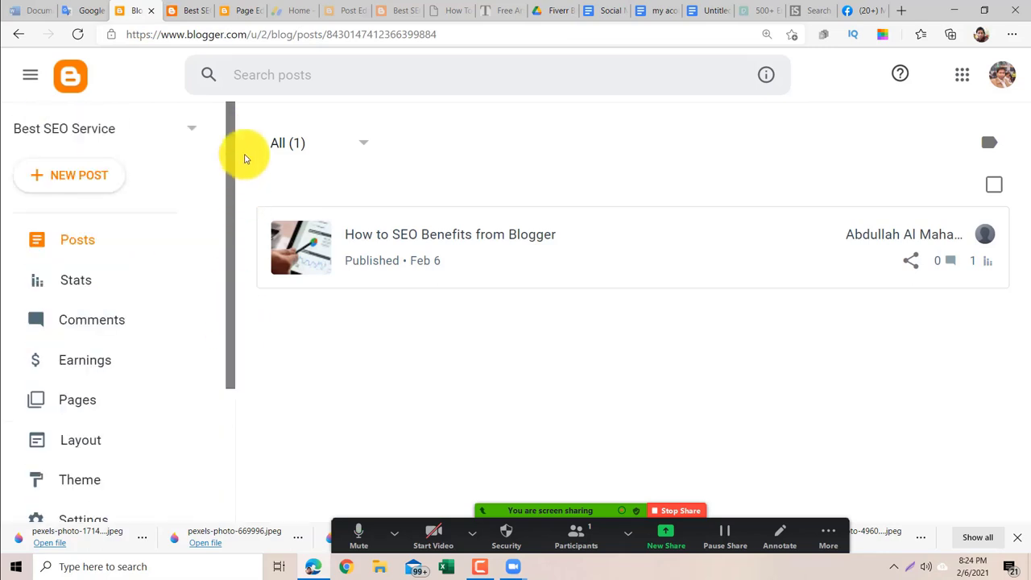
drag(232, 270, 239, 362)
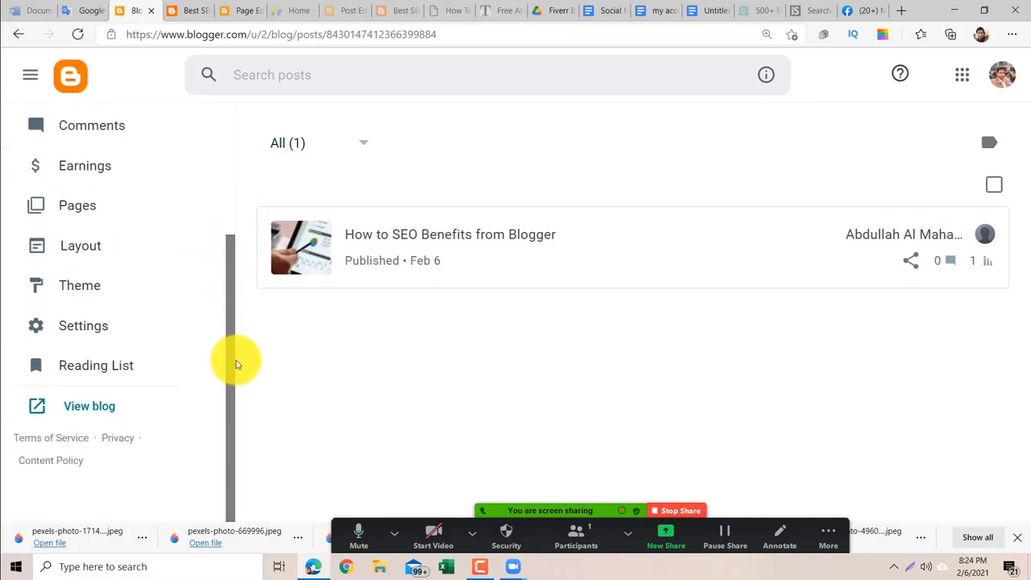
click(67, 244)
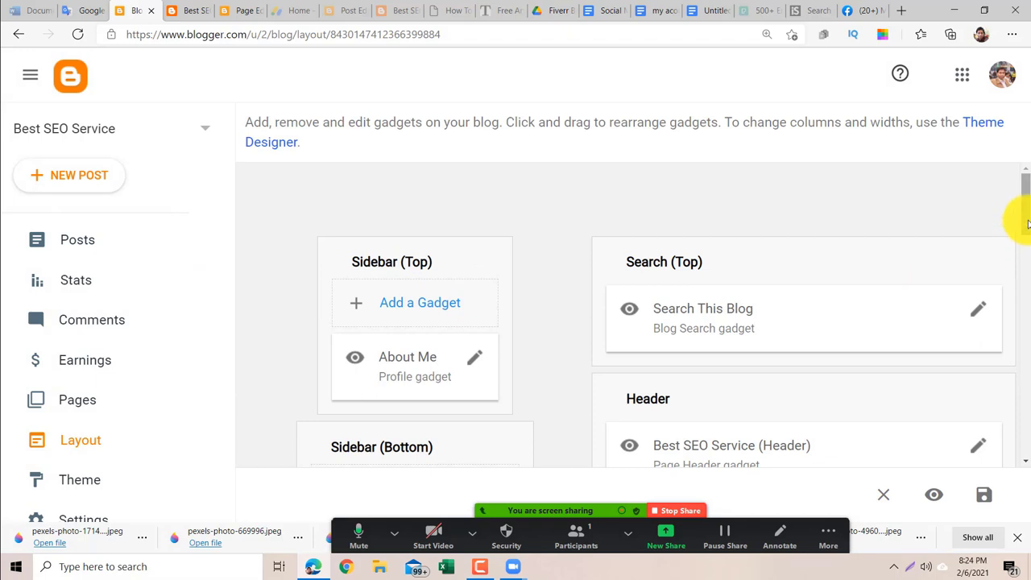
drag(1028, 224, 1028, 313)
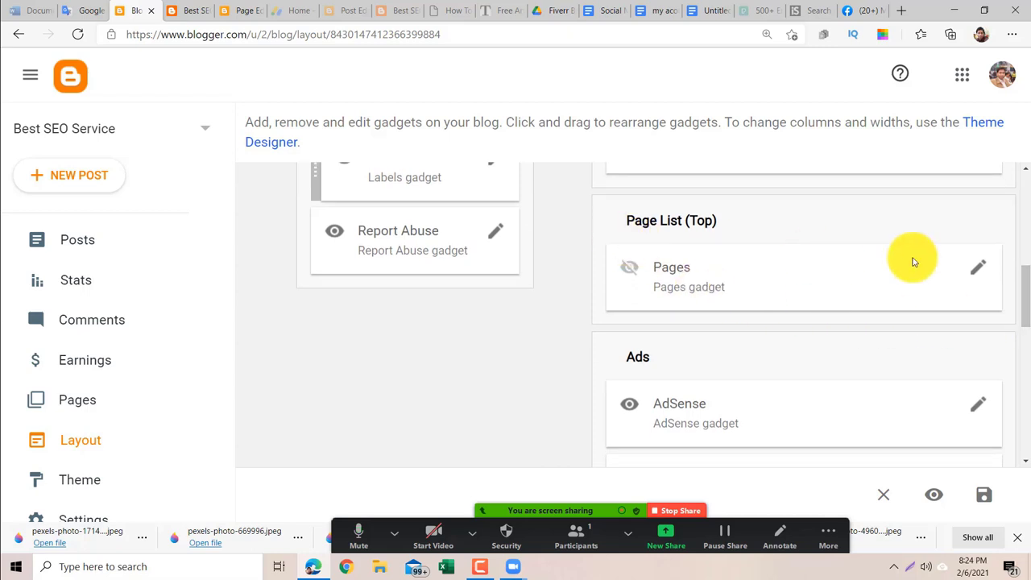
click(979, 271)
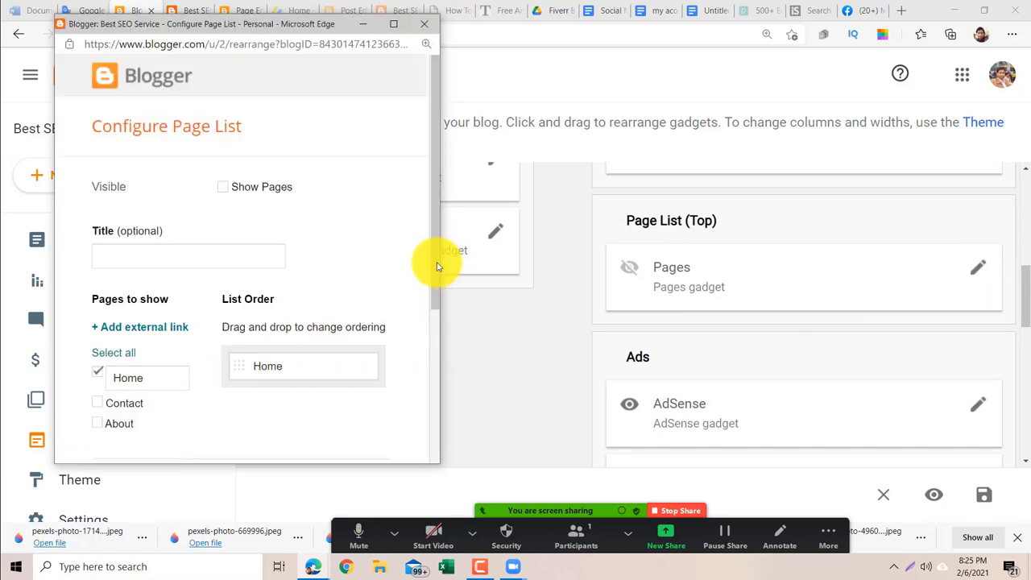
Enable Show Pages for the page list and title it "Website SEO Service".
drag(435, 265, 439, 295)
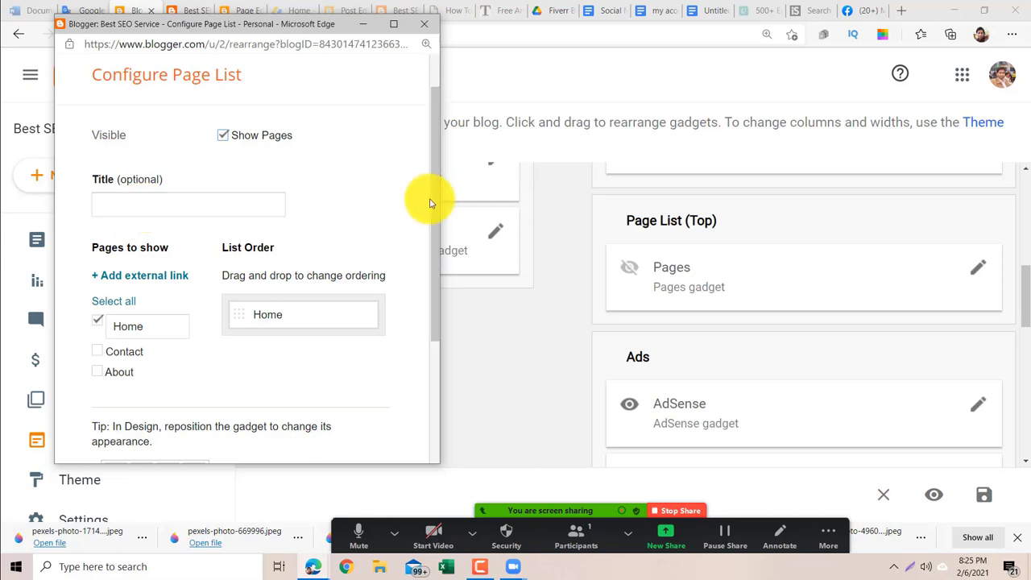
drag(437, 196, 441, 231)
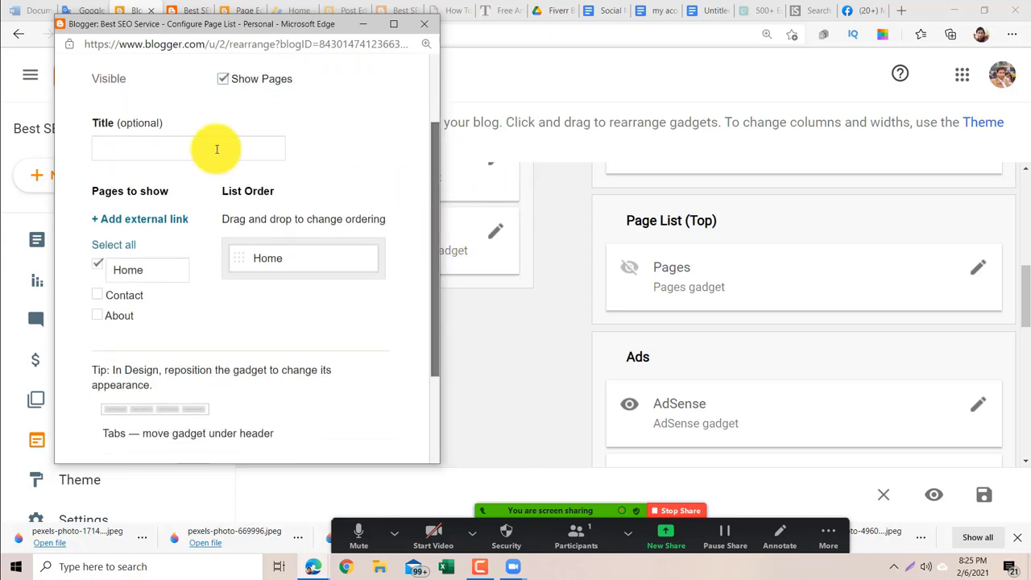
click(217, 149)
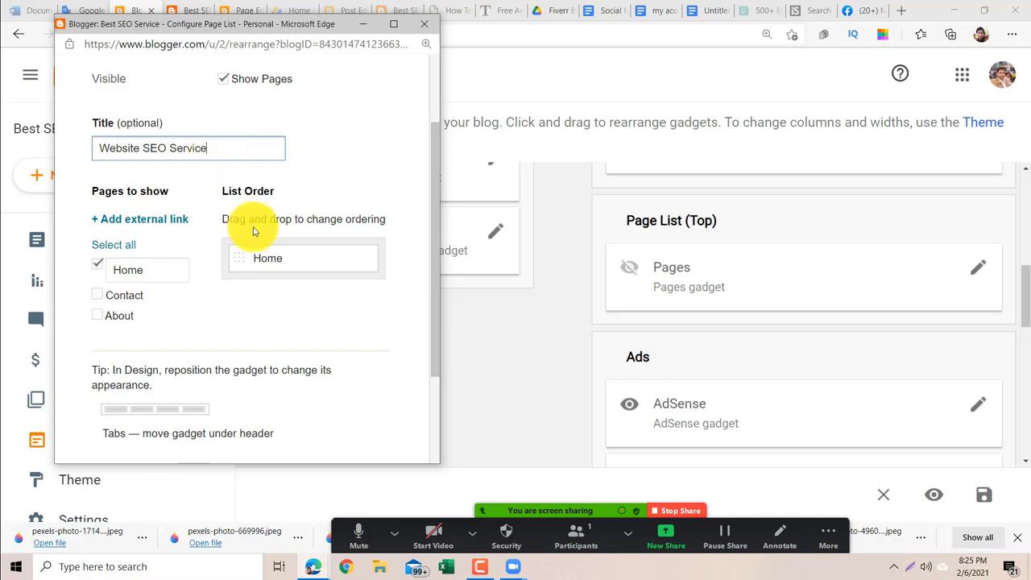
Include the Contact and About pages in the page list alongside Home.
click(97, 296)
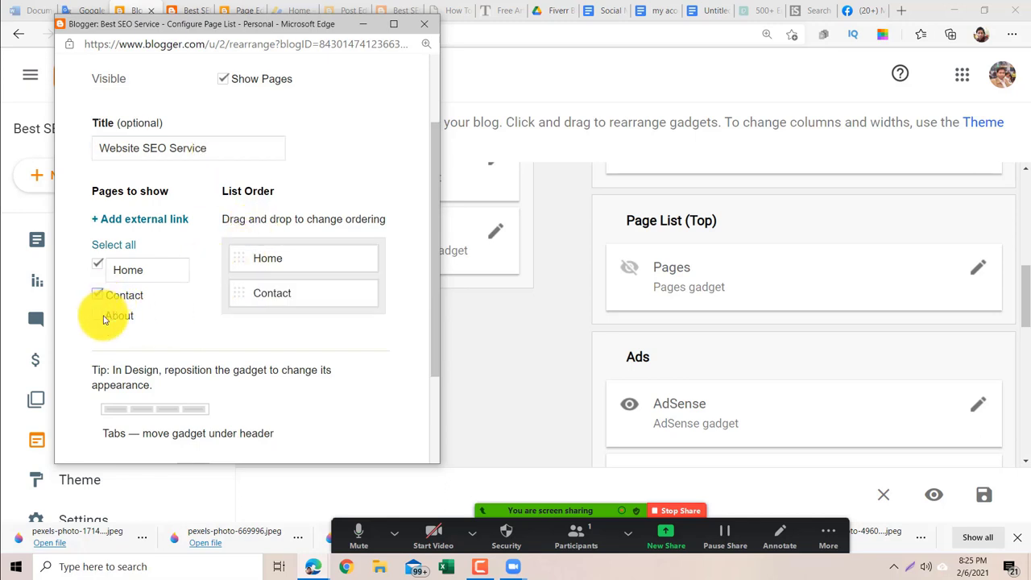
click(101, 318)
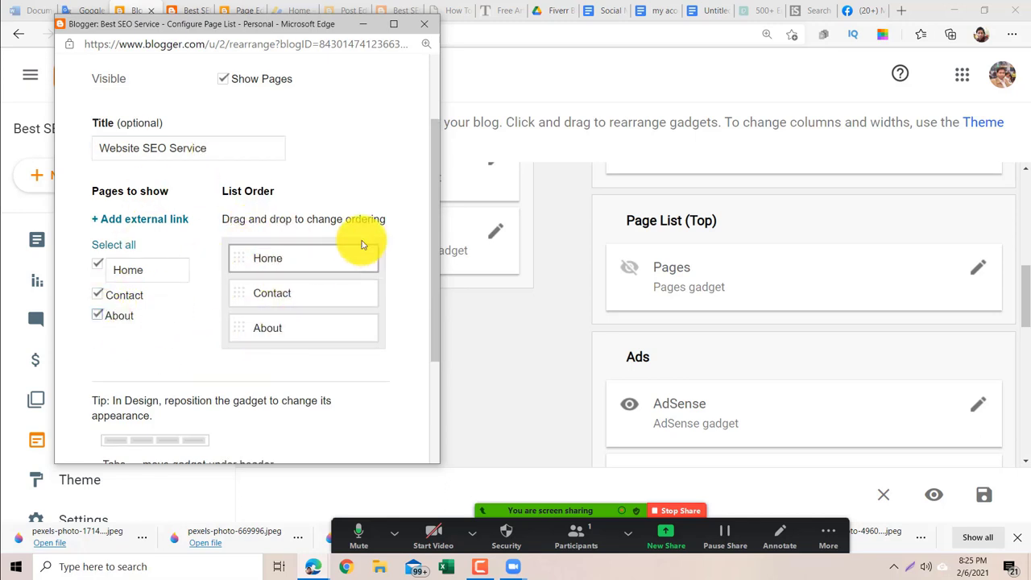
drag(437, 215, 430, 353)
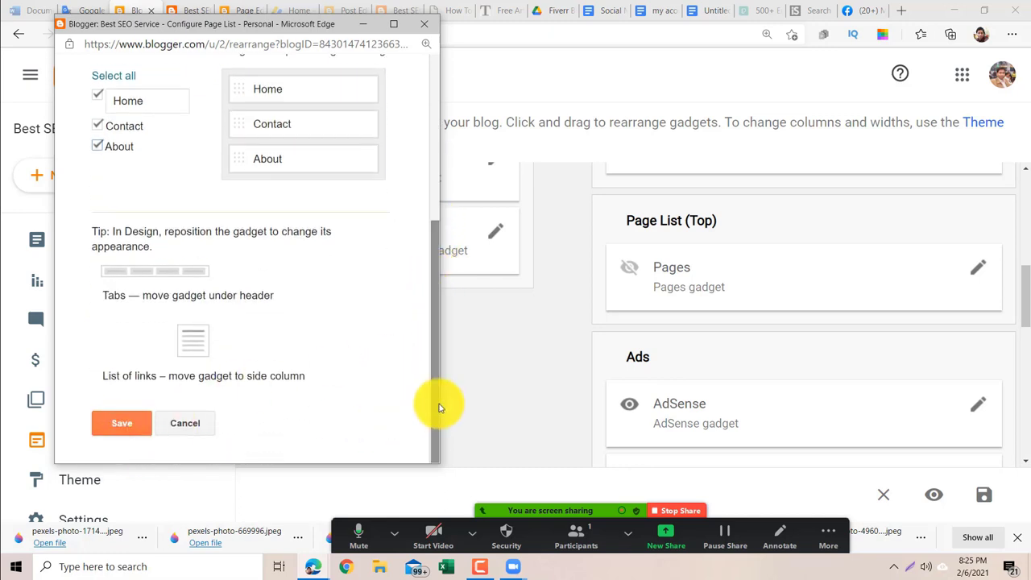
drag(437, 405, 461, 472)
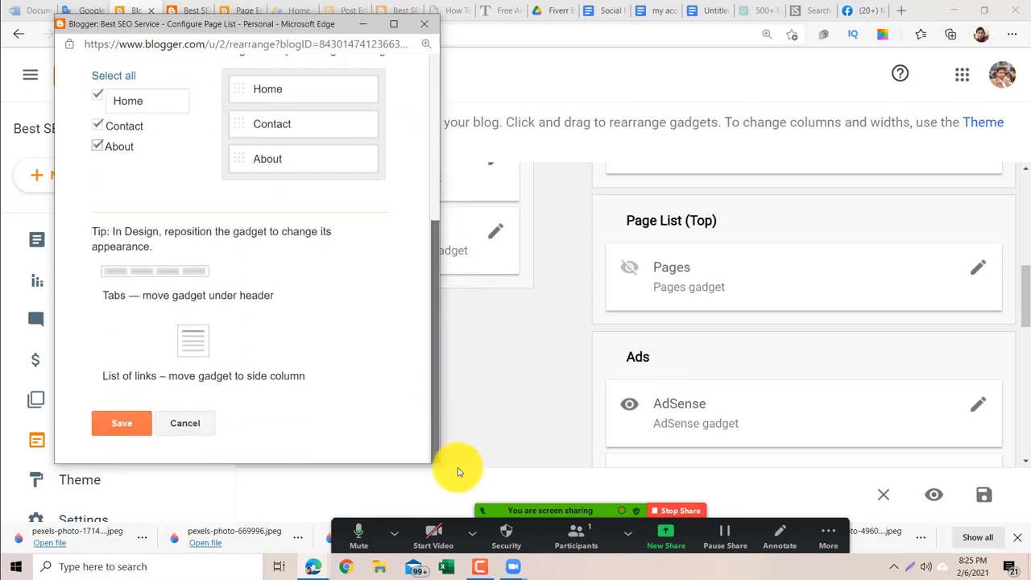
Save the page list configuration and open the live blog to check the page list.
click(129, 424)
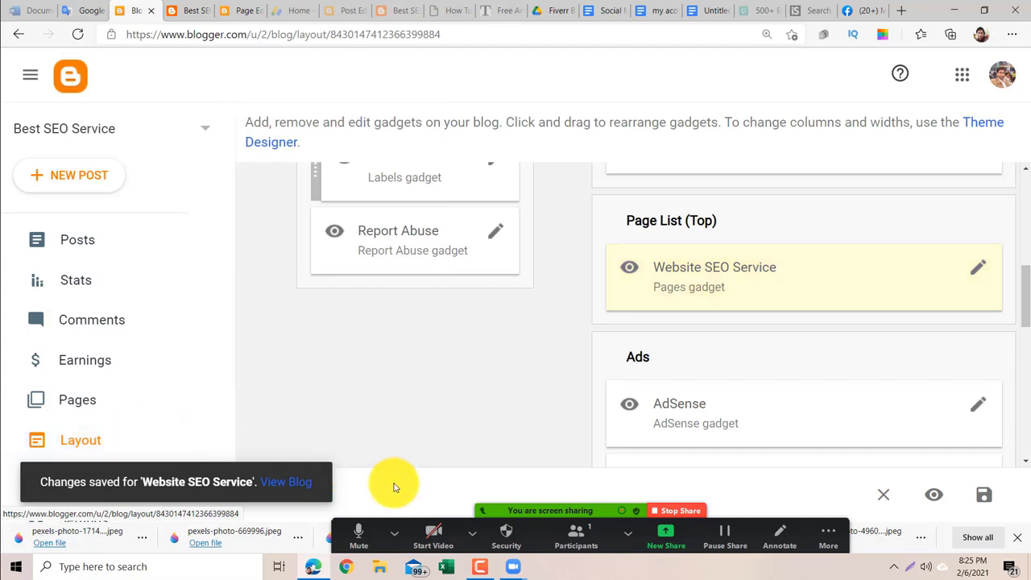
click(291, 487)
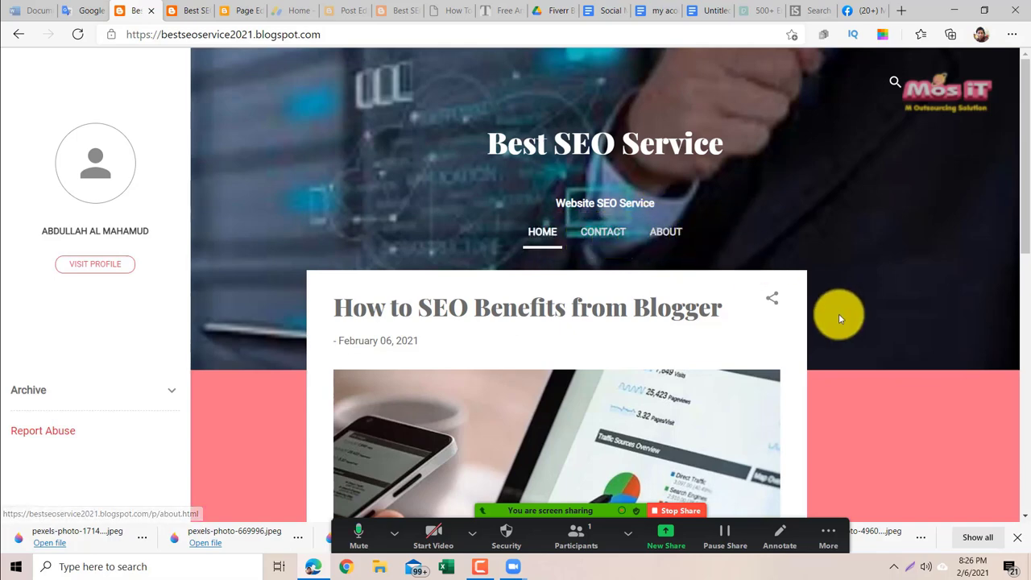
Return to the blog's layout, retitle the top page list "Welcome To Website SEO Service" and save the gadget.
click(18, 35)
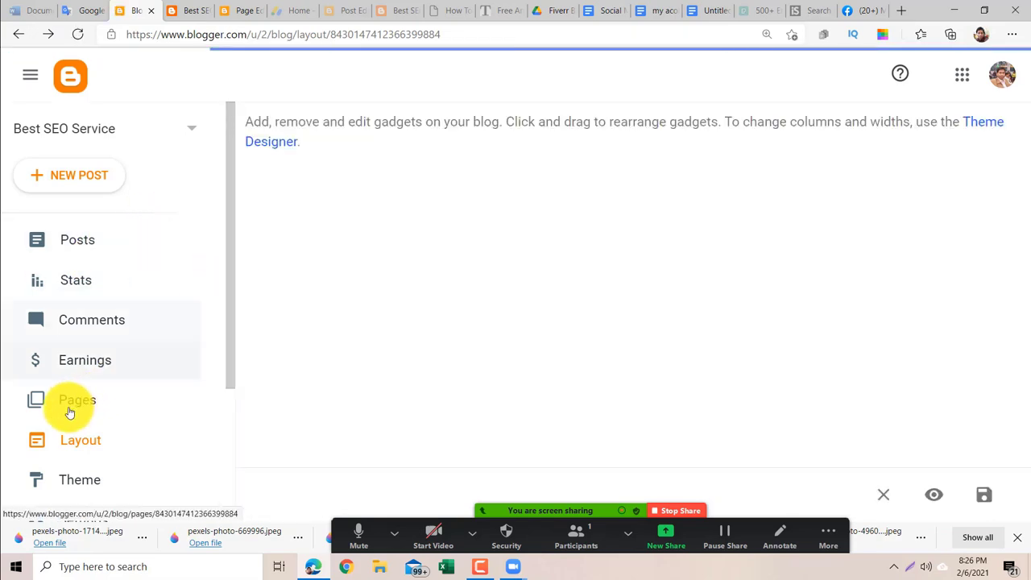
click(94, 445)
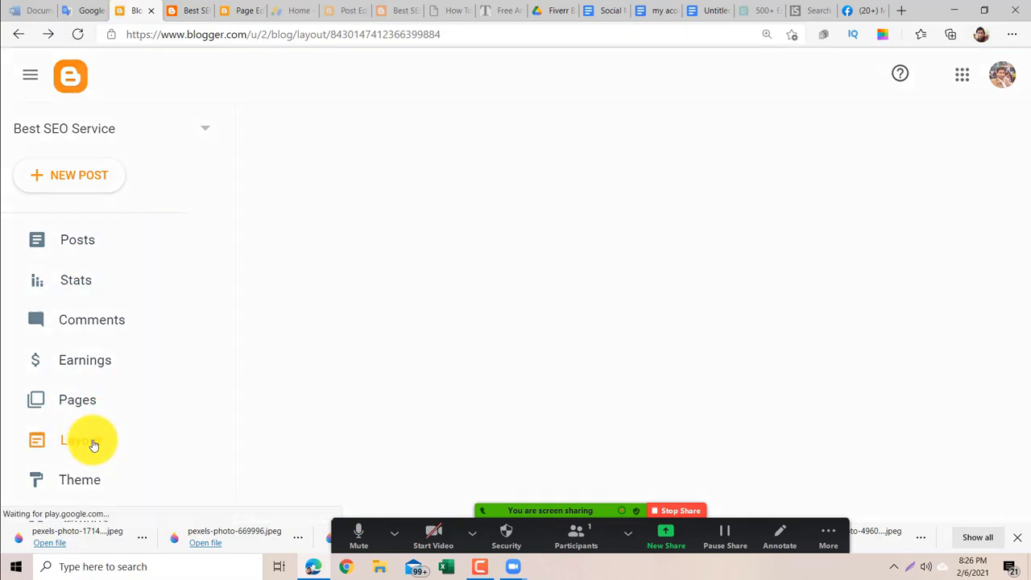
scroll(1025, 227, down, 6)
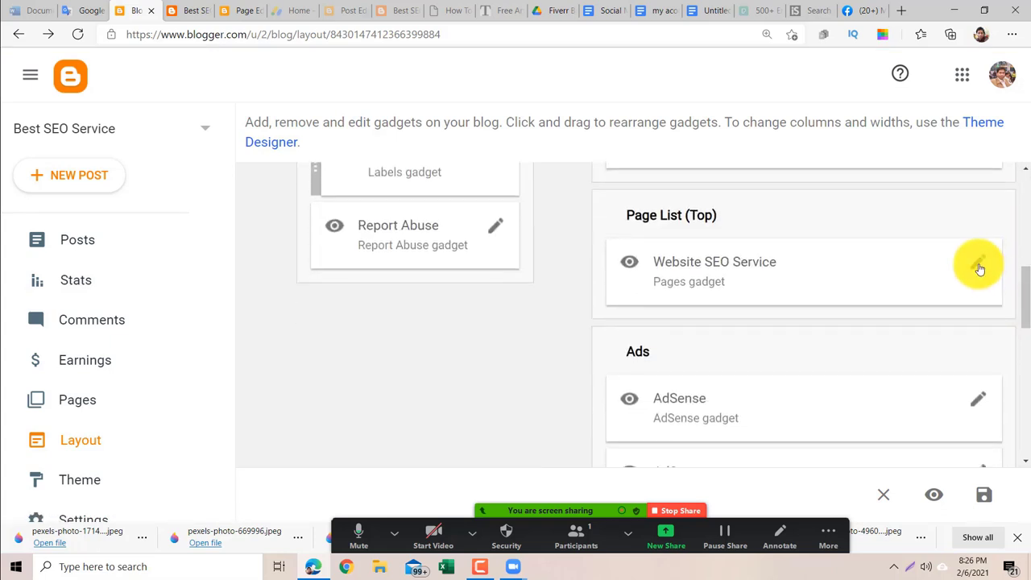
click(979, 268)
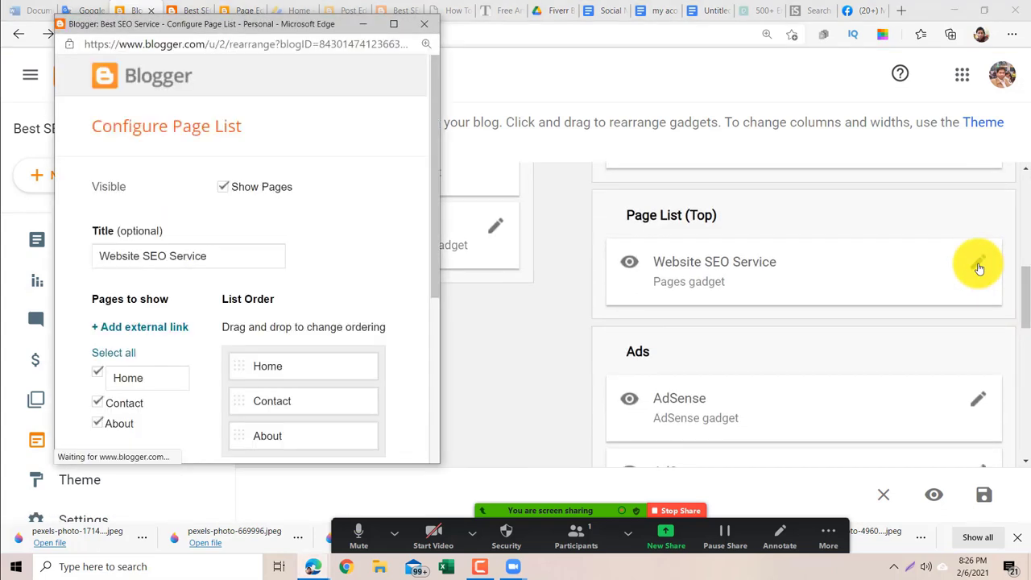
double_click(116, 263)
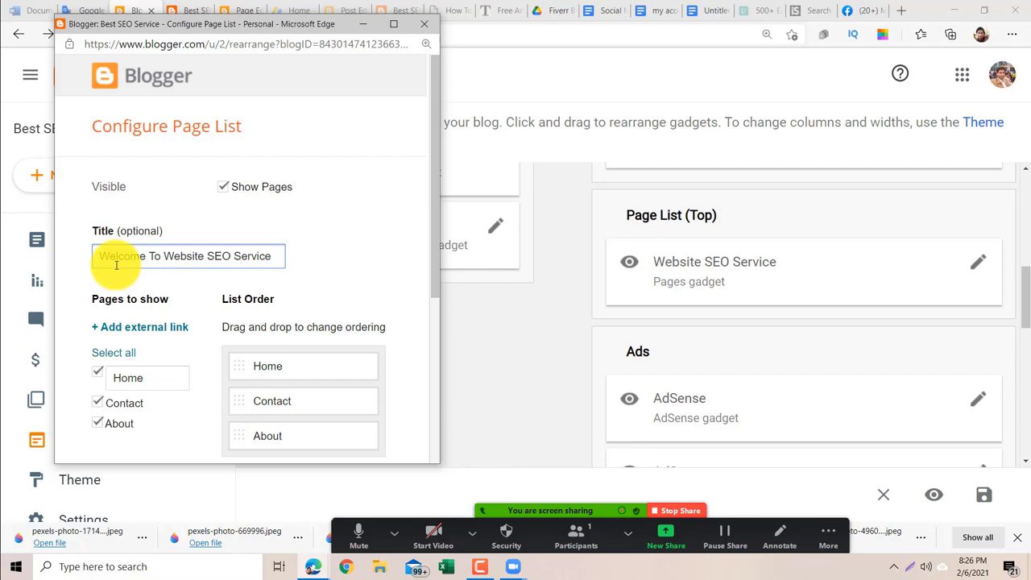
click(275, 256)
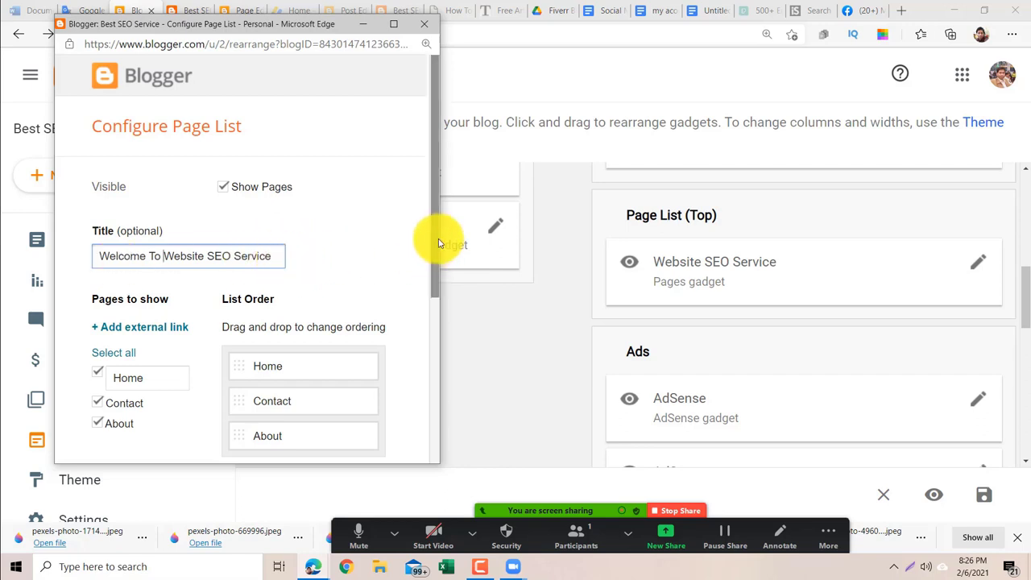
drag(437, 230, 440, 428)
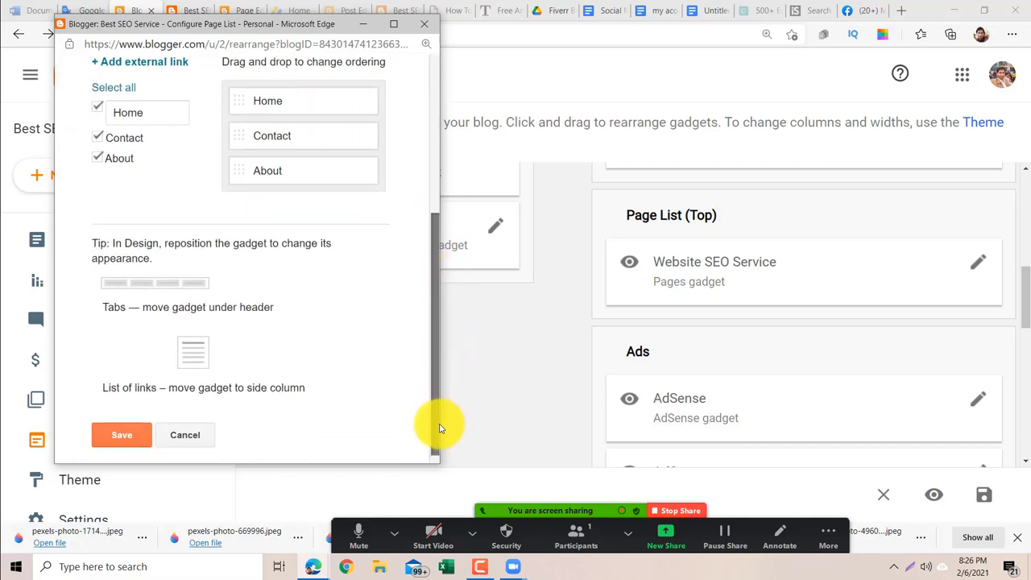
click(99, 432)
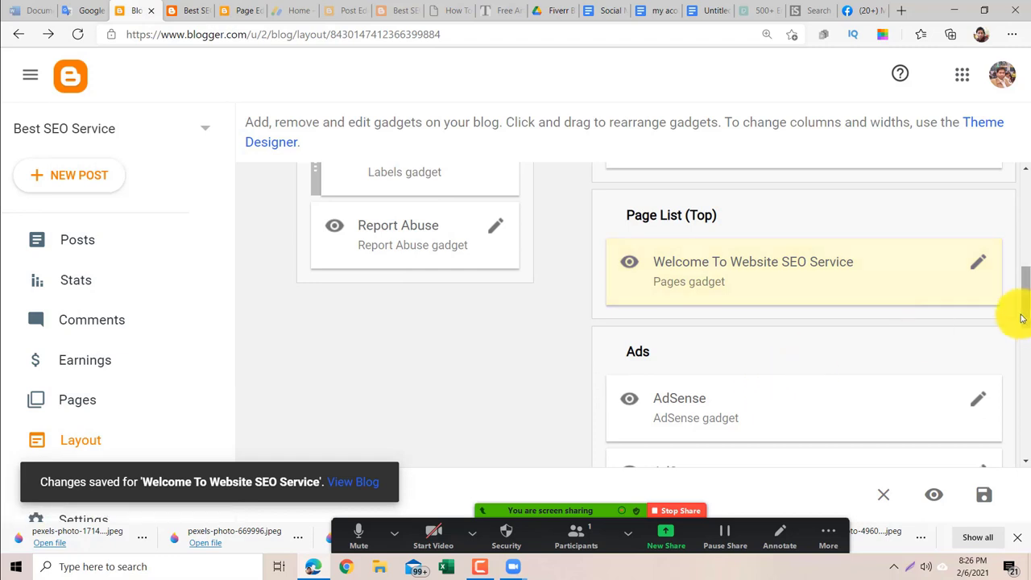
Save the blog layout and review the home page of the live blog.
drag(1028, 306, 1022, 346)
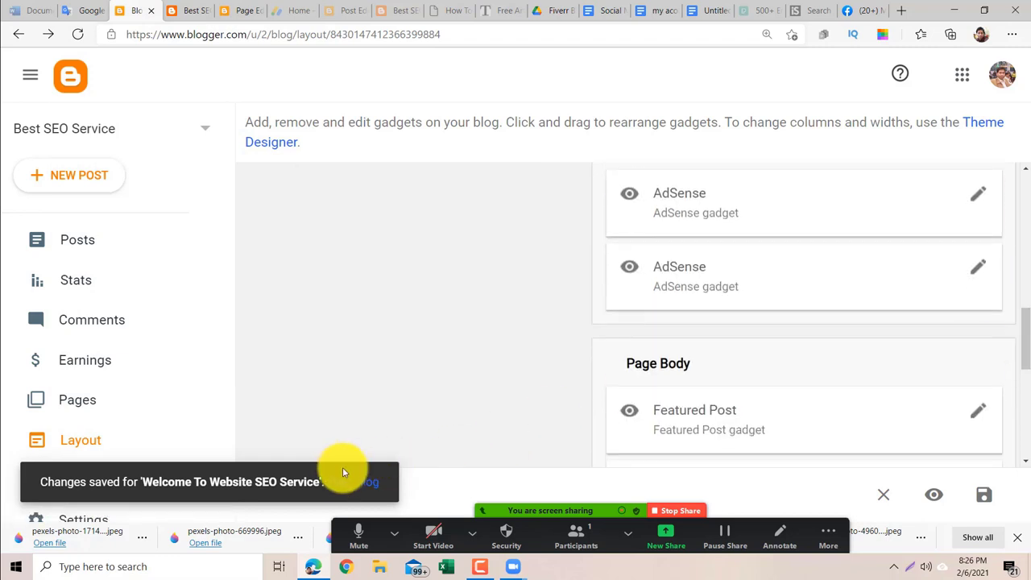
click(984, 497)
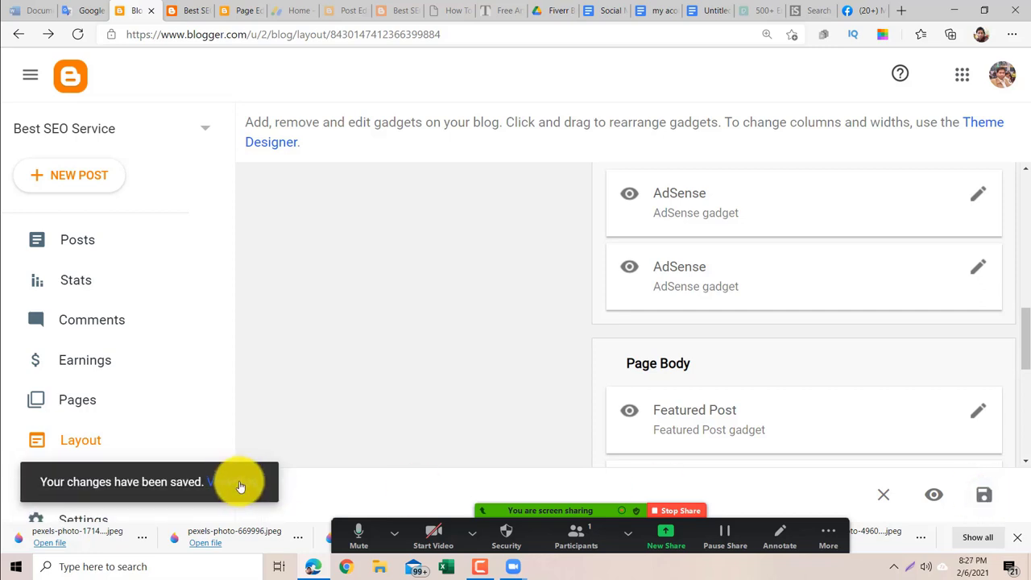
click(240, 483)
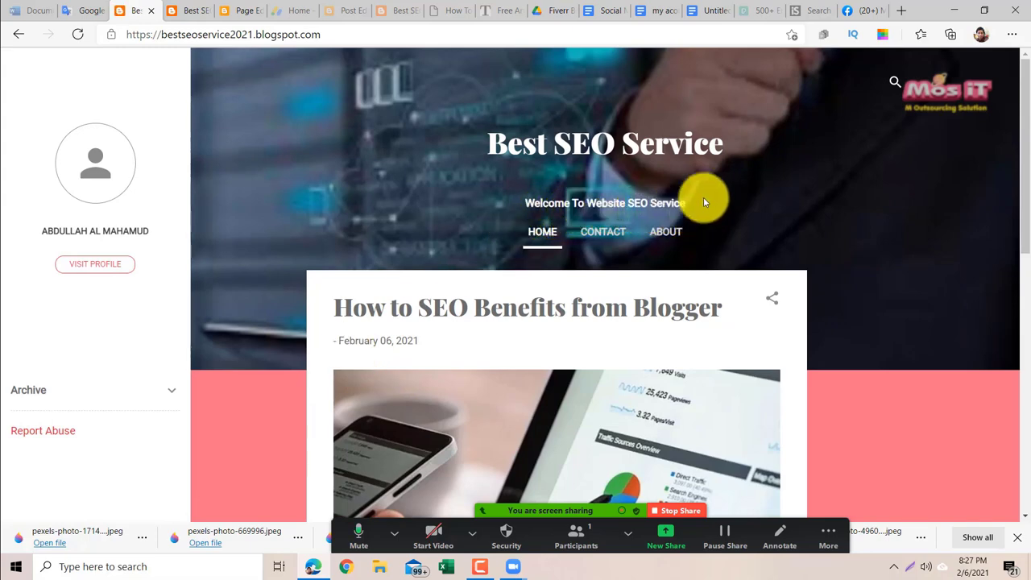
scroll(1021, 53, down, 2)
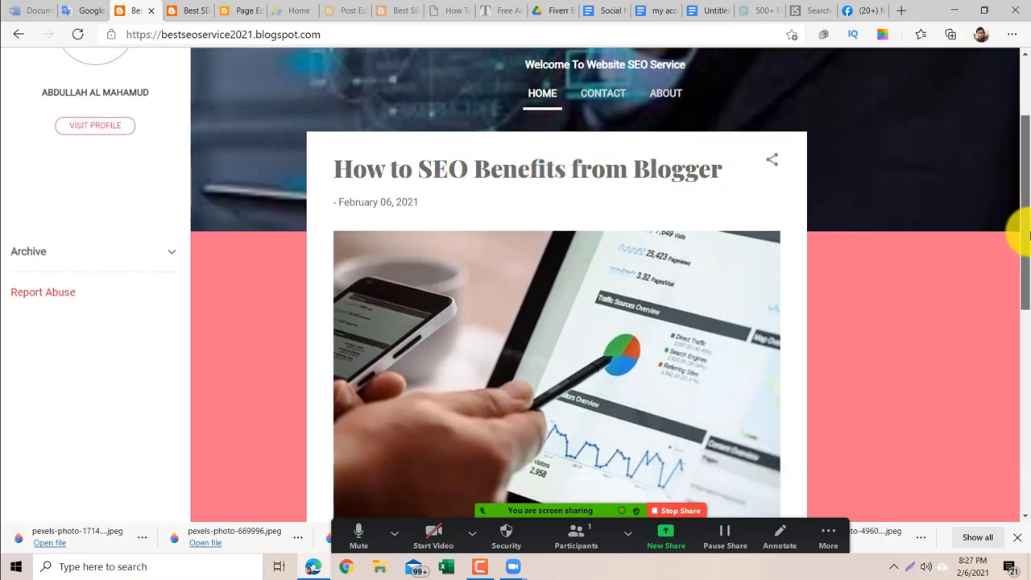
drag(1022, 224, 1013, 81)
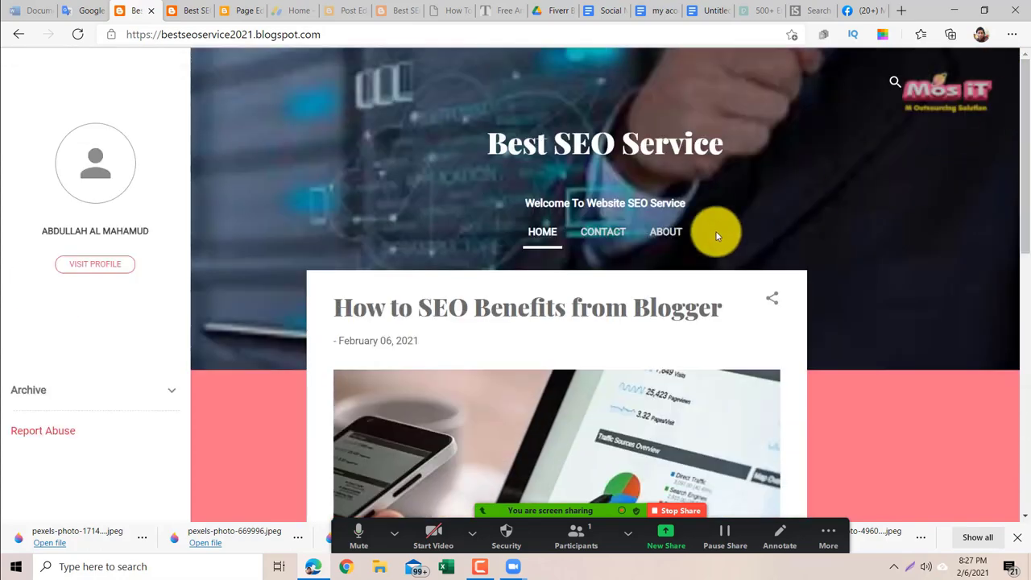
Check the Contact and About pages through the live blog's page list, then return to the home page.
click(592, 234)
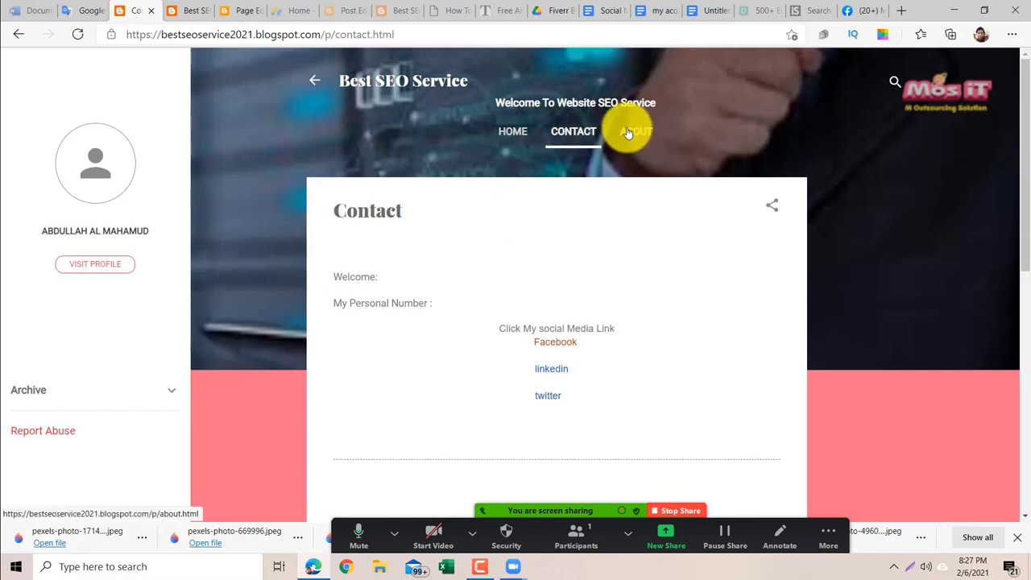
click(628, 133)
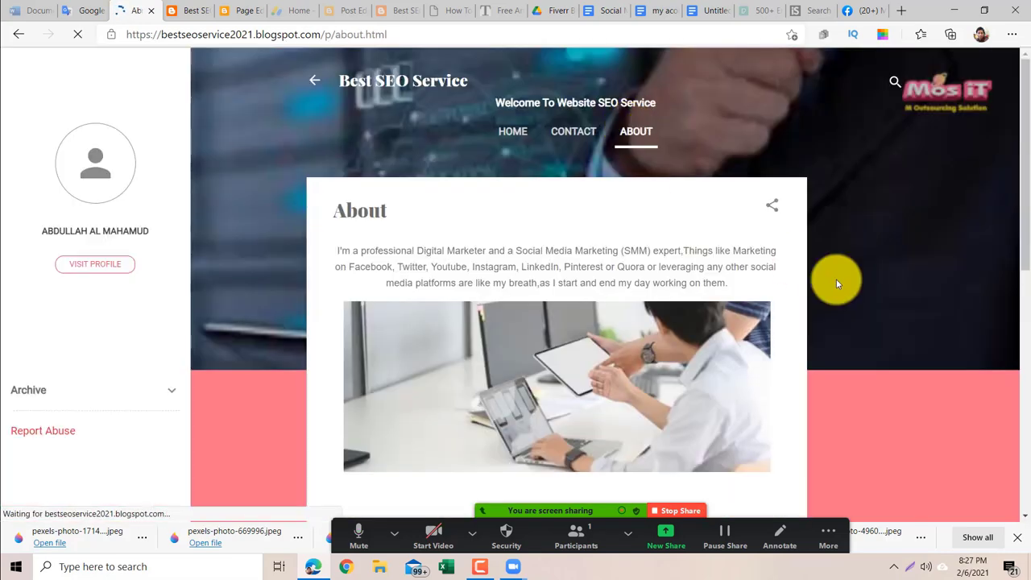
drag(1026, 190, 1017, 51)
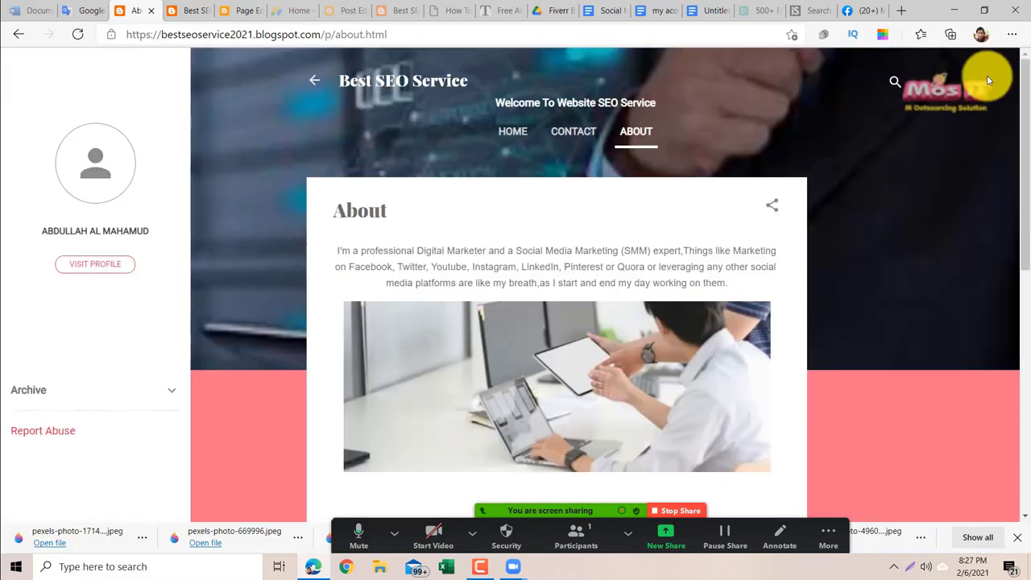
click(20, 36)
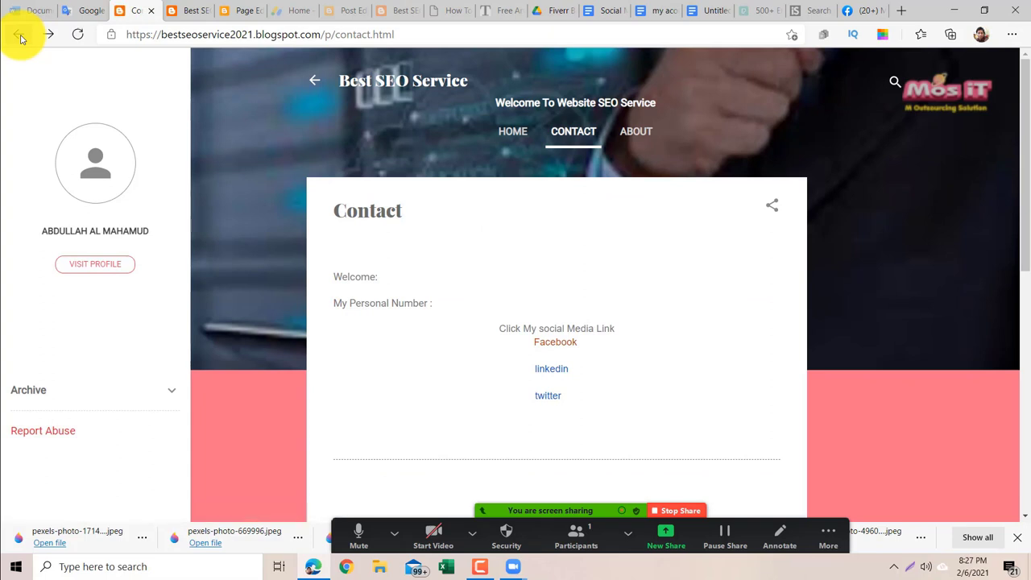
click(18, 36)
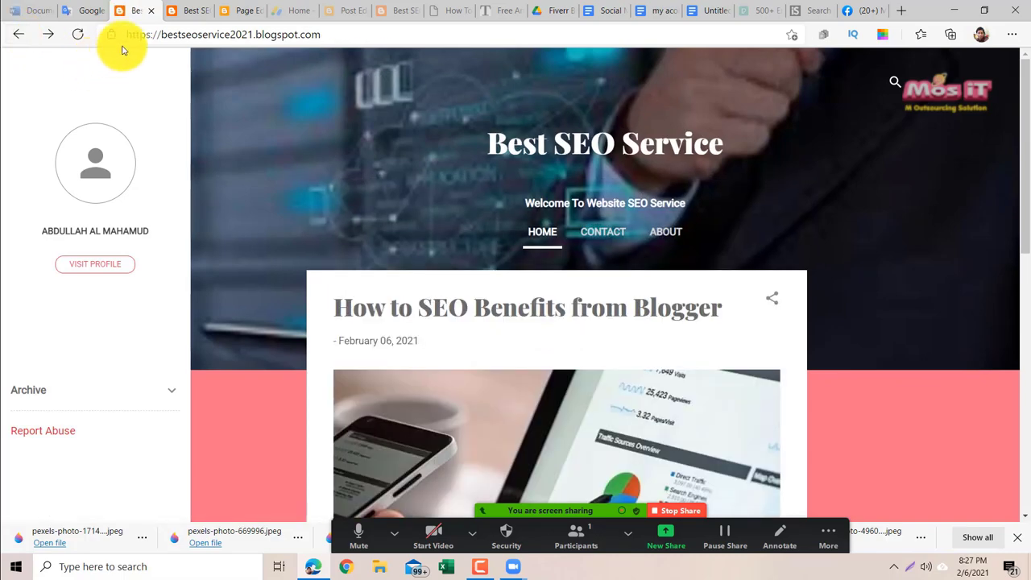
Close the live blog tab and examine the reloaded full-screen preview of the About page down to its end.
click(152, 15)
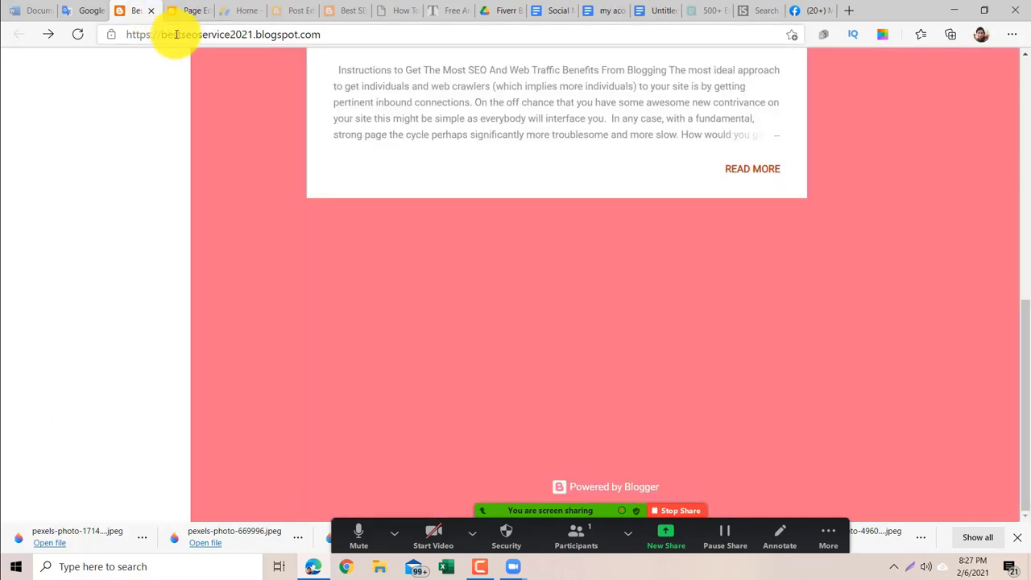
click(192, 12)
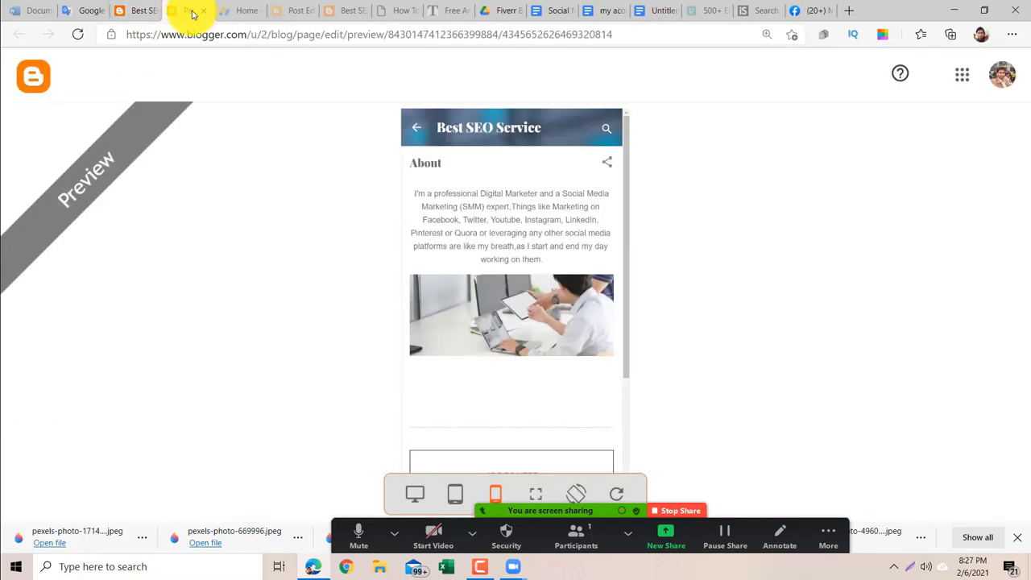
click(77, 34)
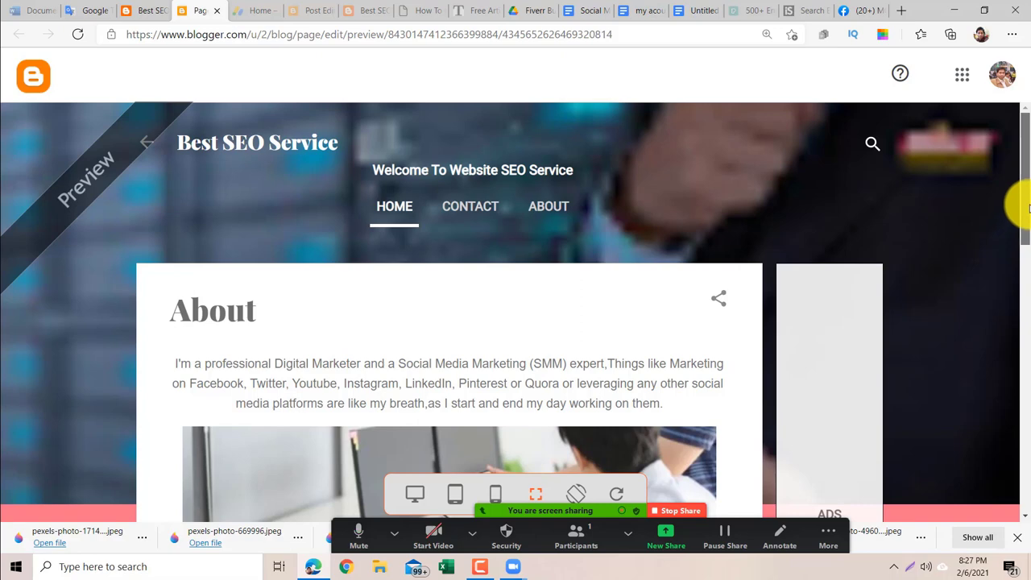
click(547, 207)
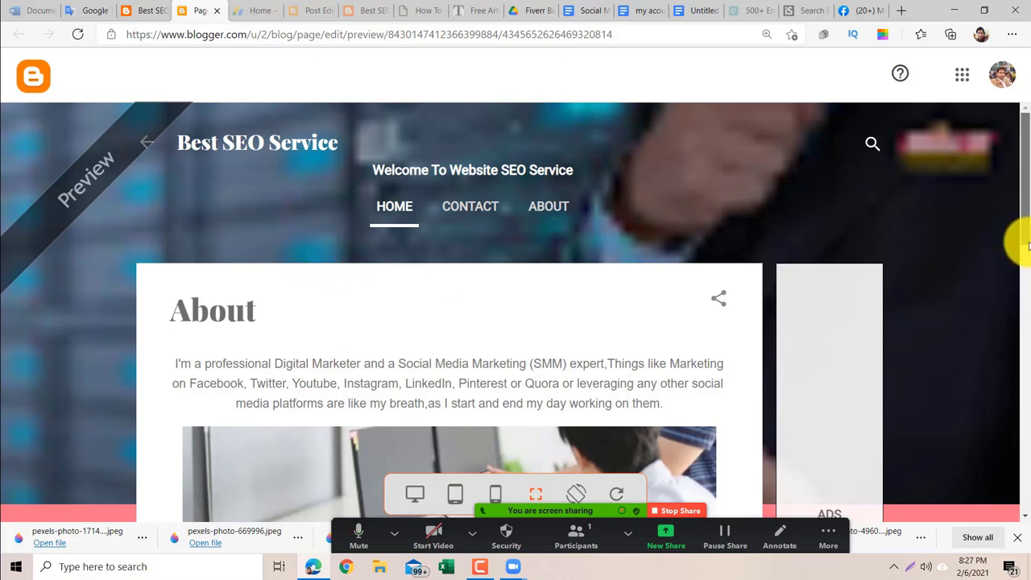
drag(1021, 239, 1023, 304)
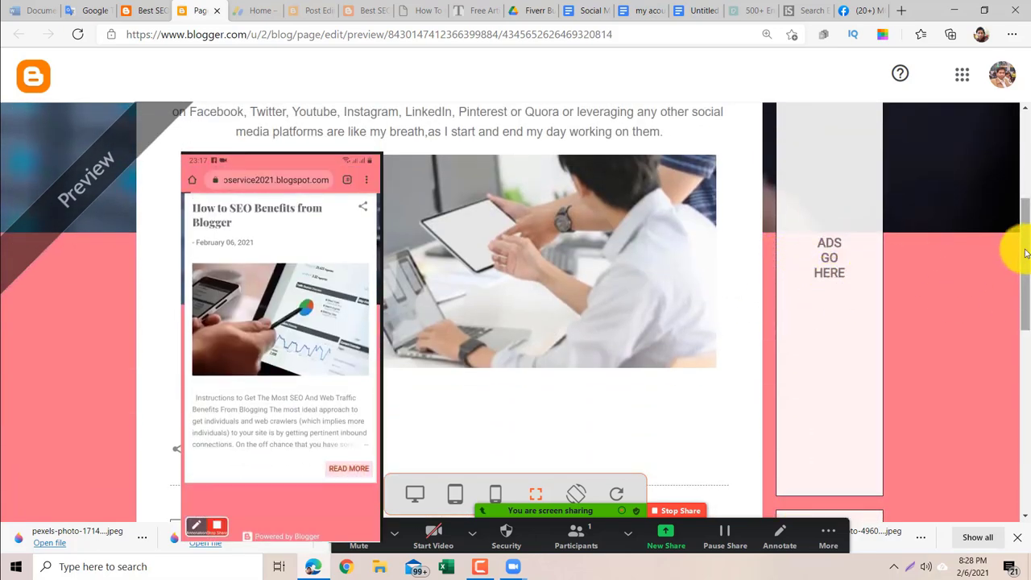
drag(1026, 253, 1020, 456)
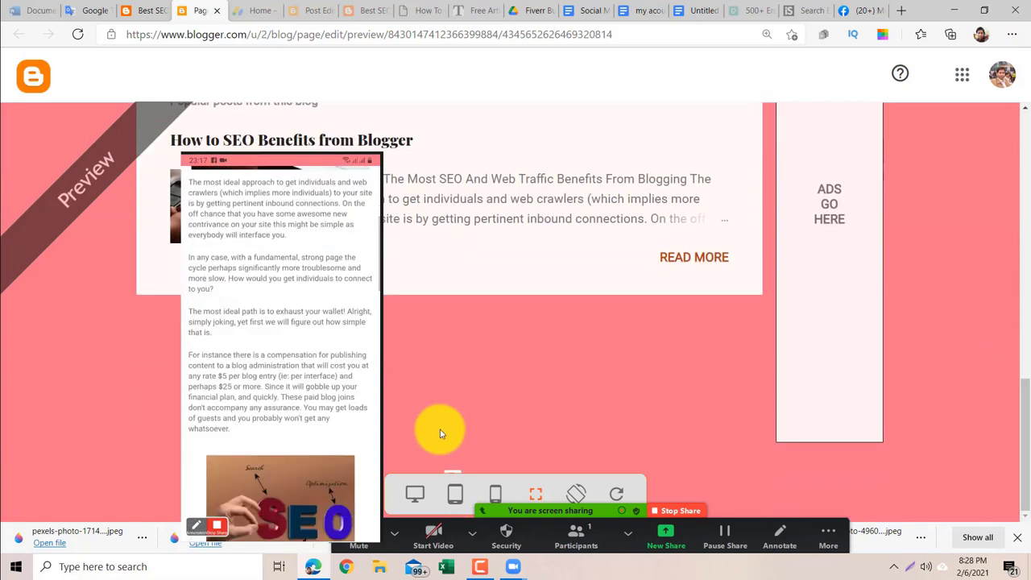